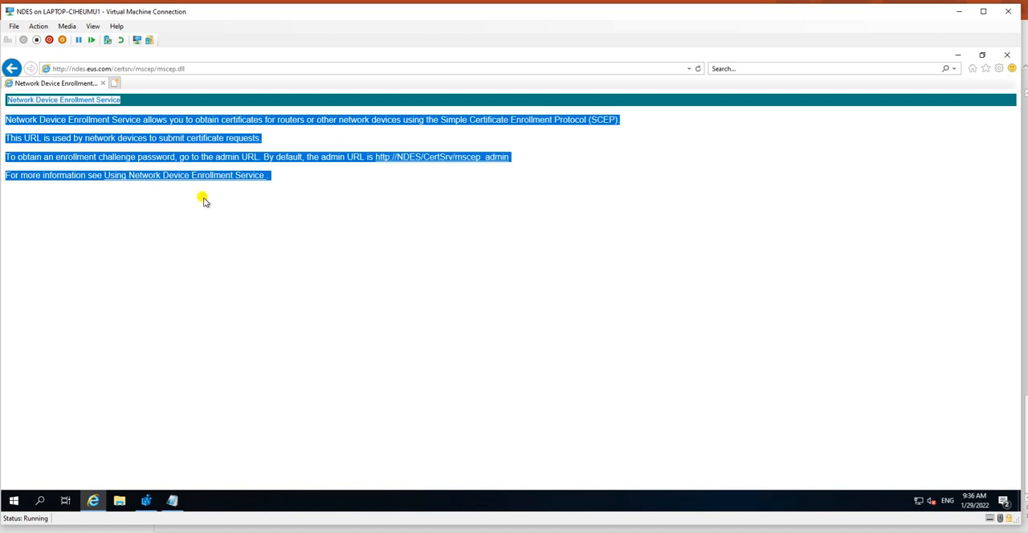
Step: Switch to Registry Editor and inspect the template values and subkeys of the MSCEP key under HKEY_LOCAL_MACHINE\SOFTWARE\Microsoft\Cryptography
left_click_drag(280, 181, 21, 106)
left_click(331, 270)
left_click(143, 501)
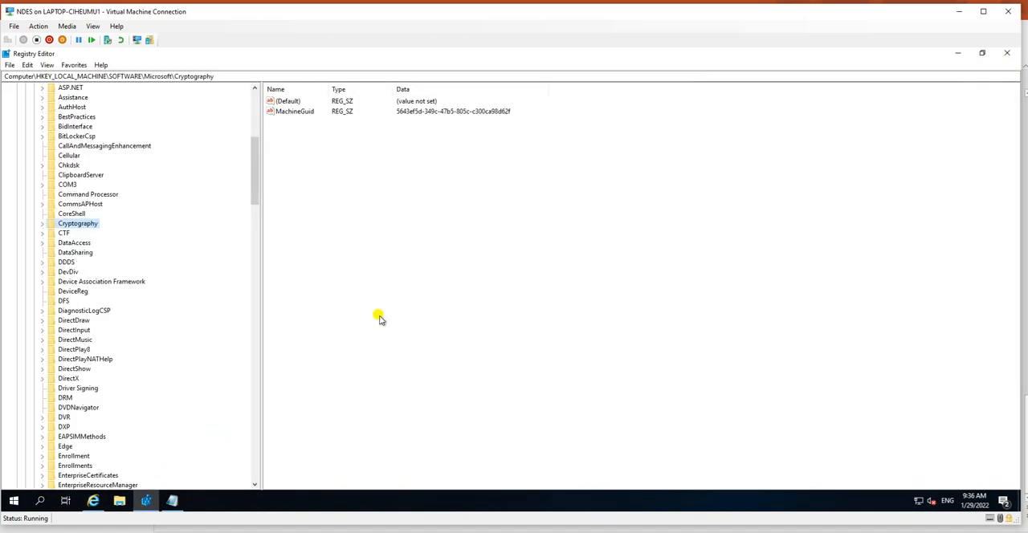
left_click(42, 225)
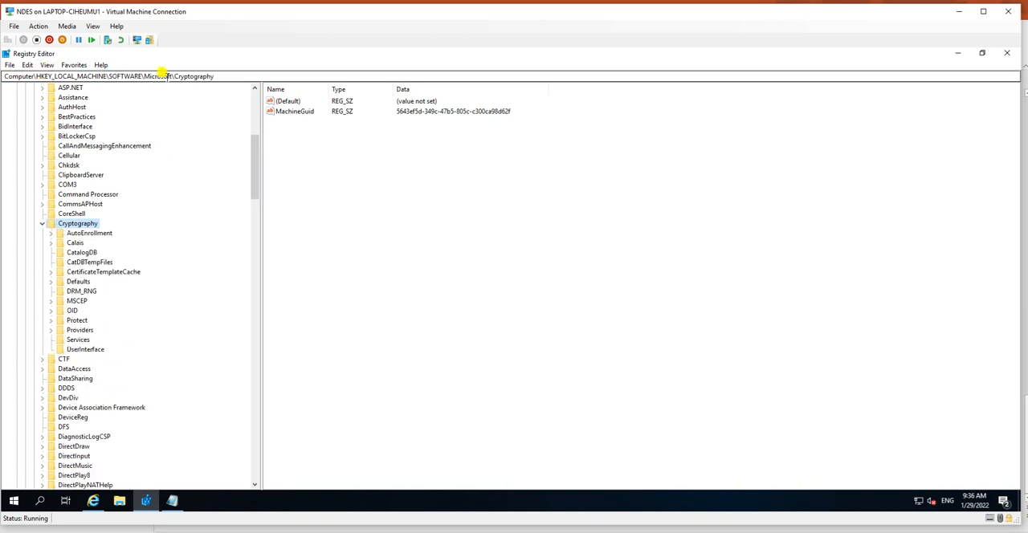
left_click(77, 301)
left_click(52, 301)
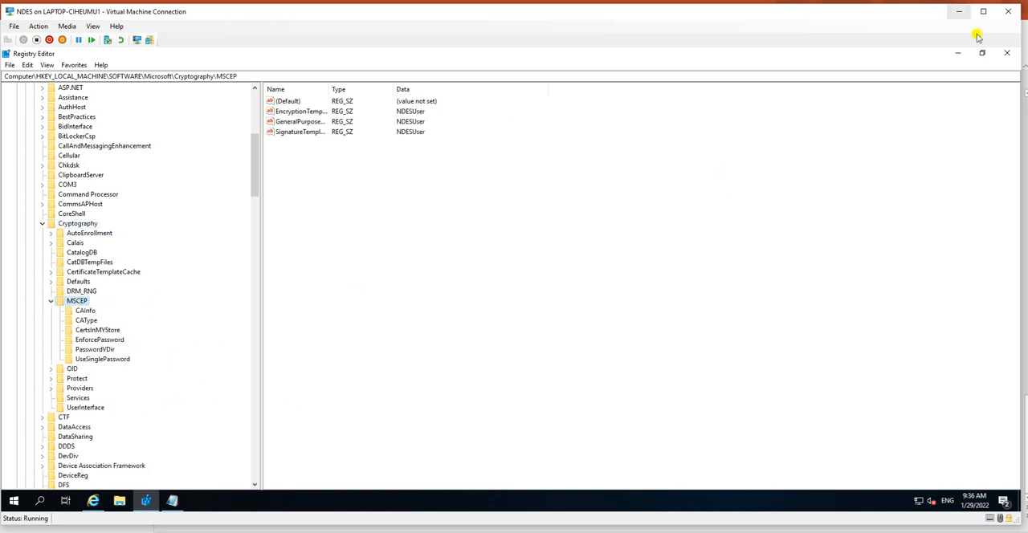
Step: Minimize Registry Editor and the browser on the NDES machine and switch to the AD virtual machine
left_click(959, 53)
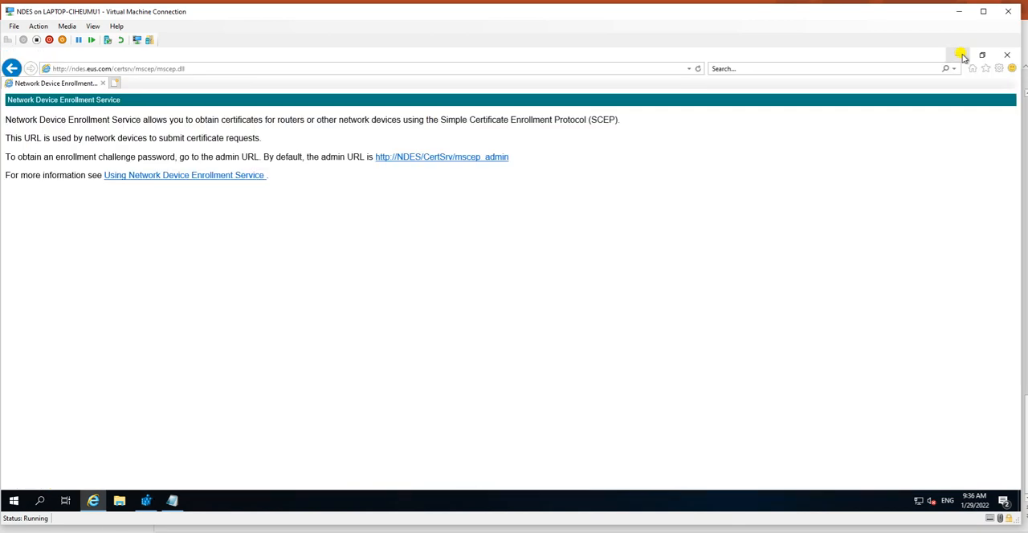
left_click(961, 56)
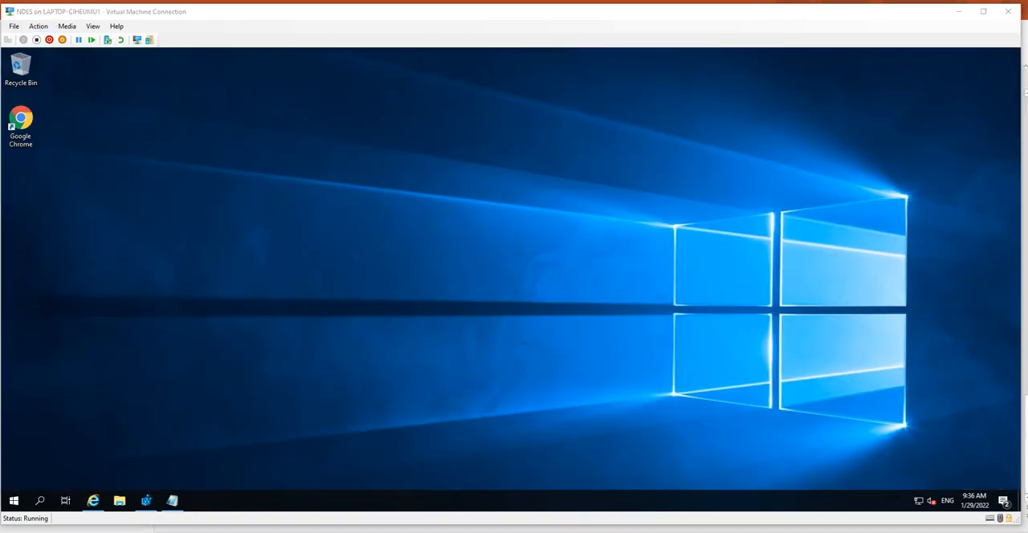
mouse_move(494, 530)
left_click(542, 508)
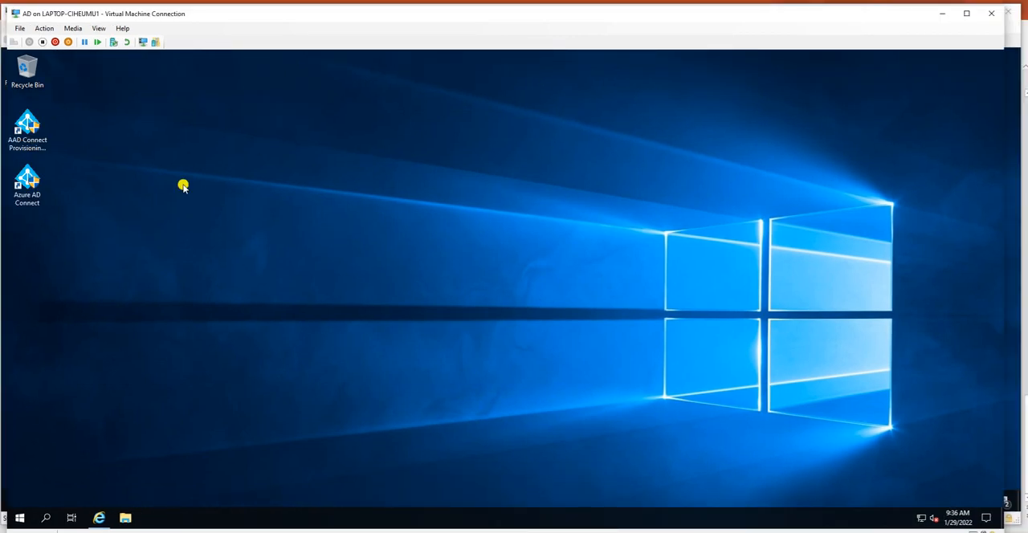
right_click(165, 224)
left_click(158, 237)
right_click(158, 238)
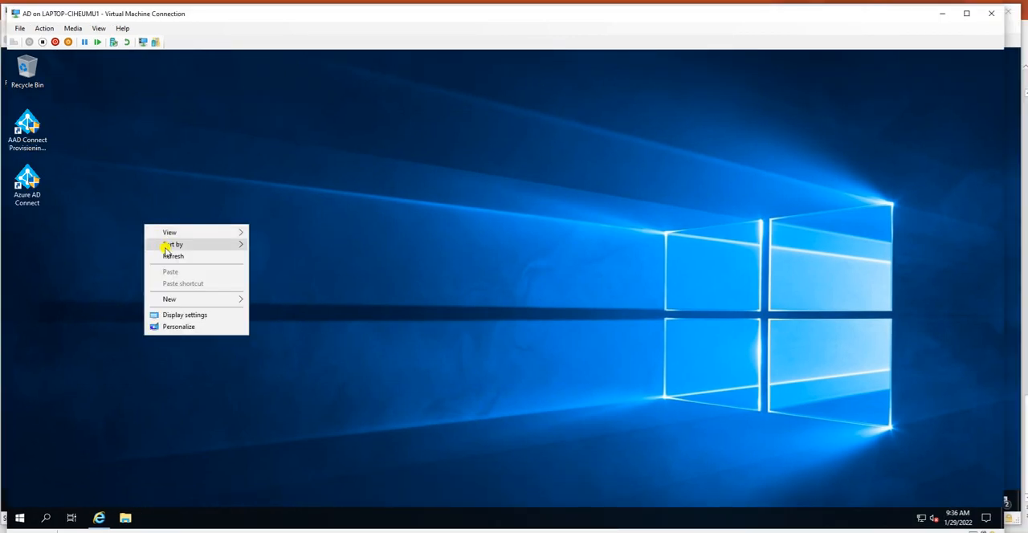
left_click(171, 259)
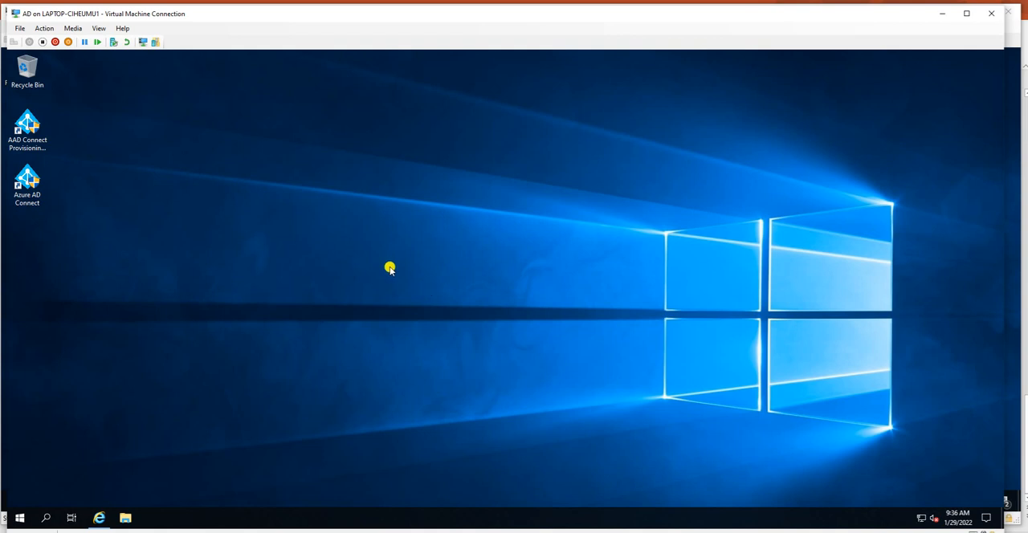
Step: Open a Command Prompt on the AD machine and run mmc to launch an empty management console
key("super+r")
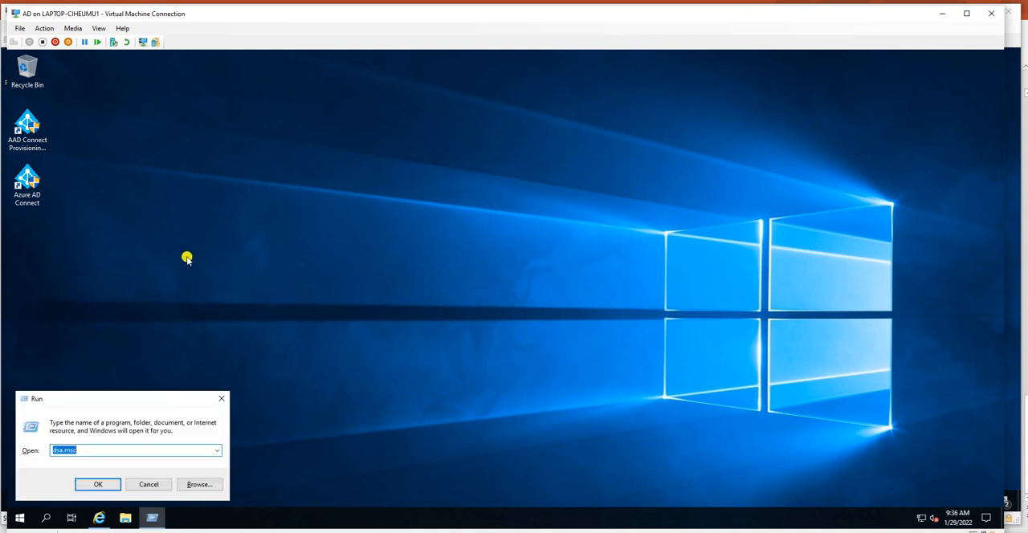
type("cmd")
key("Return")
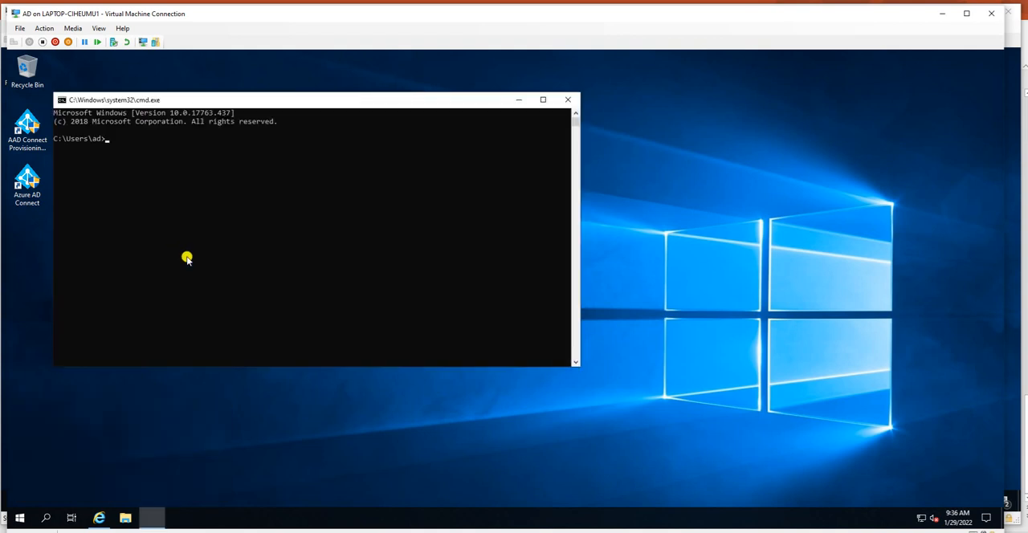
left_click_drag(315, 104, 435, 103)
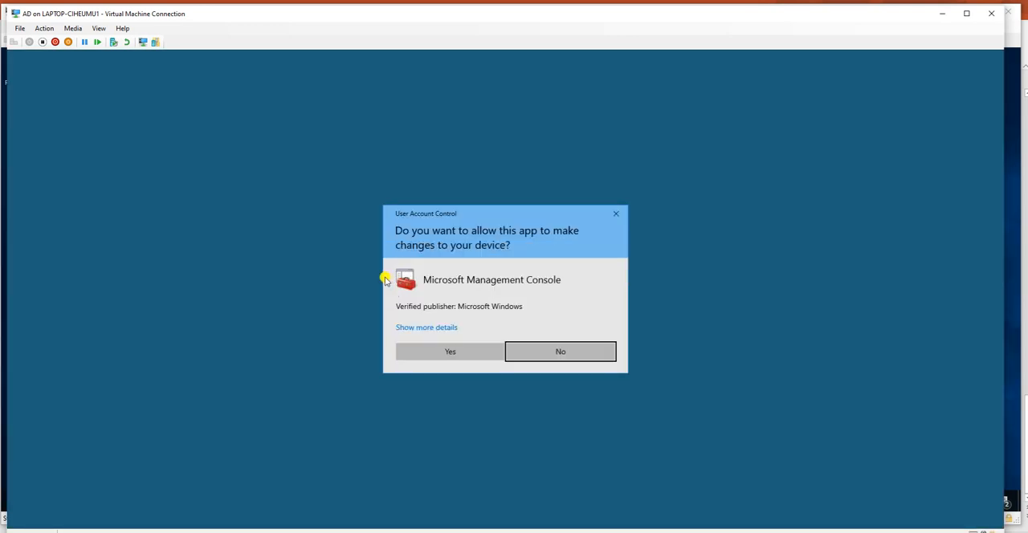
left_click(446, 351)
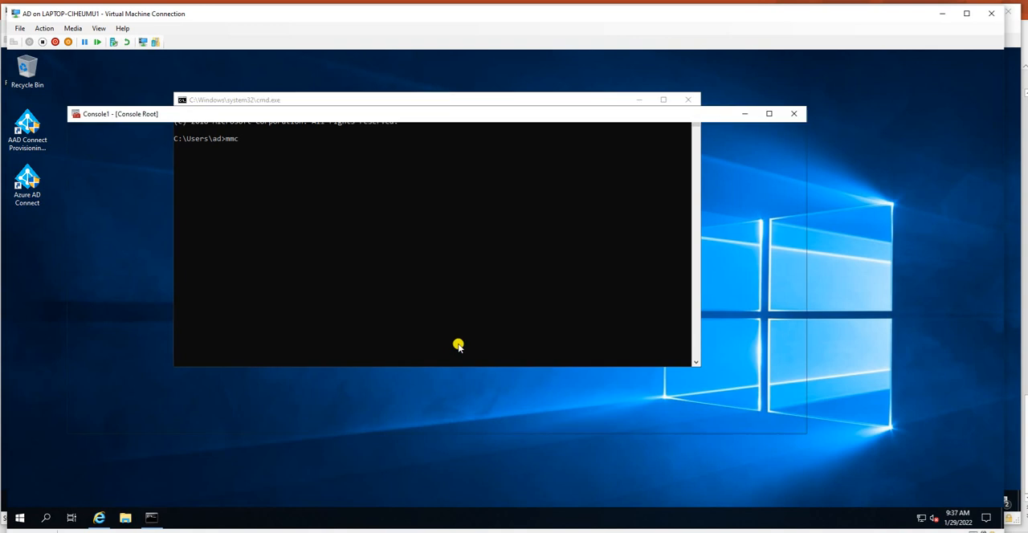
left_click(86, 128)
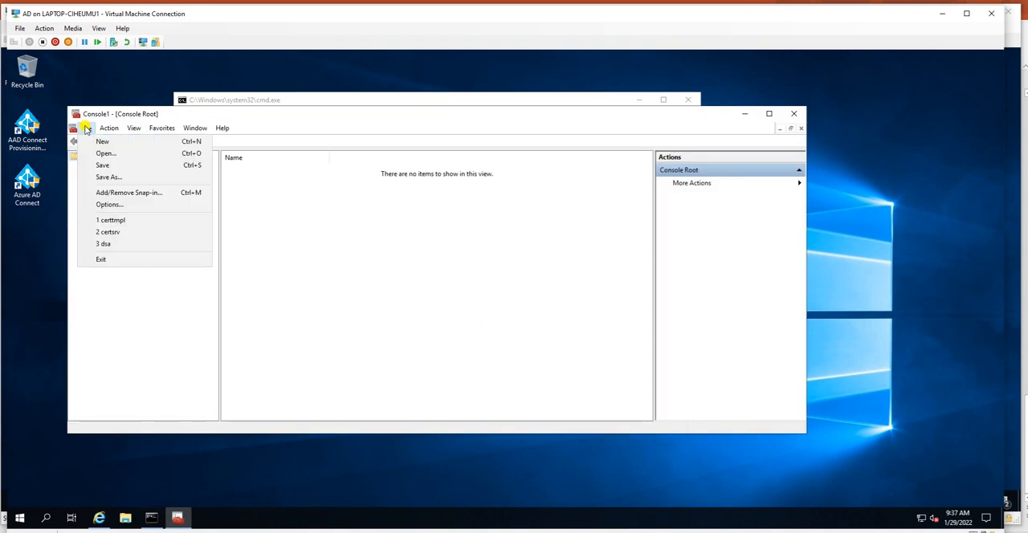
left_click(128, 194)
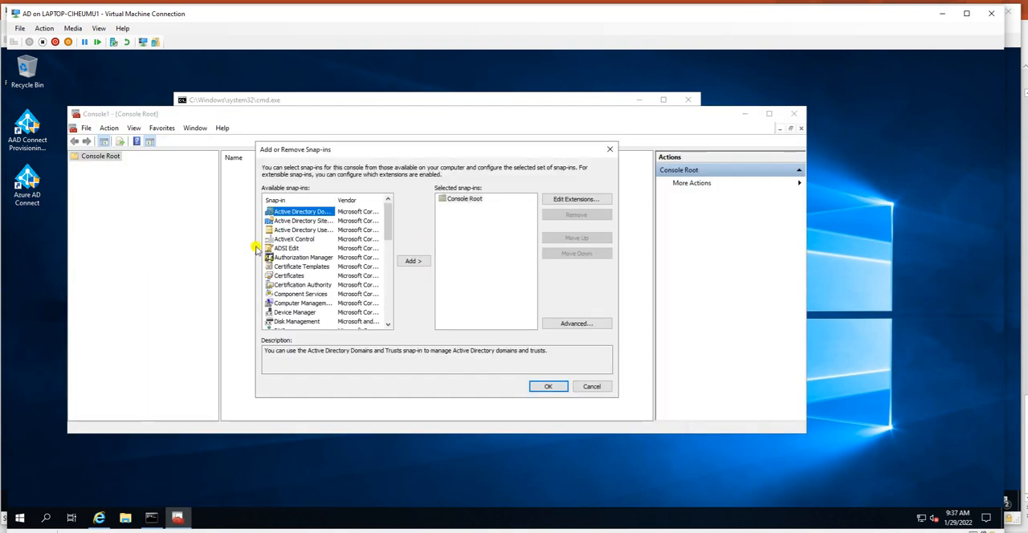
left_click(297, 277)
left_click(302, 285)
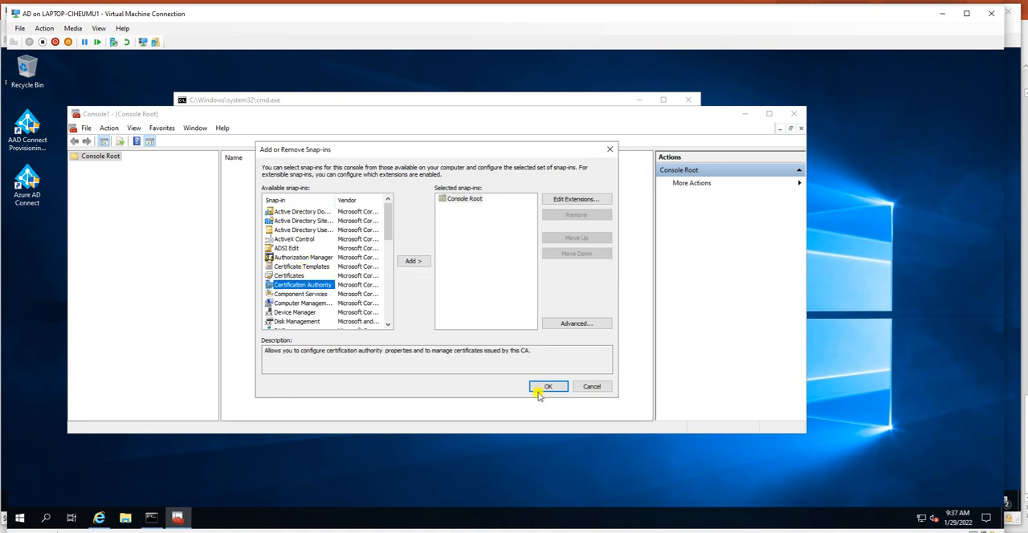
left_click(546, 386)
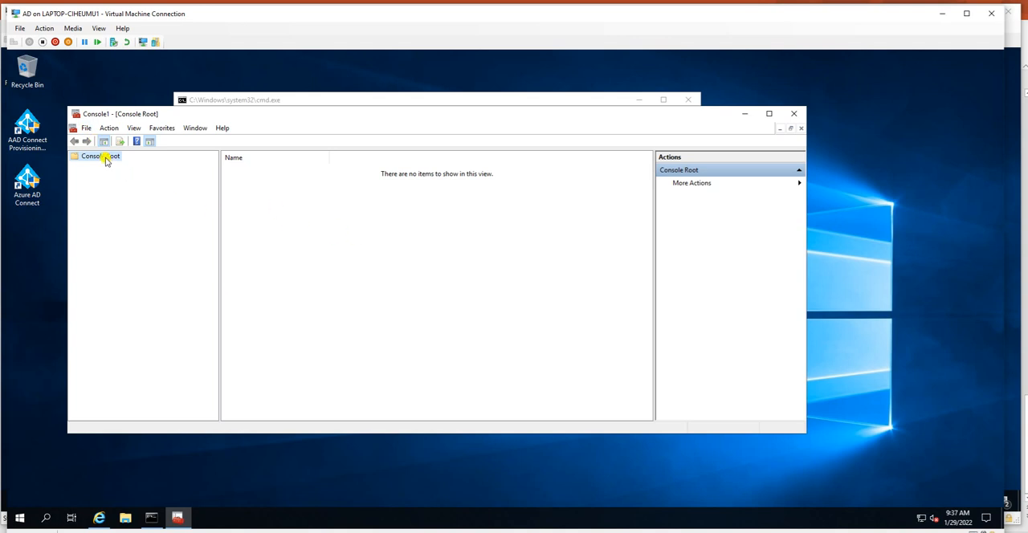
Step: Add the Certification Authority snap-in for the local computer to the console
left_click(85, 128)
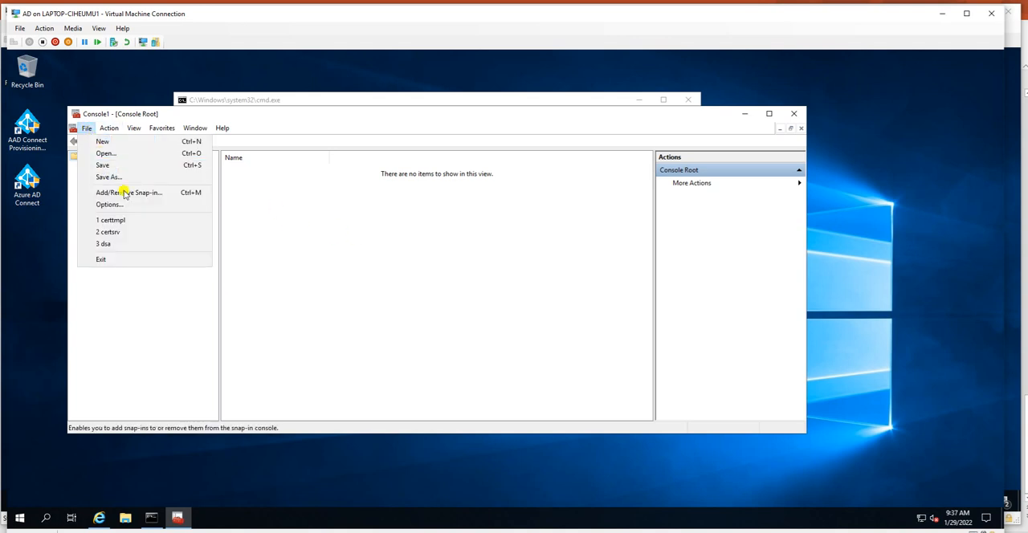
left_click(125, 195)
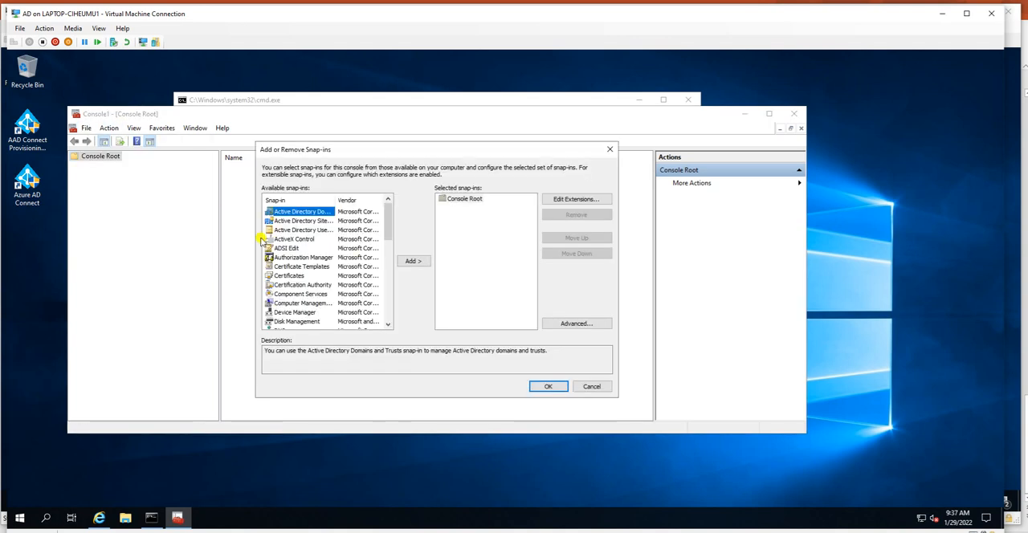
left_click(295, 285)
left_click(424, 261)
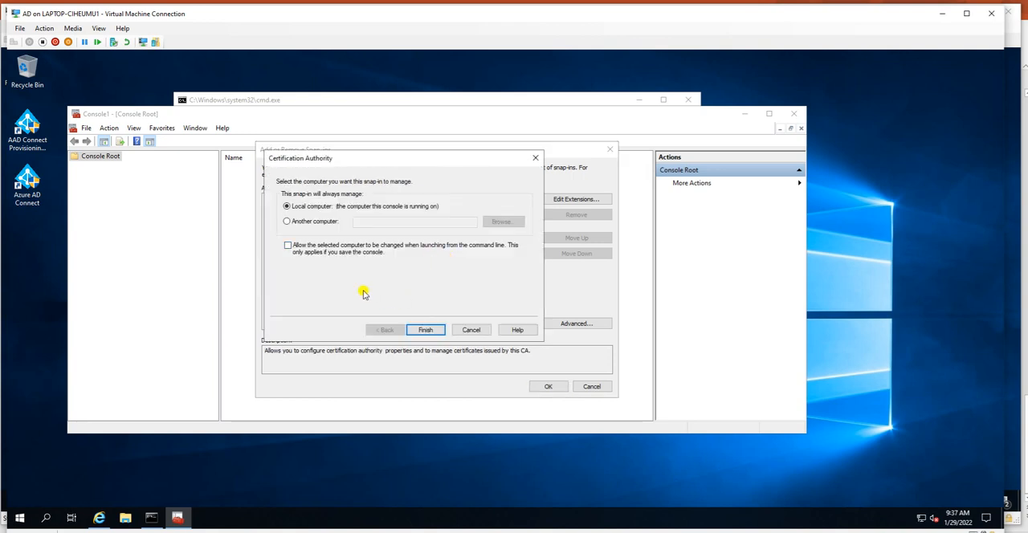
left_click(425, 330)
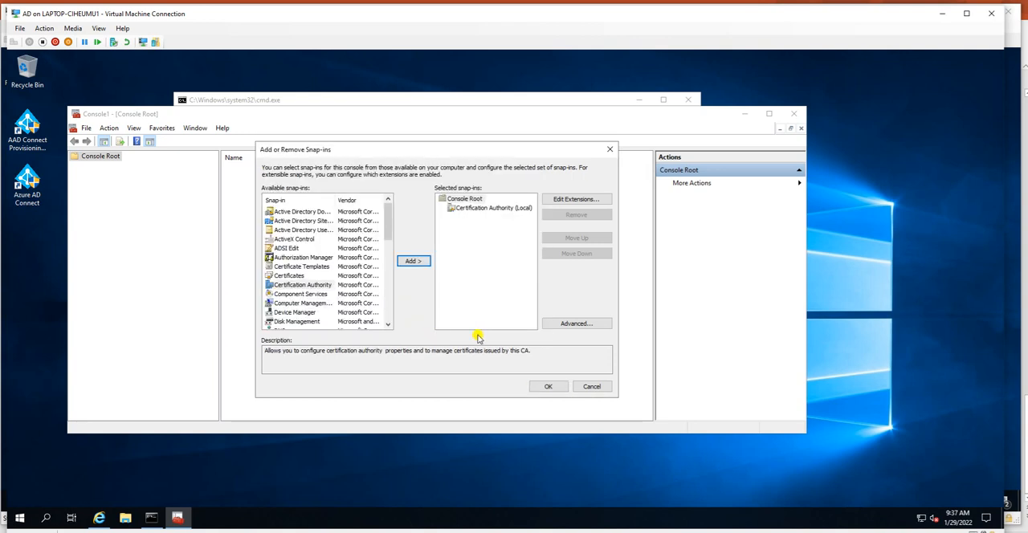
left_click(546, 387)
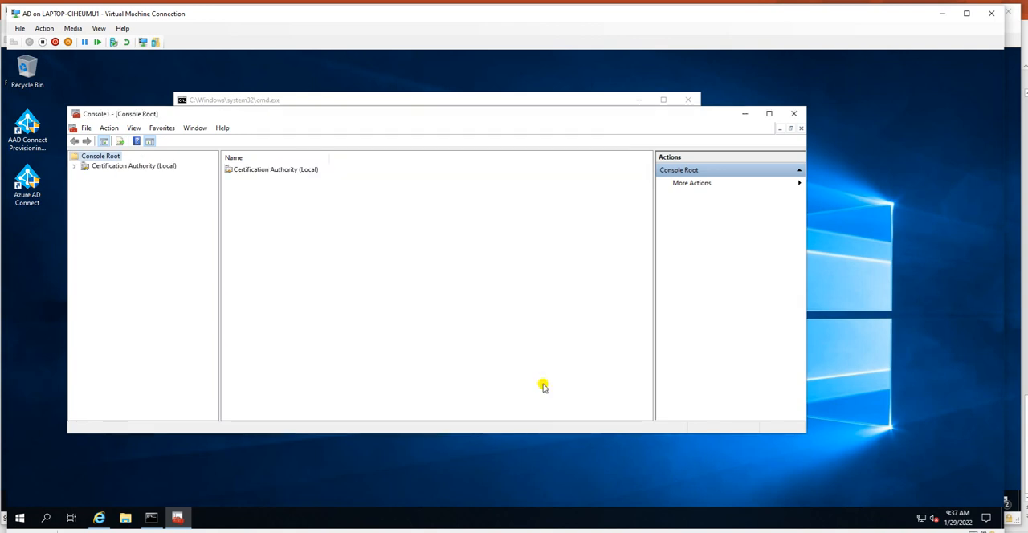
Step: Expand the local certification authority eus-AD-CA and show its Certificate Templates folder
left_click(75, 166)
left_click(102, 176)
left_click(85, 176)
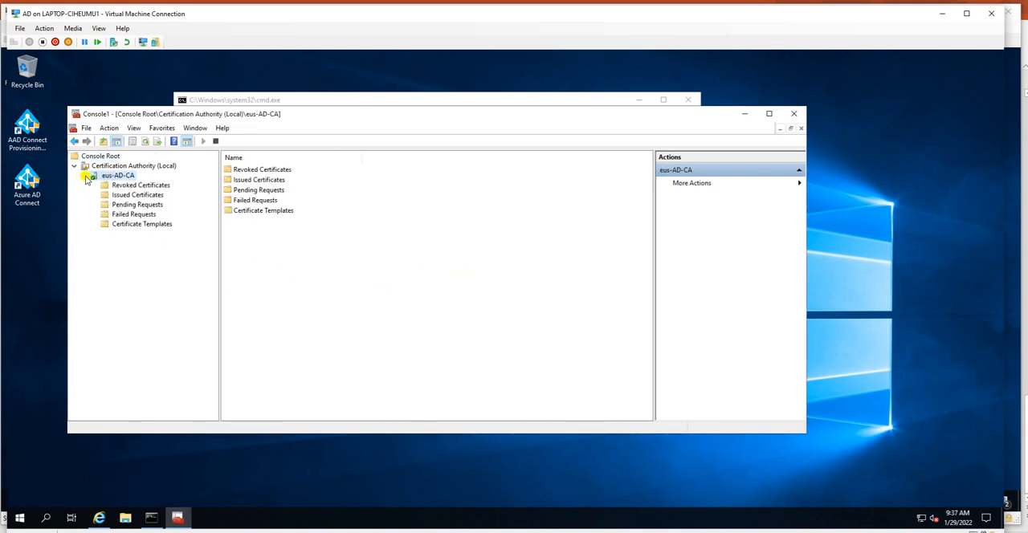
left_click(128, 224)
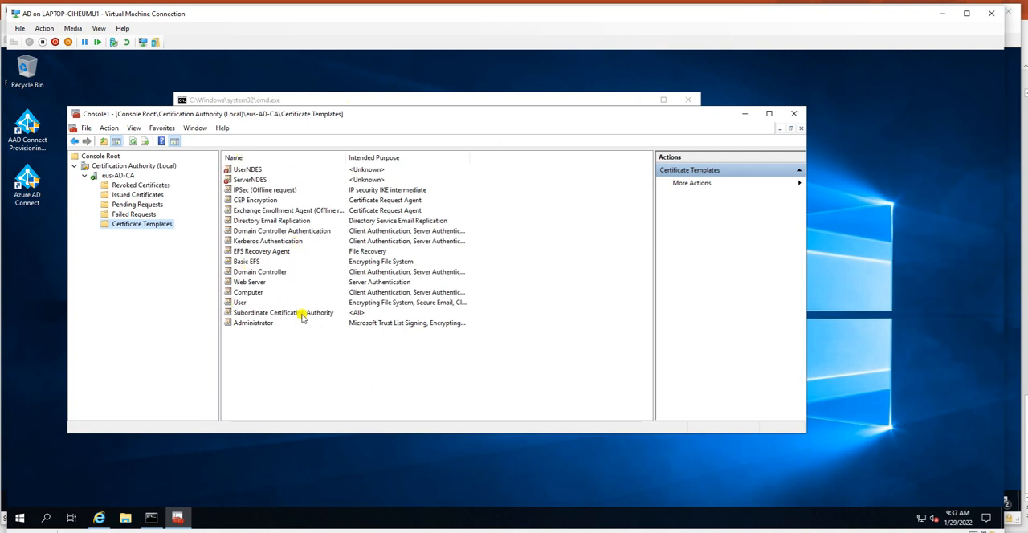
Step: Delete the UserNDES and ServerNDES templates from the Certificate Templates of eus-AD-CA and reload the template list
left_click(250, 182)
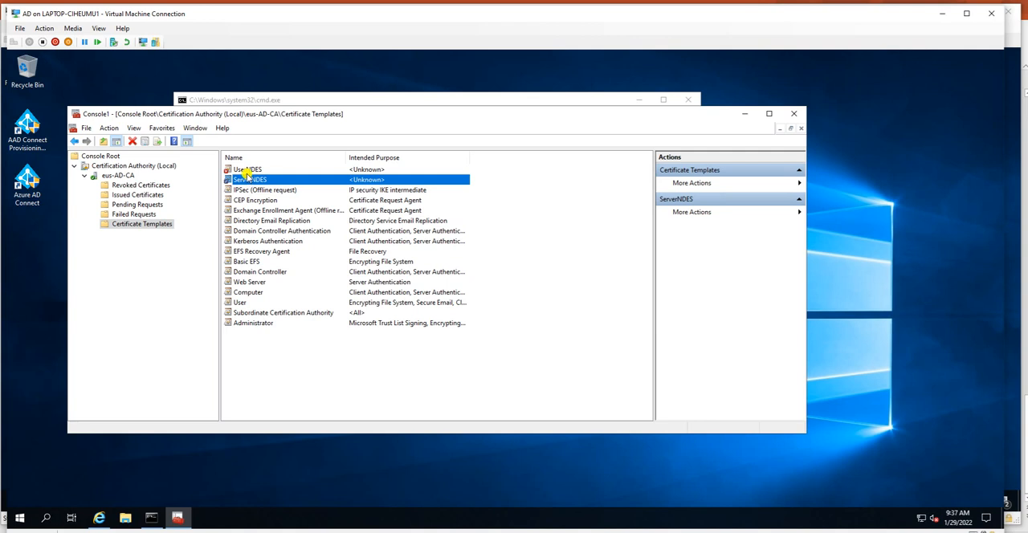
left_click(247, 170)
right_click(245, 170)
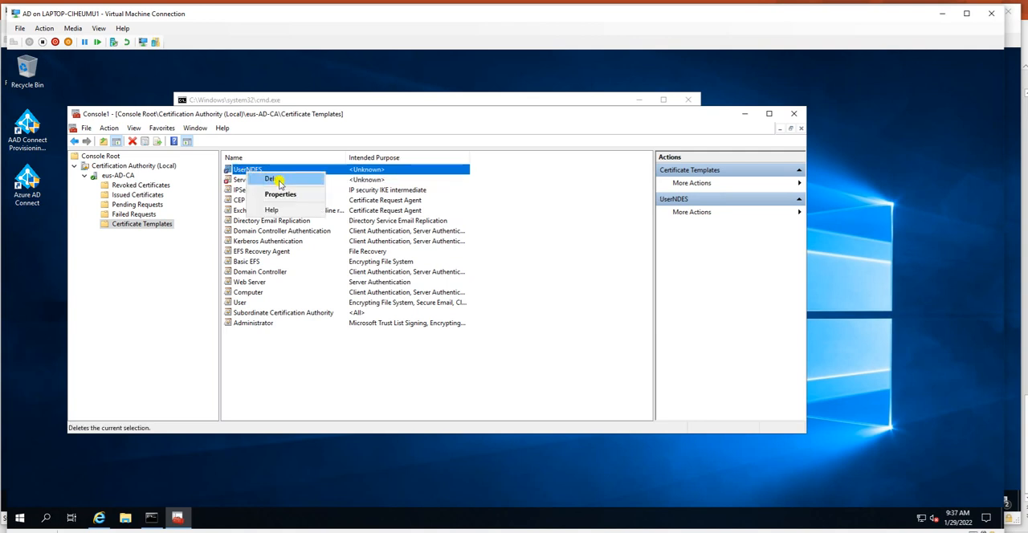
left_click(274, 179)
left_click(464, 299)
left_click(253, 171)
right_click(256, 171)
left_click(277, 178)
left_click(471, 299)
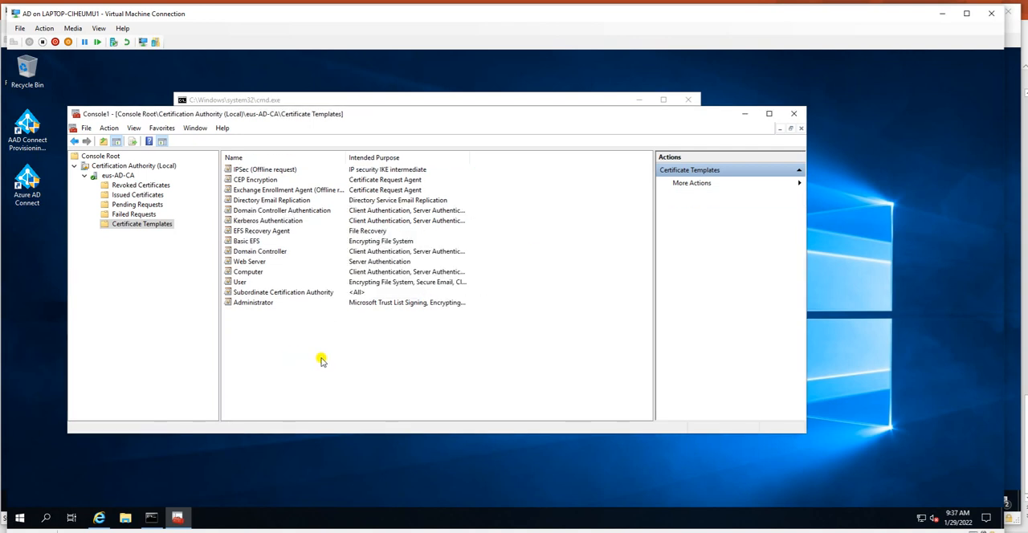
left_click(135, 213)
left_click(142, 224)
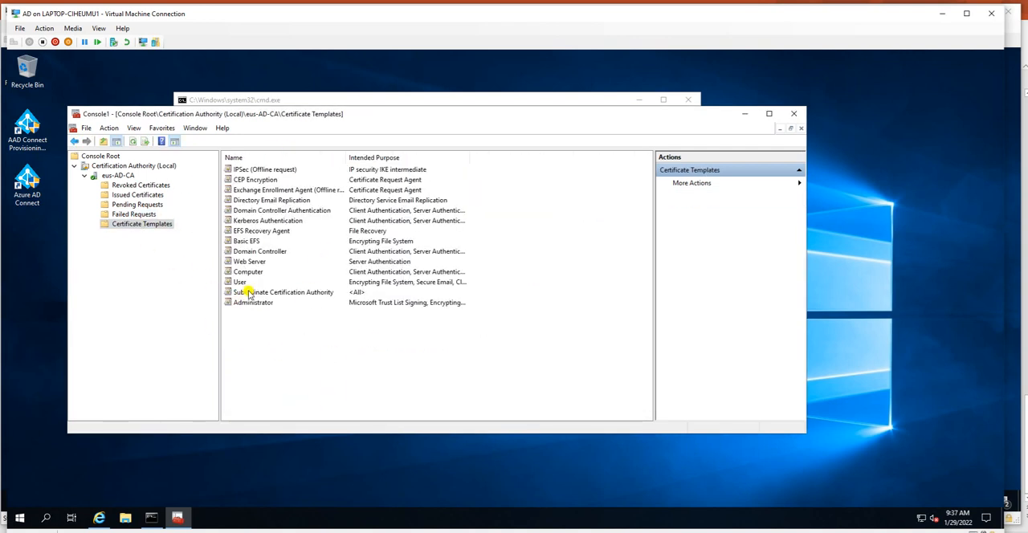
left_click(244, 283)
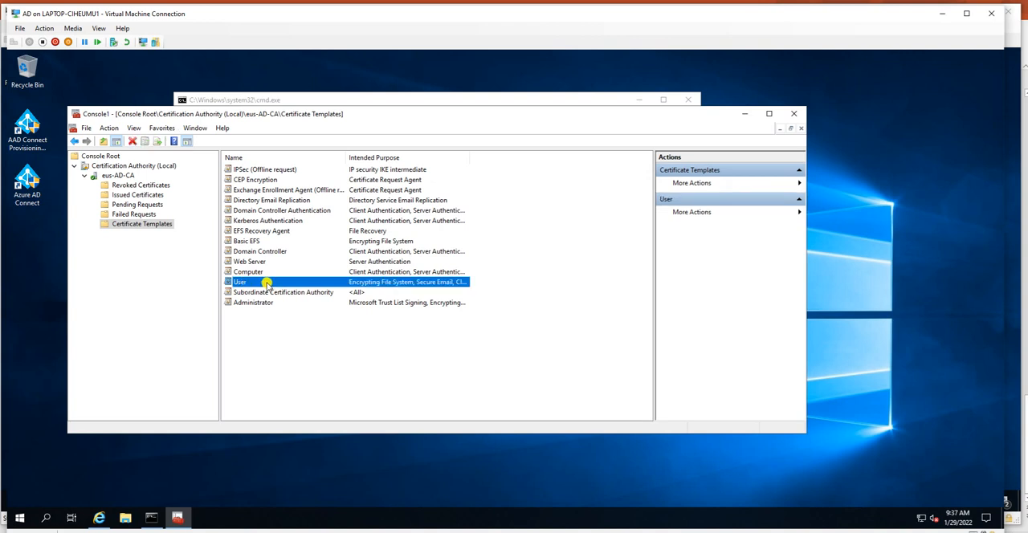
right_click(268, 283)
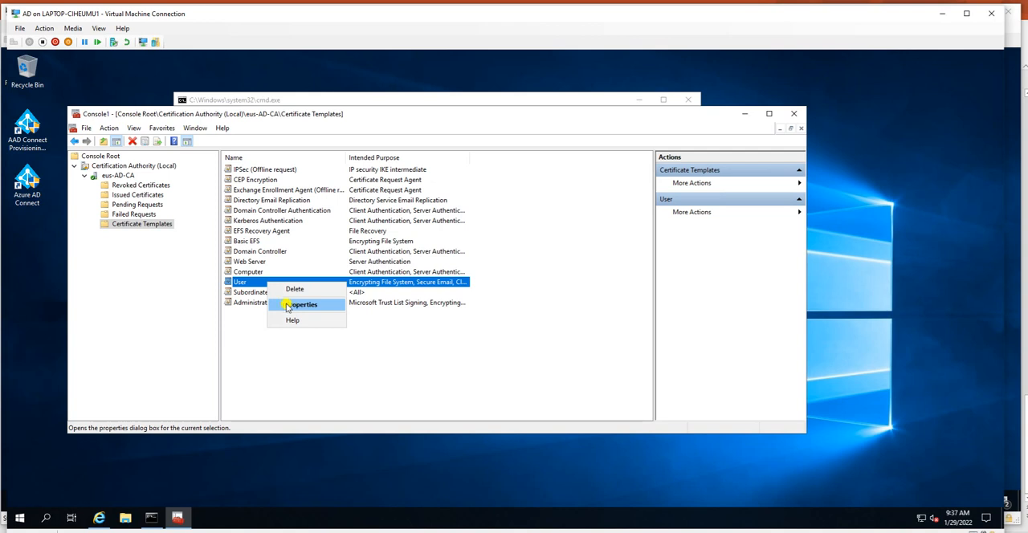
left_click(363, 390)
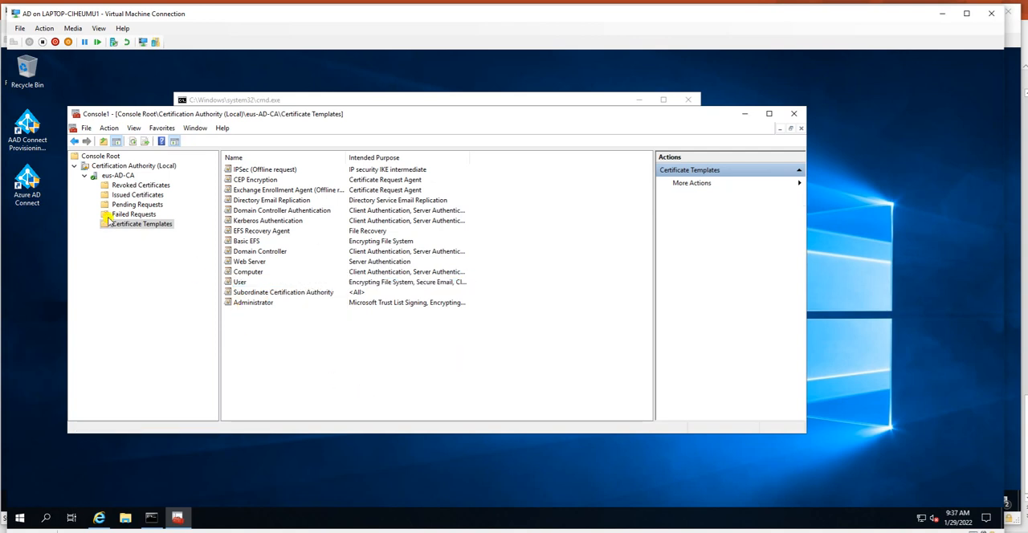
Step: Open the Certificate Templates Console for managing templates and duplicate the User template
right_click(129, 227)
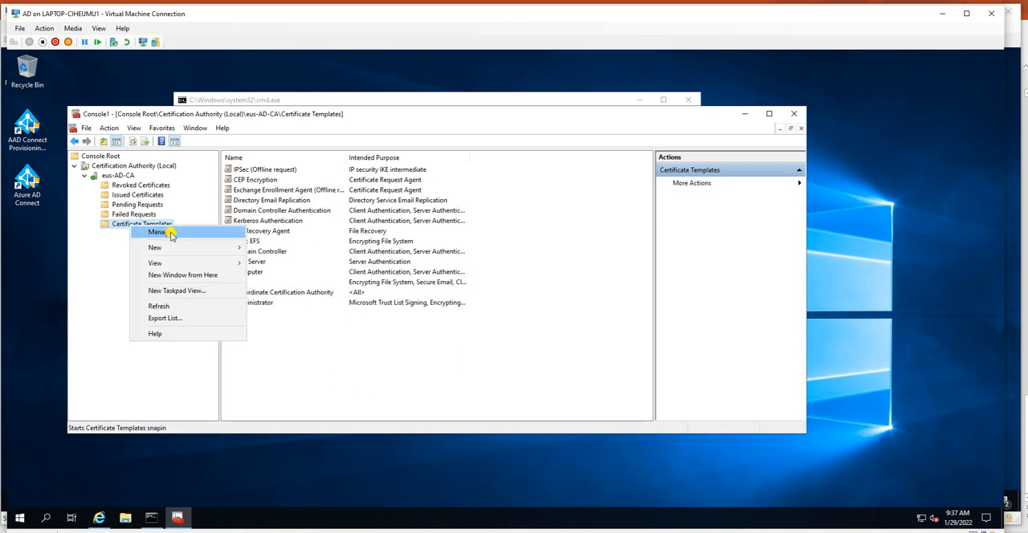
left_click(168, 231)
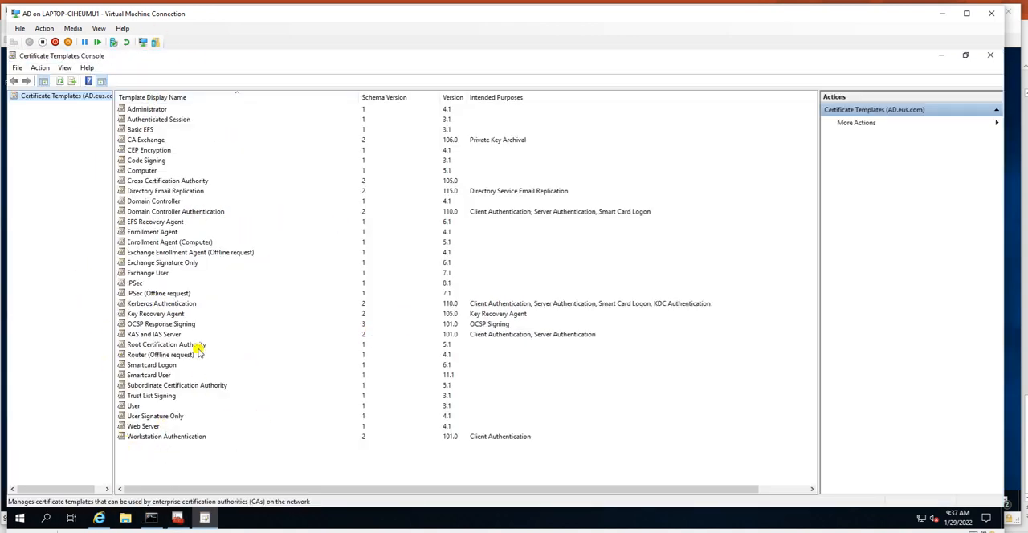
left_click(134, 407)
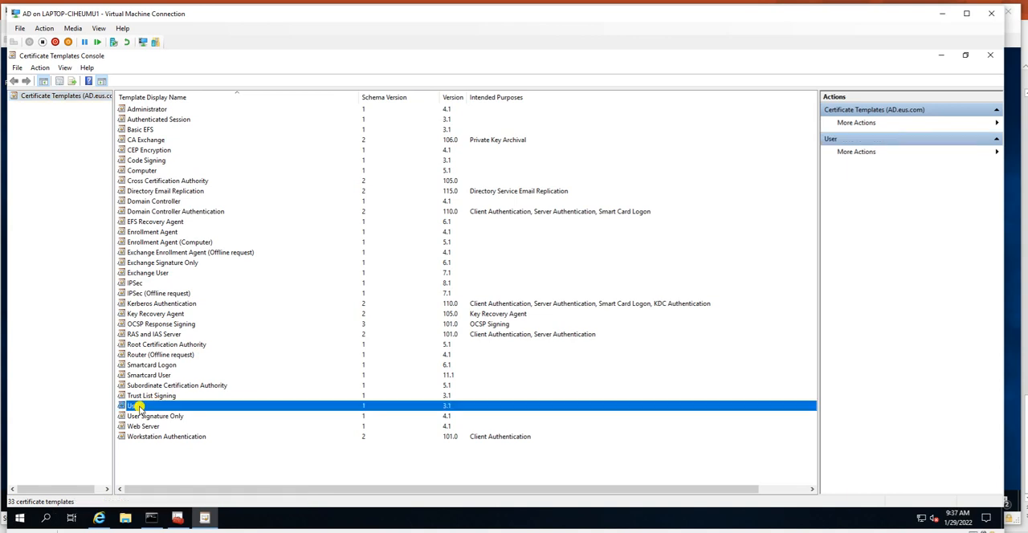
right_click(190, 406)
left_click(215, 411)
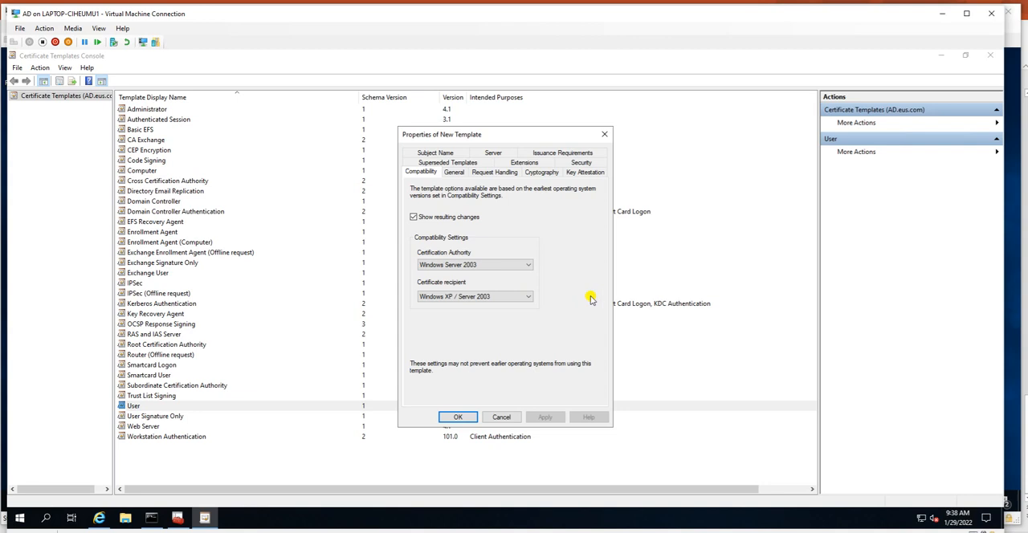
Step: Set the new template's Certification Authority compatibility to Windows Server 2016 and accept the resulting changes
left_click(485, 267)
left_click(470, 310)
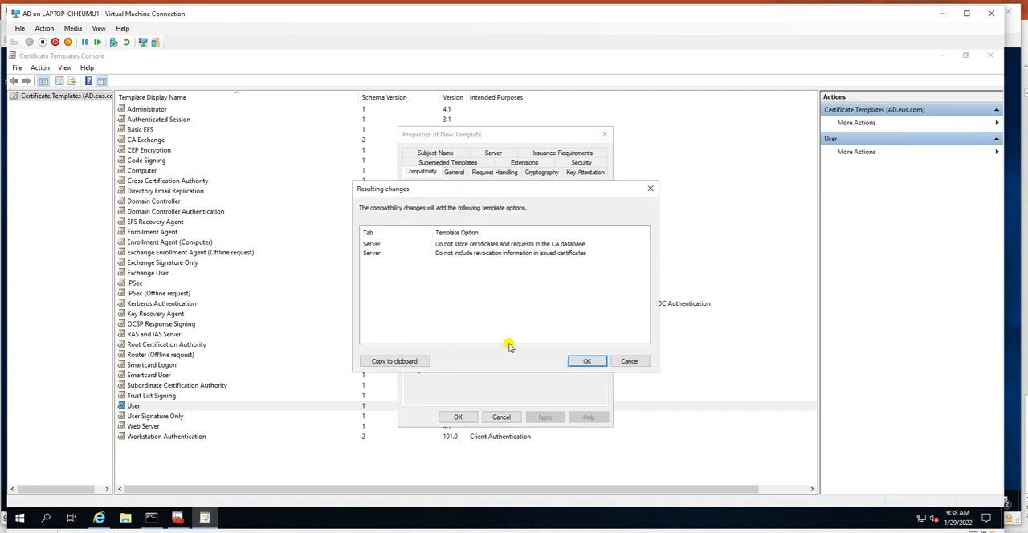
left_click(587, 361)
Step: Set the Certificate recipient compatibility to Windows 10 / Windows Server 2016, check the resulting template option changes and accept them
left_click(464, 297)
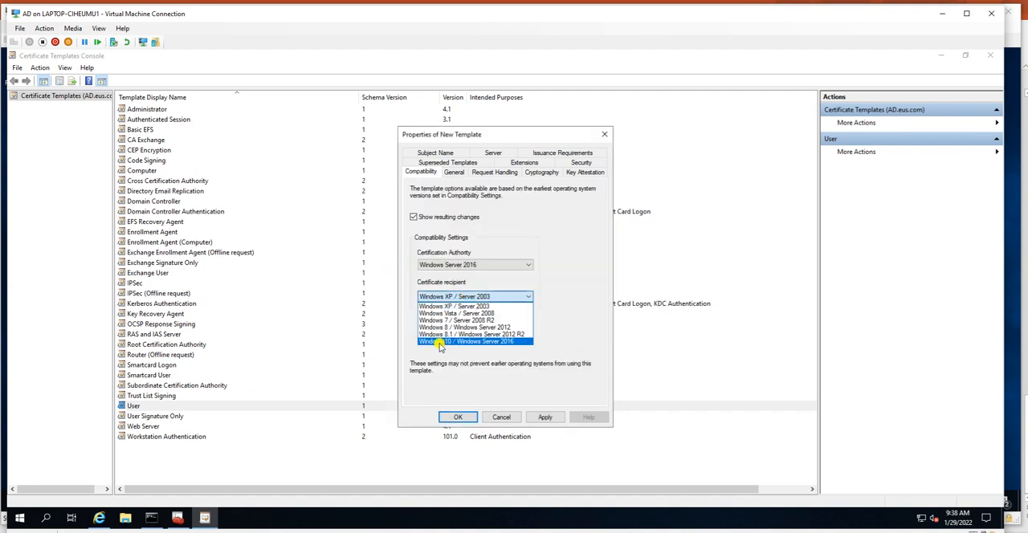
left_click(504, 342)
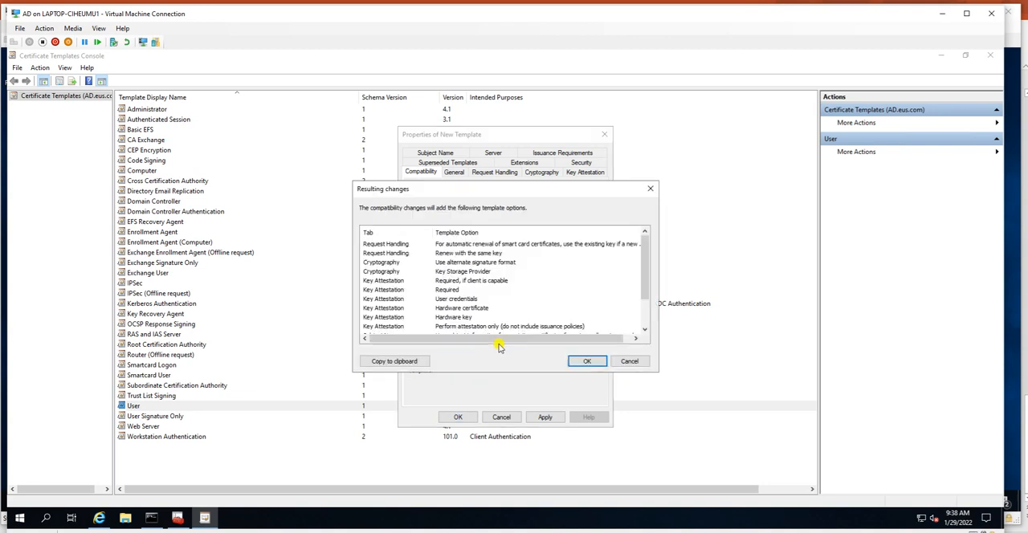
left_click(394, 253)
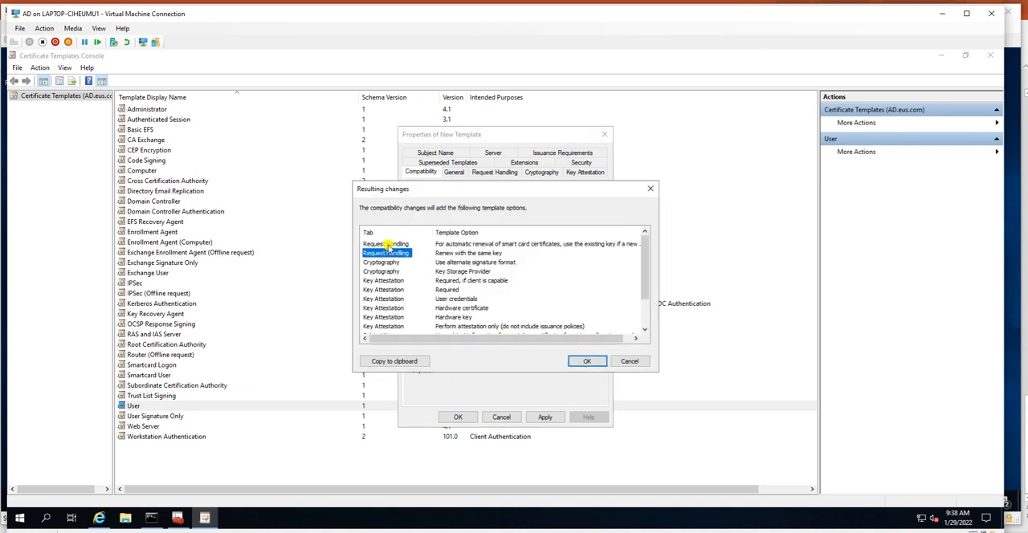
left_click(389, 246)
left_click(389, 263)
left_click(390, 289)
left_click(392, 309)
left_click(395, 318)
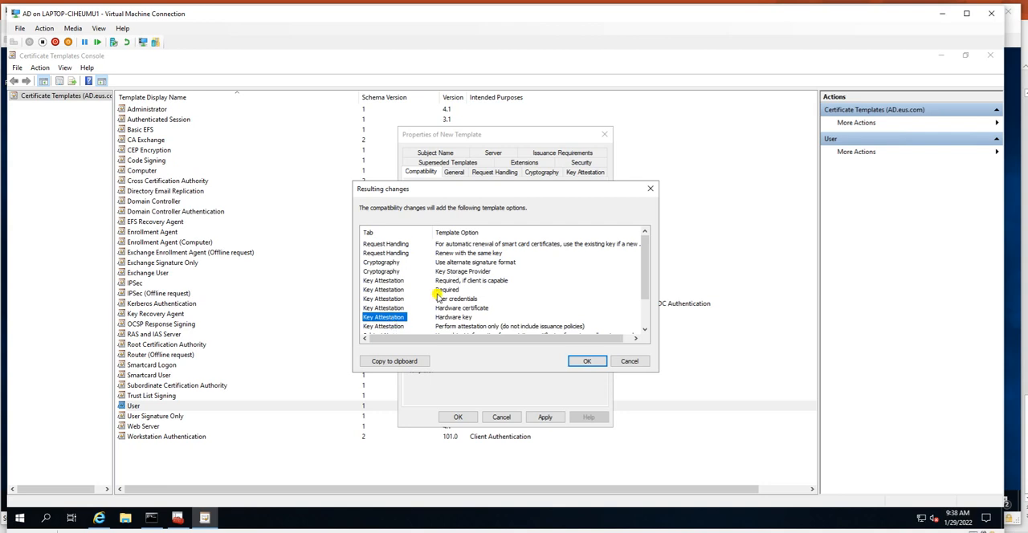
scroll(449, 305, "down", 2)
left_click(586, 362)
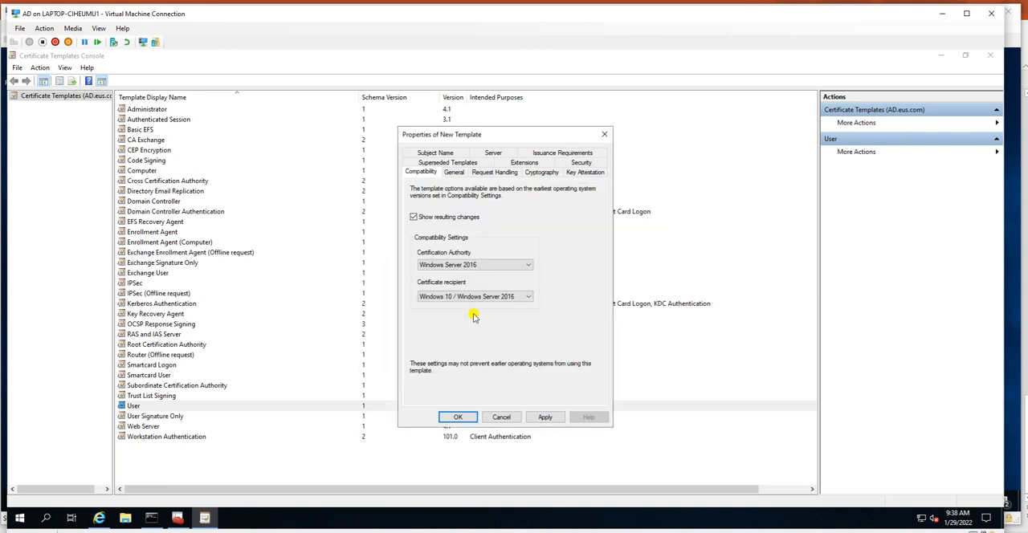
Step: Set the new template's display name to NDESUser in its general settings
left_click(454, 173)
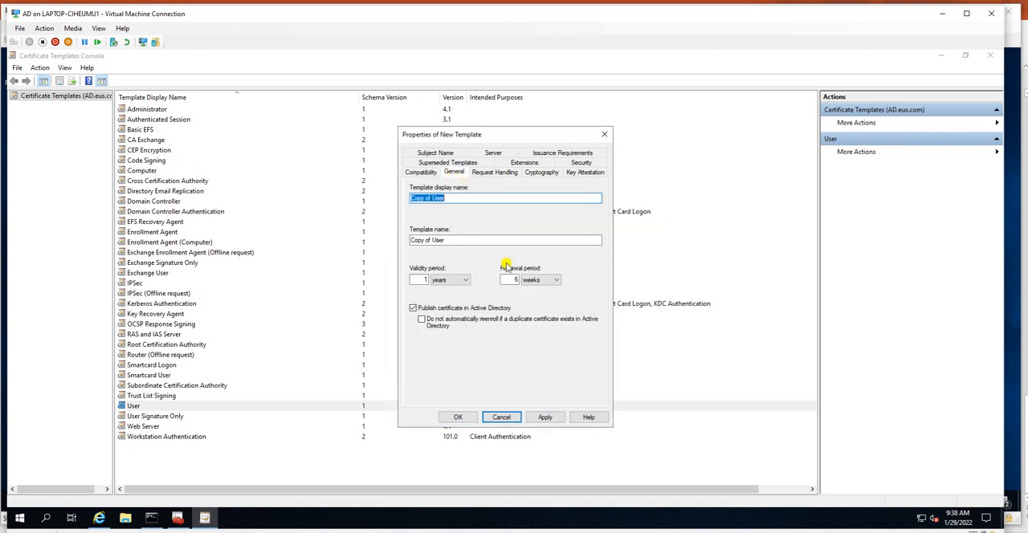
left_click(464, 197)
left_click_drag(456, 197, 347, 176)
type("NDESUser")
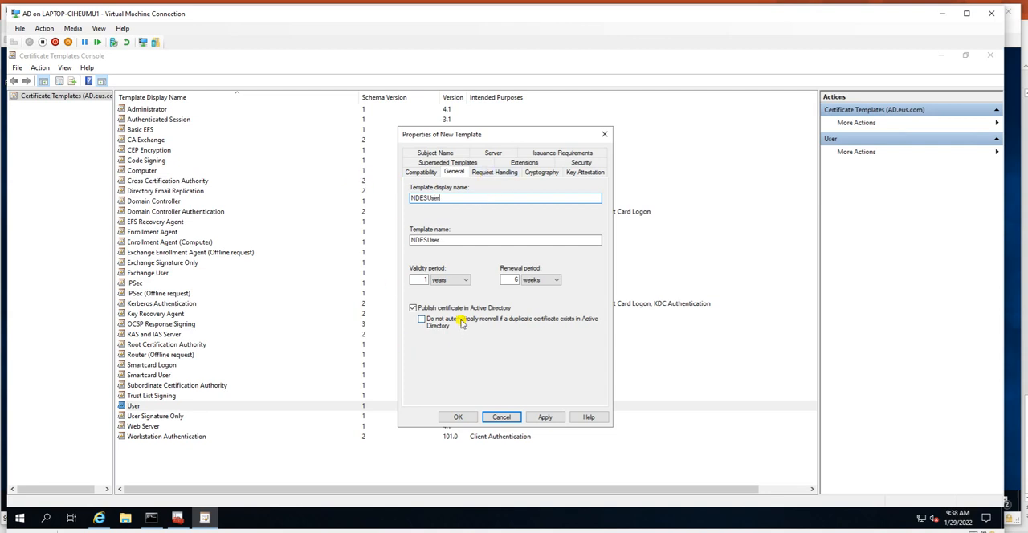
Step: Review the new template's request handling, cryptography, key attestation and superseded templates settings
left_click(494, 173)
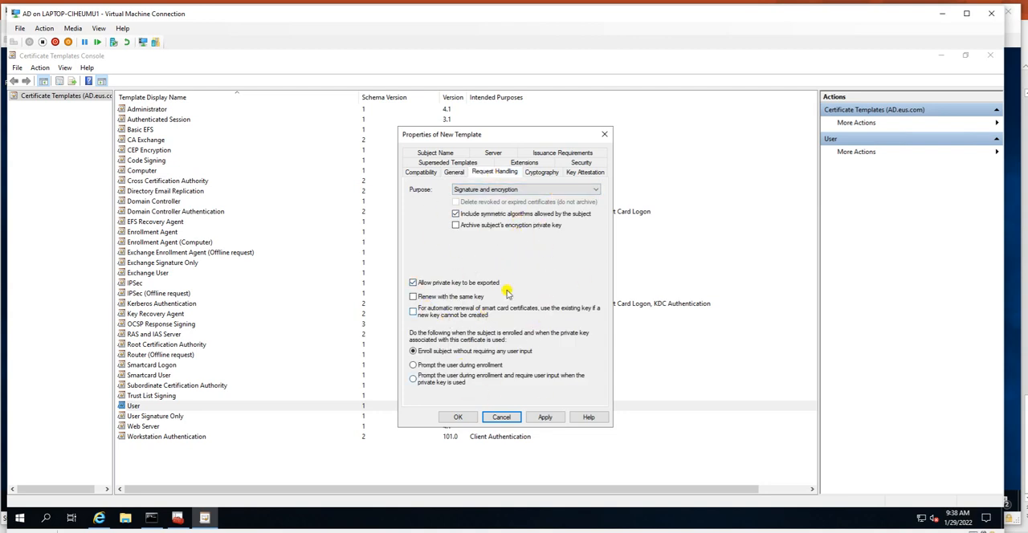
left_click(542, 173)
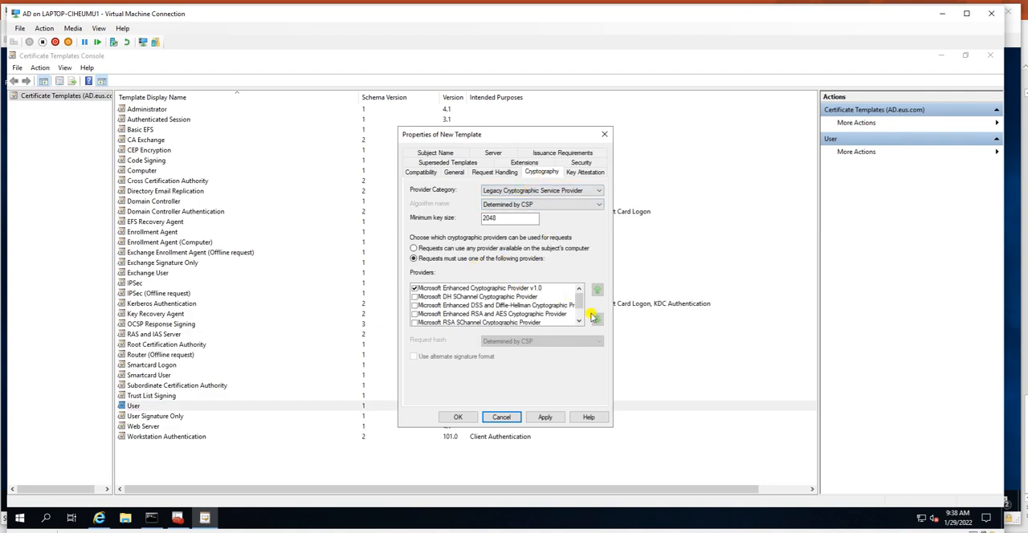
left_click(585, 171)
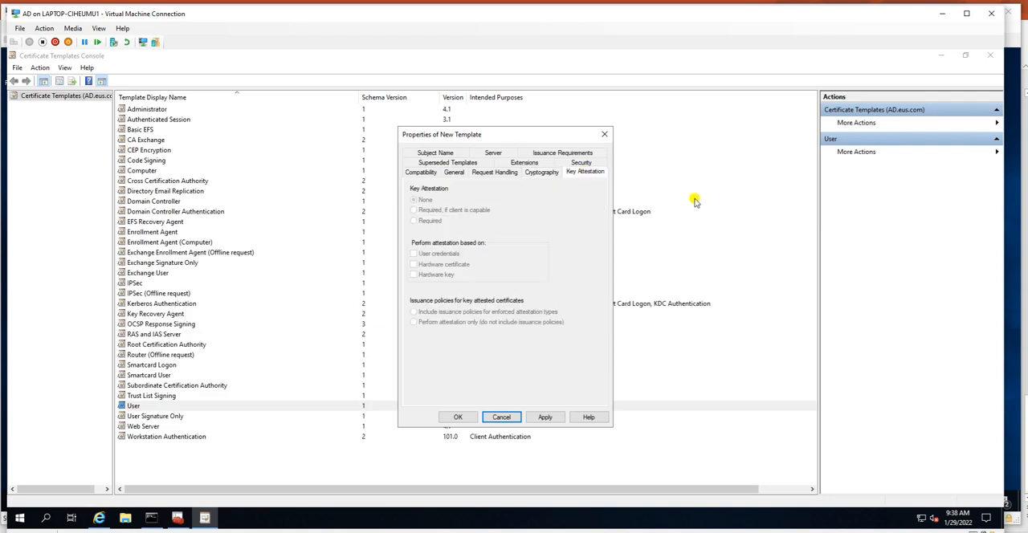
left_click(438, 163)
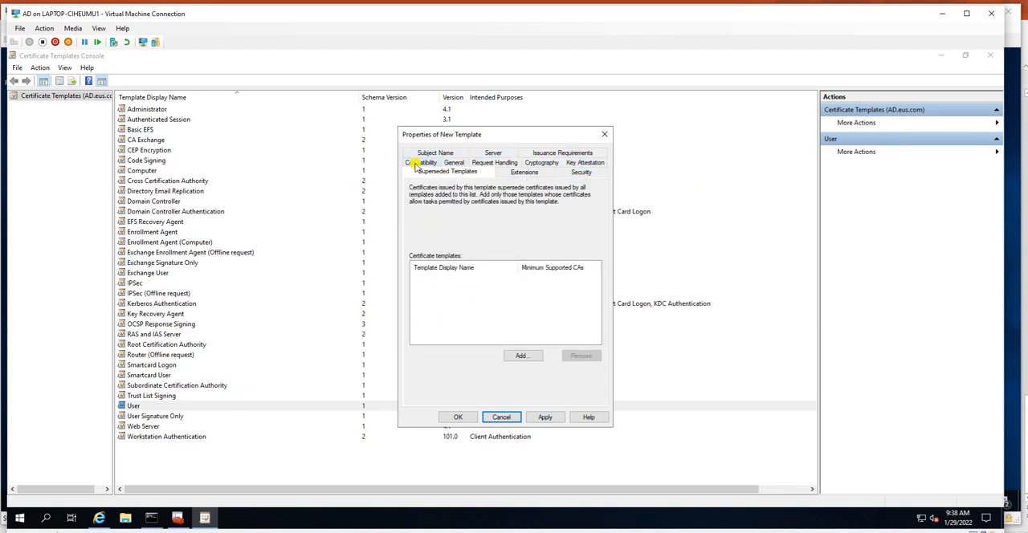
Step: Add the Any Purpose policy to the template's Application Policies extension
left_click(524, 172)
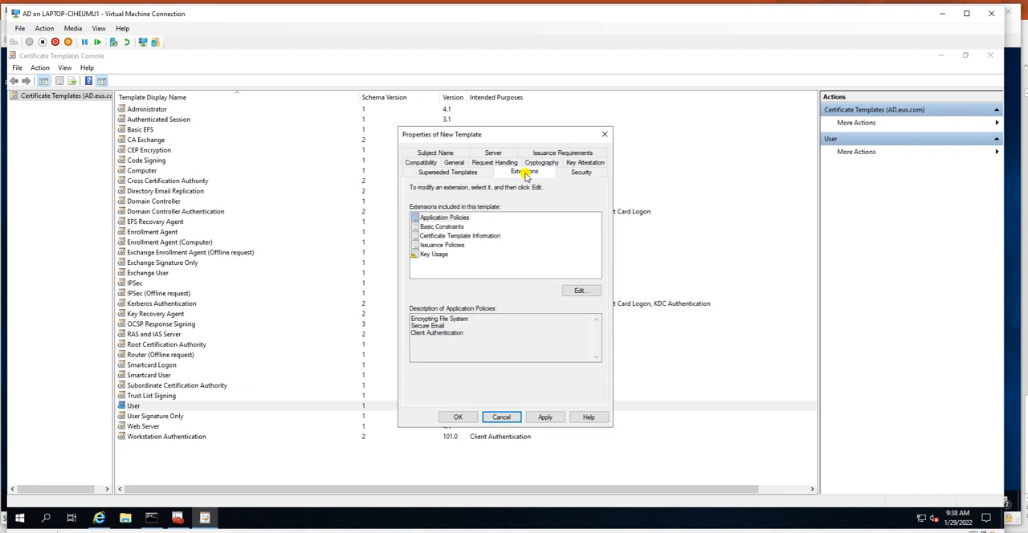
left_click(442, 219)
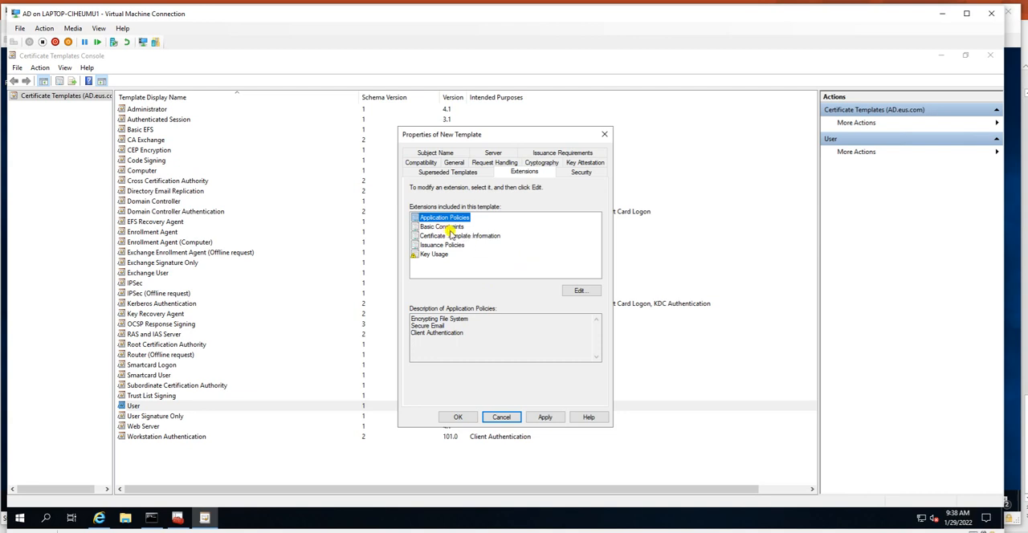
left_click(577, 290)
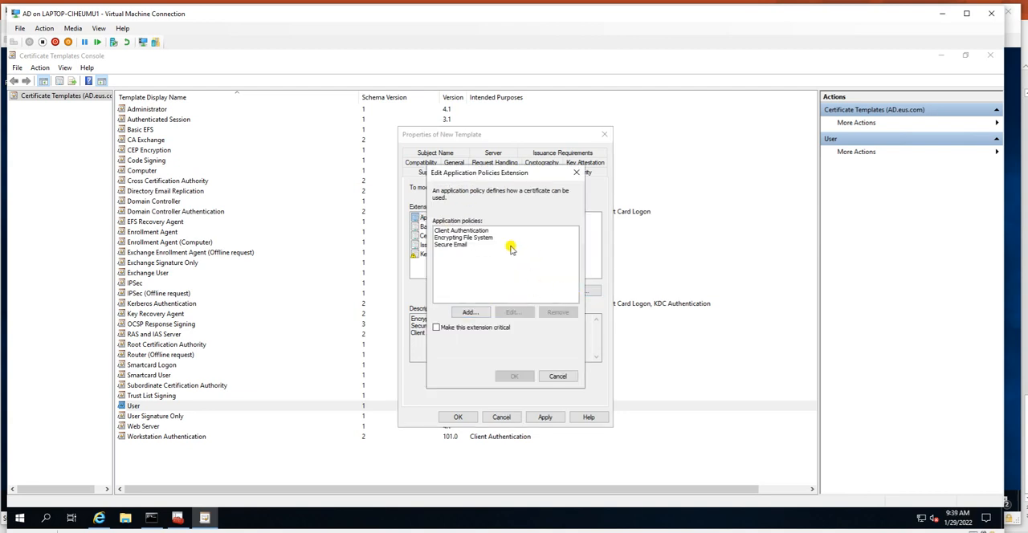
left_click(470, 230)
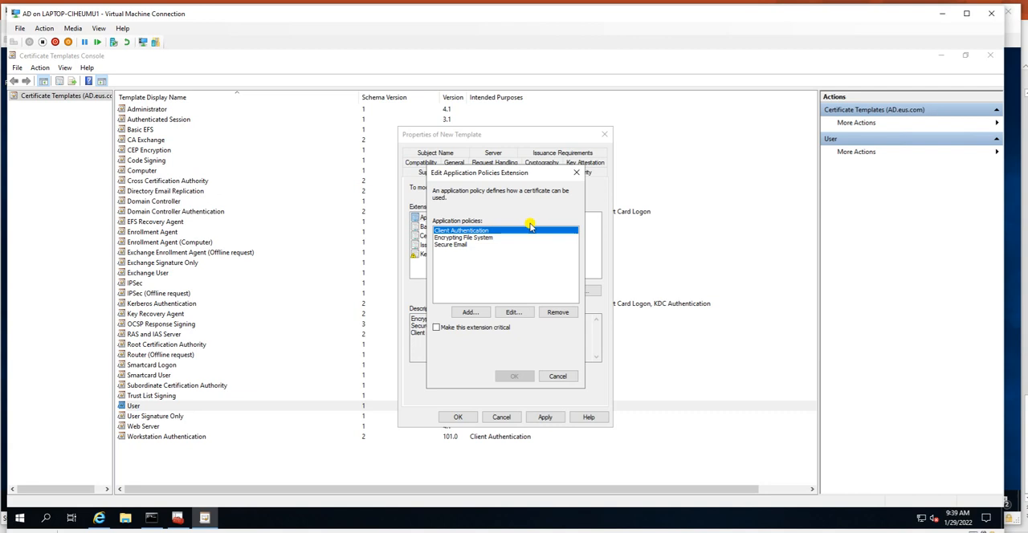
left_click(472, 238)
left_click(490, 244)
left_click(465, 231)
left_click(464, 245)
left_click(470, 313)
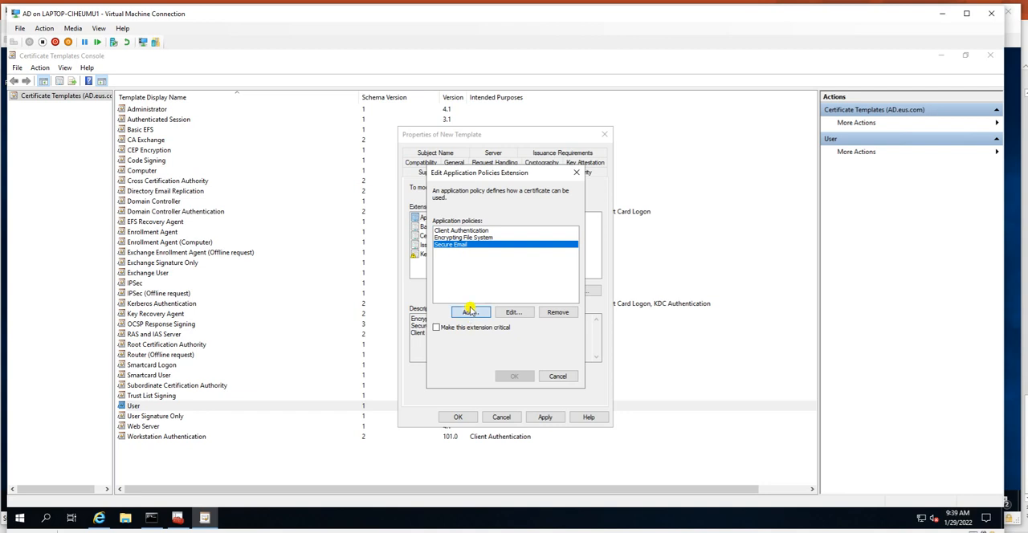
left_click(435, 245)
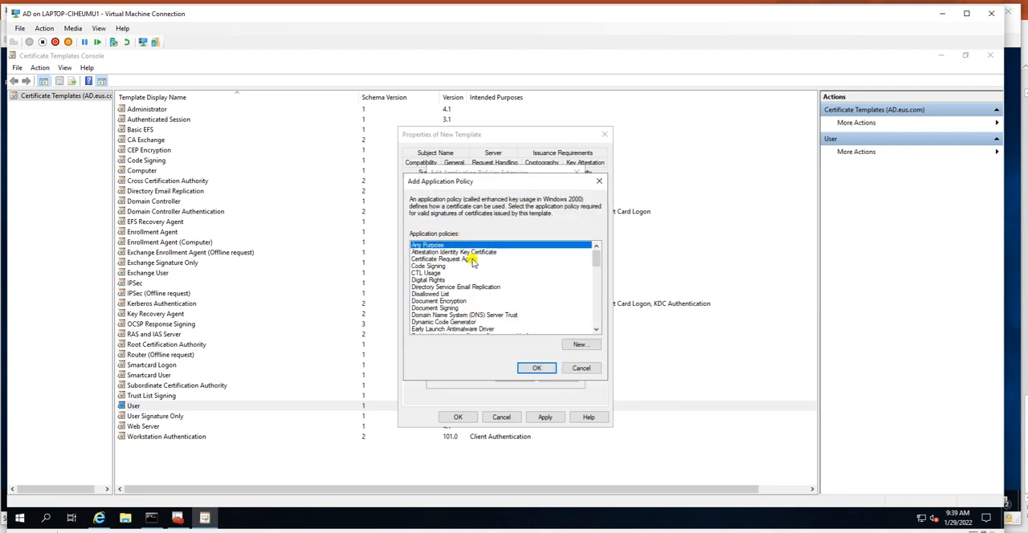
left_click(536, 368)
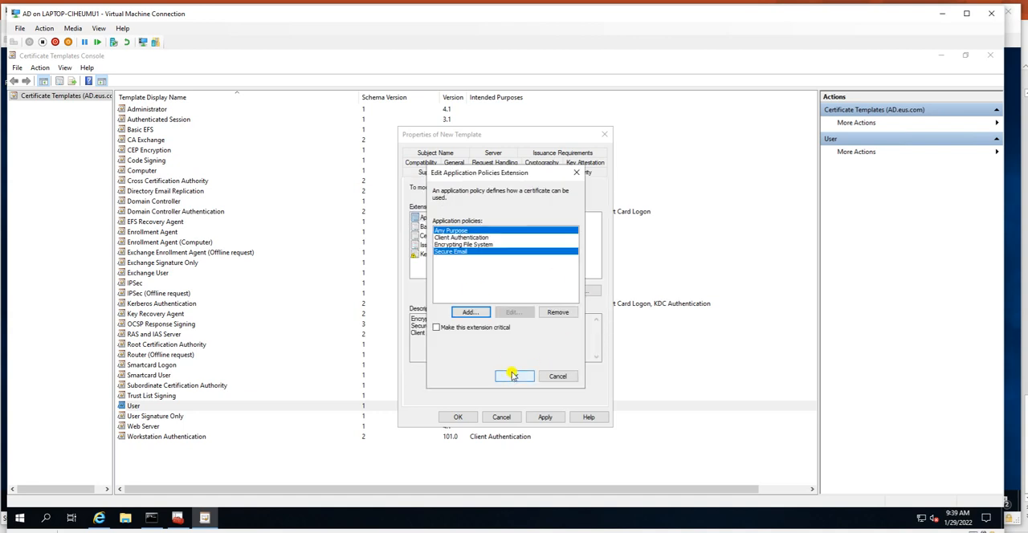
left_click(514, 375)
Step: Examine the template's extensions: Application Policies, Basic Constraints, Certificate Template Information, Issuance Policies and Key Usage
left_click_drag(466, 344, 402, 303)
left_click(471, 344)
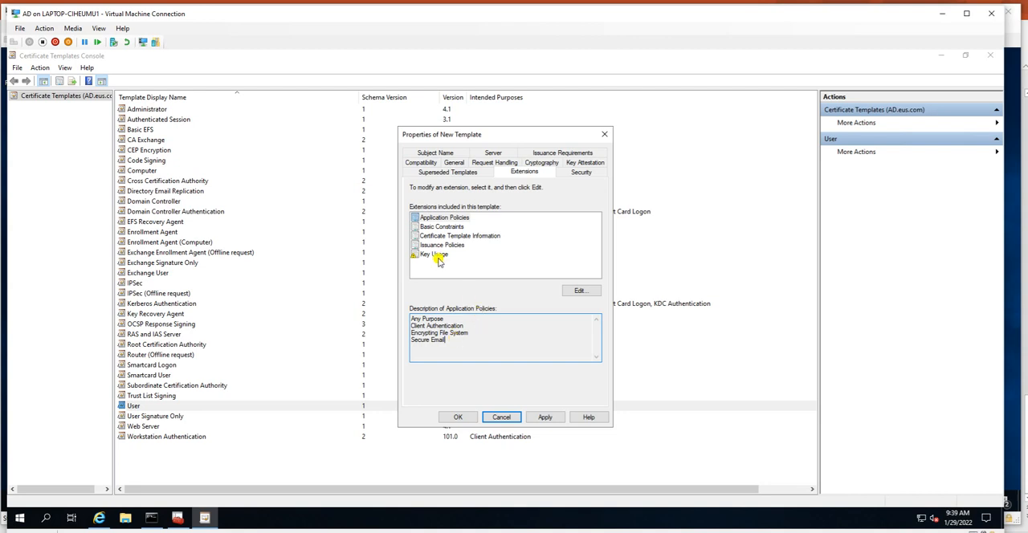
left_click(439, 228)
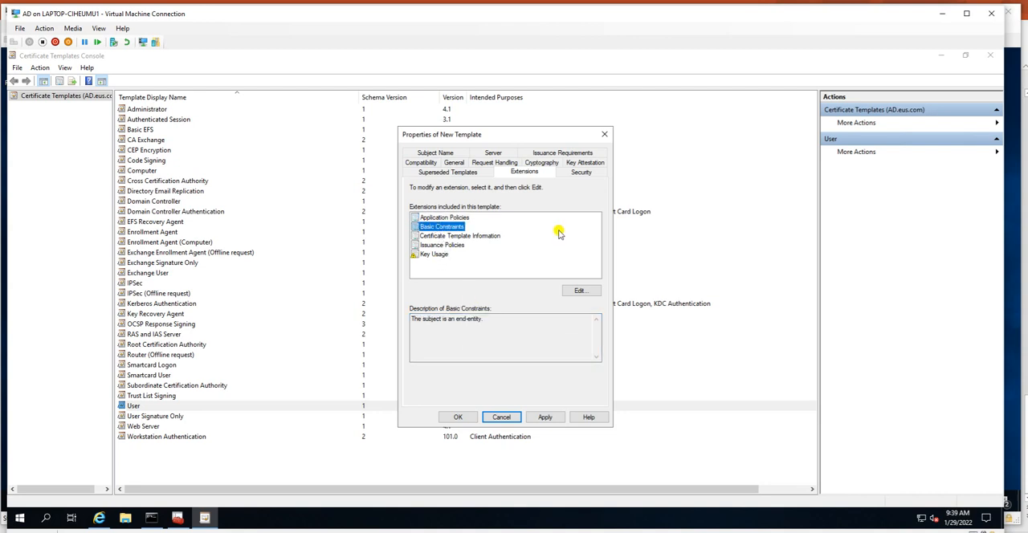
left_click(453, 235)
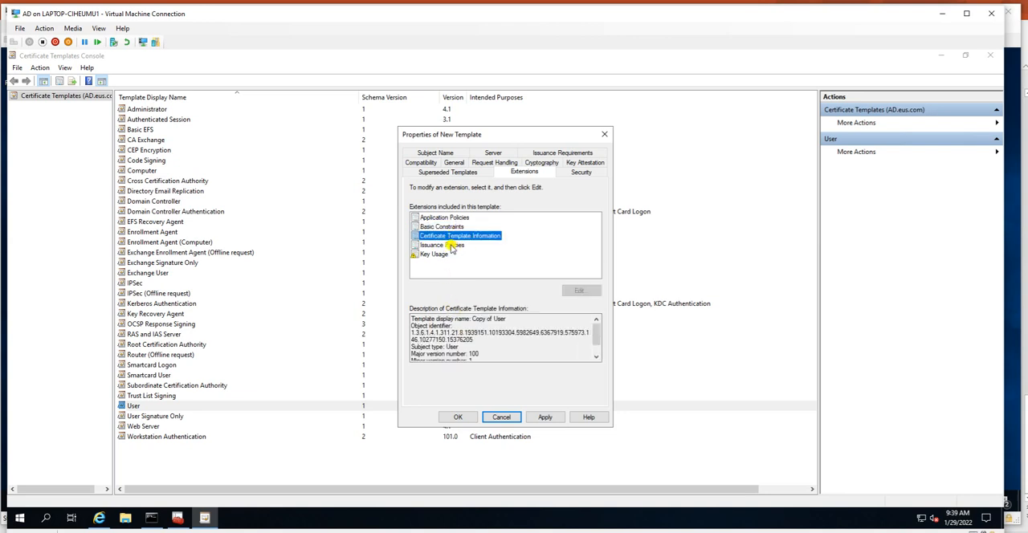
left_click(451, 246)
left_click(575, 291)
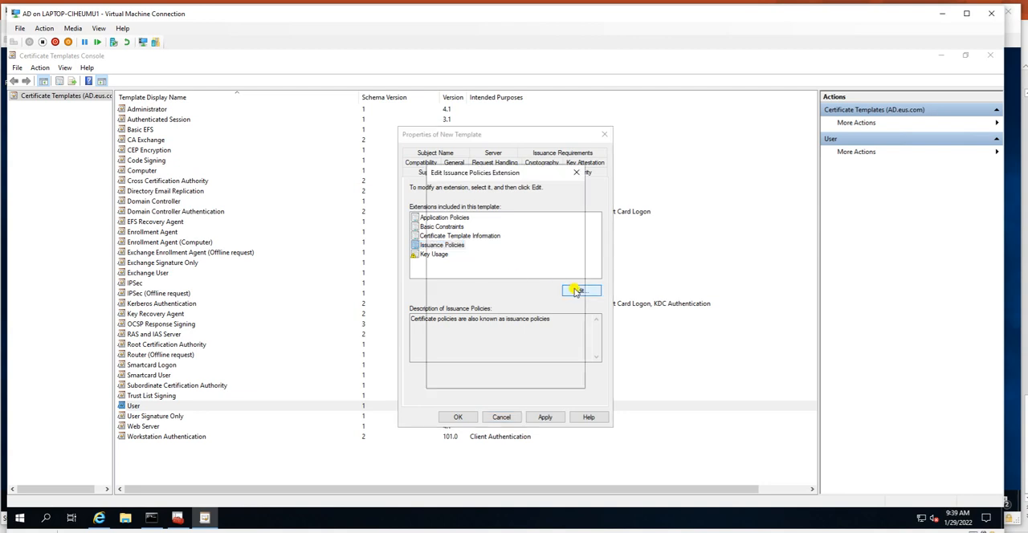
left_click(557, 376)
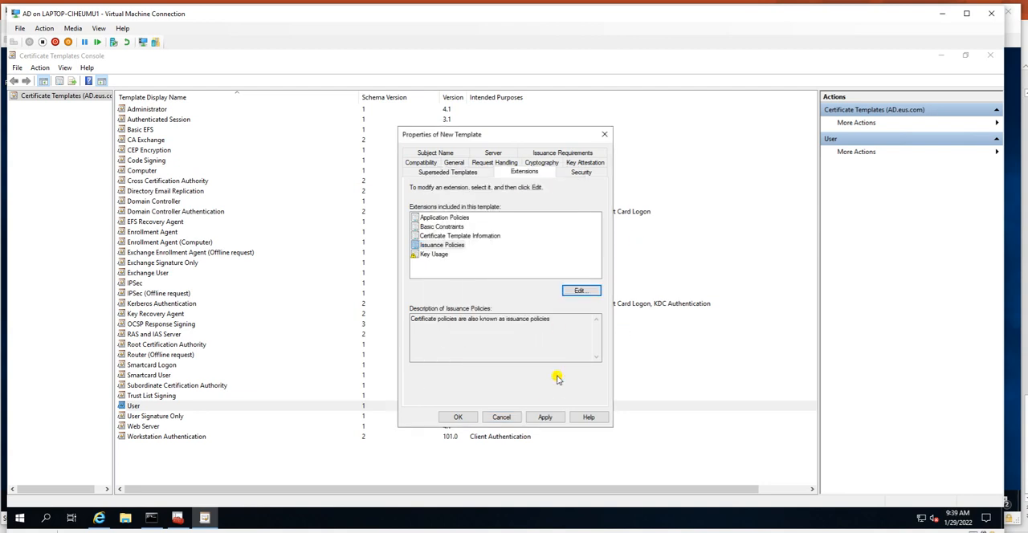
left_click(434, 253)
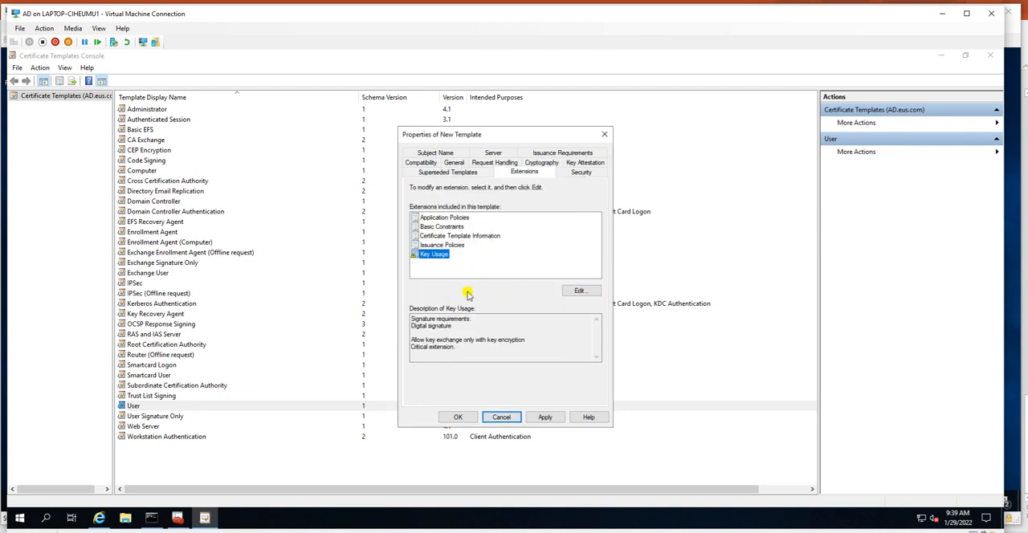
left_click(464, 219)
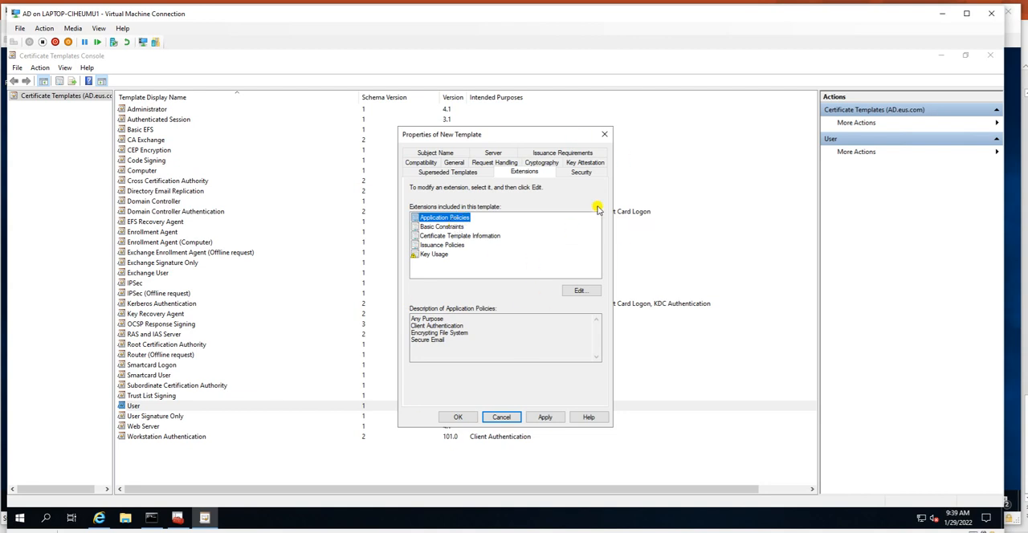
Step: Examine the security permissions of each group and user listed for the new template
mouse_move(521, 140)
left_mouse_down()
mouse_move(530, 138)
mouse_move(512, 126)
left_mouse_up()
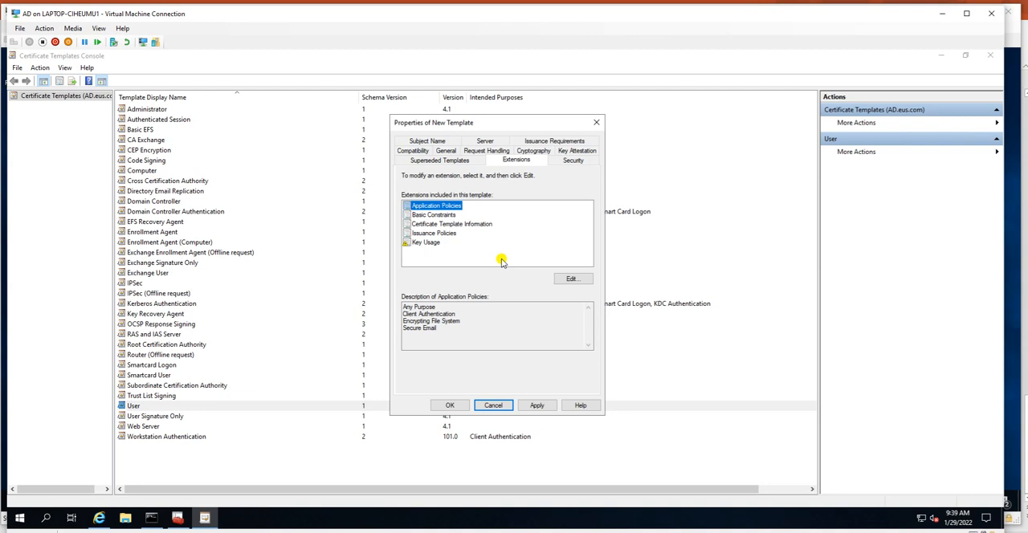
left_click(573, 160)
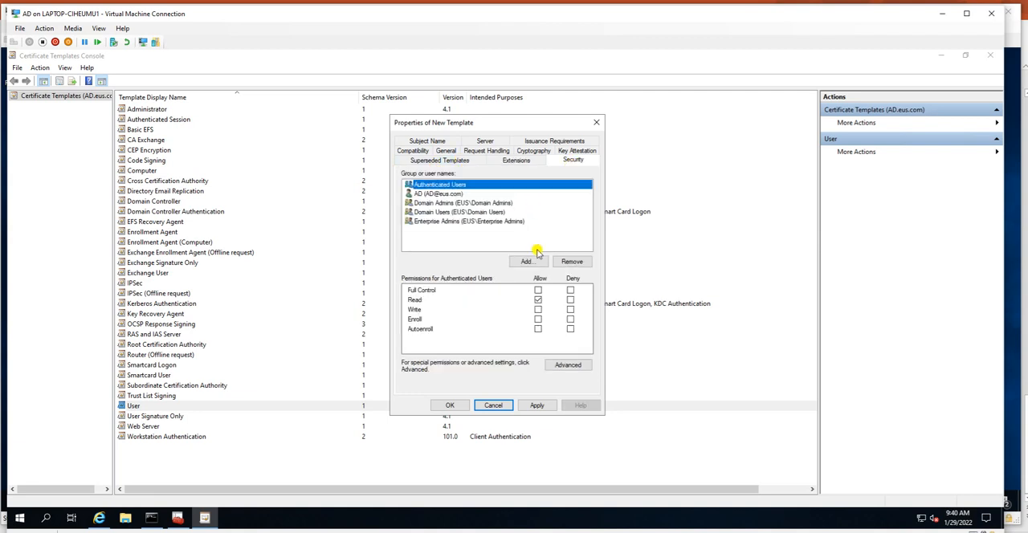
left_click(456, 194)
left_click(455, 204)
left_click(457, 212)
left_click(455, 220)
left_click(451, 212)
left_click(446, 203)
left_click(440, 194)
left_click(440, 185)
Step: Add the ndesuser account to the new template's security list after checking its name
left_click(526, 262)
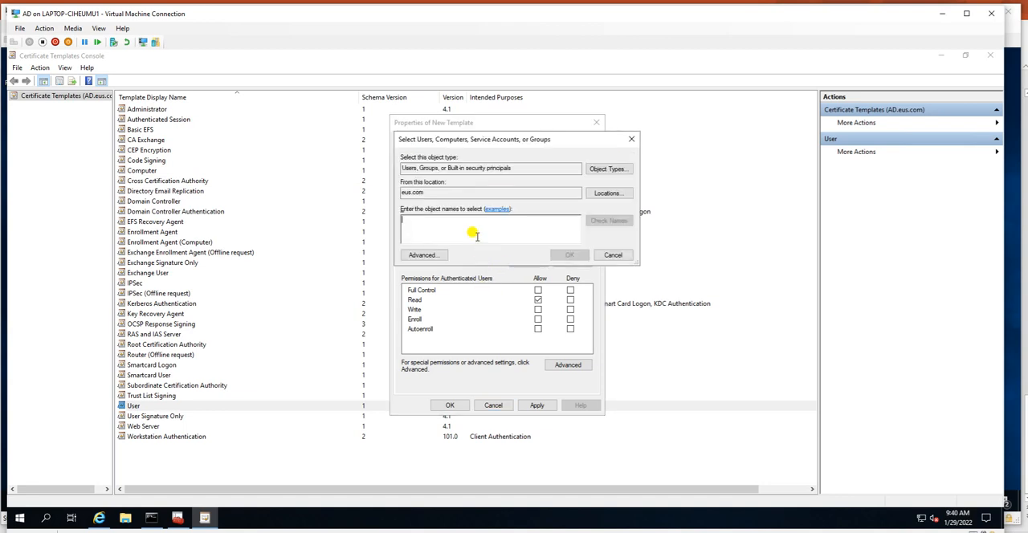
type("ndesuser")
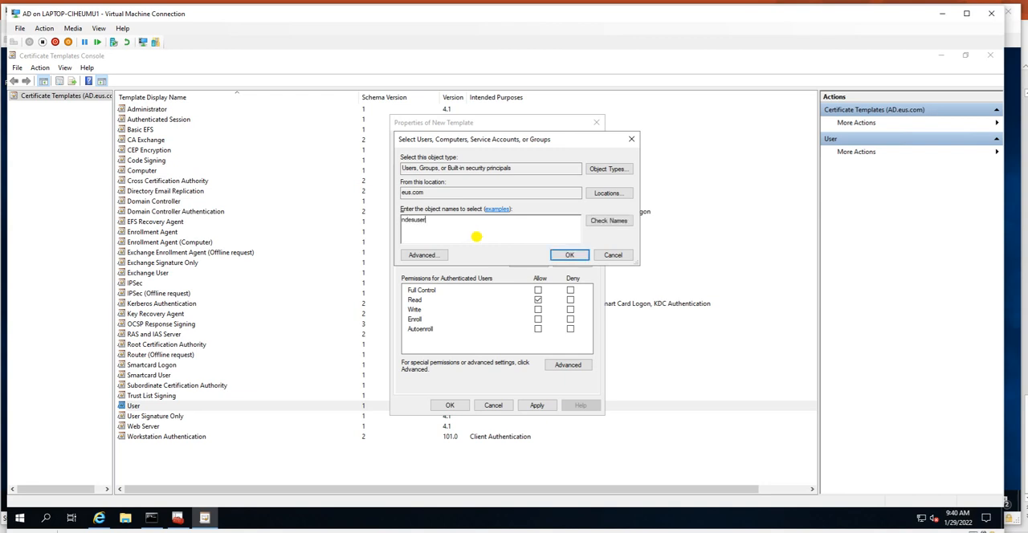
left_click(608, 221)
left_click(569, 254)
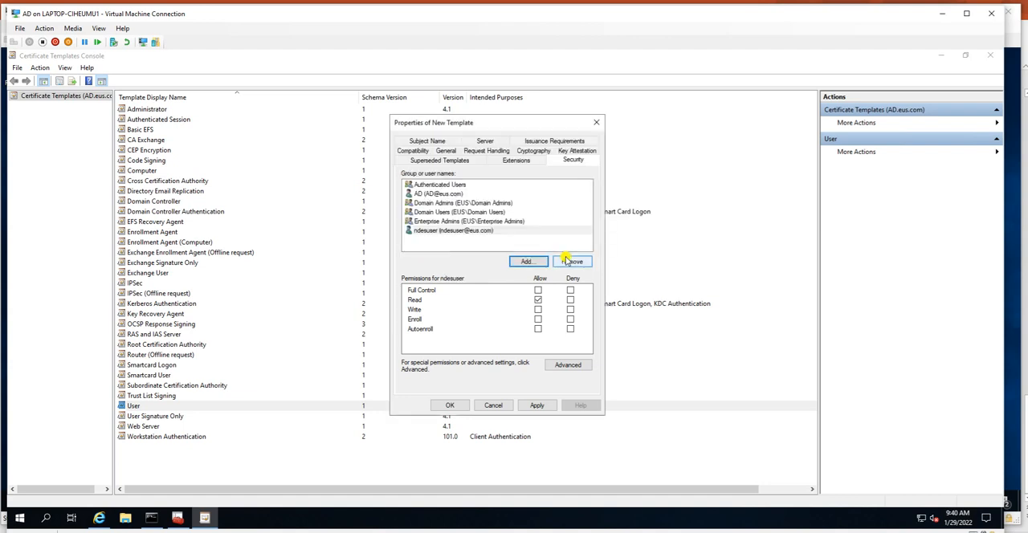
Step: Allow the Enroll and Write permissions for ndesuser on the new template
left_click(455, 231)
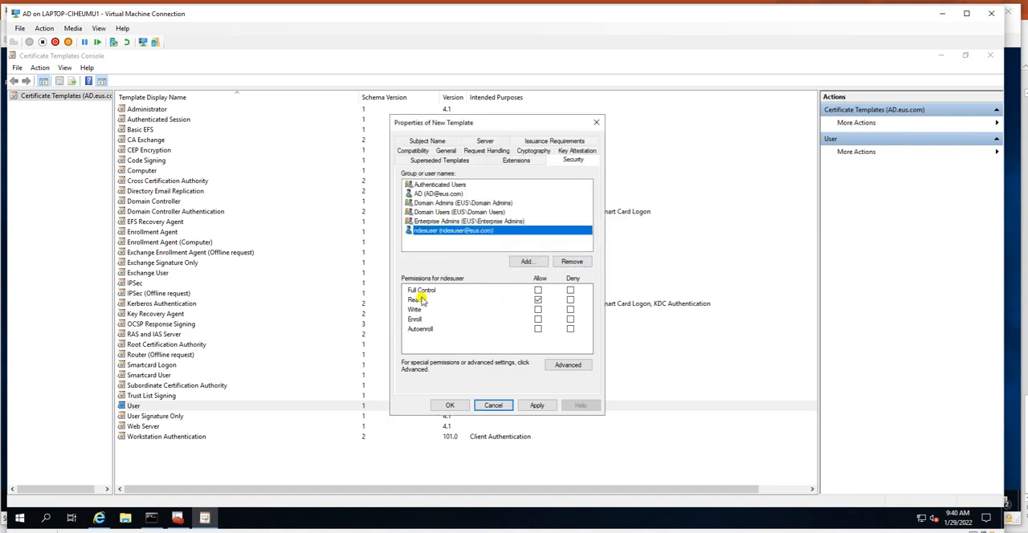
left_click(539, 319)
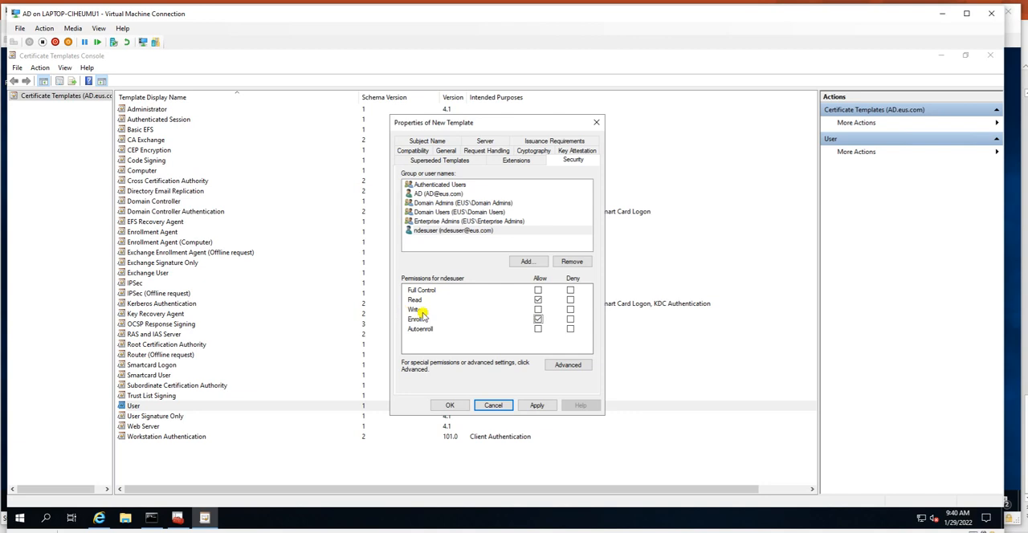
left_click(537, 310)
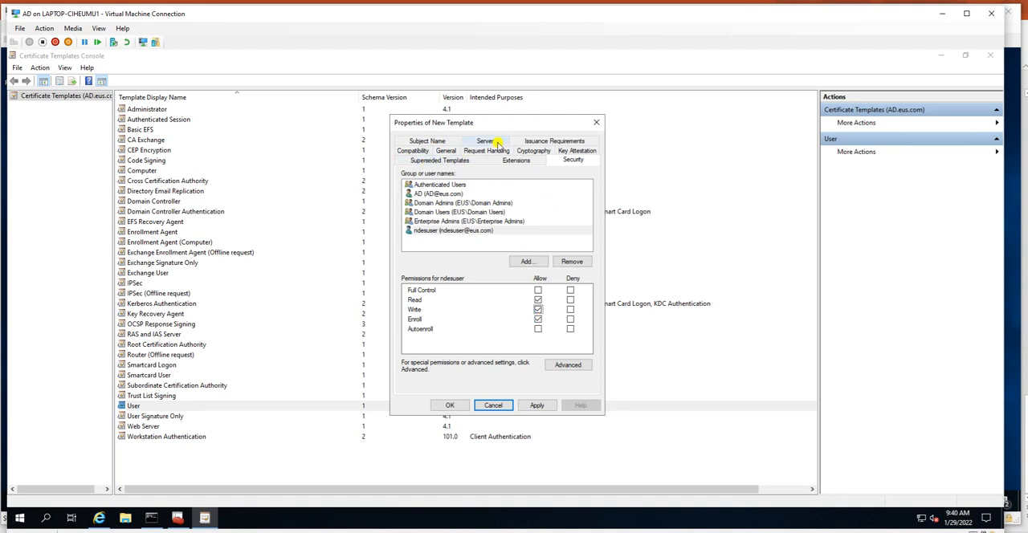
left_click(530, 161)
left_click(474, 160)
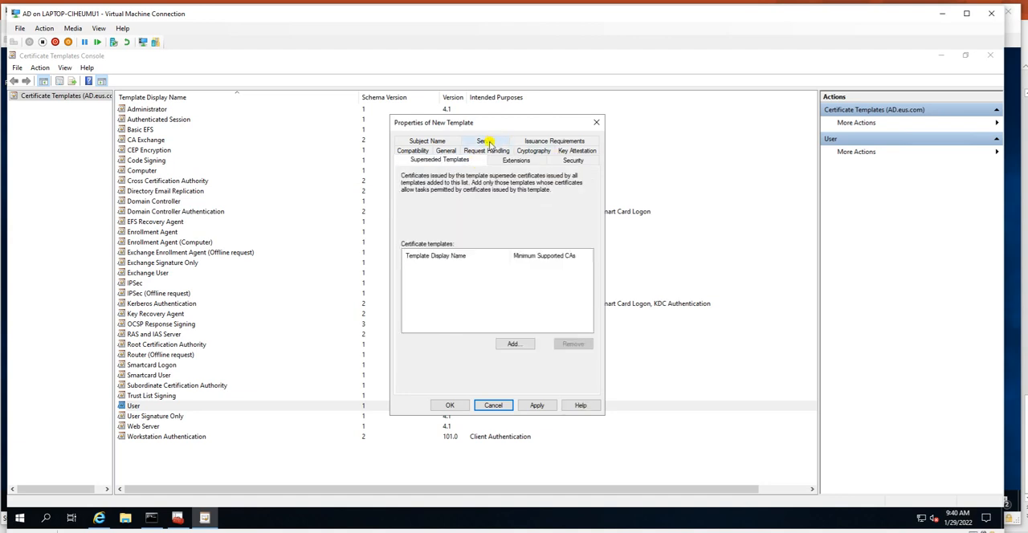
Step: Review the new template's subject name settings, trying the Common name format and returning to Fully distinguished name with the e-mail name included
left_click(489, 142)
left_click(439, 162)
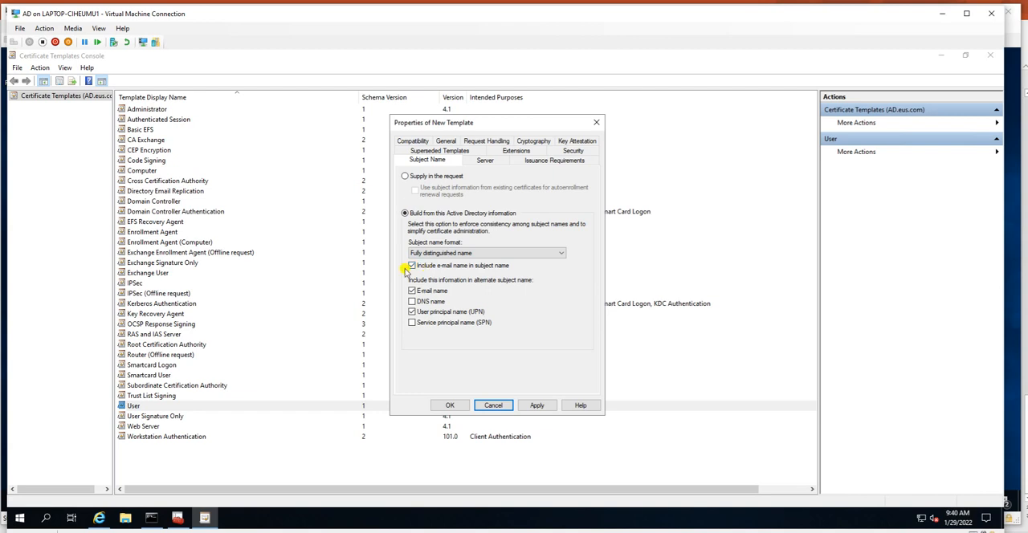
mouse_move(178, 519)
left_click(475, 254)
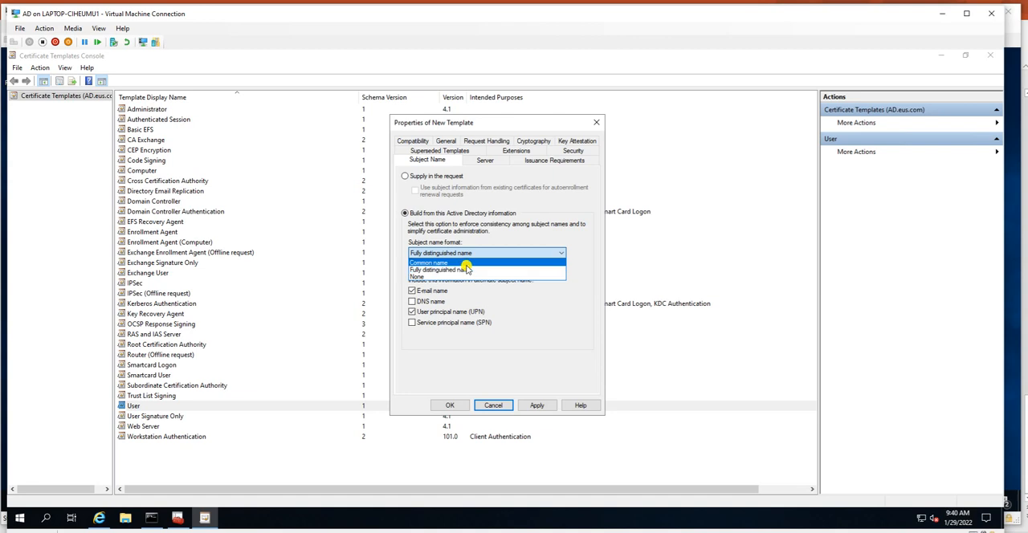
left_click(449, 262)
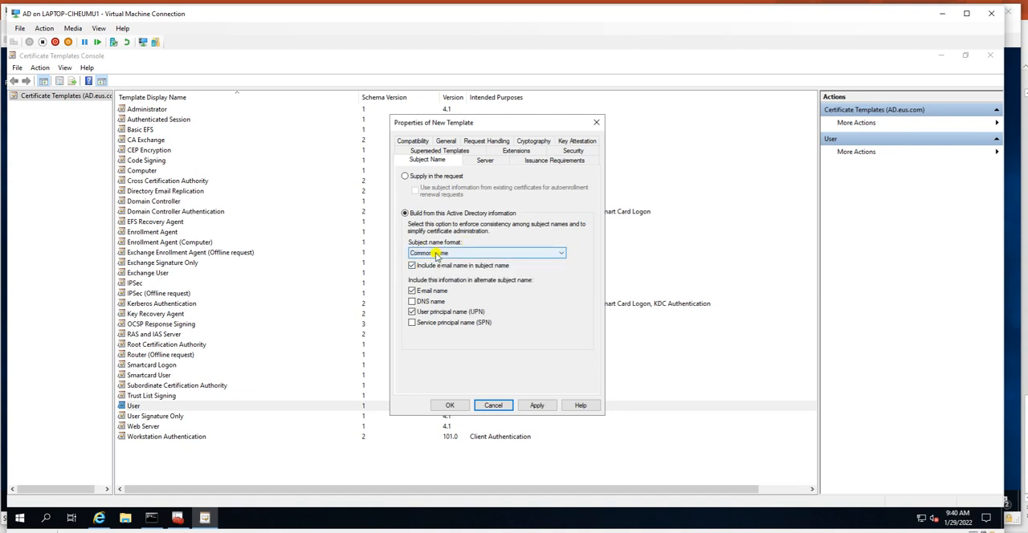
left_click(436, 254)
left_click(447, 268)
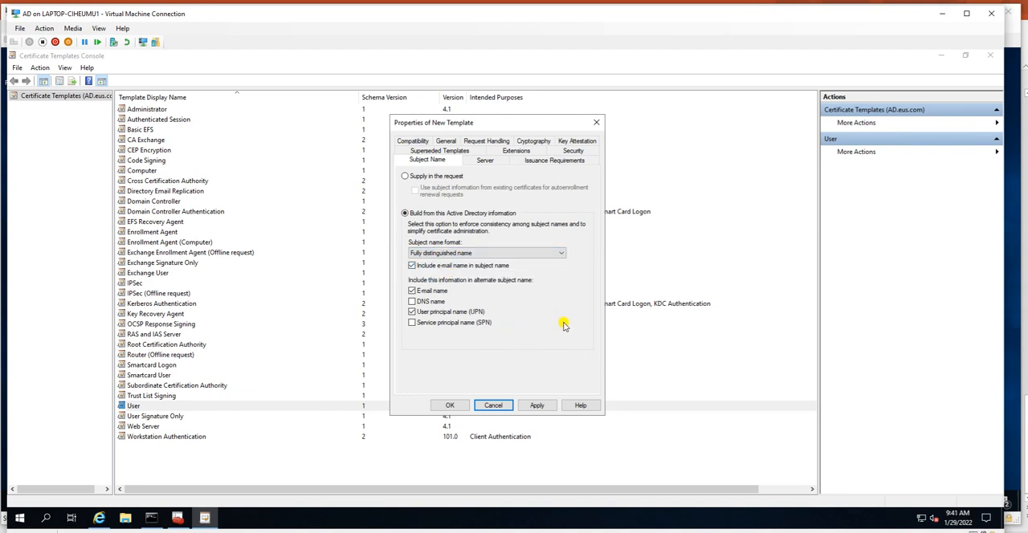
left_click(412, 290)
left_click(413, 291)
Step: Open Active Directory Users and Computers
key("super+r")
type("ds")
key("Down")
key("Return")
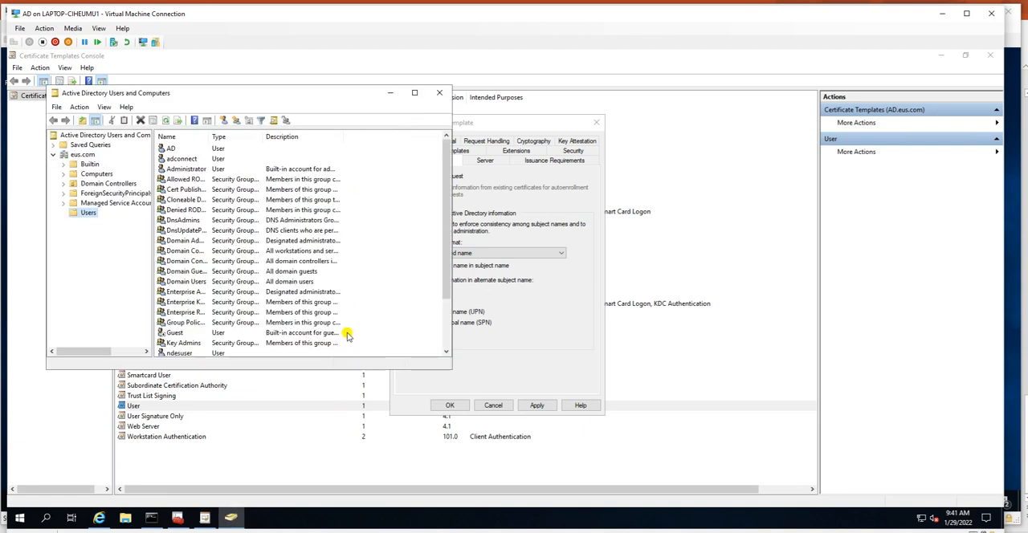
Step: Check the e-mail field in the ndesuser account's properties, close them unchanged and minimize Active Directory Users and Computers
left_click(176, 333)
scroll(197, 301, "down", 2)
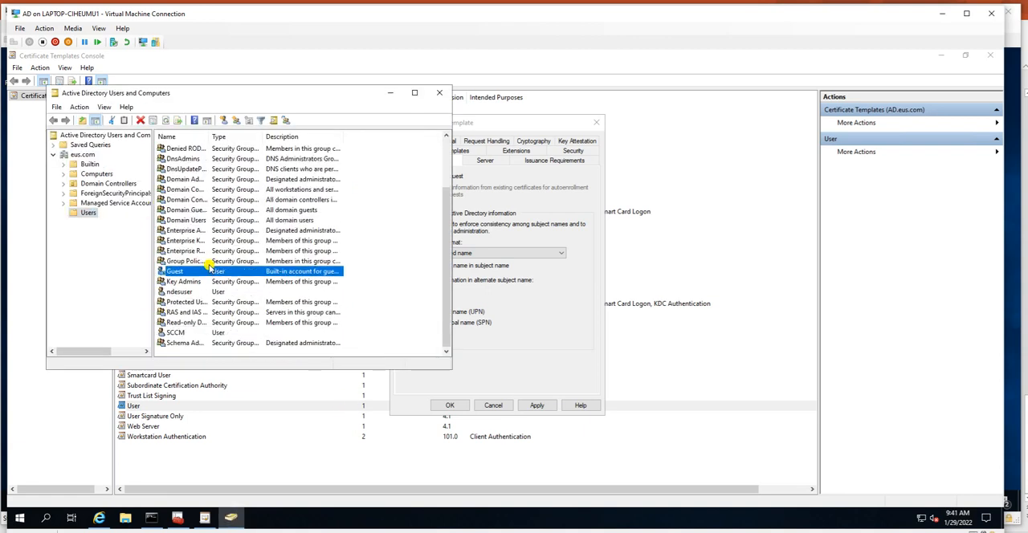
left_click(183, 292)
double_click(254, 291)
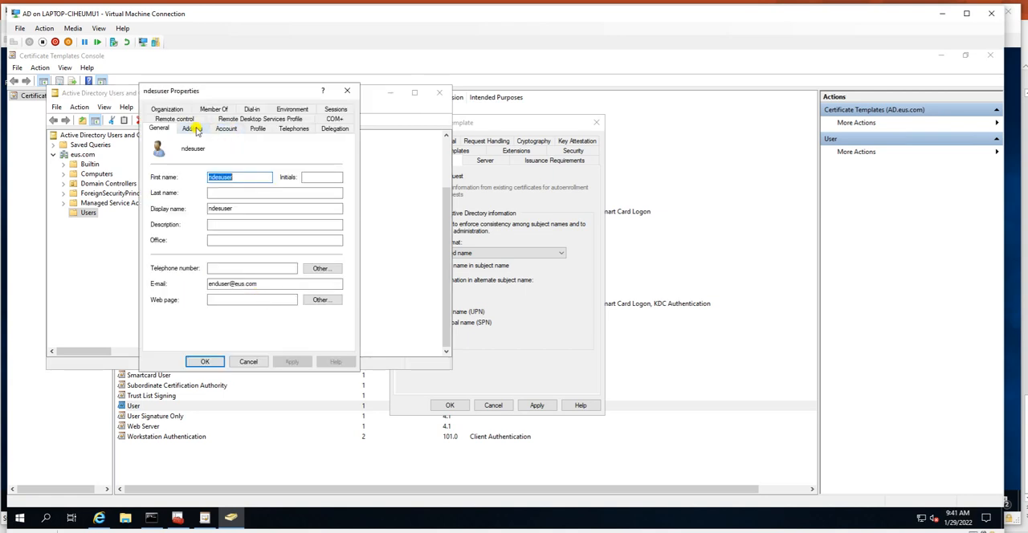
left_click_drag(271, 277, 143, 276)
left_click_drag(282, 286, 197, 277)
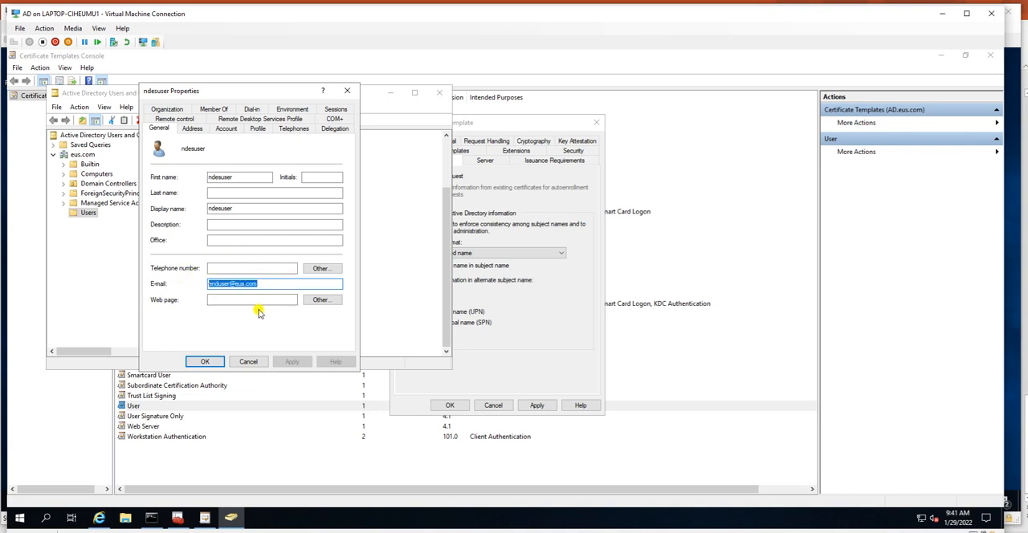
left_click(248, 361)
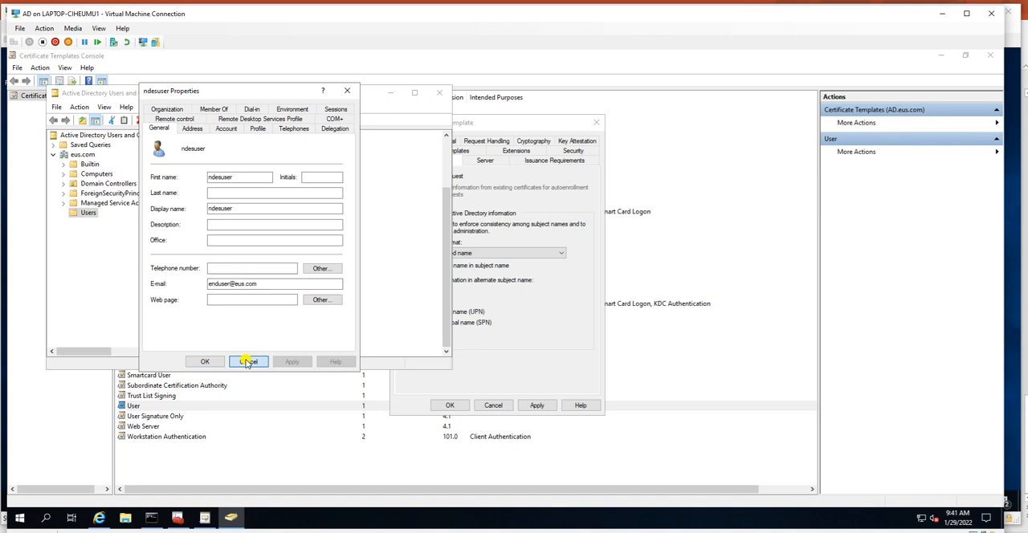
left_click(390, 92)
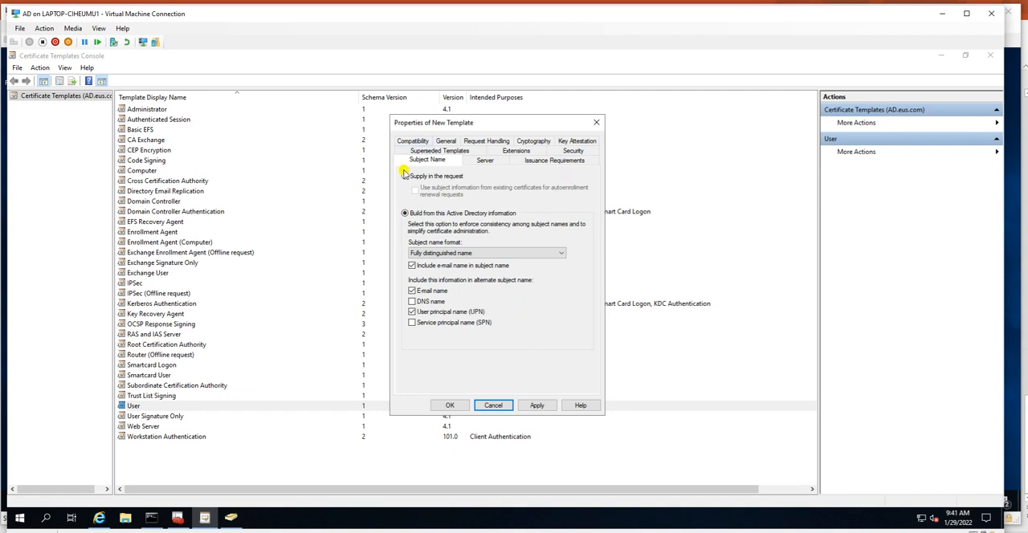
Step: Review the new template's server, issuance, key attestation, cryptography, request handling, general and compatibility settings
left_click(485, 161)
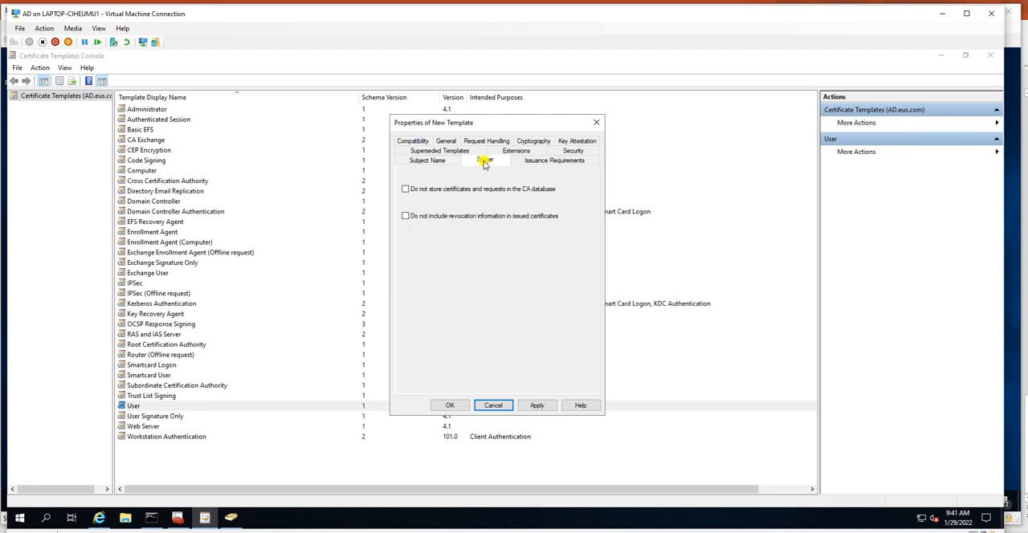
left_click(535, 160)
left_click(577, 141)
left_click(548, 160)
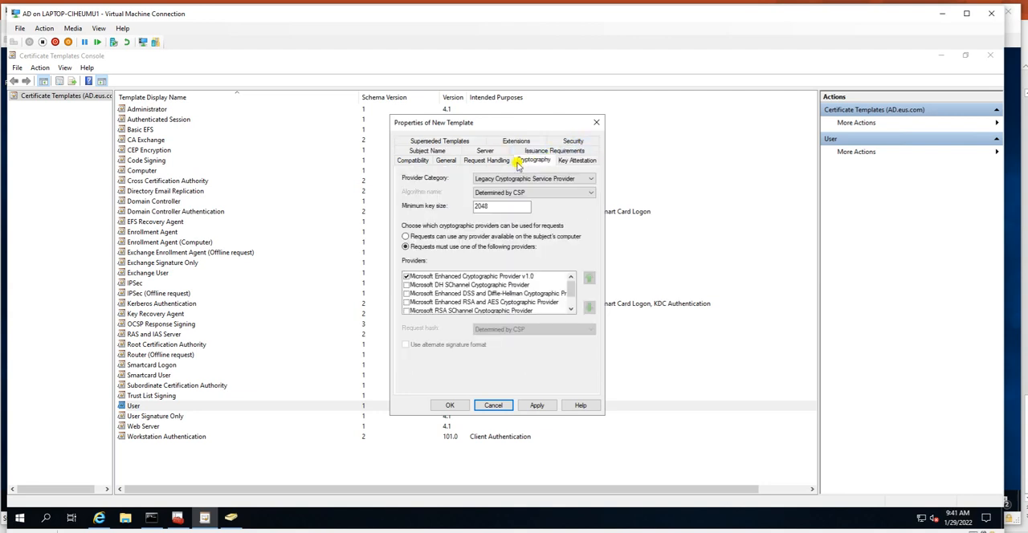
left_click(496, 162)
left_click(447, 161)
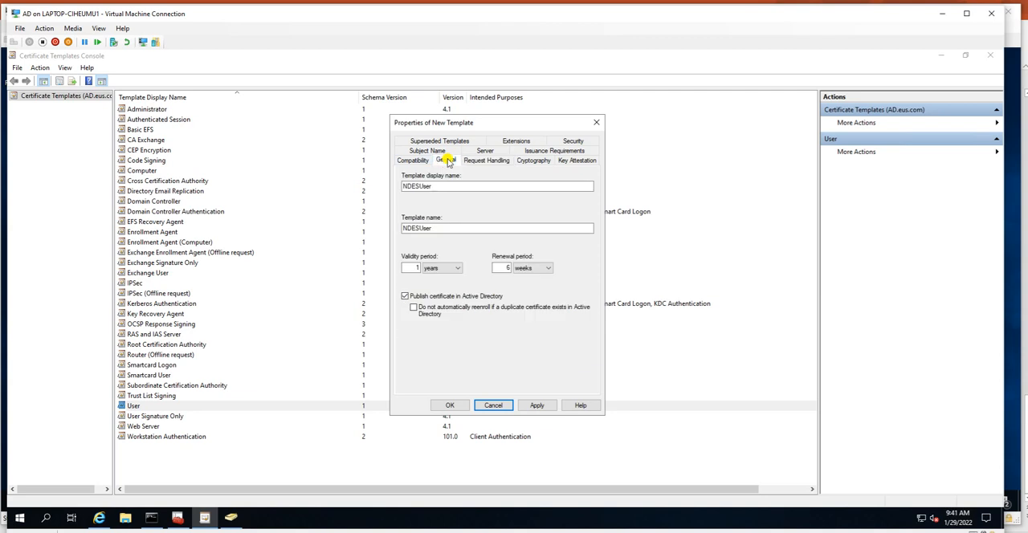
left_click(403, 160)
Step: Apply the settings and save the new template as NDESUser
left_click(448, 161)
left_click(536, 406)
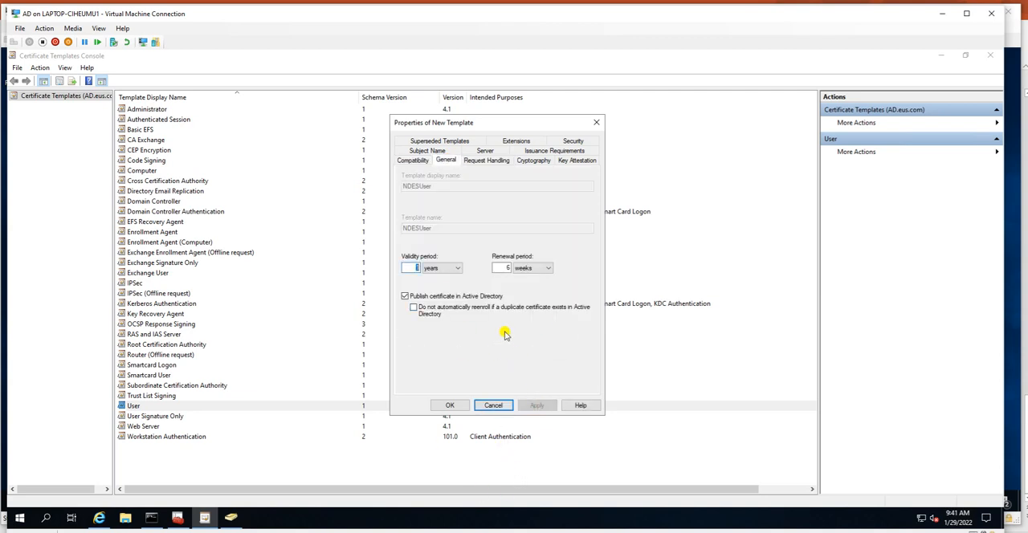
left_click(448, 406)
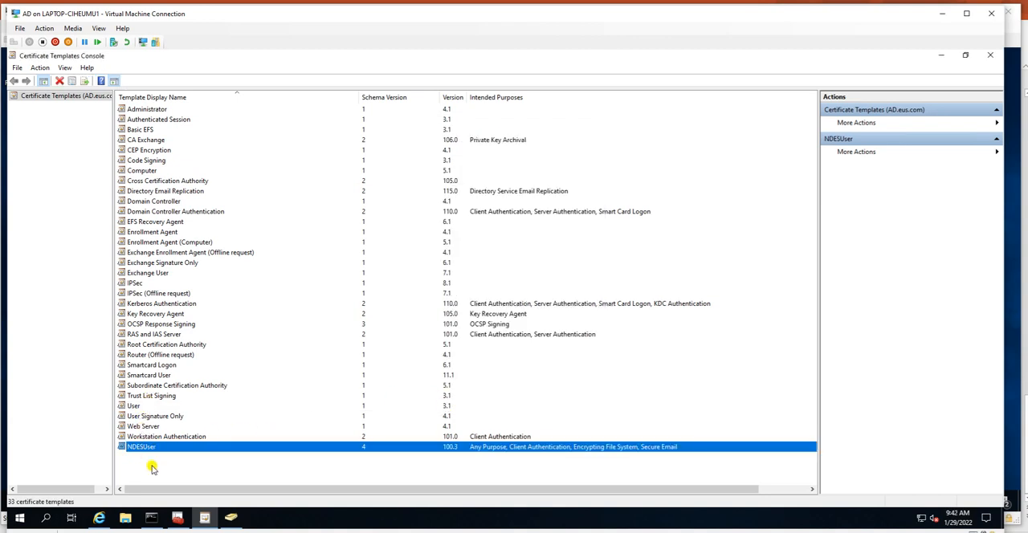
Step: Duplicate the Web Server template and set compatibility to Windows Server 2016 for the authority and Windows 10 / Windows Server 2016 for the recipient
left_click(148, 427)
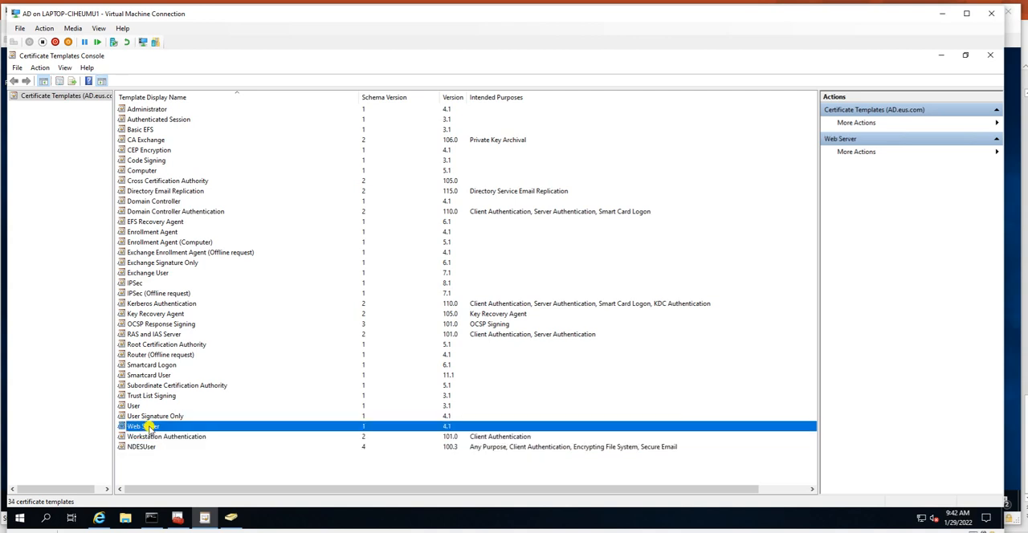
right_click(149, 427)
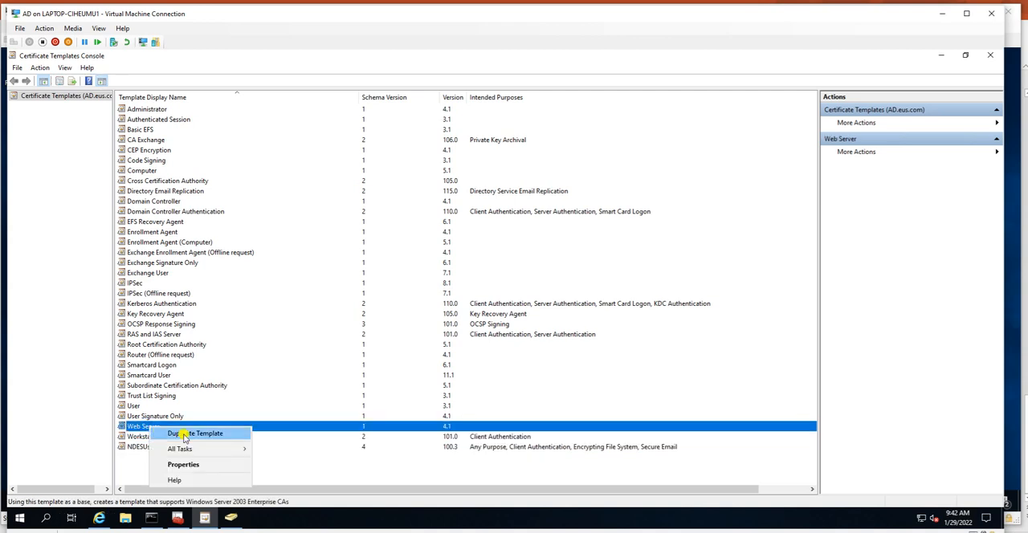
left_click(184, 435)
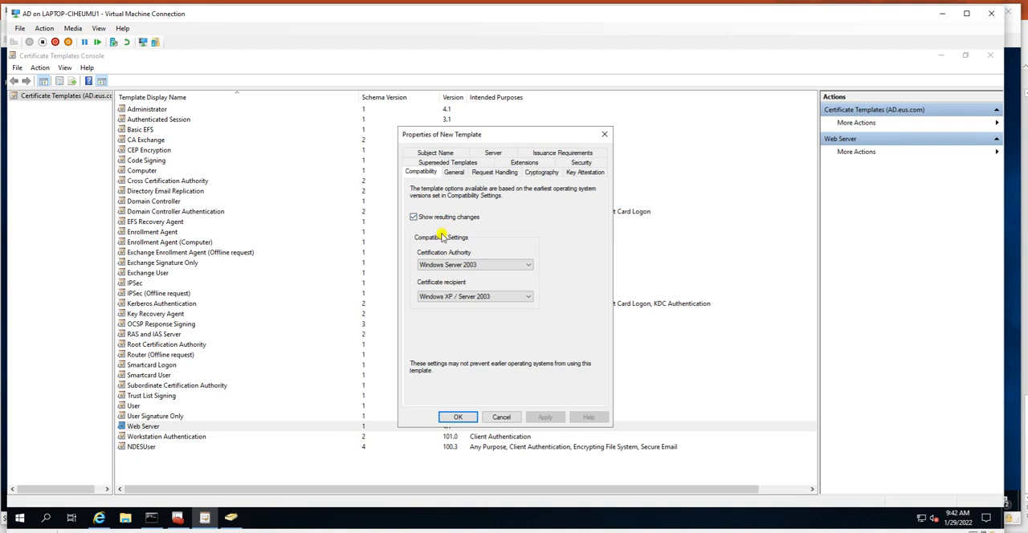
left_click(468, 265)
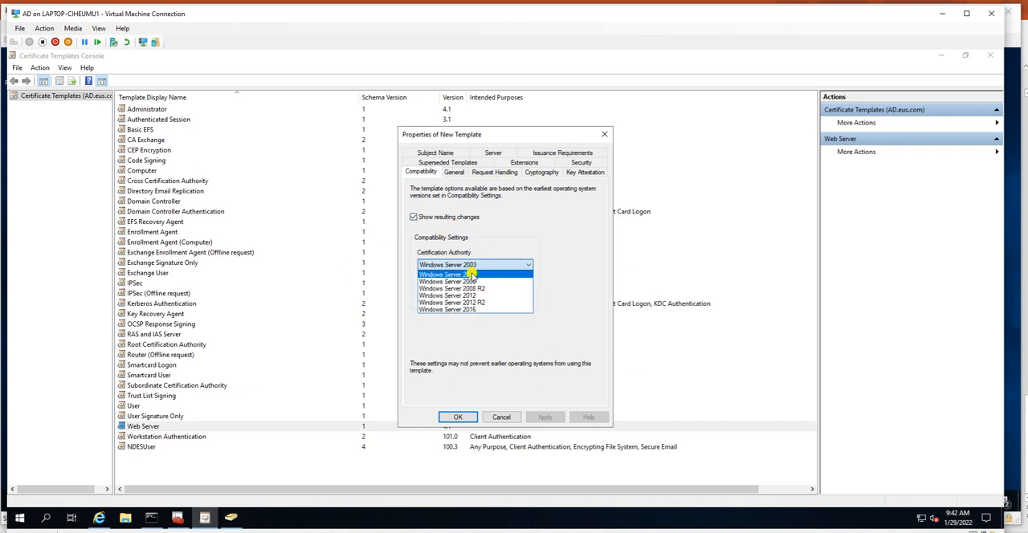
left_click(468, 312)
left_click(587, 361)
left_click(493, 298)
left_click(482, 341)
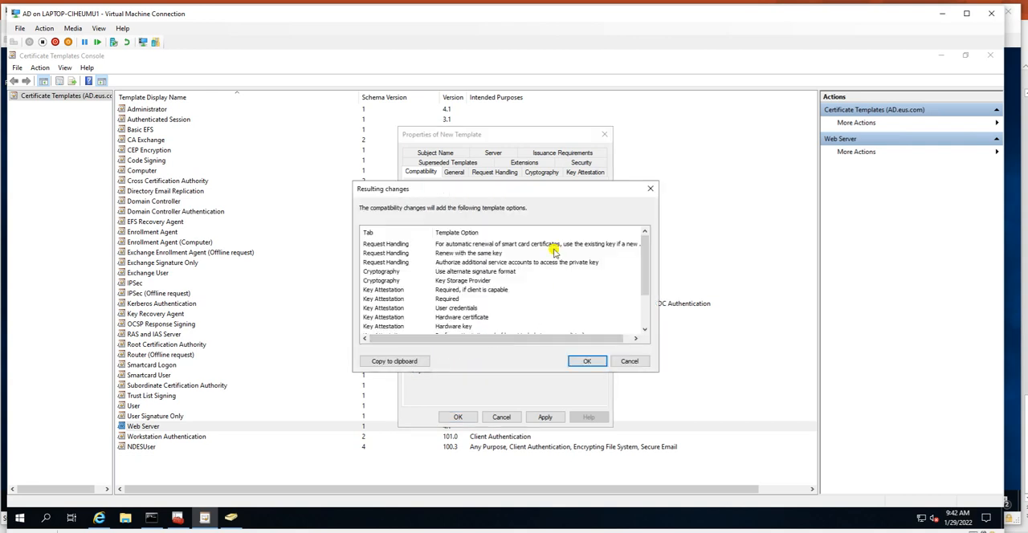
left_click(586, 361)
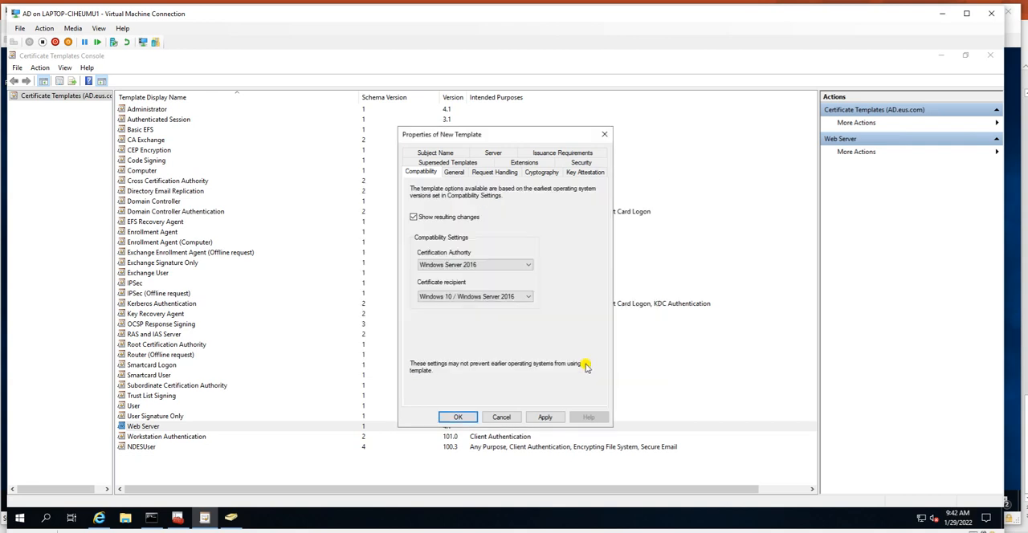
Step: Name the duplicated Web Server template NDESServer
left_click(456, 172)
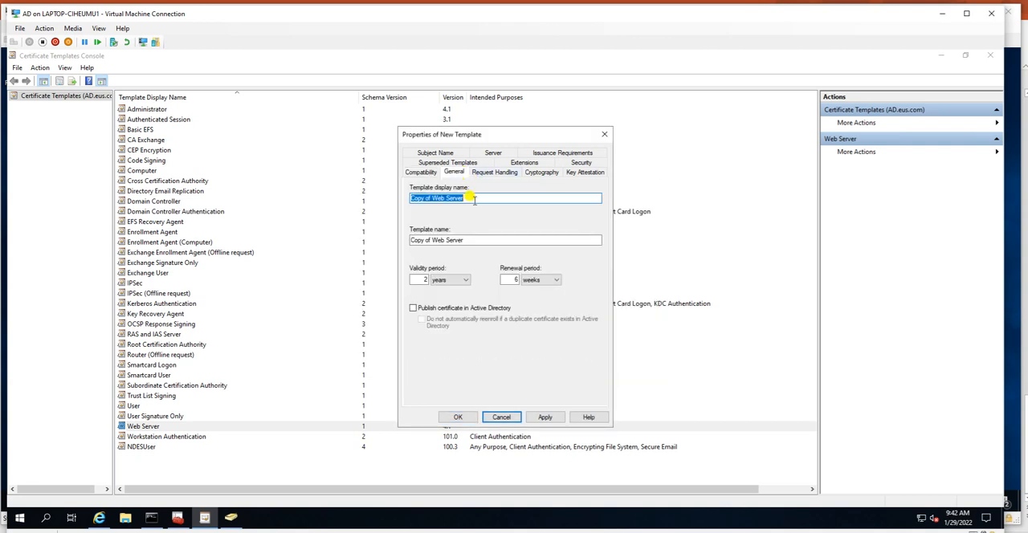
type("NDESServer")
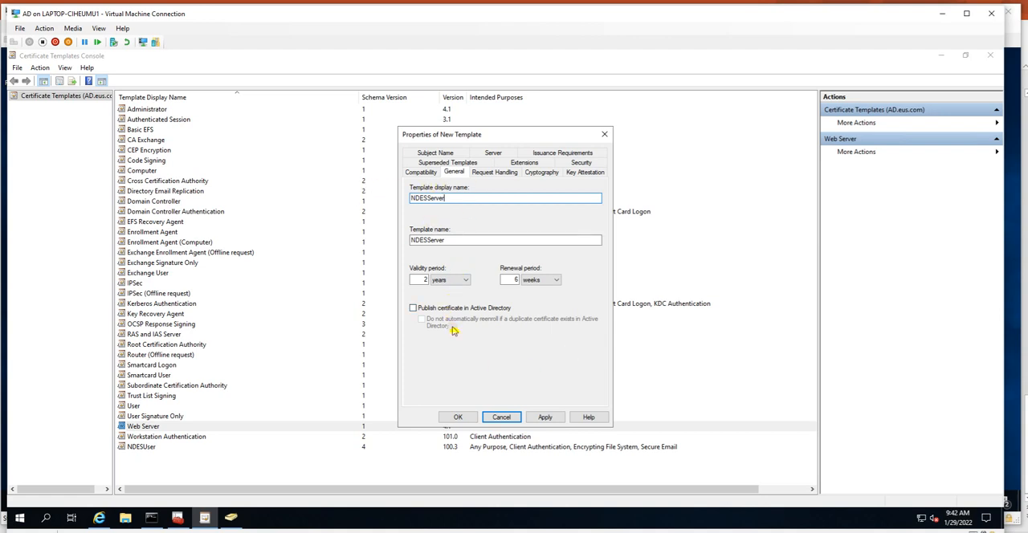
Step: Examine the NDESServer template's request handling purposes, cryptography and key attestation settings
left_click(486, 177)
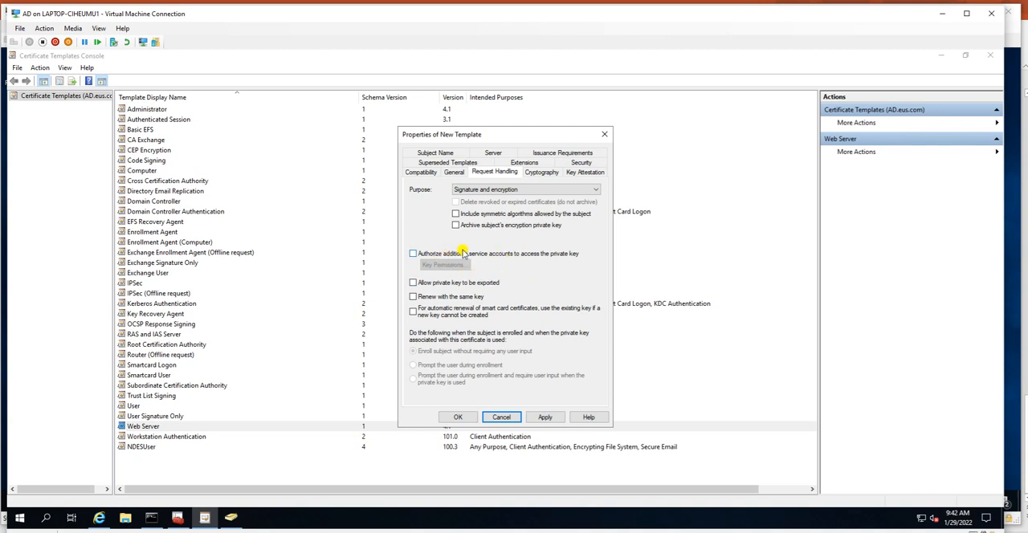
left_click(527, 189)
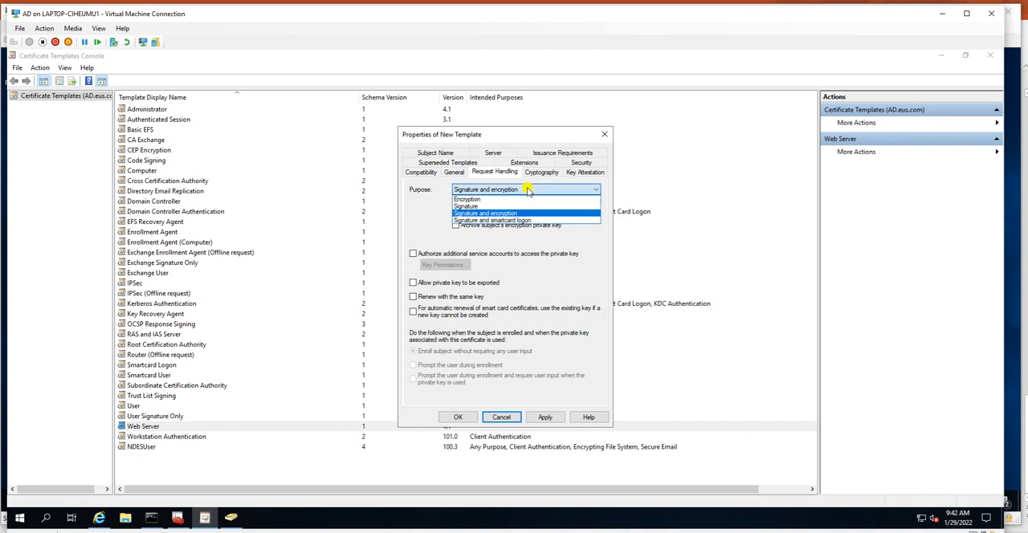
left_click(527, 190)
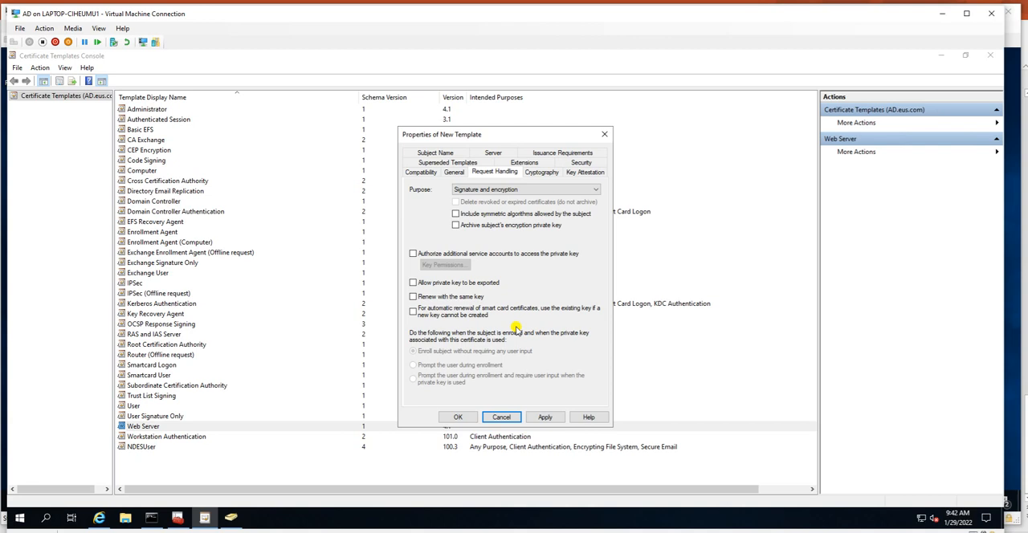
left_click(540, 171)
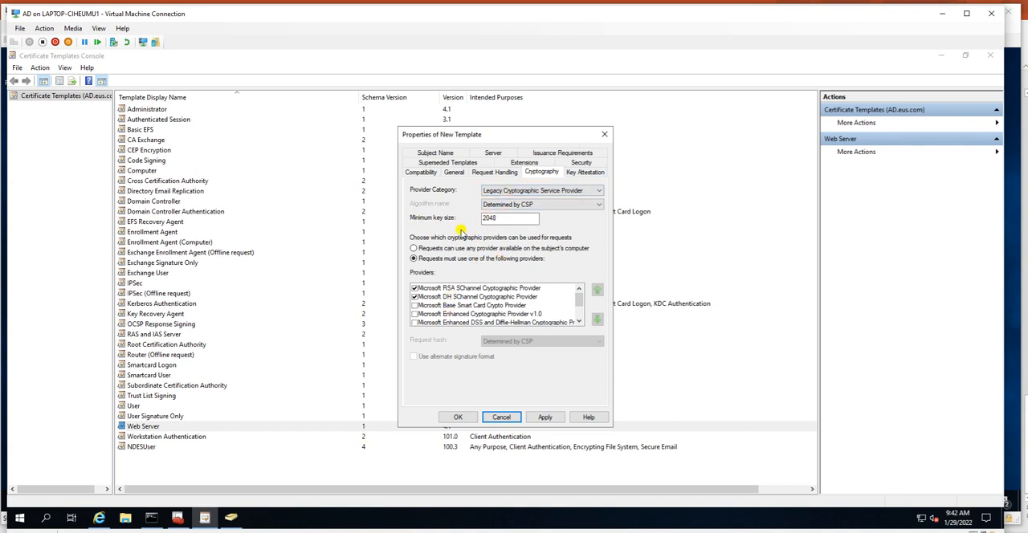
left_click(580, 174)
Step: Examine the security permissions of each group and user listed for the NDESServer template
left_click(580, 163)
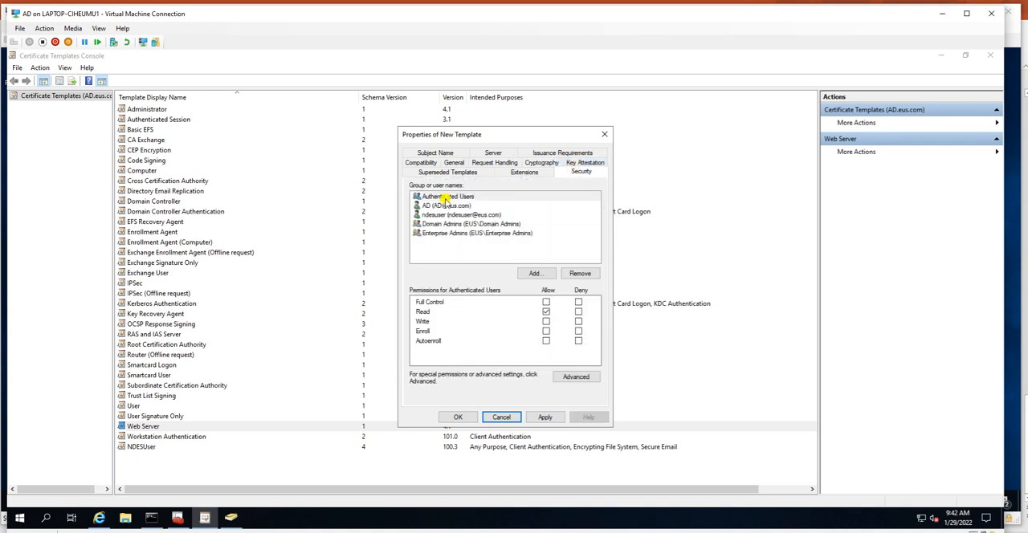
left_click(442, 205)
left_click(447, 215)
left_click(445, 224)
left_click(445, 233)
left_click(444, 215)
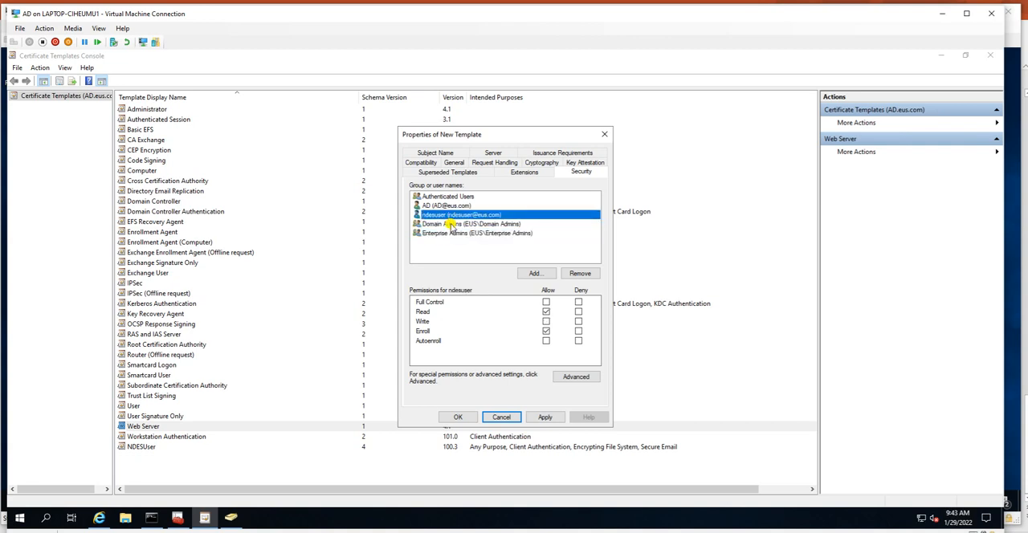
Step: Review the NDESServer template's subject name, server and general settings
left_click(438, 153)
left_click(579, 164)
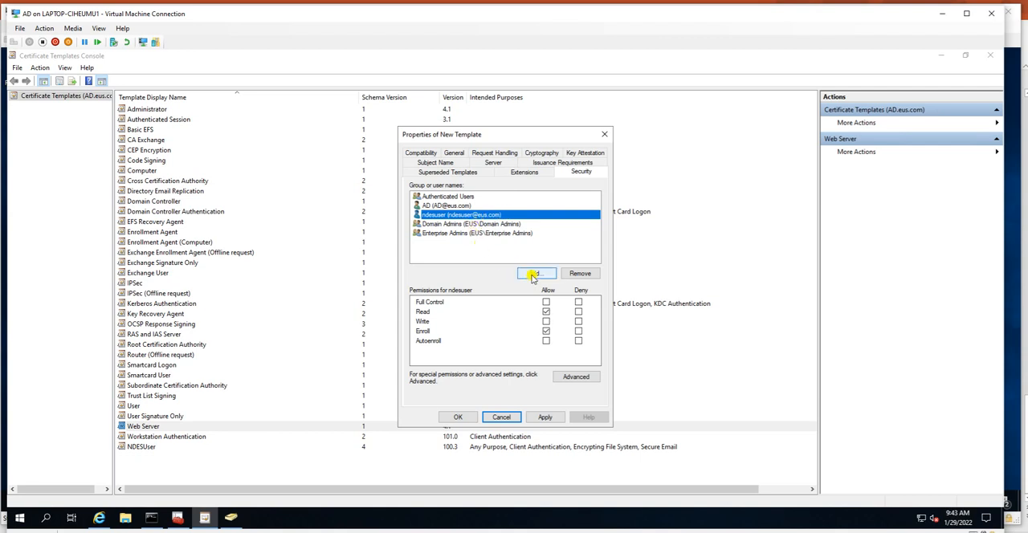
left_click(491, 163)
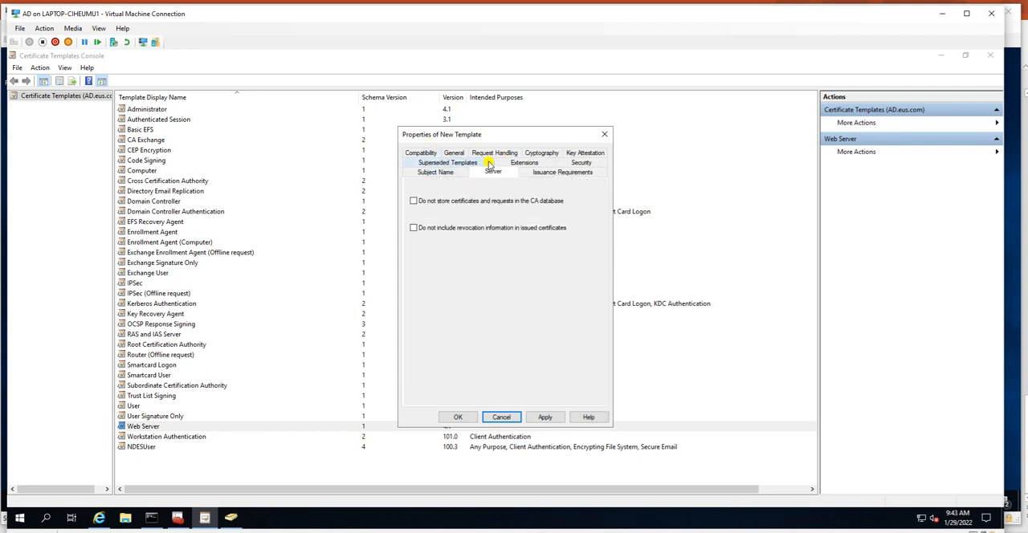
left_click(435, 172)
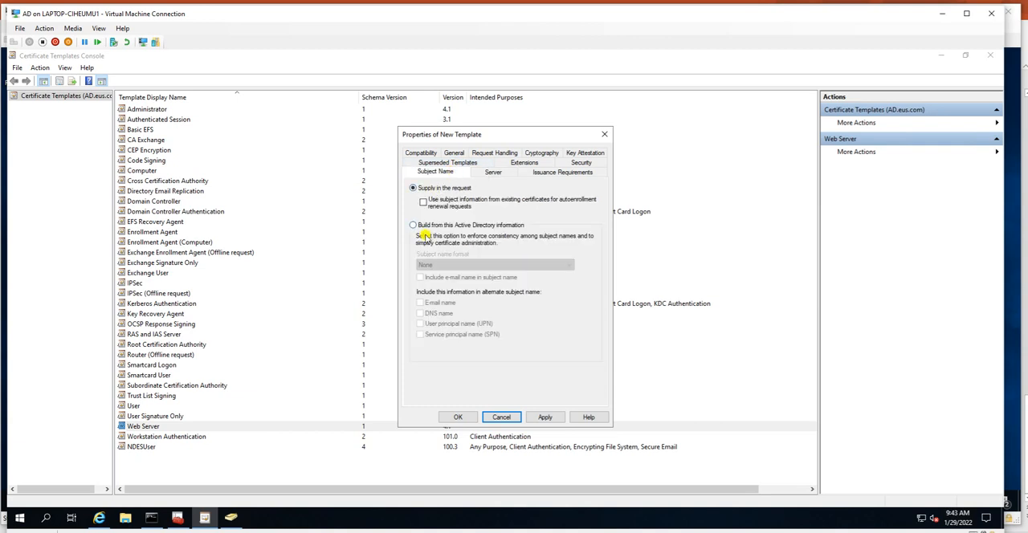
left_click(453, 153)
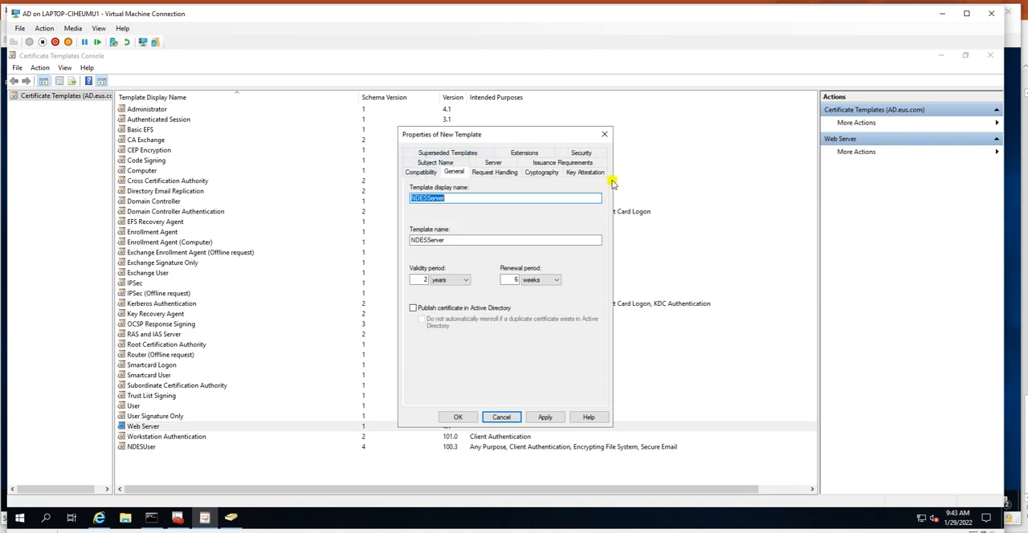
Step: Add the computer object NDES to the NDESServer template's security list, restricting the object search to Computers
left_click(580, 153)
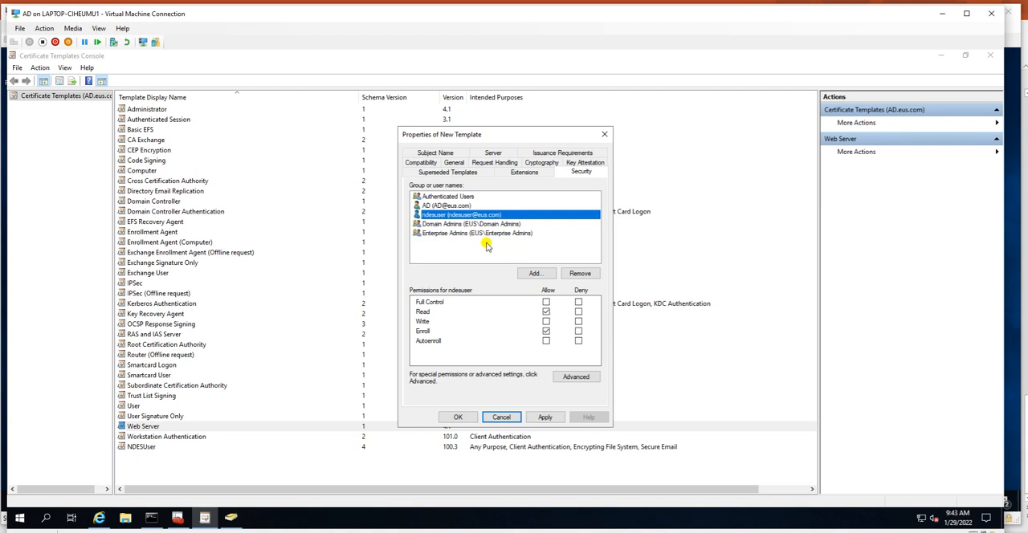
left_click(534, 274)
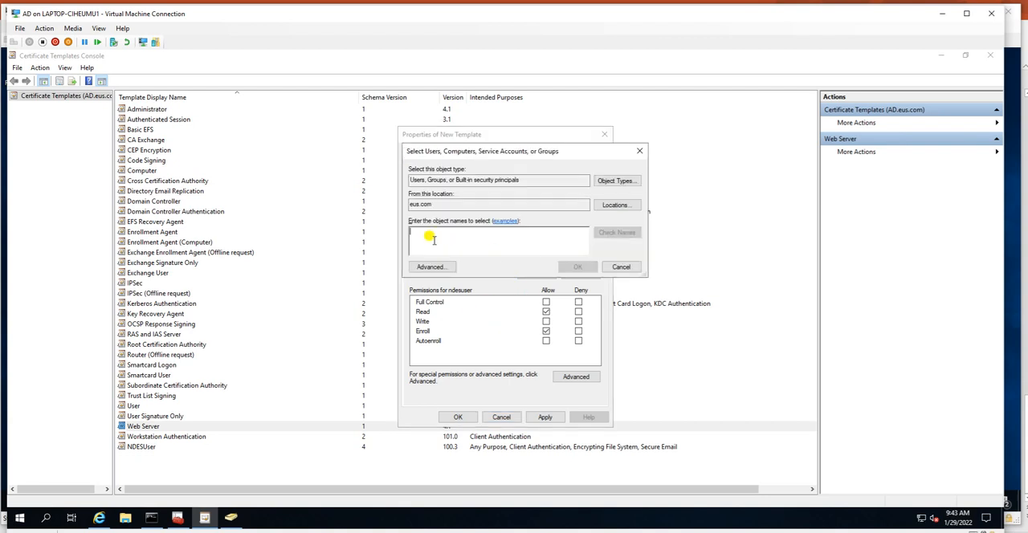
left_click(630, 181)
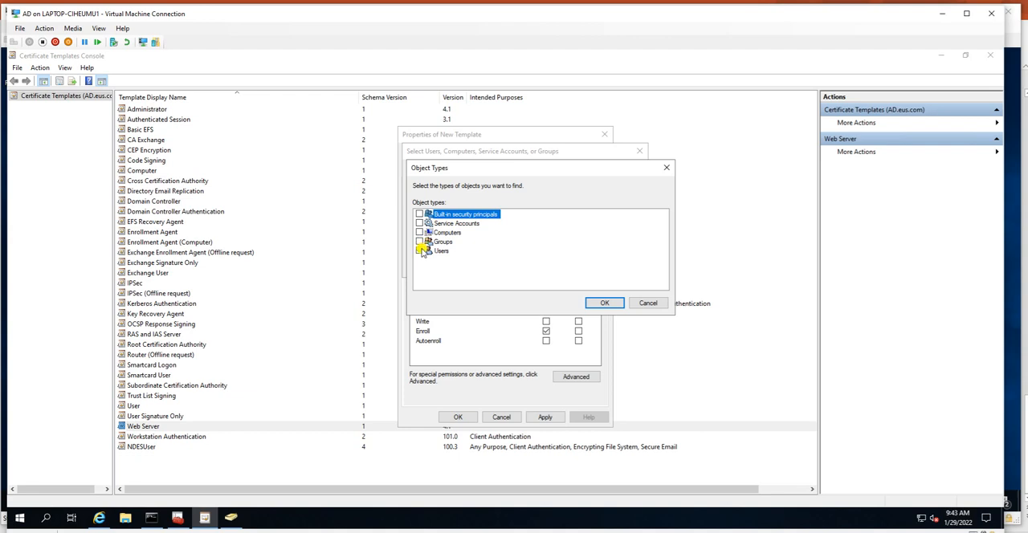
left_click(419, 232)
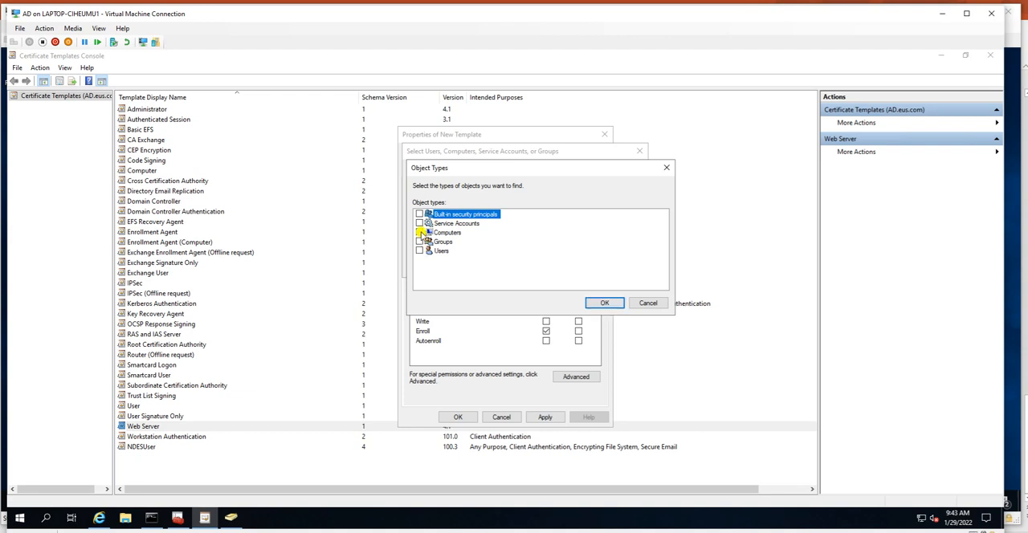
left_click(601, 302)
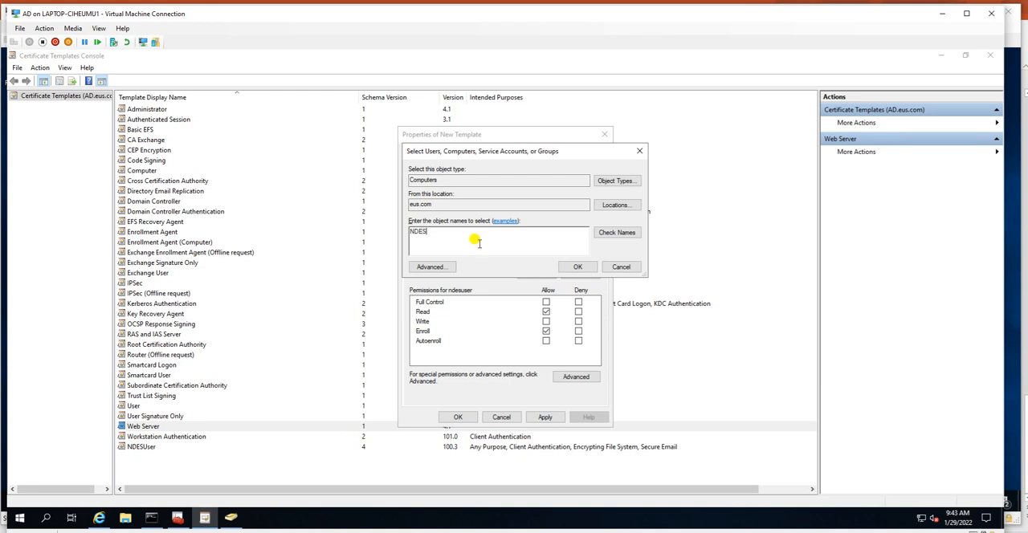
left_click(616, 232)
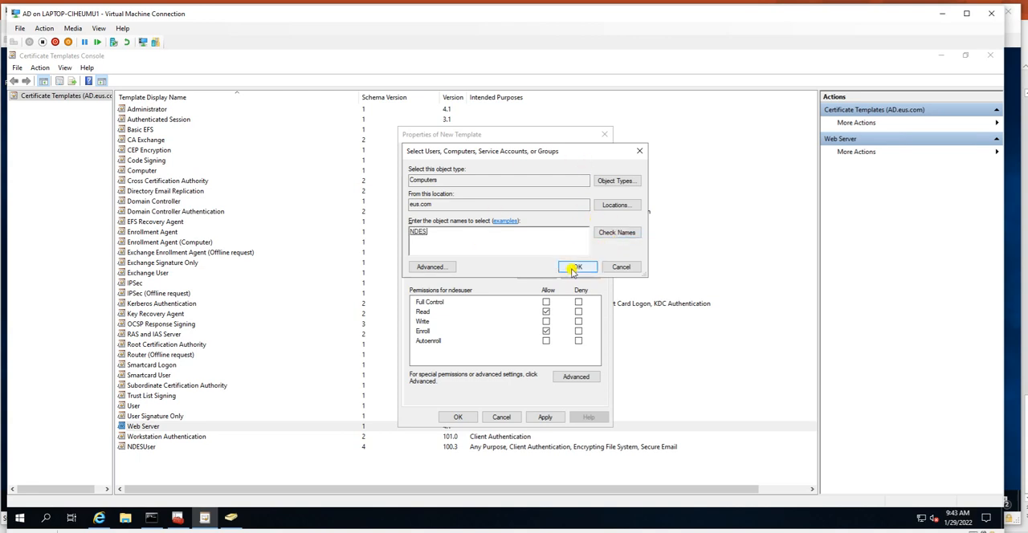
left_click(577, 267)
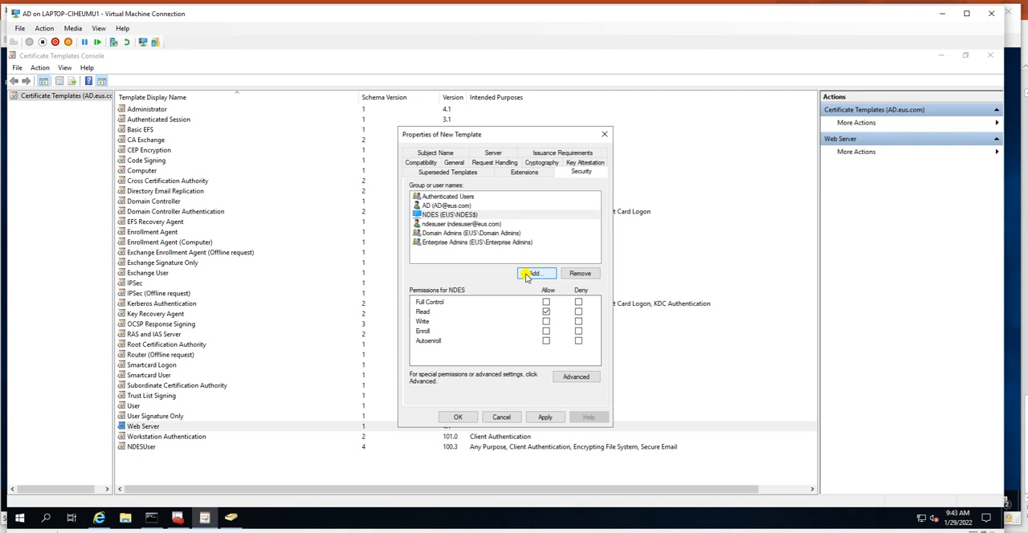
Step: Allow the NDES computer Write and Enroll in addition to Read, and save the NDESServer template
left_click(452, 215)
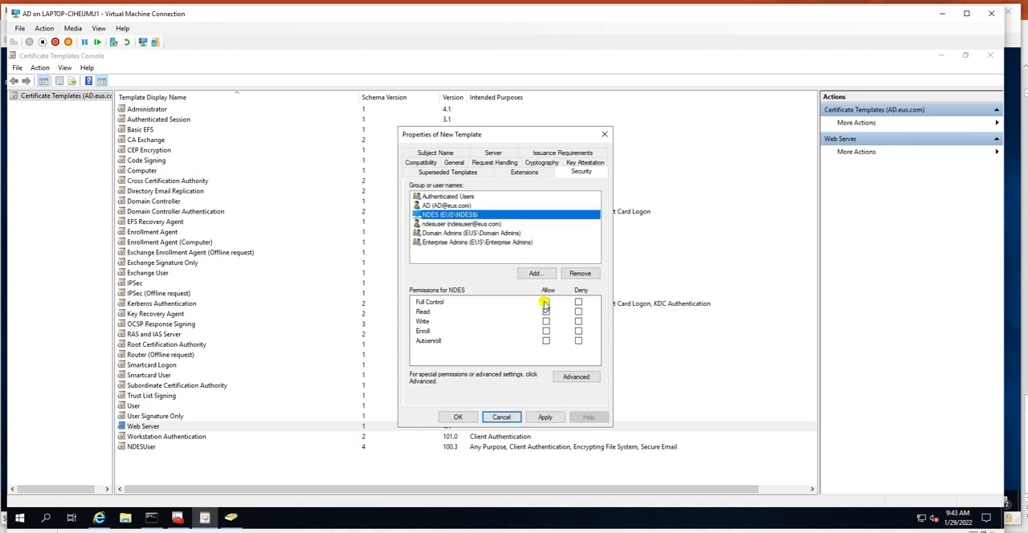
left_click(547, 332)
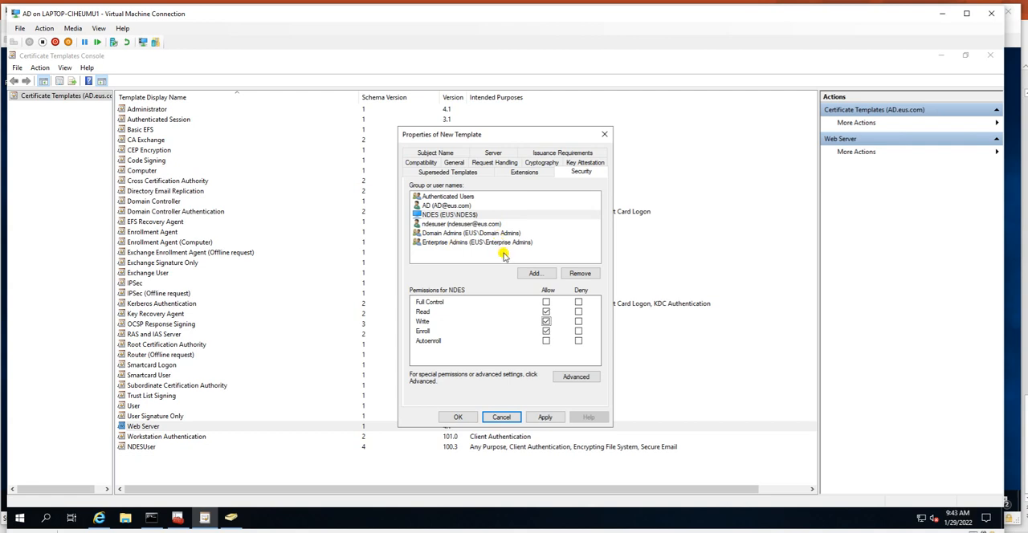
left_click(433, 216)
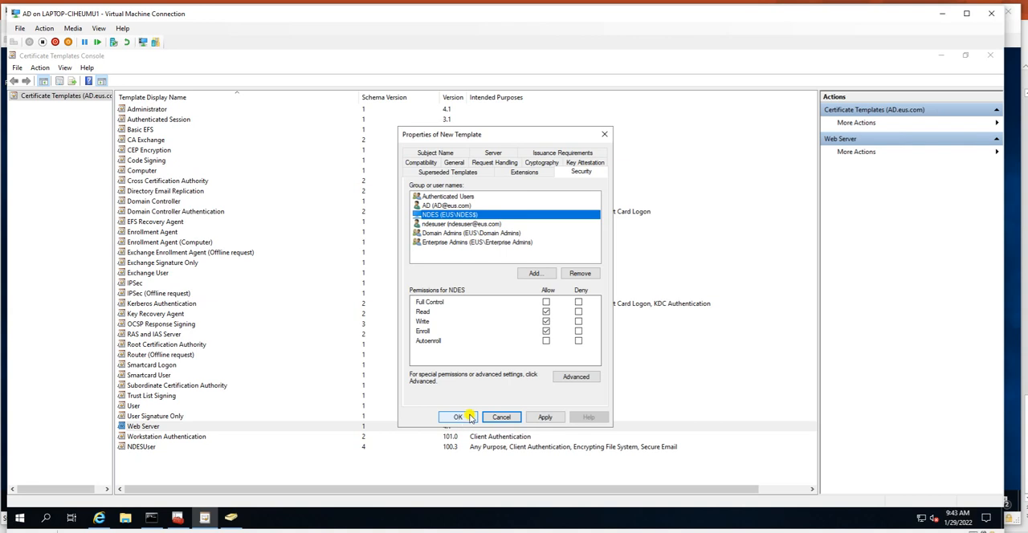
left_click(545, 416)
left_click(458, 417)
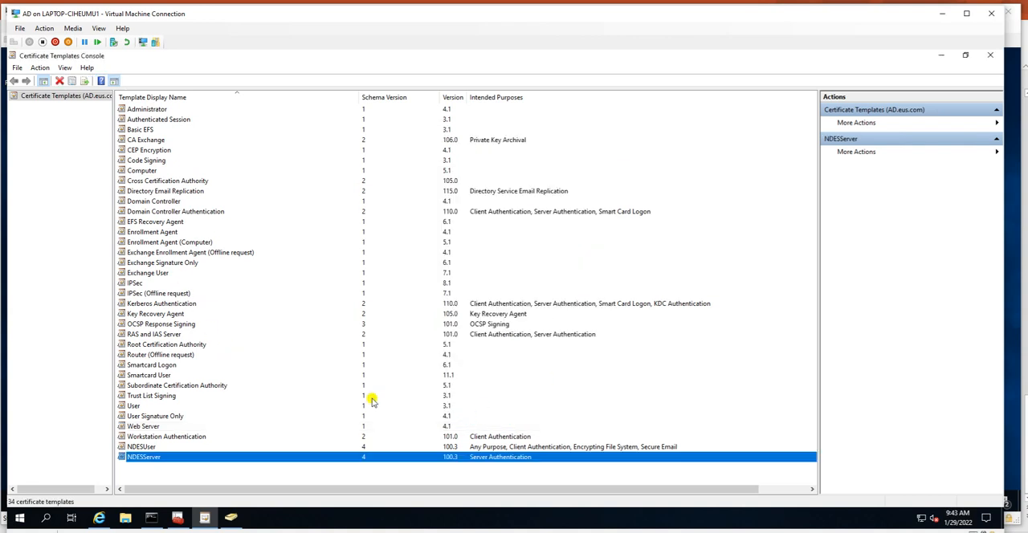
Step: Check the NDESUser and NDESServer entries in the template list and close the AD virtual machine connection
left_click(133, 446)
left_click(141, 458)
left_click(144, 446)
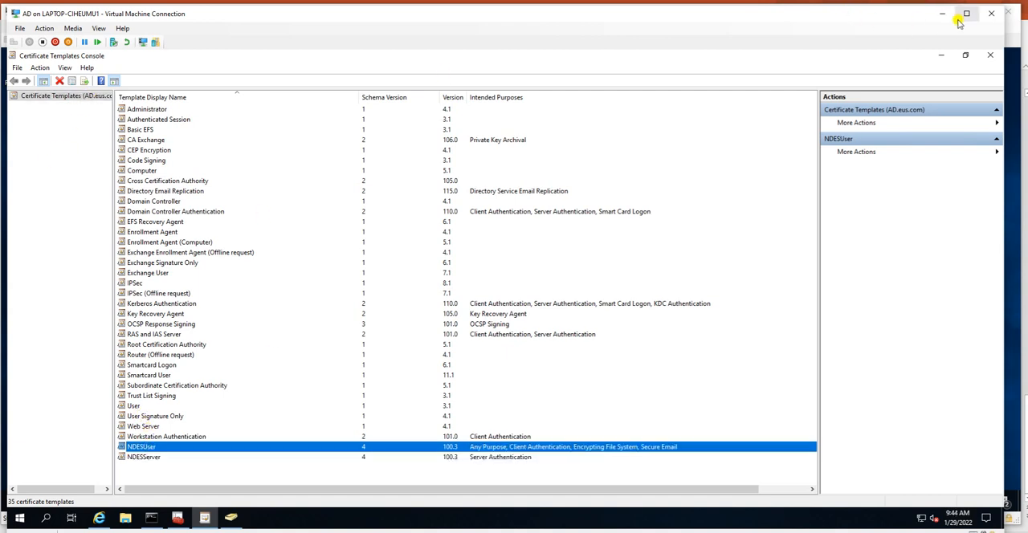
left_click(990, 15)
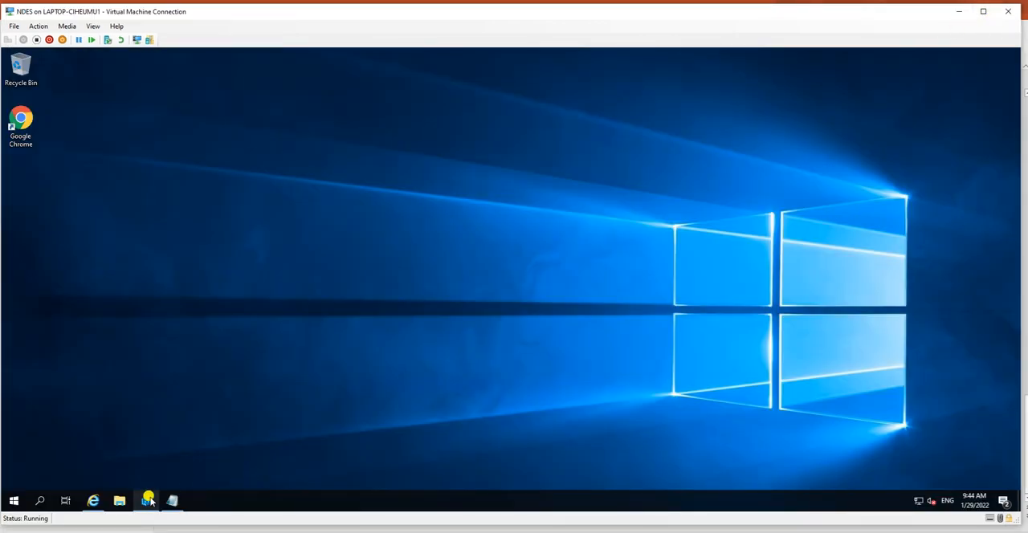
key("super+r")
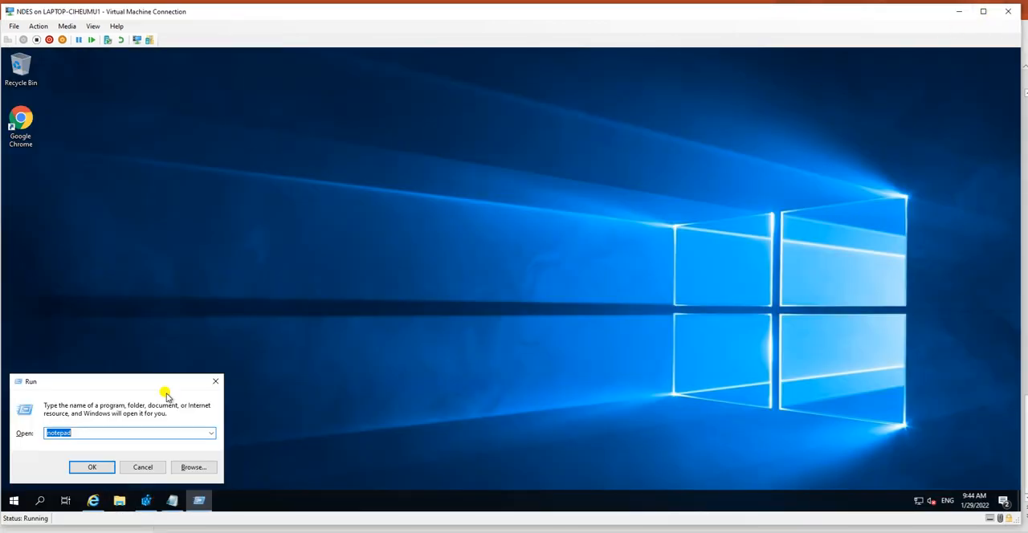
left_click(137, 467)
right_click(77, 287)
left_click(109, 319)
right_click(77, 238)
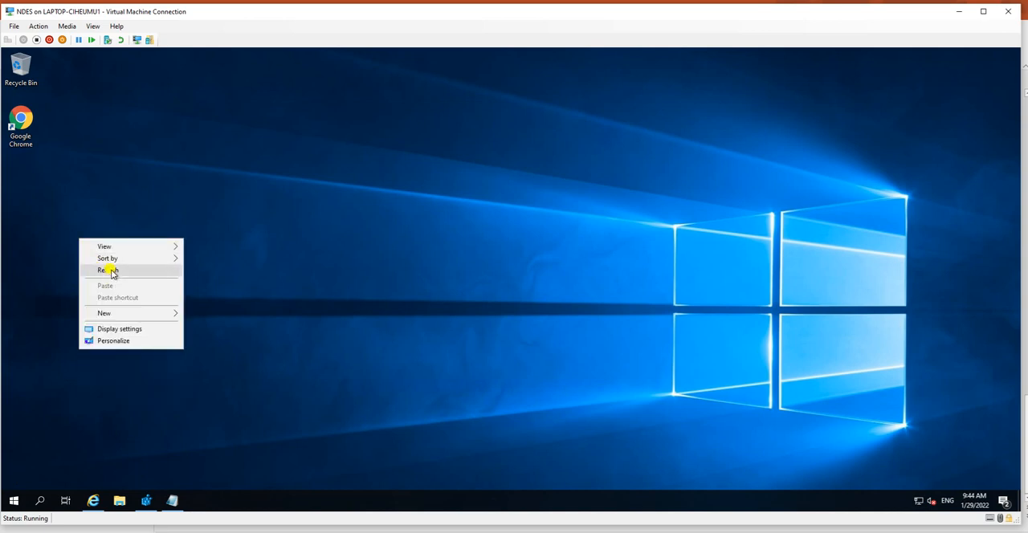
left_click(106, 270)
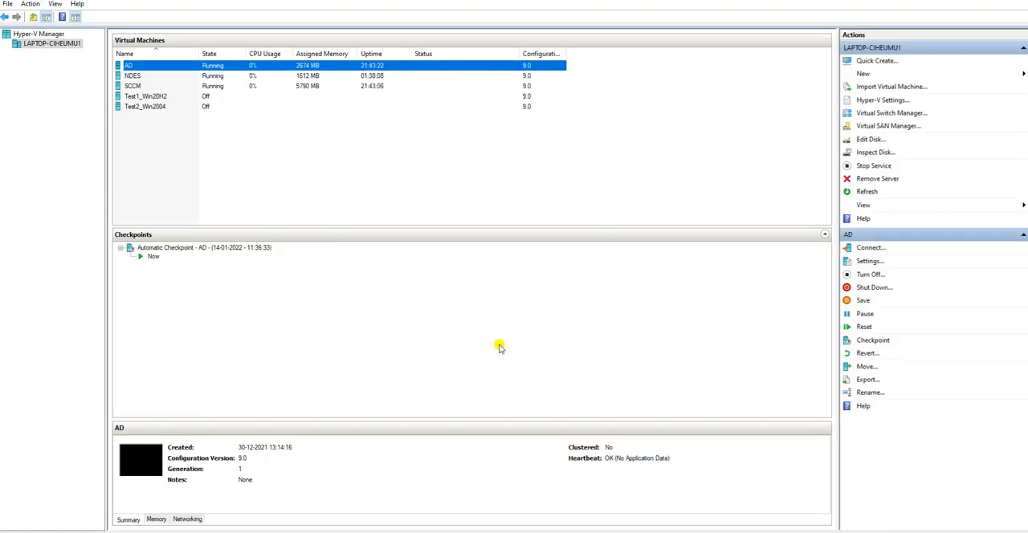
Step: Reconnect to the AD virtual machine from Hyper-V Manager and enlarge its connection window
right_click(135, 69)
left_click(170, 75)
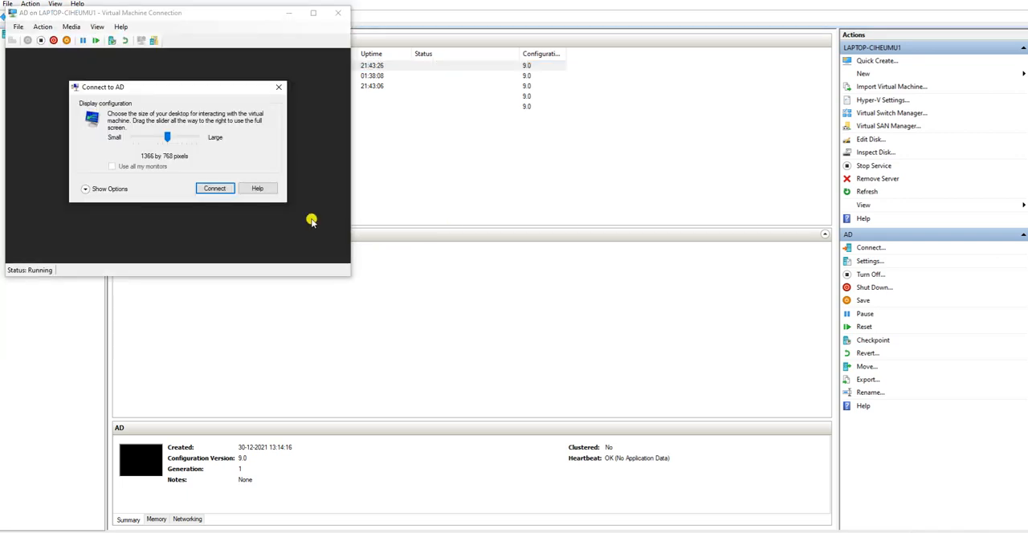
left_click(201, 192)
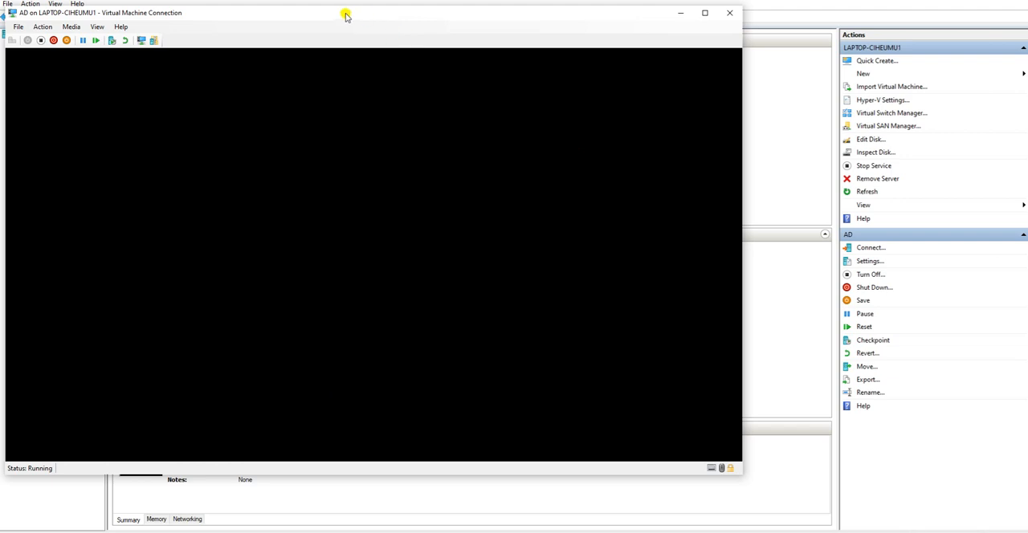
left_click_drag(345, 16, 362, 34)
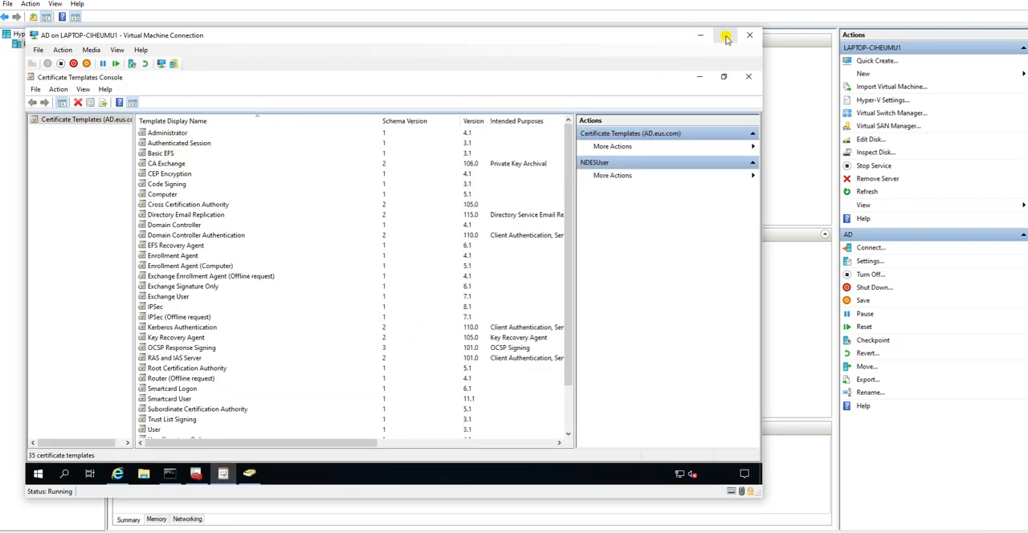
left_click_drag(761, 497, 1026, 530)
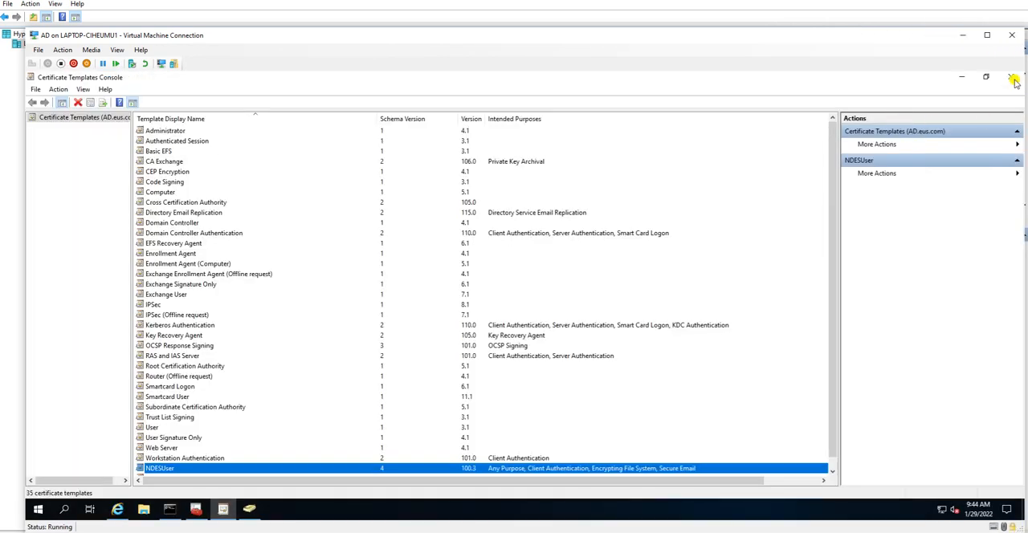
Step: Close the Certificate Templates Console and Console1, discarding the console settings
left_click(1013, 78)
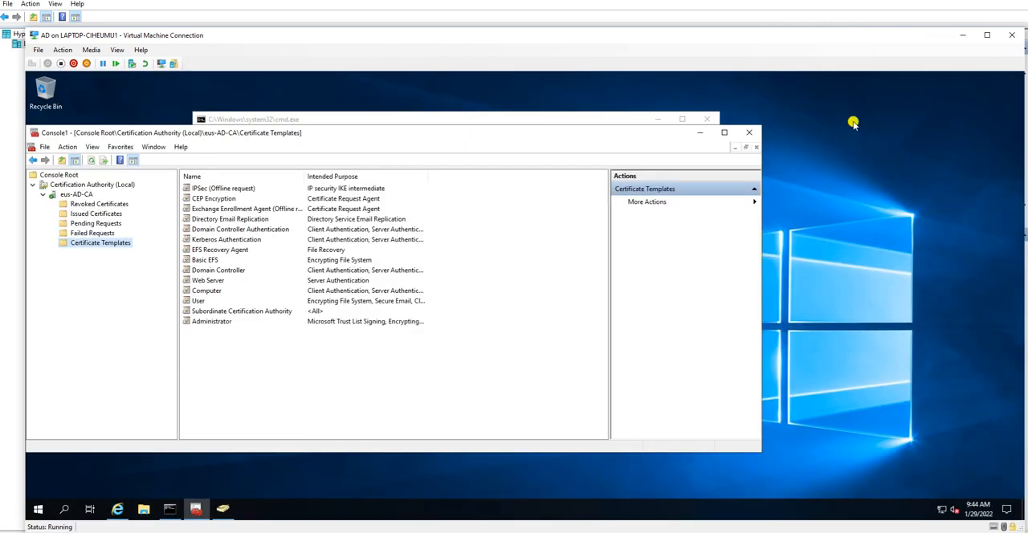
left_click(754, 134)
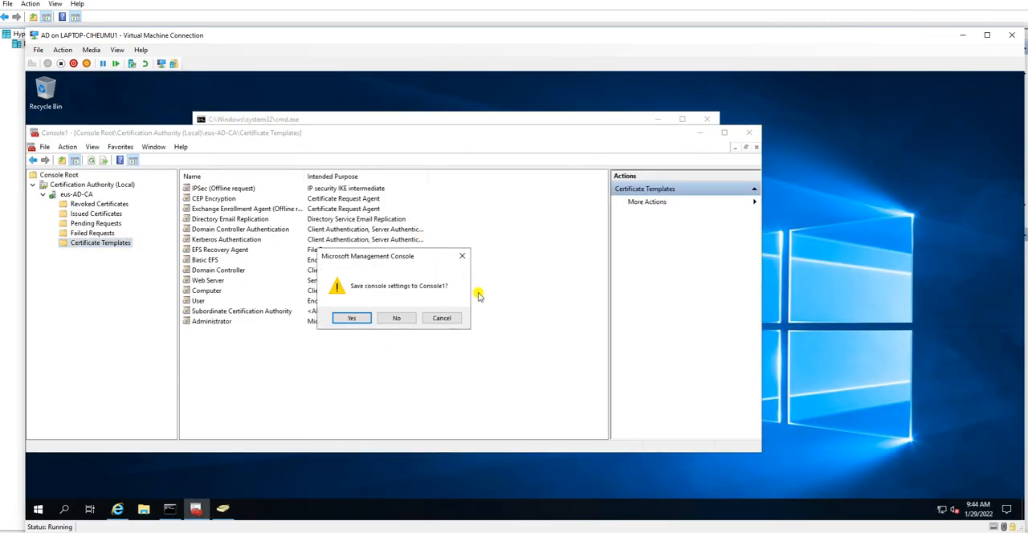
left_click(397, 320)
Step: Launch a new management console by running mmc again from the command prompt
left_click(366, 236)
key("Up")
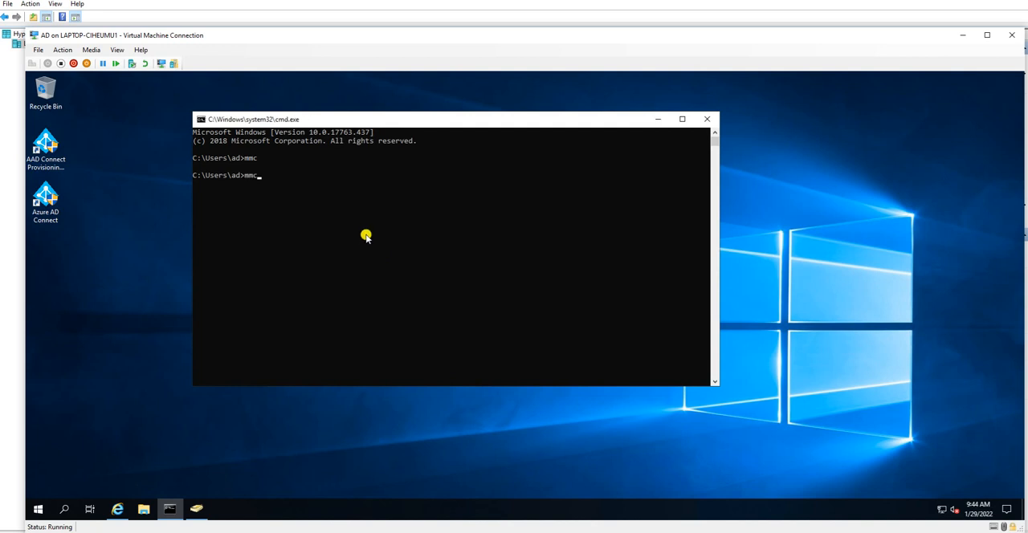
key("Return")
left_click(449, 365)
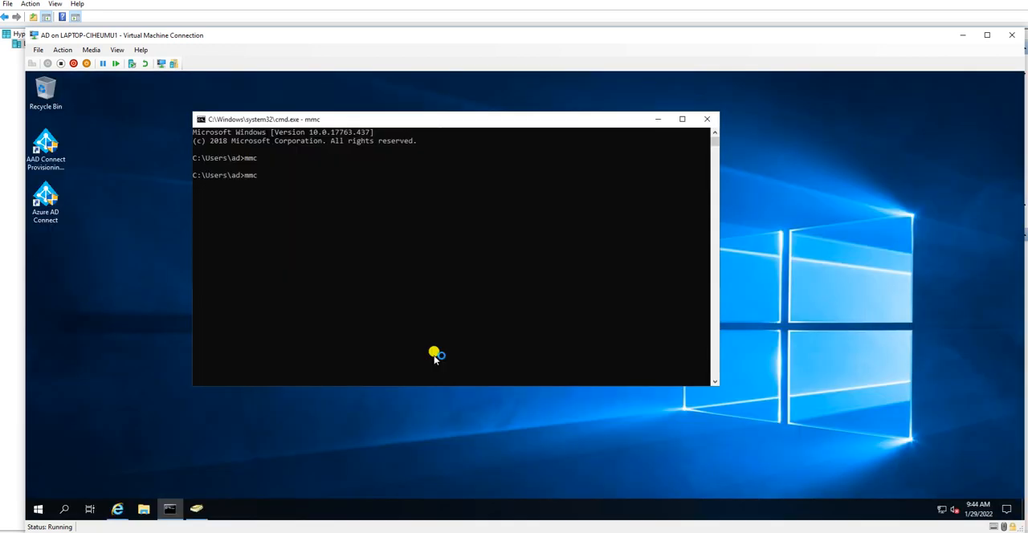
Step: Try to include the Certification Authority snap-in in the empty console
left_click(77, 122)
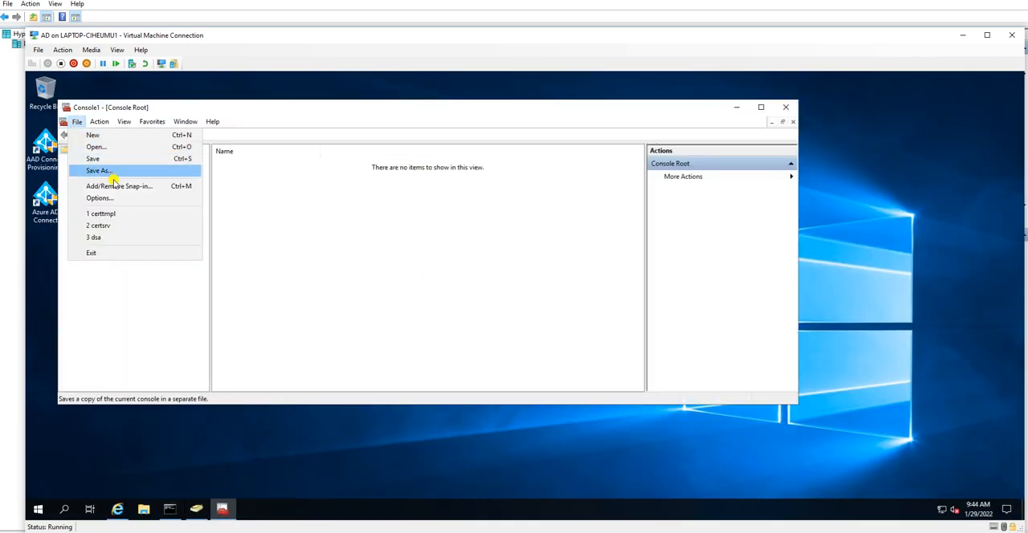
left_click(97, 184)
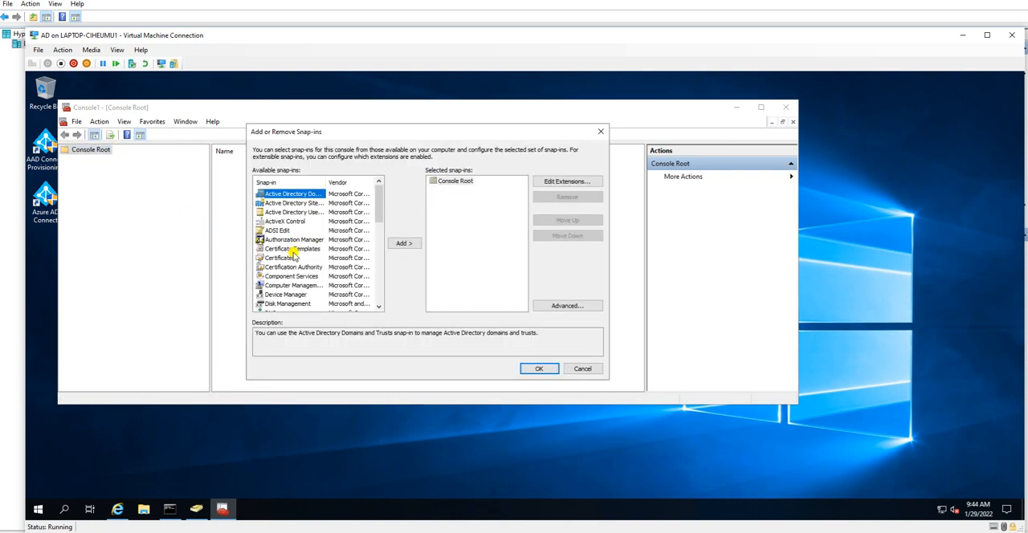
left_click(286, 258)
left_click(302, 267)
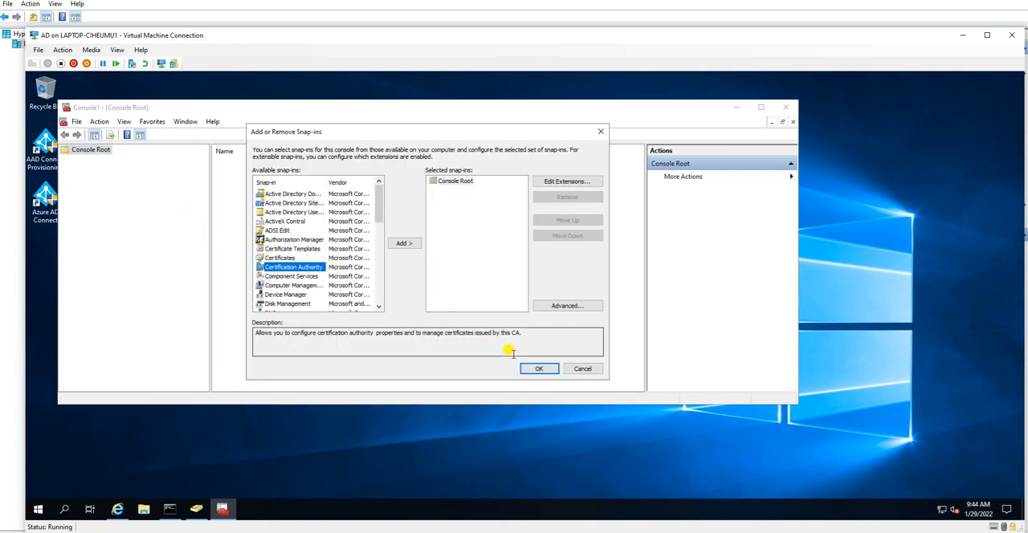
left_click(539, 370)
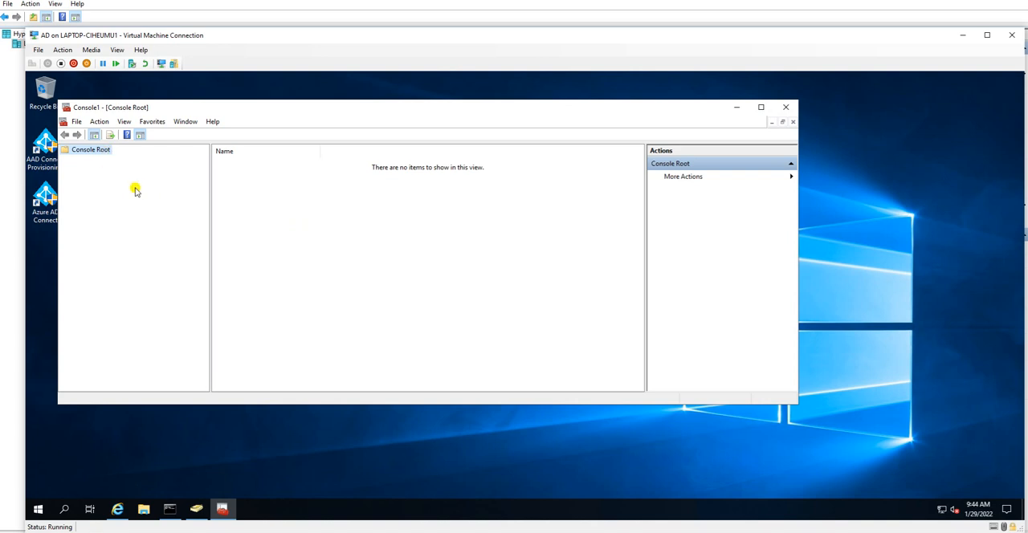
Step: Add the Certification Authority snap-in for the local computer to the console
left_click(77, 122)
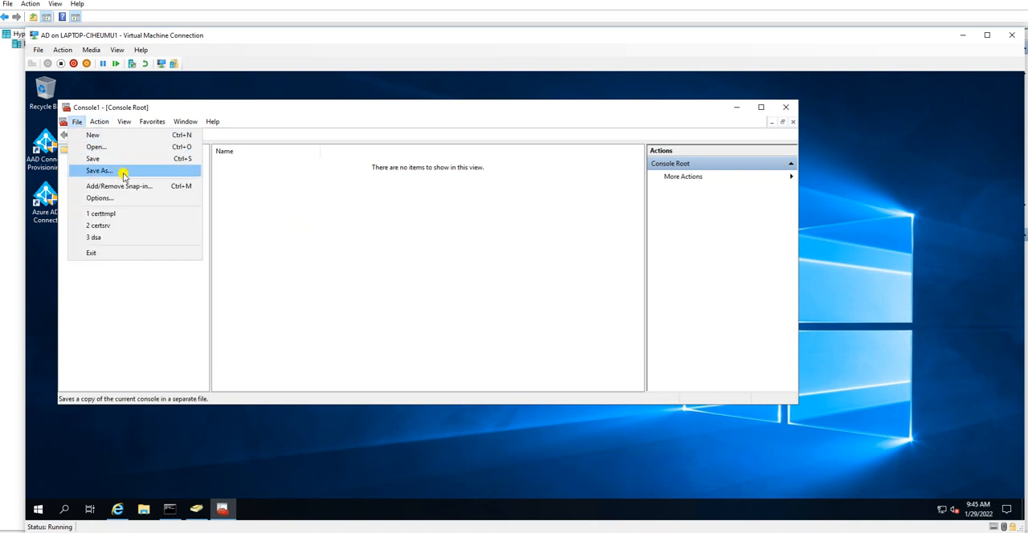
left_click(132, 185)
left_click(288, 267)
left_click(404, 242)
left_click(417, 313)
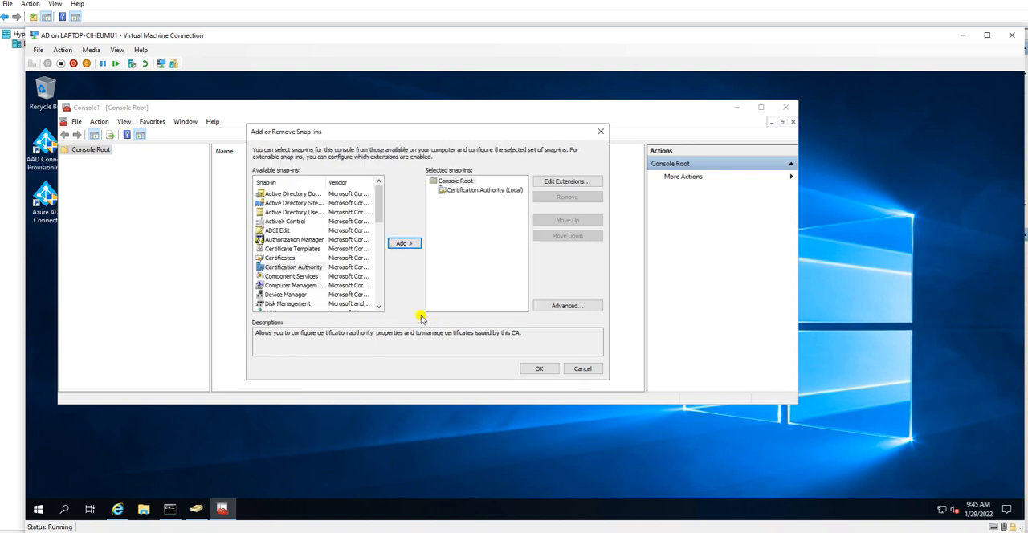
left_click(538, 371)
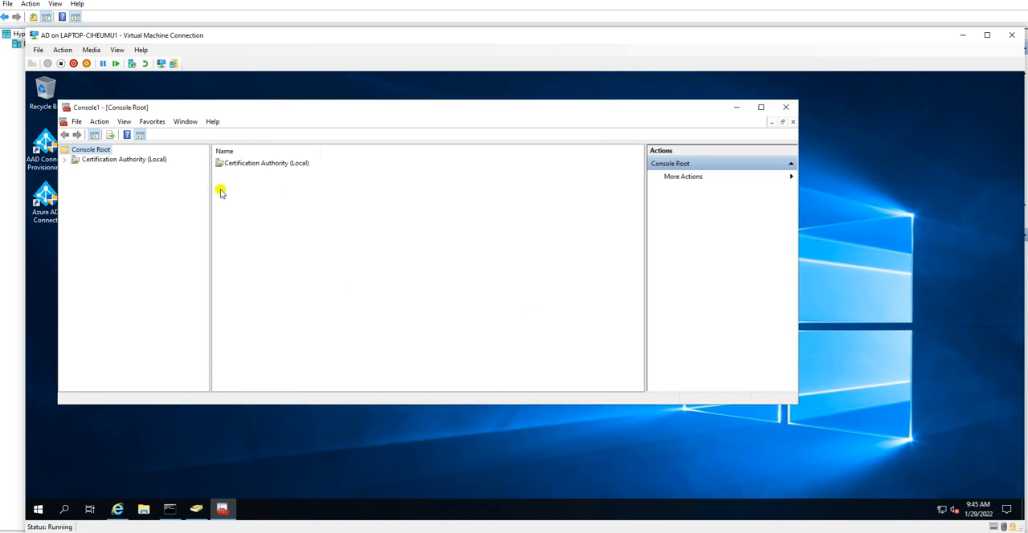
Step: Expand eus-AD-CA under Certification Authority (Local) and open its Certificate Templates for management
double_click(111, 163)
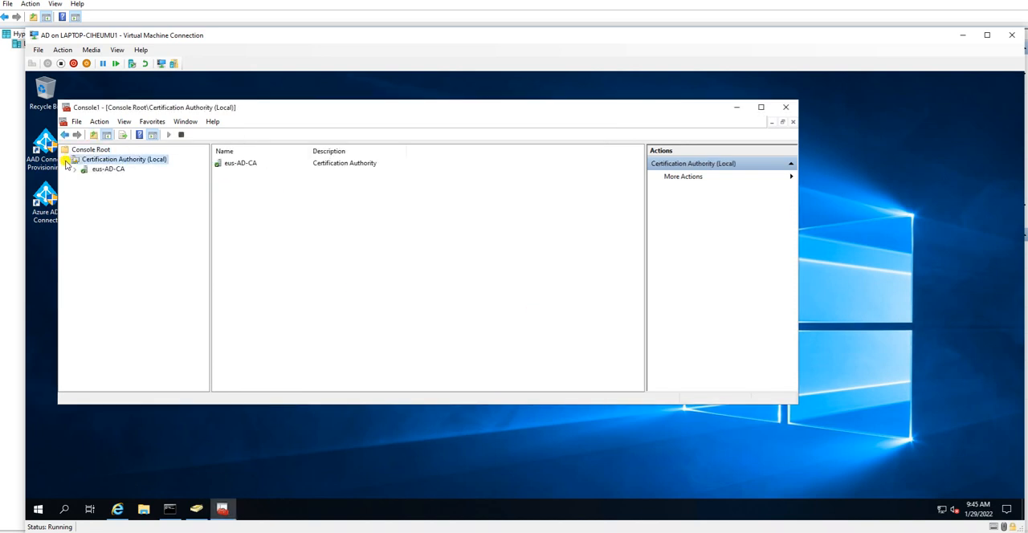
left_click(96, 170)
left_click(75, 169)
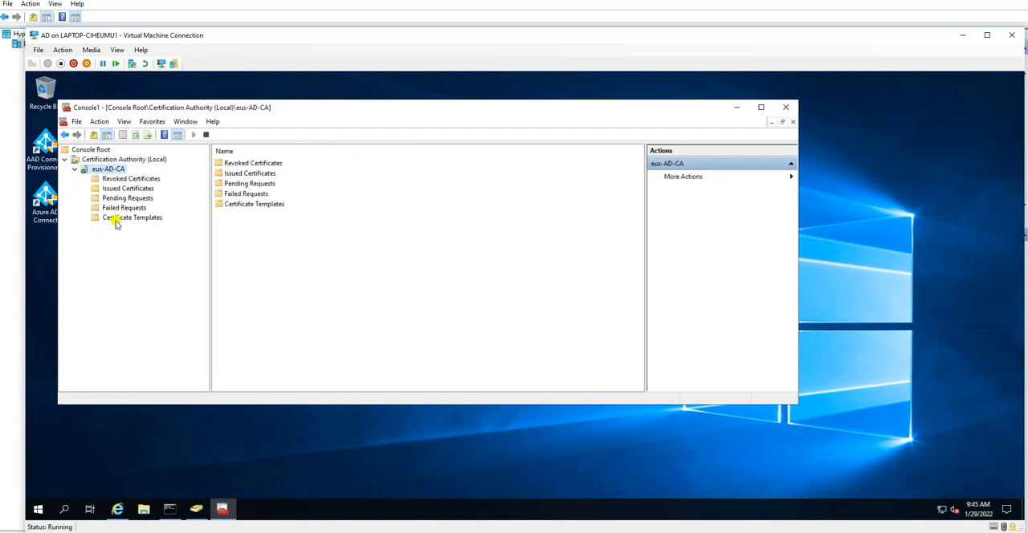
left_click(116, 218)
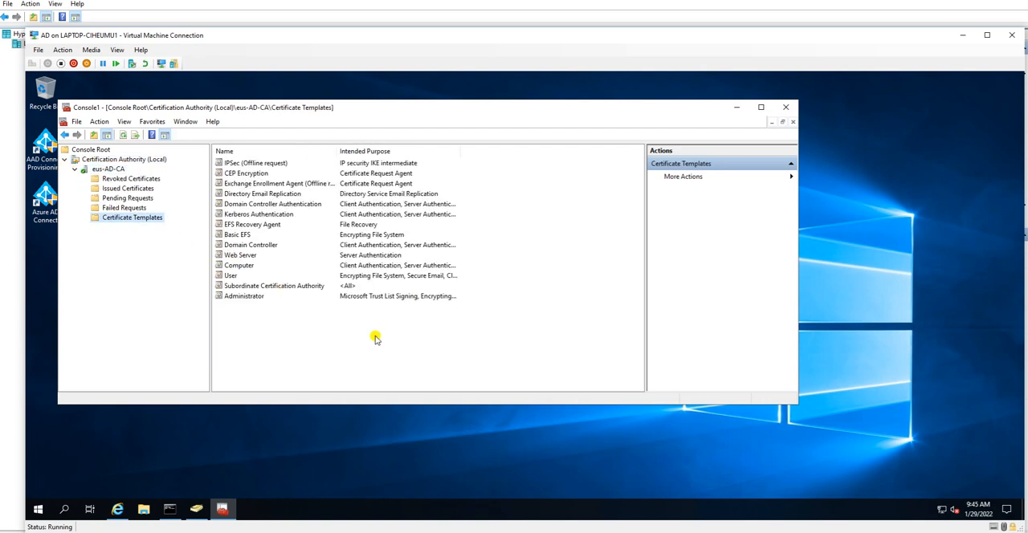
right_click(128, 221)
left_click(167, 225)
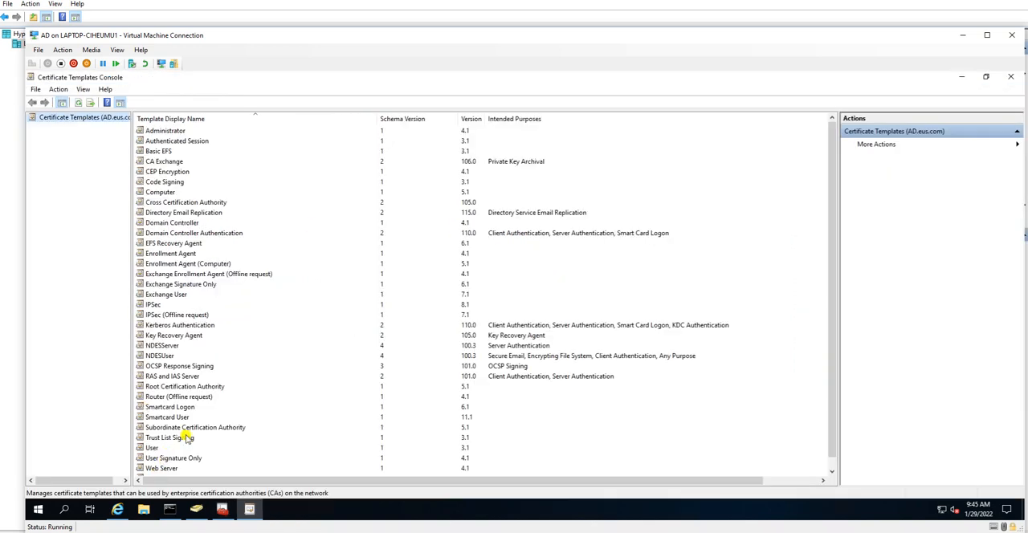
Step: Locate the NDESServer and NDESUser templates in the Certificate Templates Console list
left_click(173, 418)
scroll(166, 426, "down", 1)
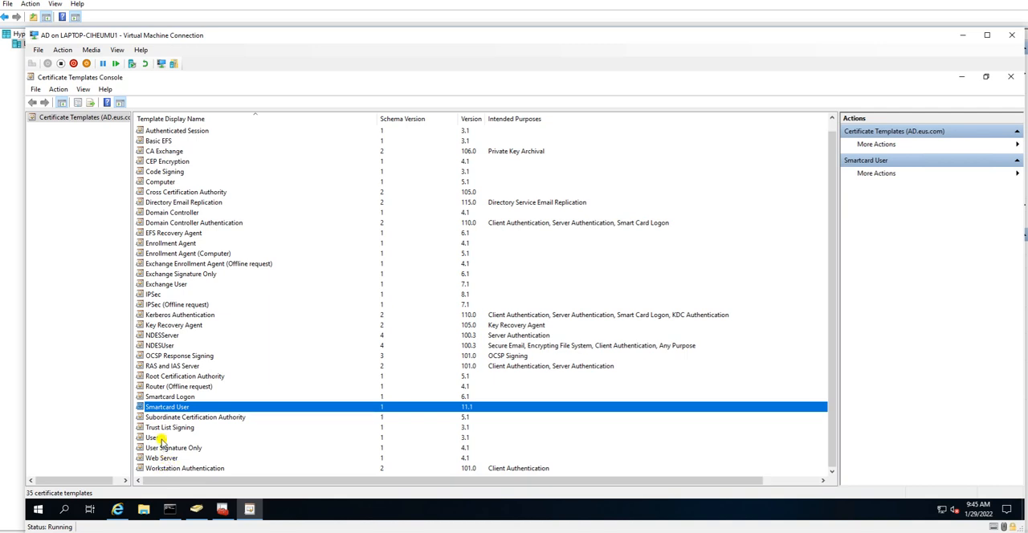
left_click(164, 337)
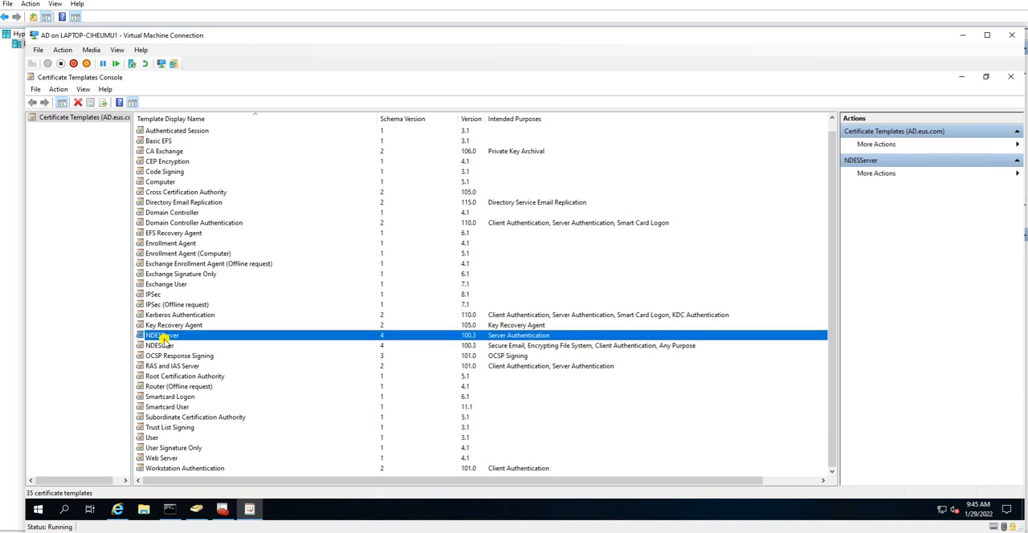
left_click(164, 346)
left_click(164, 337)
left_click(166, 345)
right_click(166, 343)
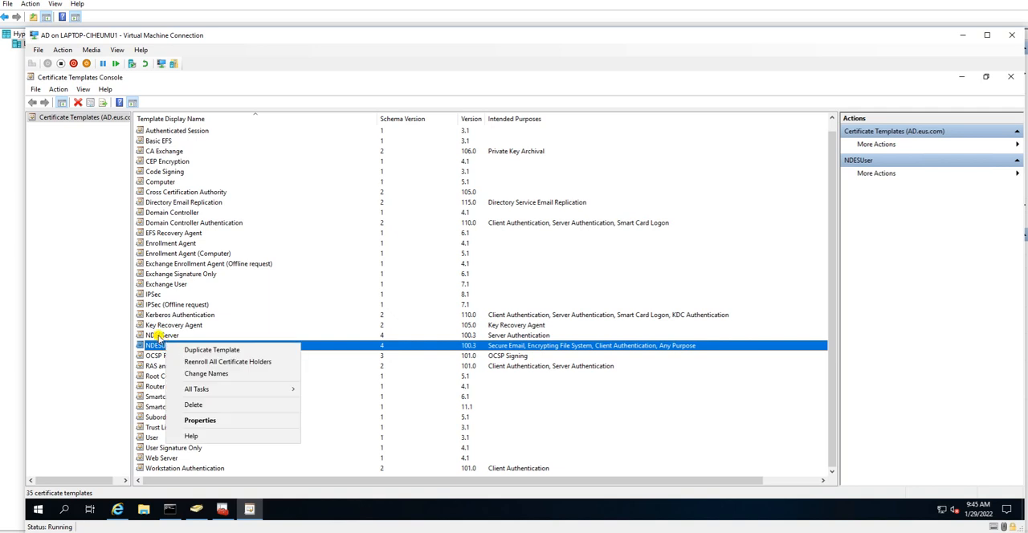
left_click(161, 336, "ctrl")
right_click(165, 341)
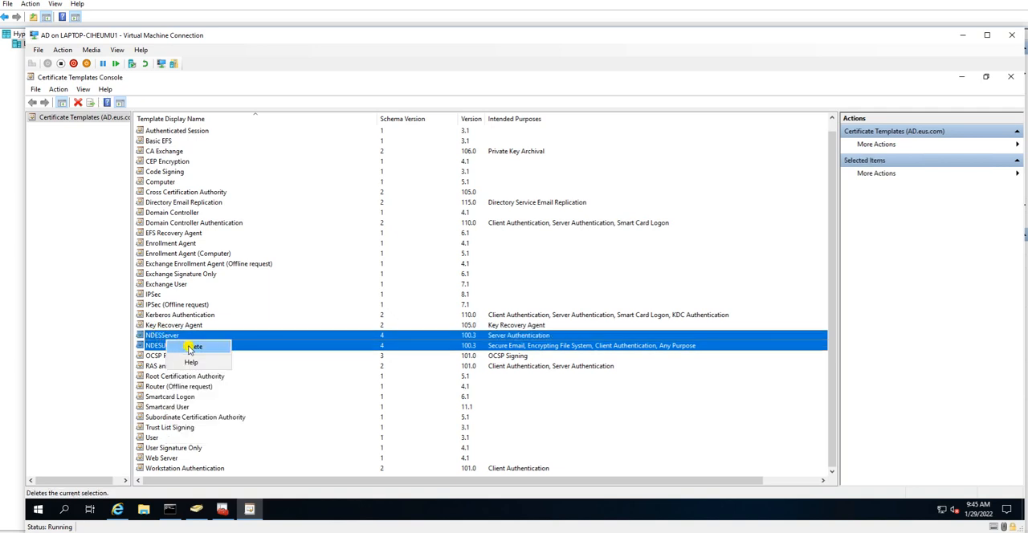
left_click(223, 344)
Step: View the general properties of the NDESUser template and close them without changes
right_click(210, 346)
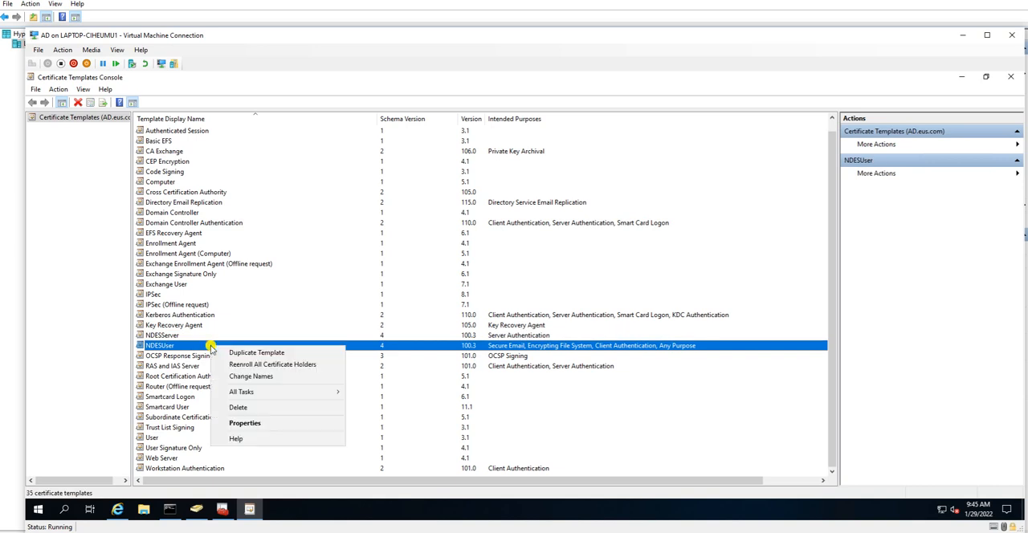
left_click(248, 423)
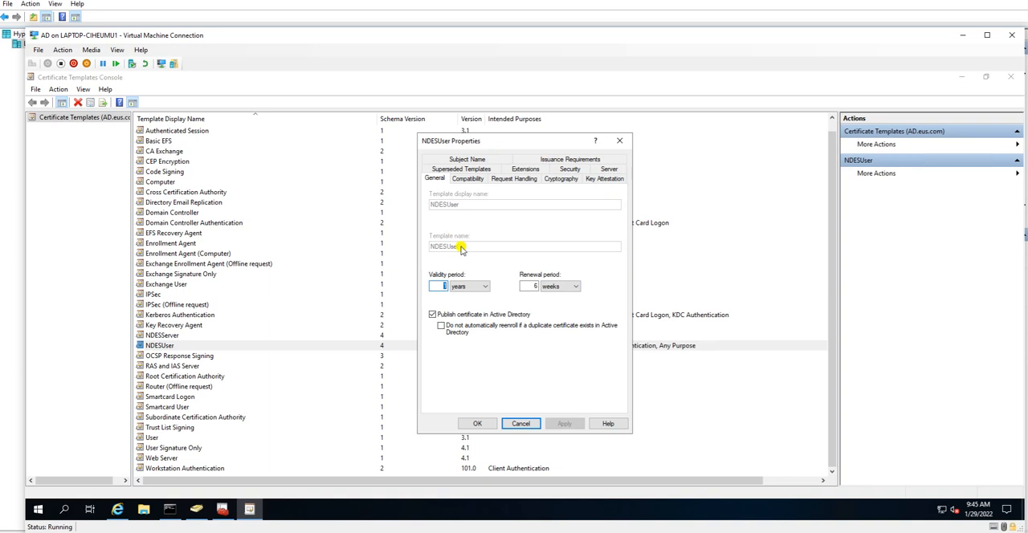
left_click(524, 423)
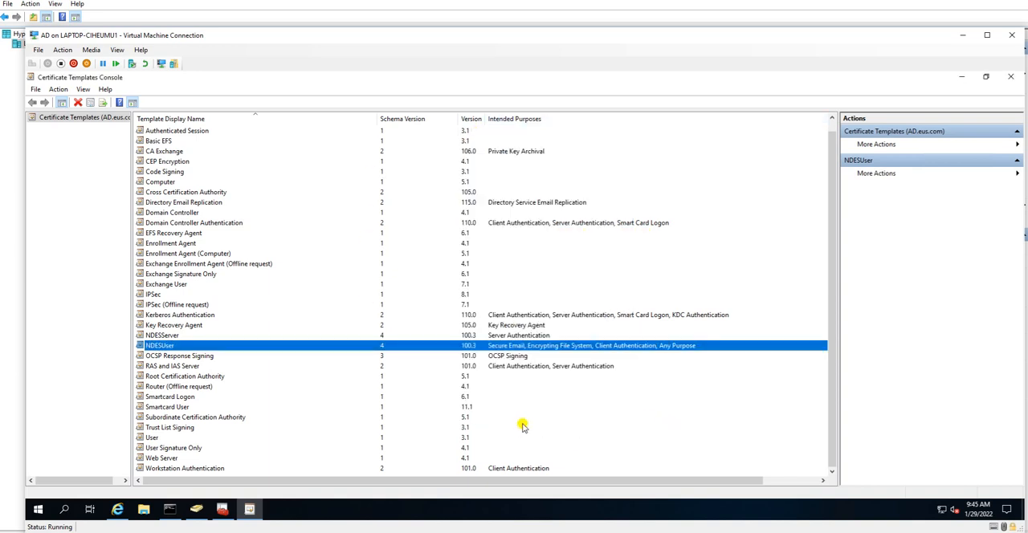
Step: Return to the Certification Authority console and review the ndesuser account's security permissions in the eus-AD-CA properties
left_click(962, 78)
left_click(111, 170)
right_click(112, 169)
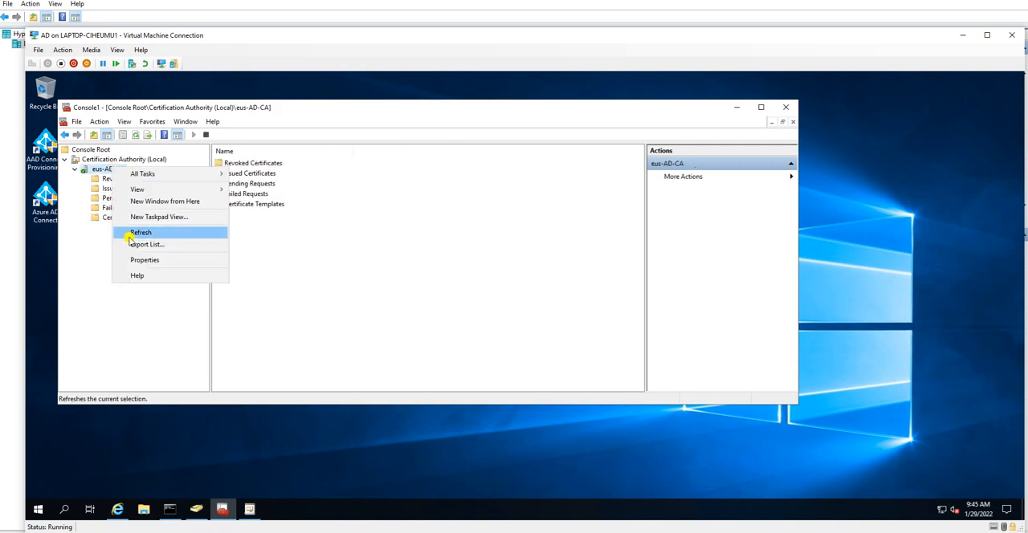
left_click(149, 261)
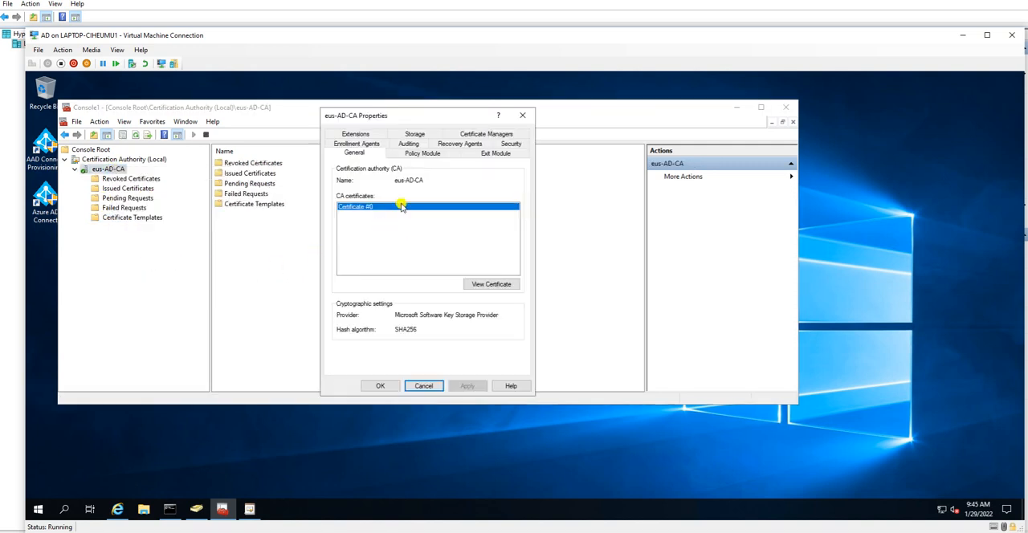
left_click(510, 144)
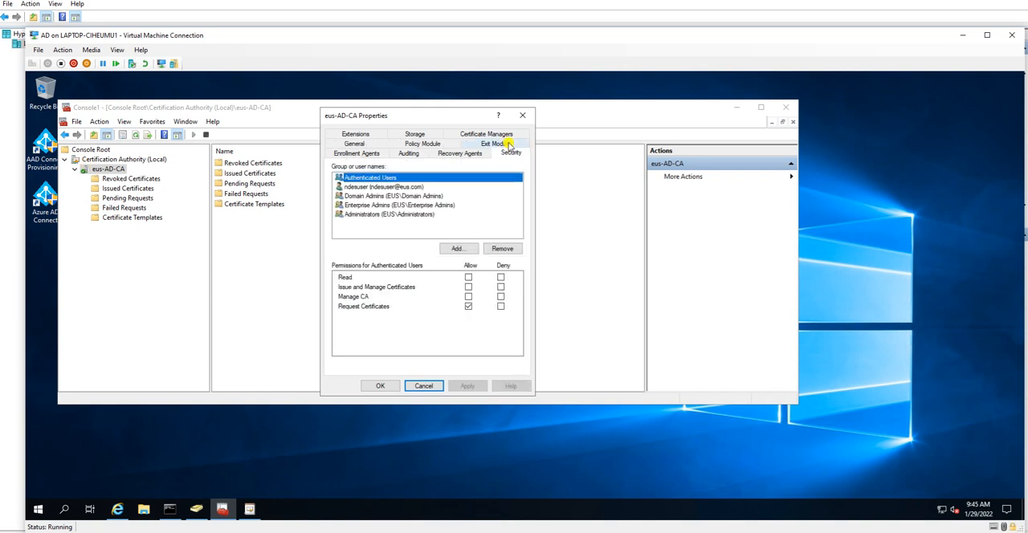
left_click(371, 187)
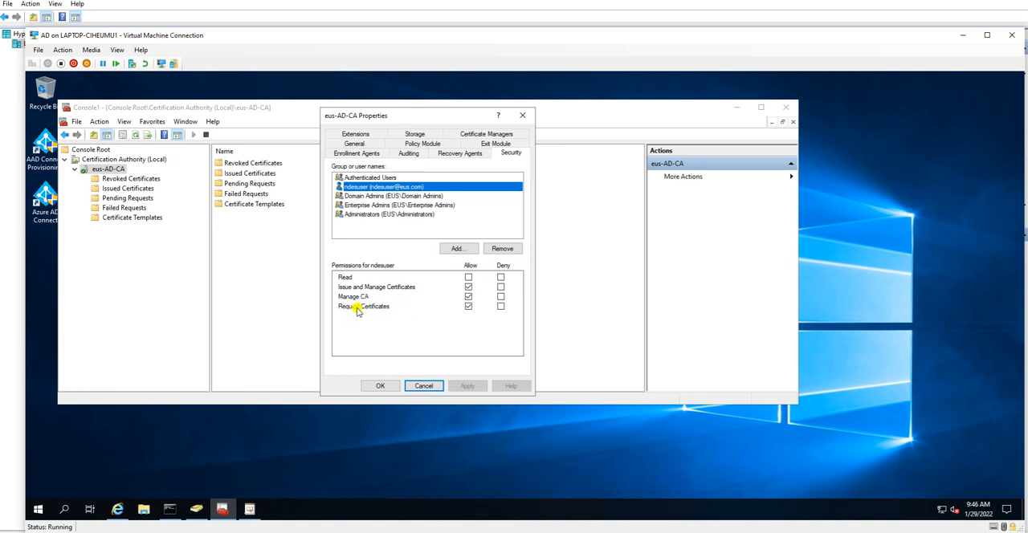
left_click(469, 277)
left_click(424, 385)
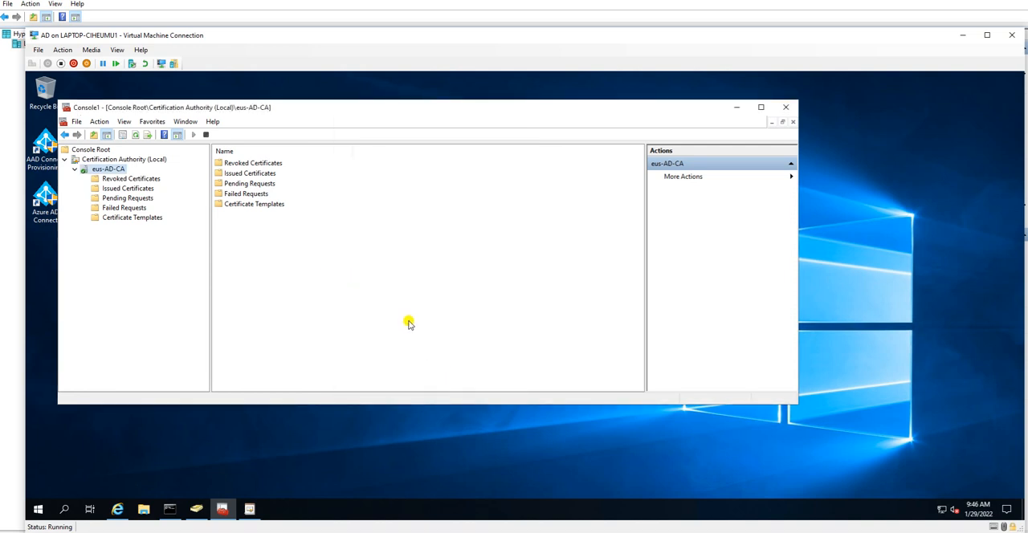
Step: Switch to the NDES virtual machine and refresh its desktop
left_click_drag(335, 108, 416, 98)
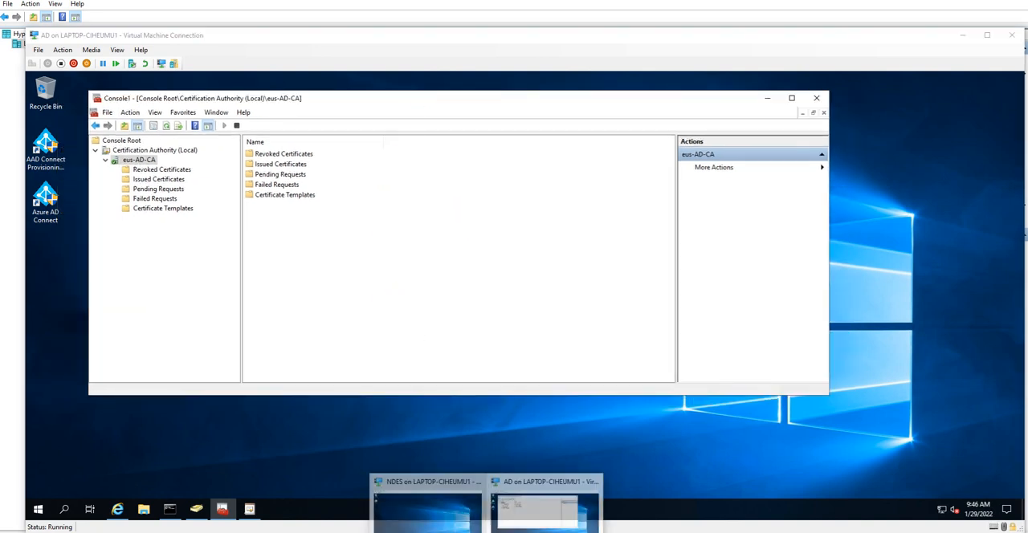
left_click(425, 514)
right_click(191, 250)
left_click(225, 281)
right_click(182, 248)
left_click(208, 278)
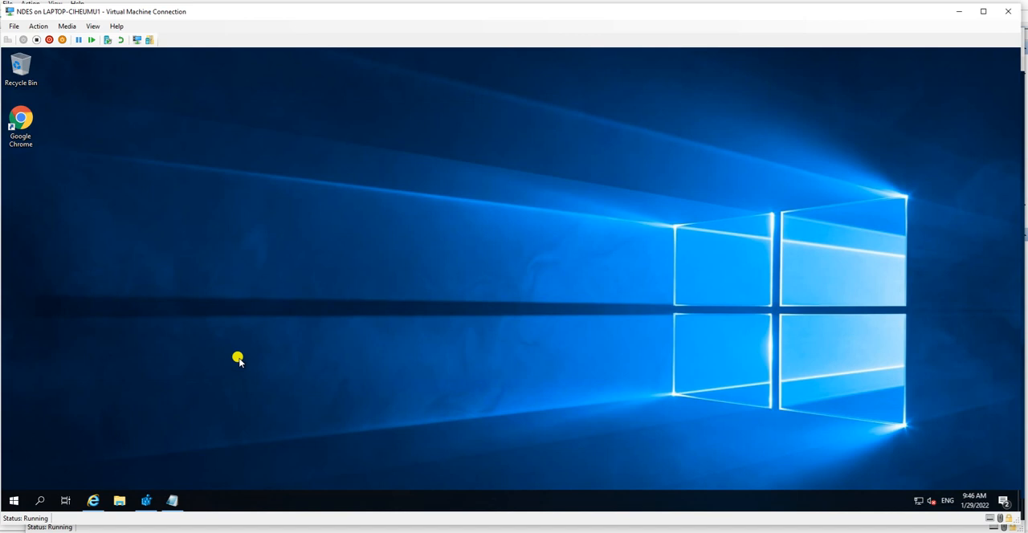
Step: Open a command prompt on the NDES machine and launch Microsoft Management Console from it, allowing it to make changes
key("super+r")
type("cmd")
key("Return")
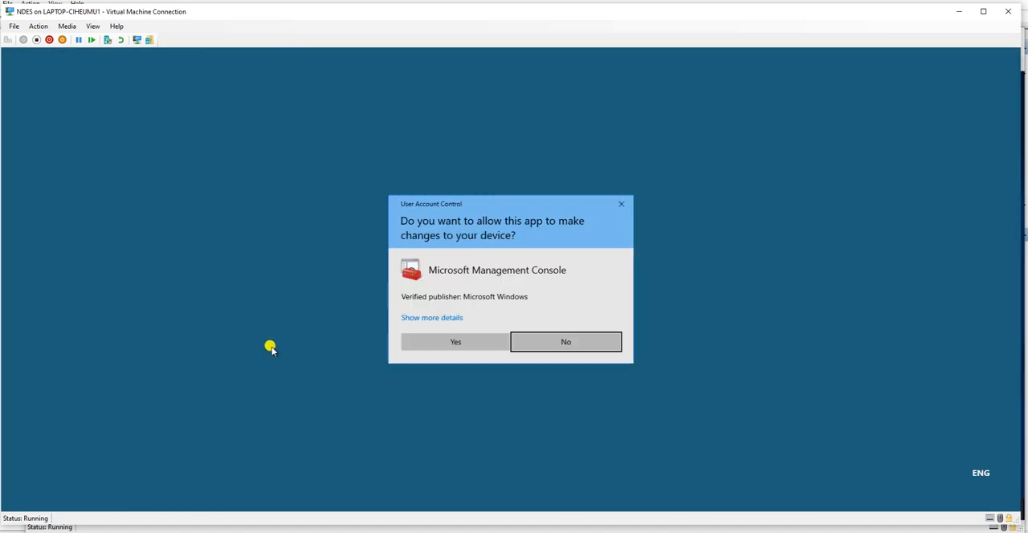
left_click(445, 340)
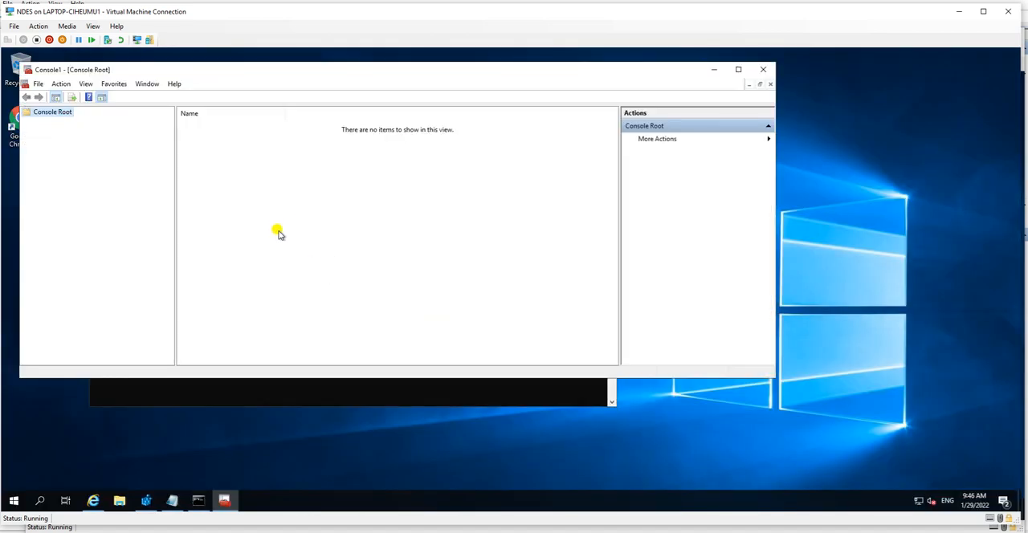
left_click(38, 83)
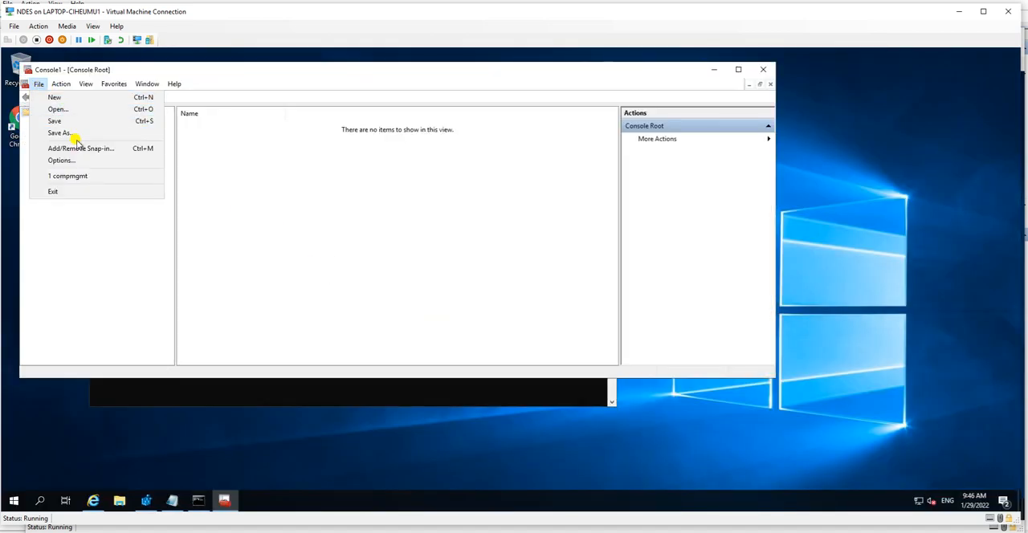
left_click(76, 135)
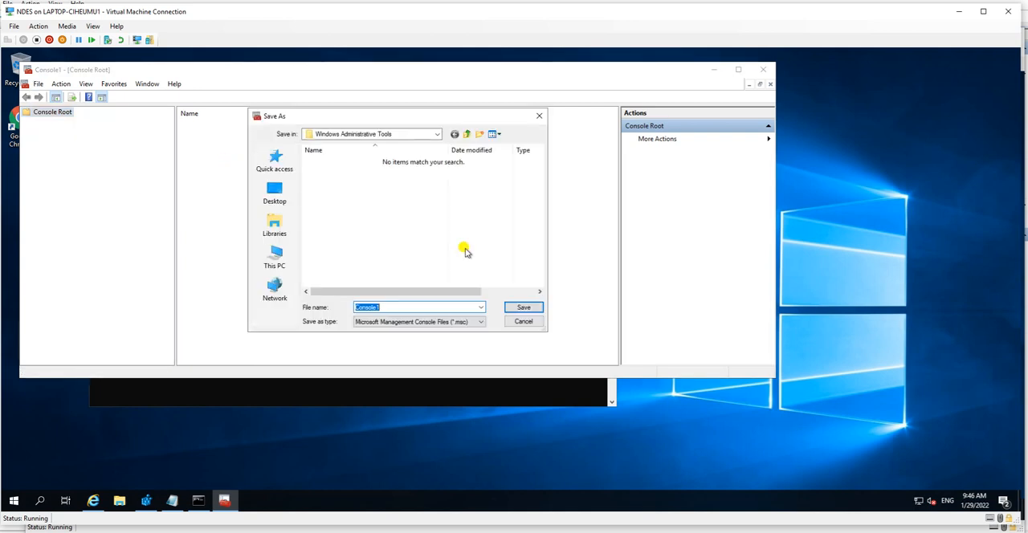
left_click(538, 115)
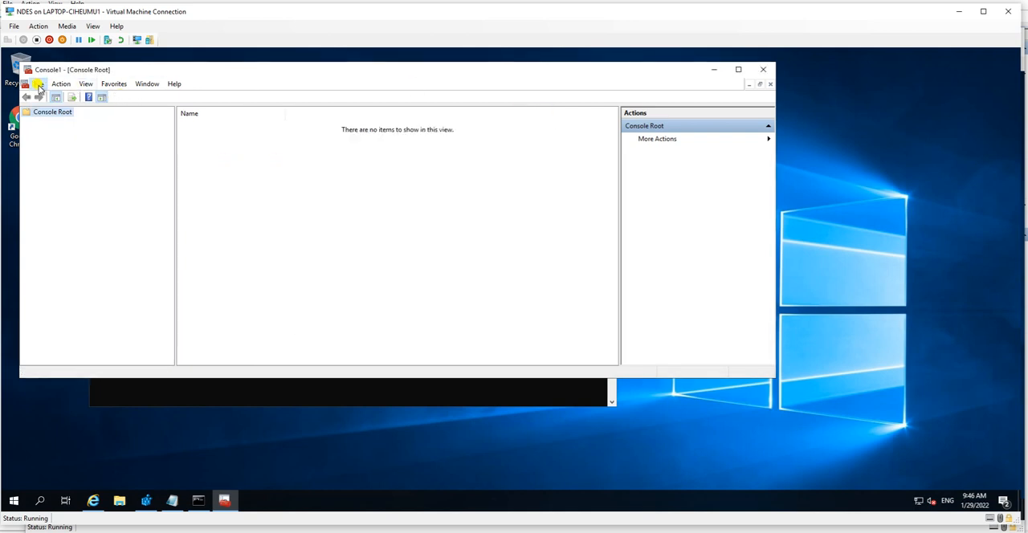
Step: Add the Certificates snap-in for the local computer's account to the empty console
left_click(38, 84)
left_click(77, 148)
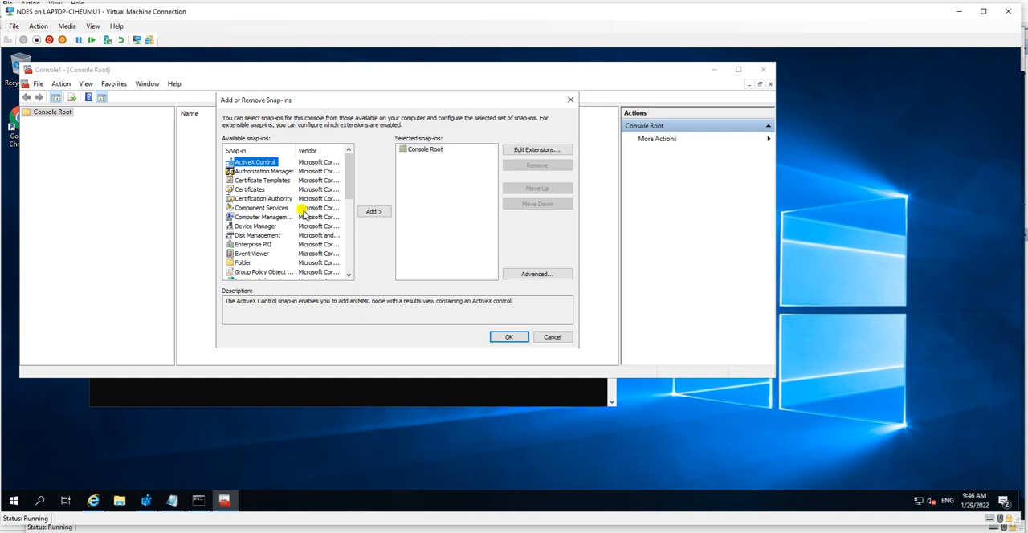
left_click(248, 189)
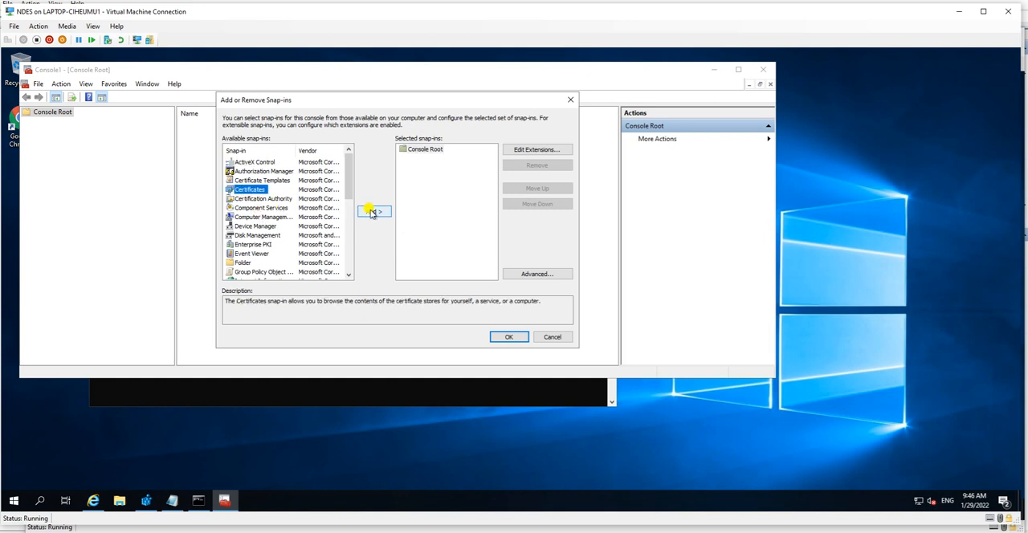
left_click(373, 212)
left_click(262, 169)
left_click(430, 297)
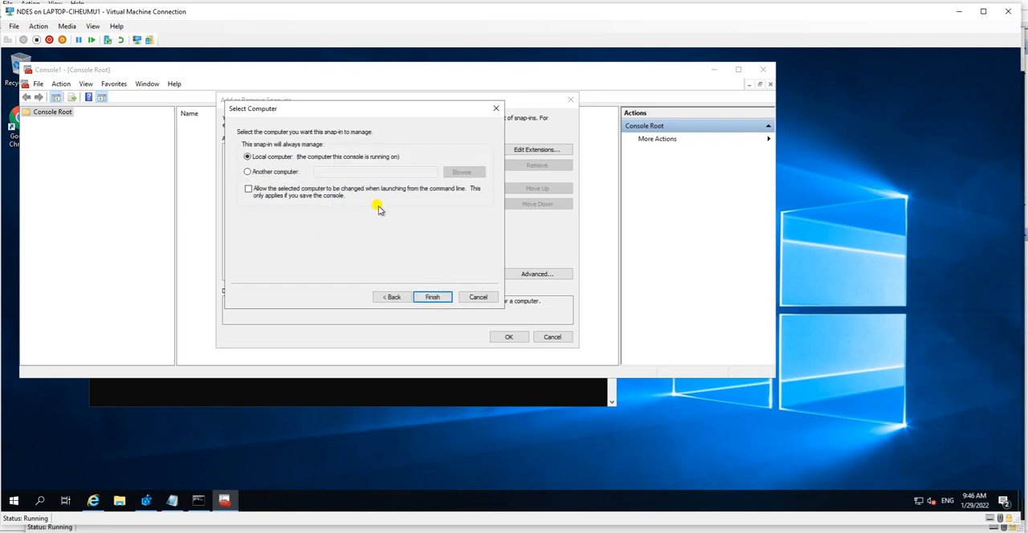
left_click(431, 297)
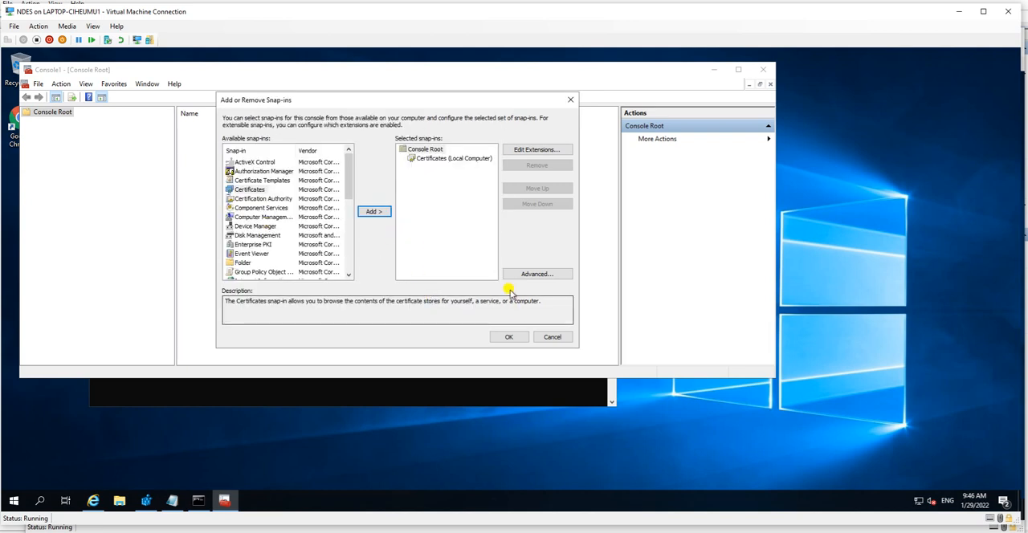
left_click(507, 338)
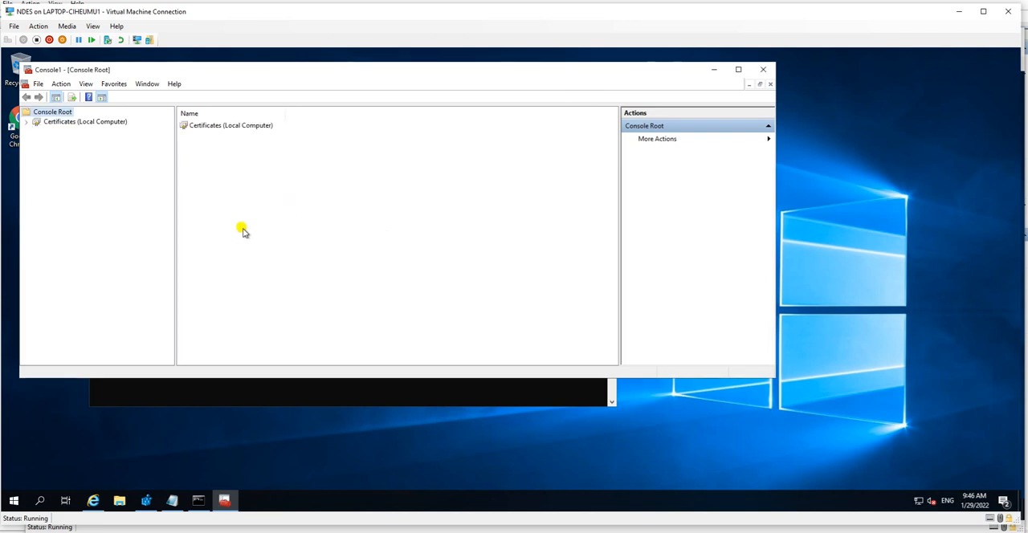
Step: Expand Certificates (Local Computer) and open the Certificates folder of the Personal store
double_click(62, 123)
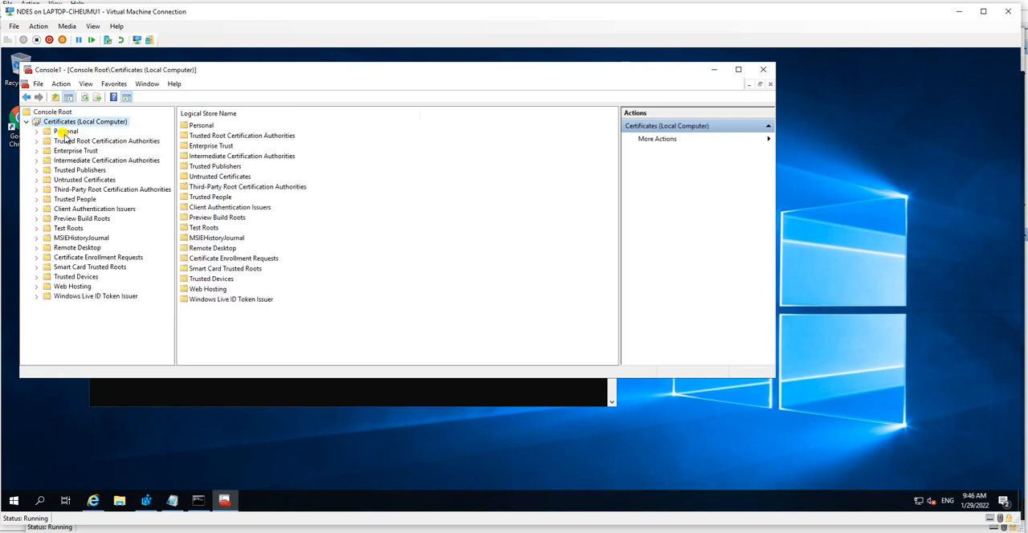
left_click(65, 131)
left_click(36, 130)
left_click(78, 140)
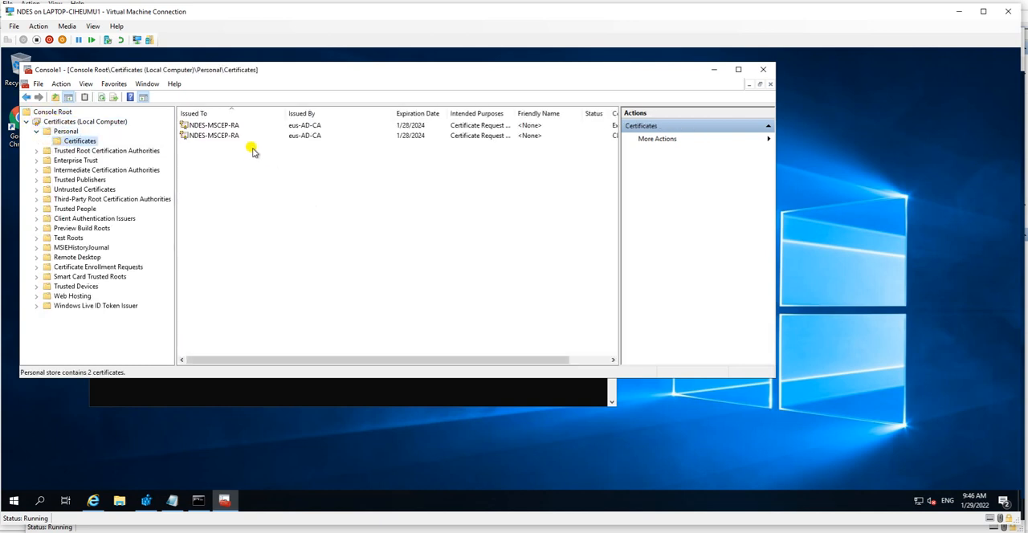
left_click_drag(356, 75, 388, 127)
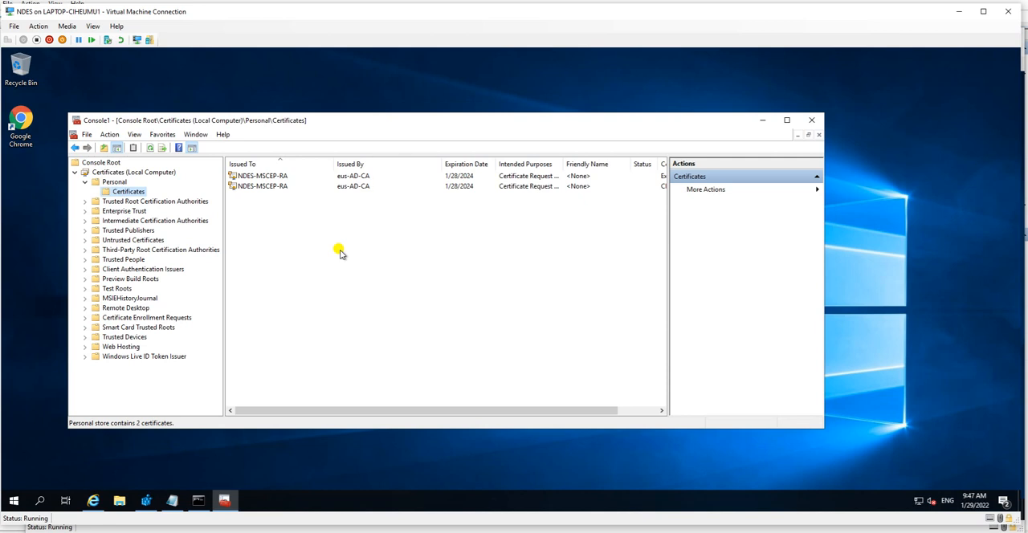
Step: Start a new certificate request in the Personal store using the Active Directory Enrollment Policy
right_click(115, 193)
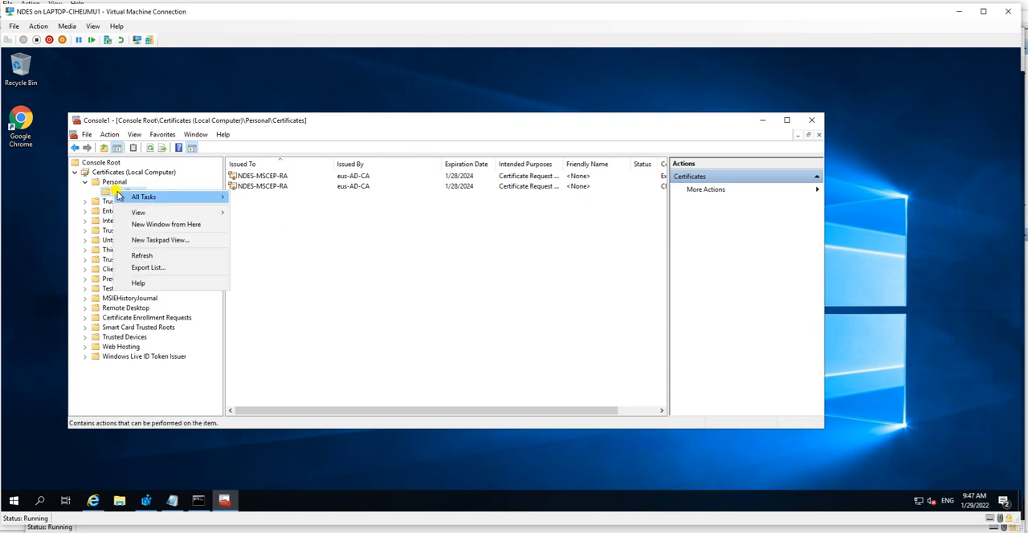
mouse_move(143, 198)
left_click(266, 197)
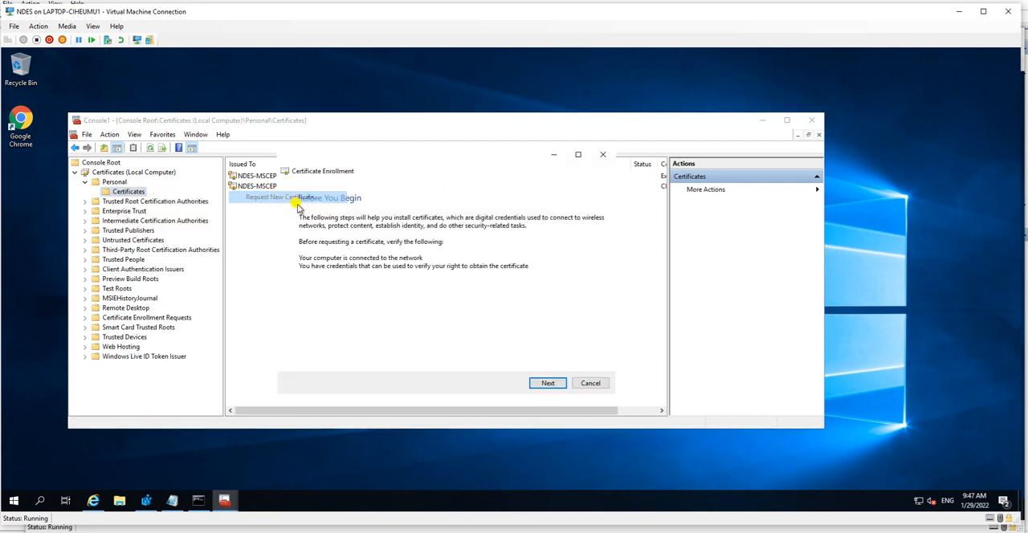
left_click(549, 386)
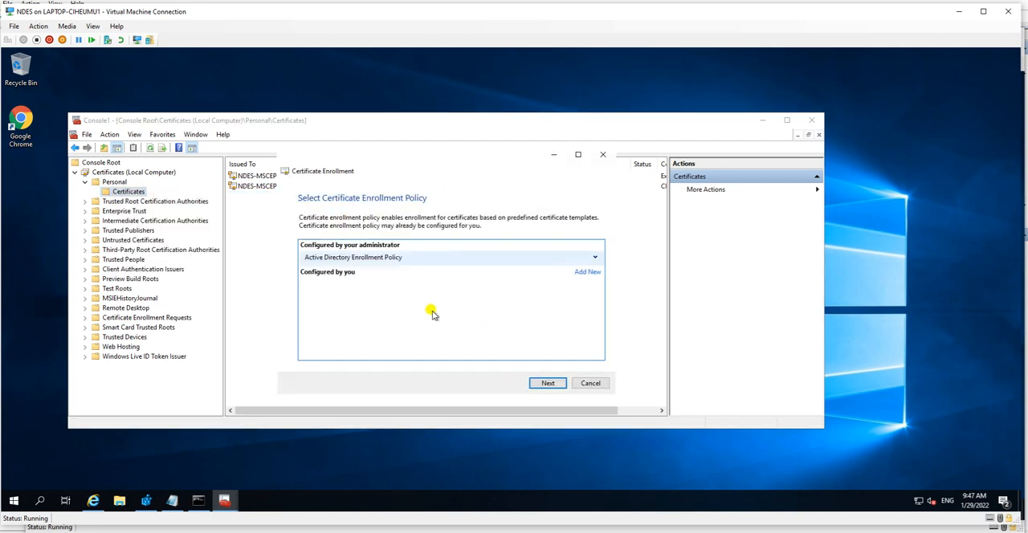
left_click(562, 388)
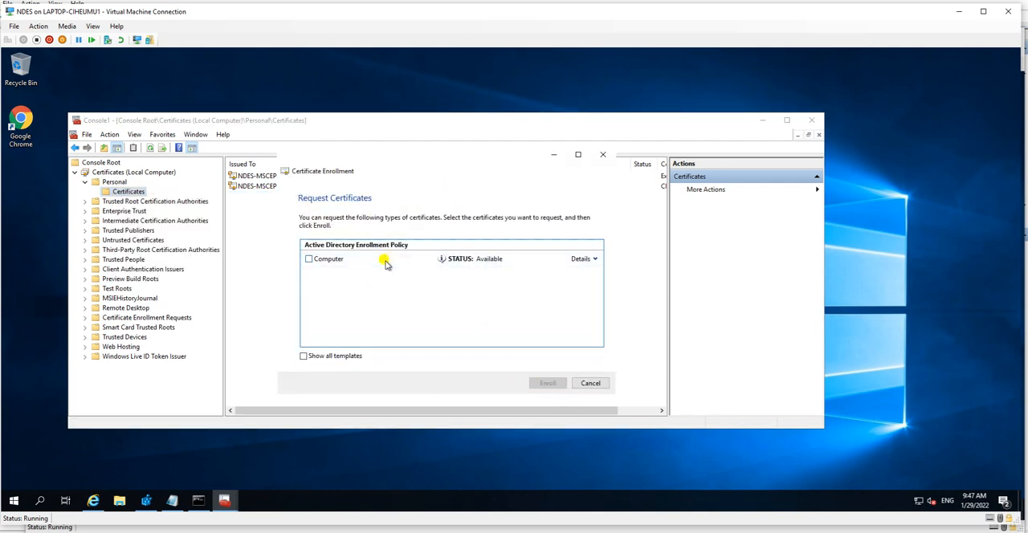
Step: Show all templates in the certificate request and examine the availability status of each one down to Workstation Authentication
left_click(304, 355)
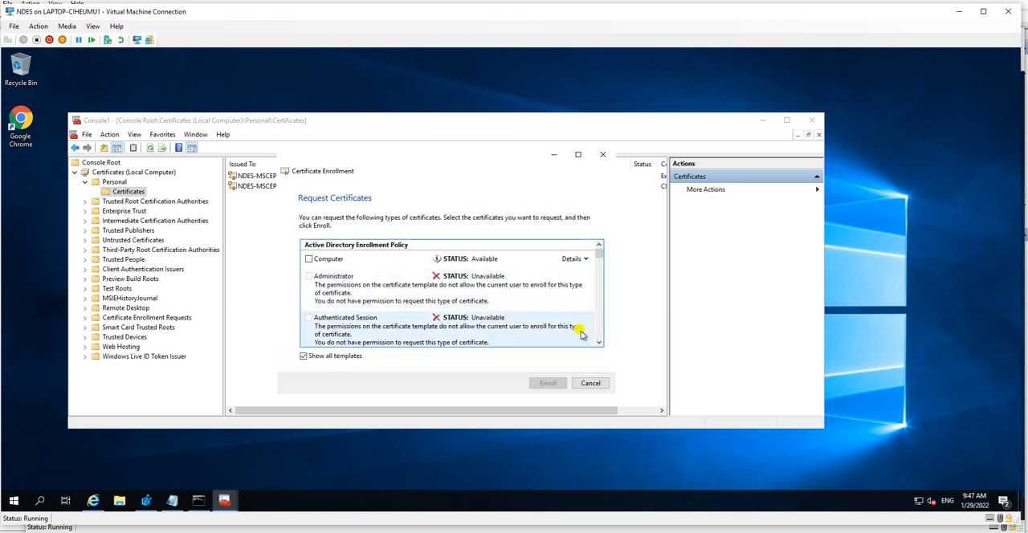
scroll(598, 339, "down", 2)
scroll(599, 339, "down", 10)
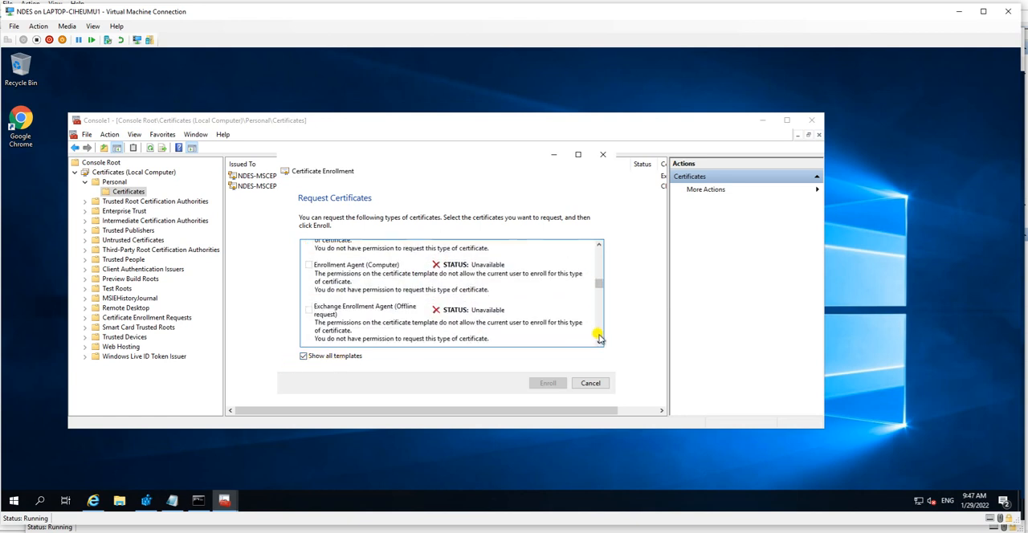
scroll(598, 339, "down", 3)
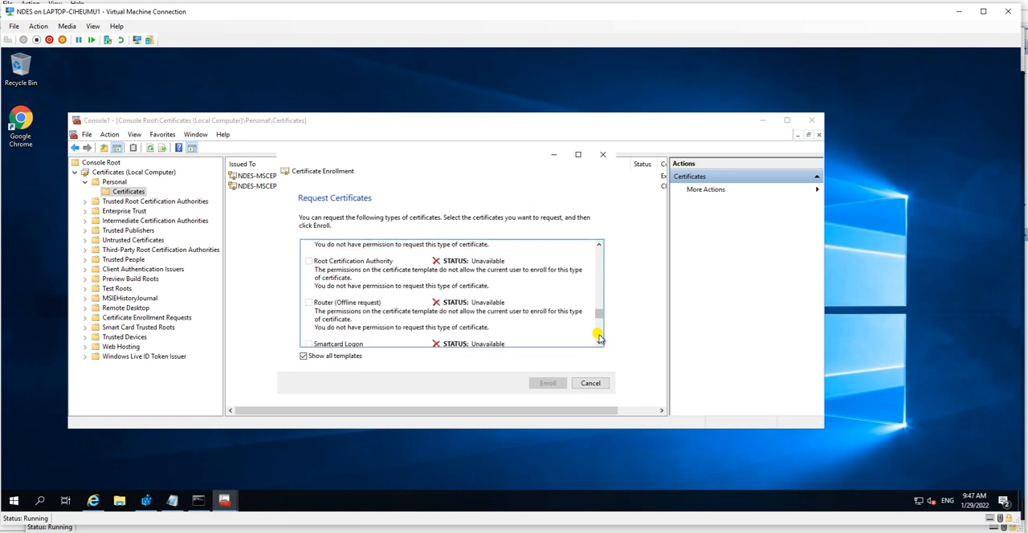
scroll(599, 338, "down", 5)
scroll(599, 339, "down", 2)
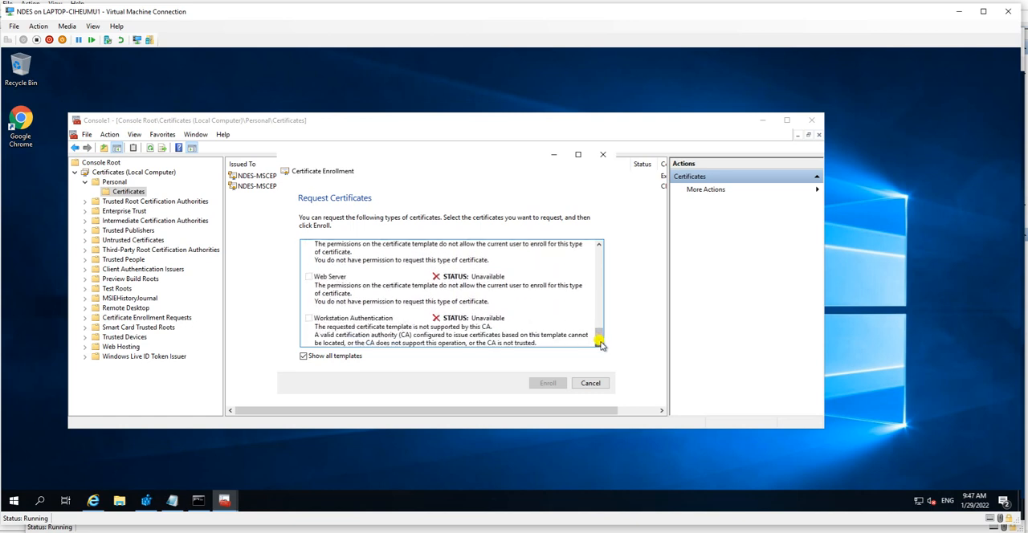
Step: Examine the availability status of the NDESServer template in the certificate request list, and cancel the request
left_click_drag(598, 339, 587, 306)
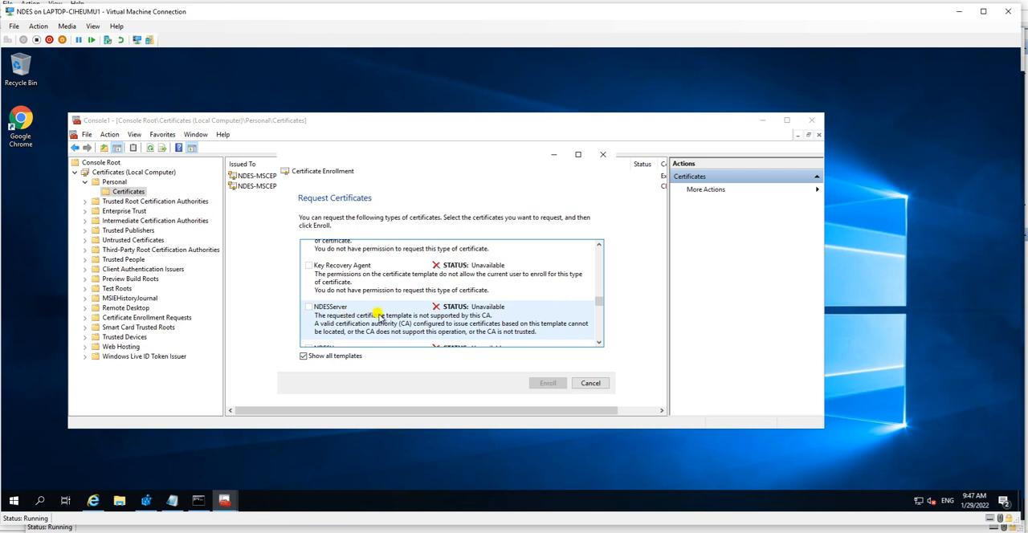
left_click(598, 342)
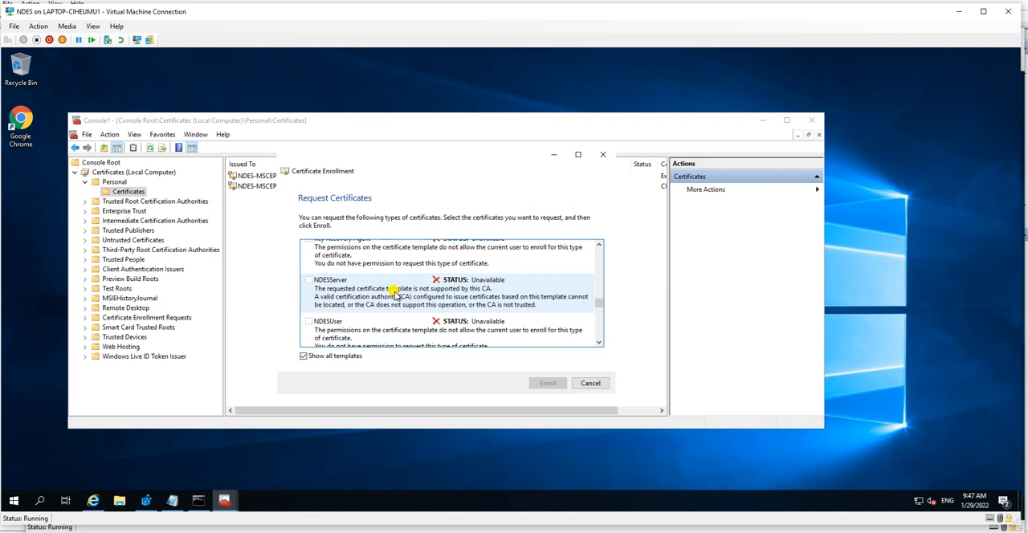
left_click(590, 383)
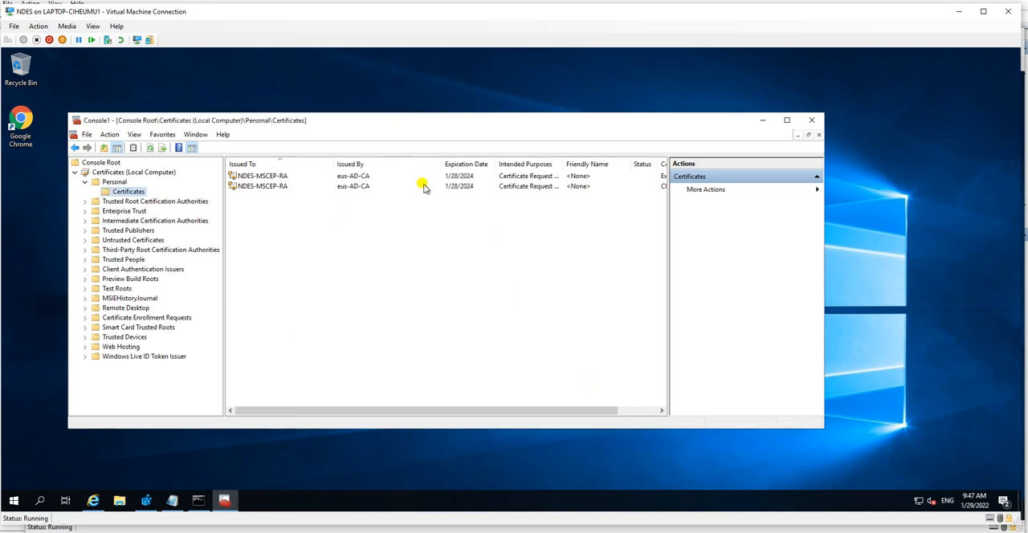
Step: Close the certificates console without saving its settings and minimize the Command Prompt window
left_click(814, 120)
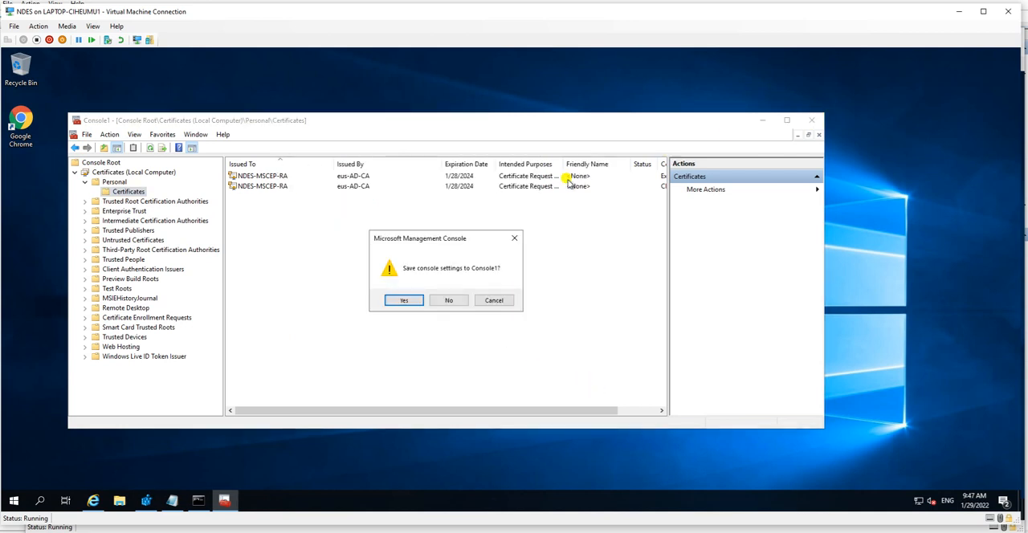
left_click(439, 301)
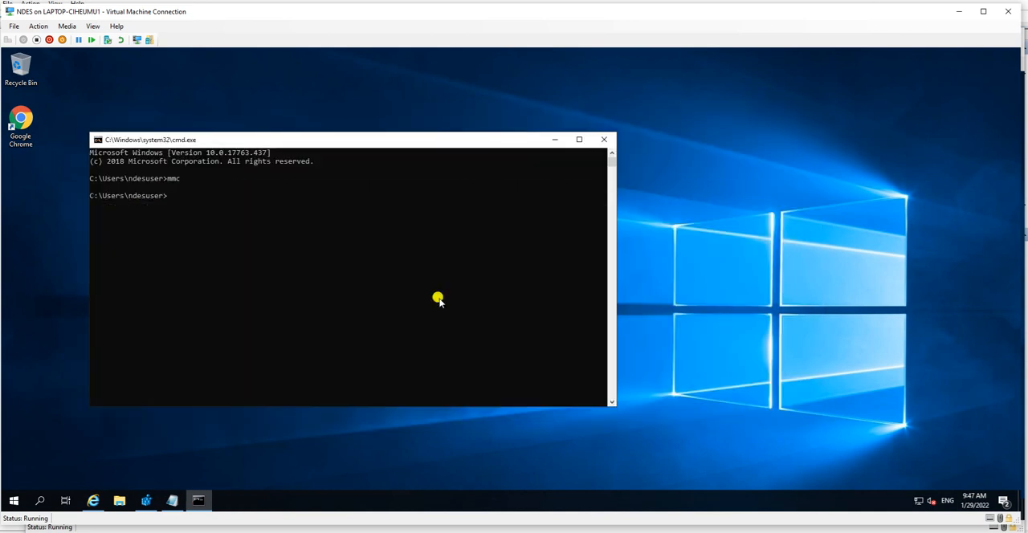
left_click(554, 139)
Step: Switch to the AD virtual machine and open the template management console from eus-AD-CA's Certificate Templates folder
left_click(487, 532)
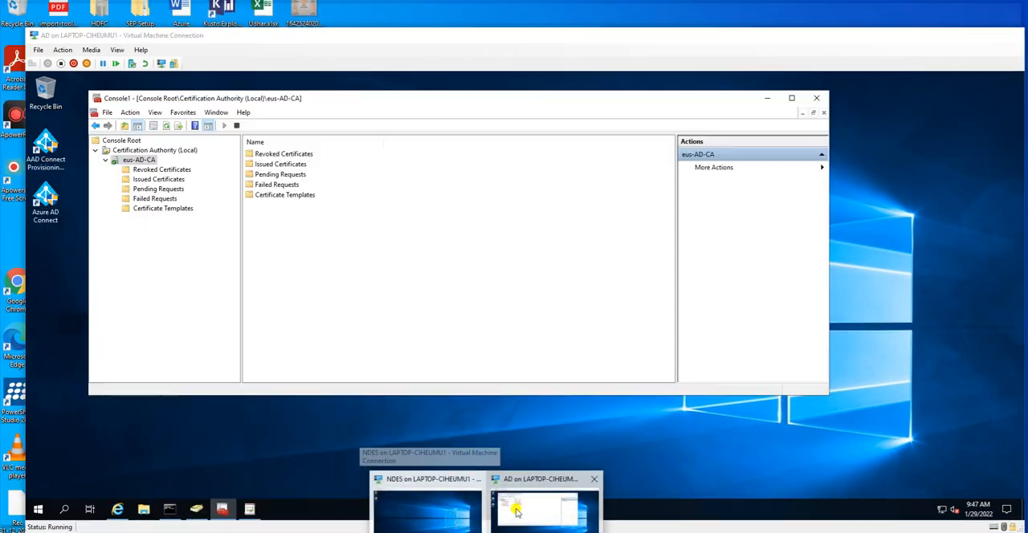
left_click(517, 512)
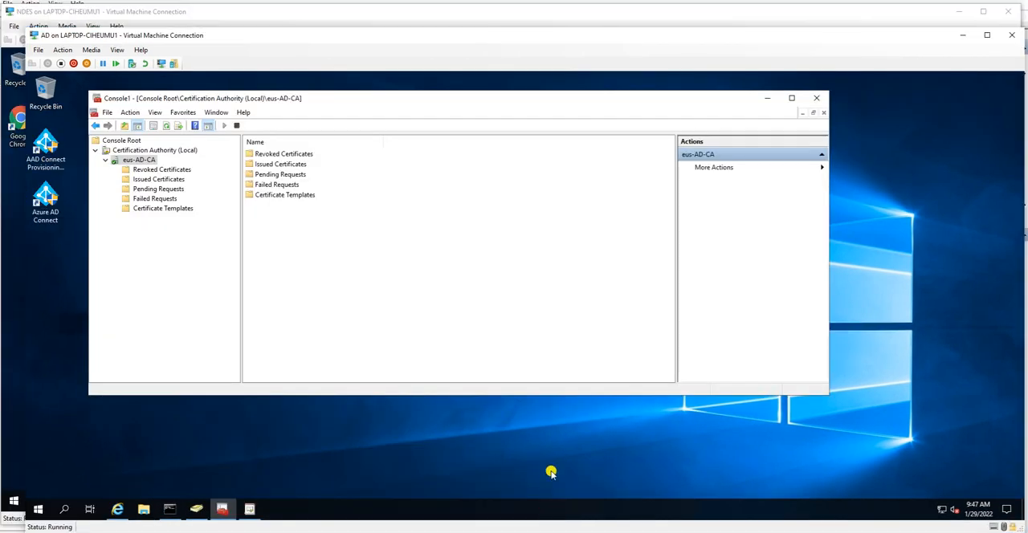
left_click(184, 209)
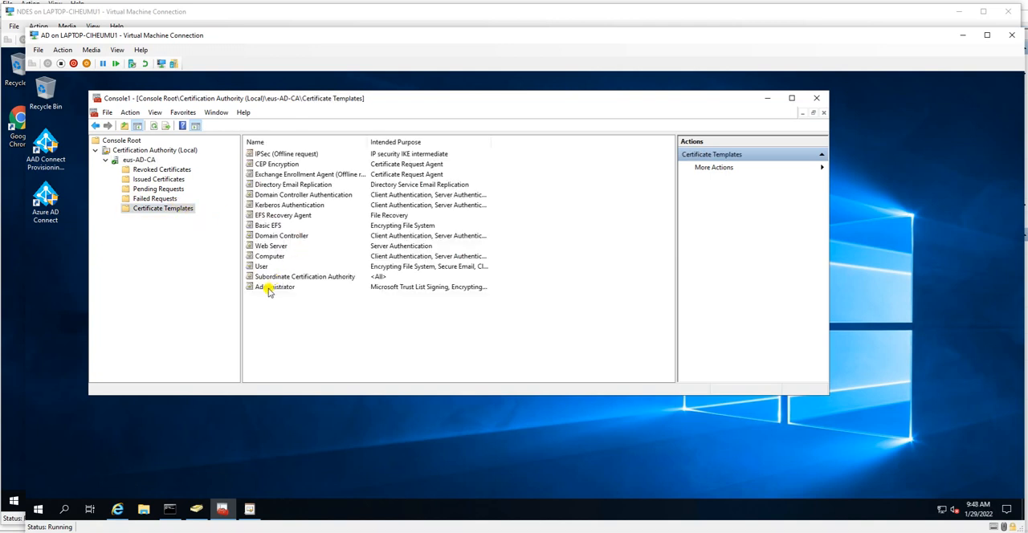
left_click(270, 290)
left_click(166, 211)
right_click(165, 211)
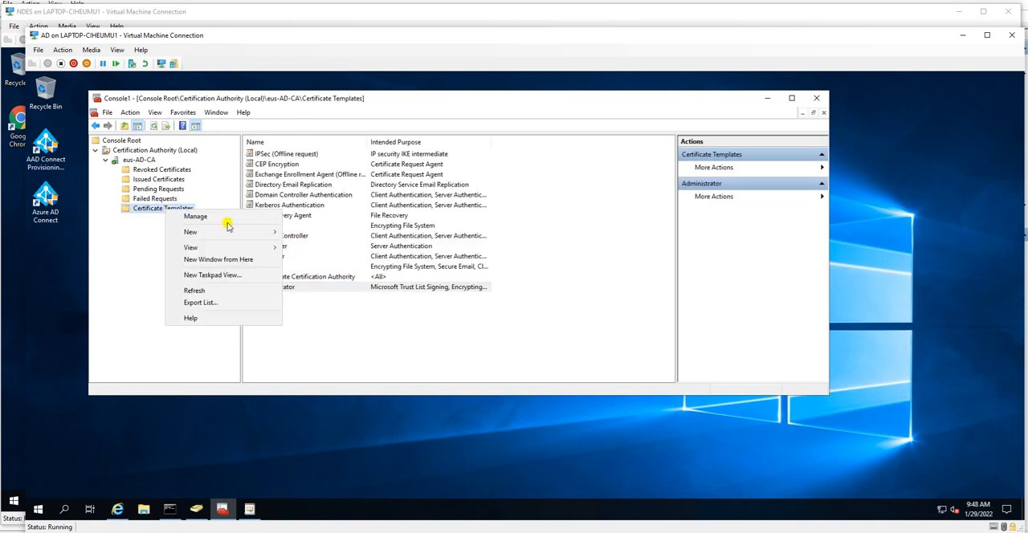
mouse_move(227, 235)
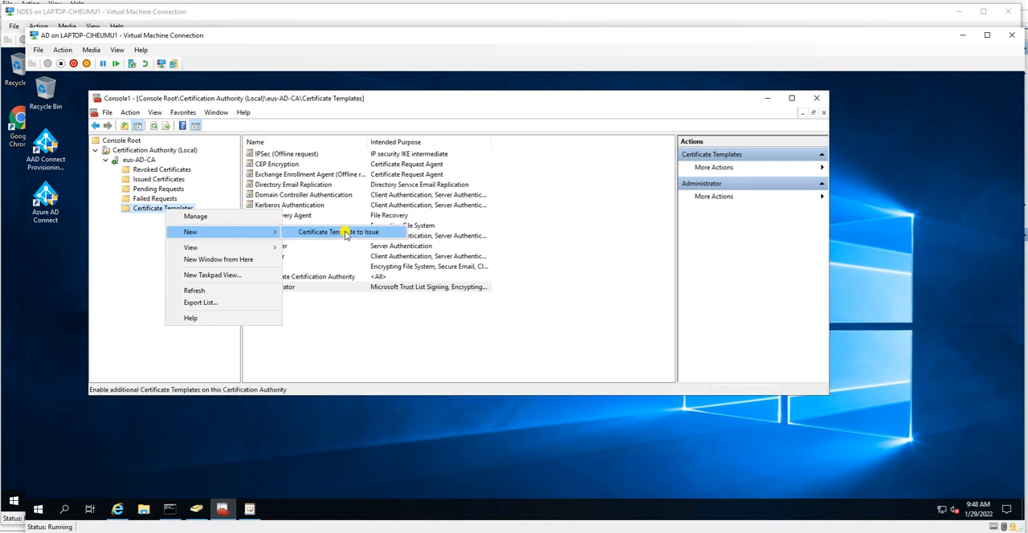
left_click(240, 218)
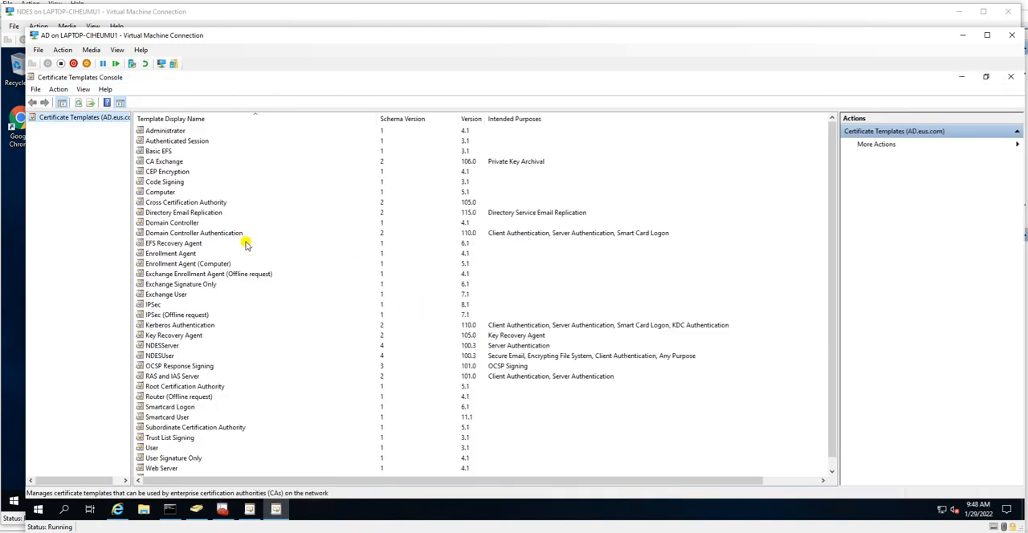
Step: Locate the NDESServer template in the list and open the security settings in its properties
left_click(150, 448)
scroll(208, 365, "down", 1)
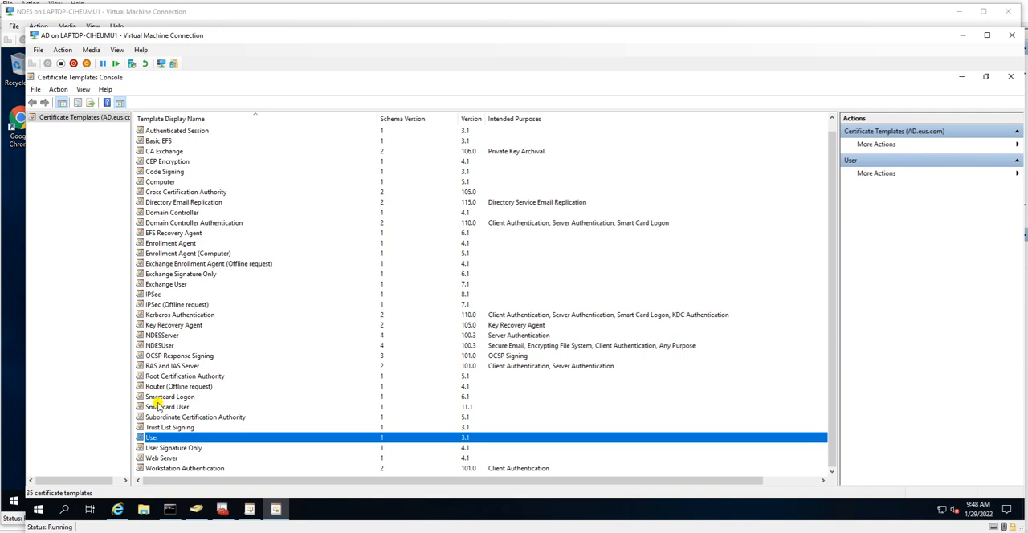
left_click(158, 346)
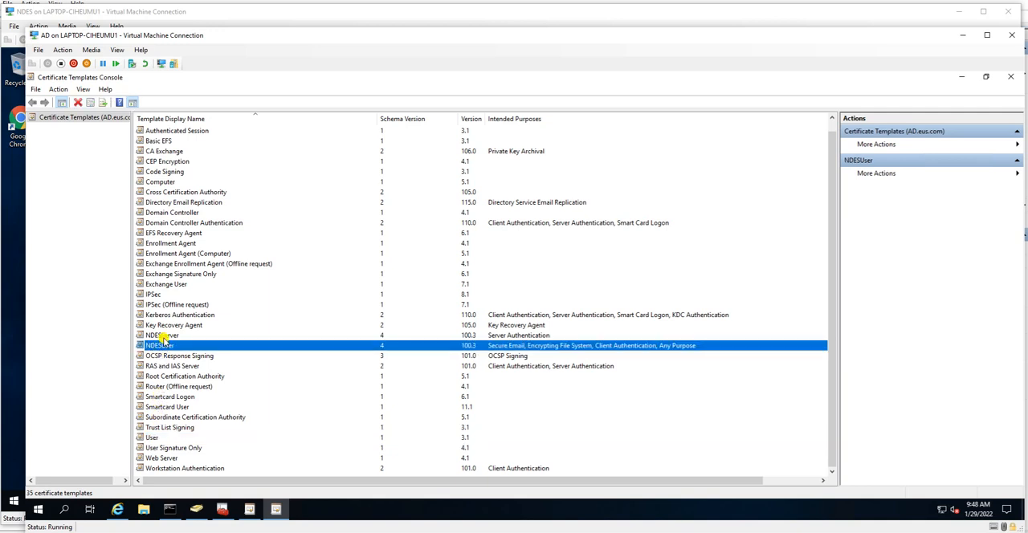
double_click(161, 337)
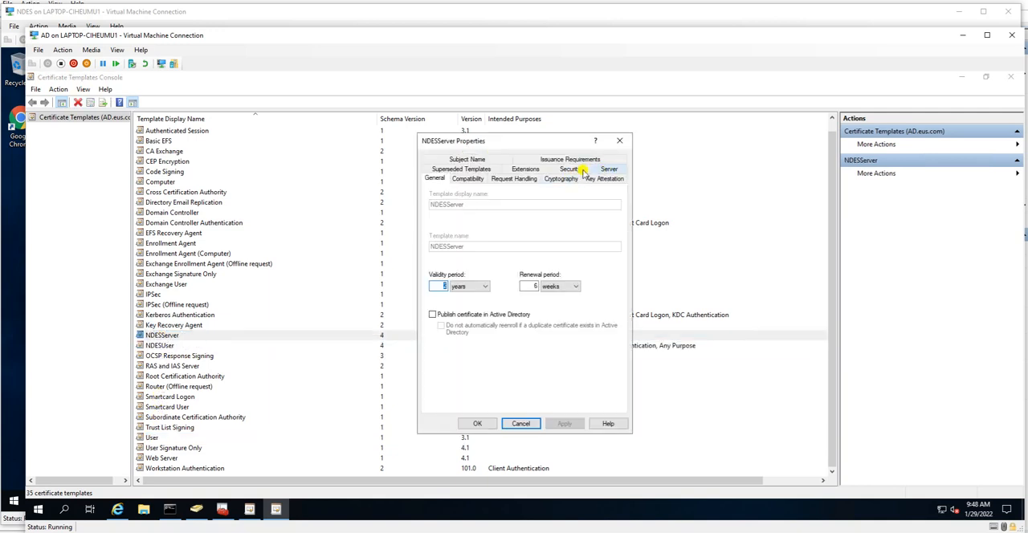
left_click(569, 169)
Step: Review the NDESServer permissions of ndesuser, Domain Admins, NDES$, Authenticated Users and AD, and close the properties without changes
left_click(462, 231)
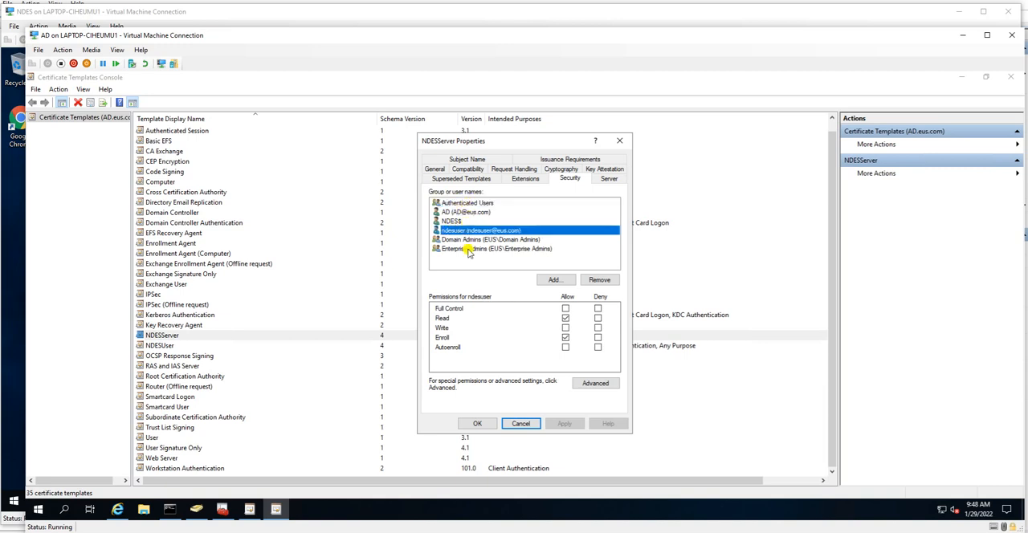
left_click(459, 239)
left_click(456, 230)
left_click(498, 222)
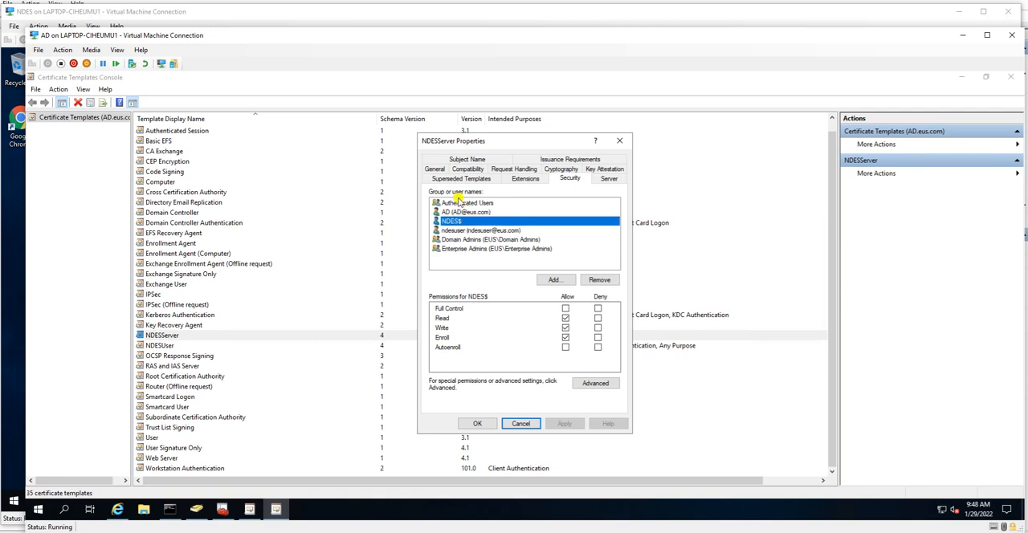
left_click(459, 204)
left_click(463, 212)
left_click(447, 231)
left_click(449, 223)
left_click(521, 424)
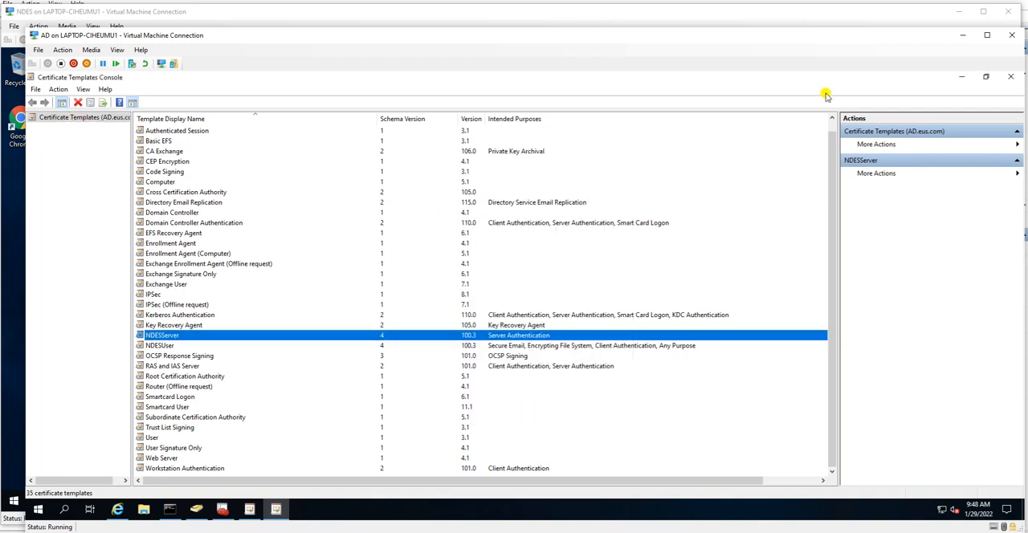
Step: Minimize the template console and examine the most recent ndesuser and NDES$ entries in eus-AD-CA's issued certificates
left_click(964, 77)
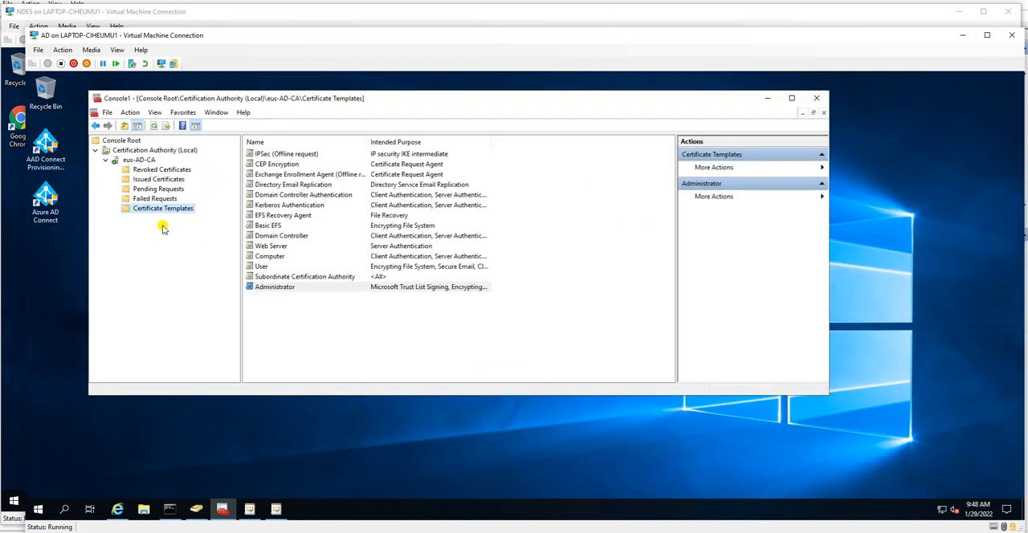
left_click(158, 180)
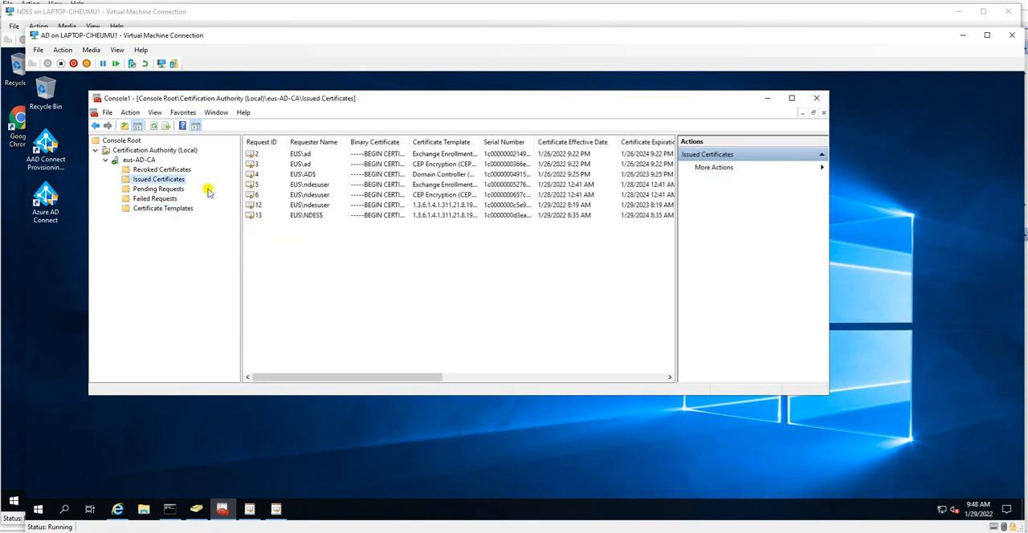
left_click(272, 214)
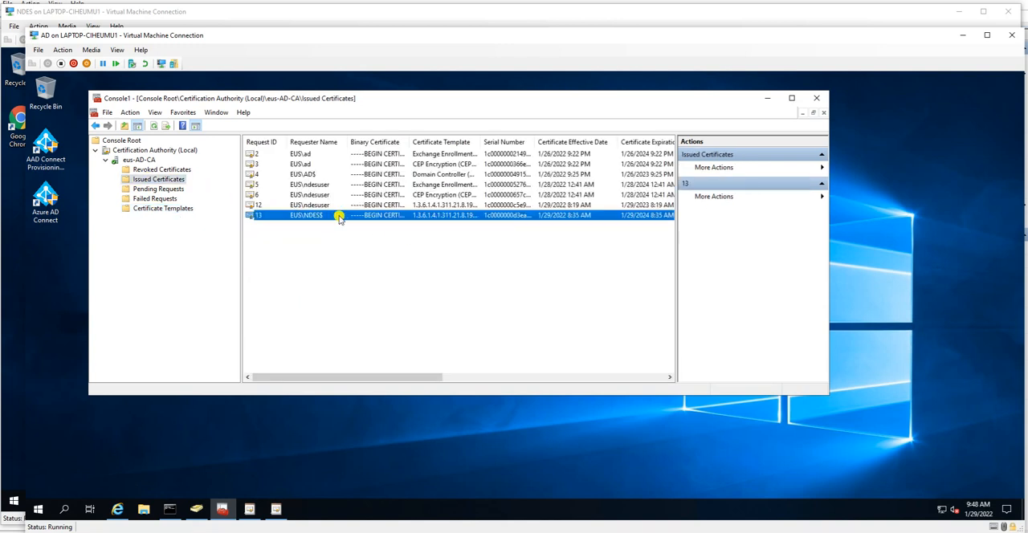
left_click(321, 205)
left_click(325, 196)
left_click(375, 216)
Step: Maximize the CA console and resize the Serial Number and Binary Certificate columns to inspect the issued certificates' details
left_click(792, 97)
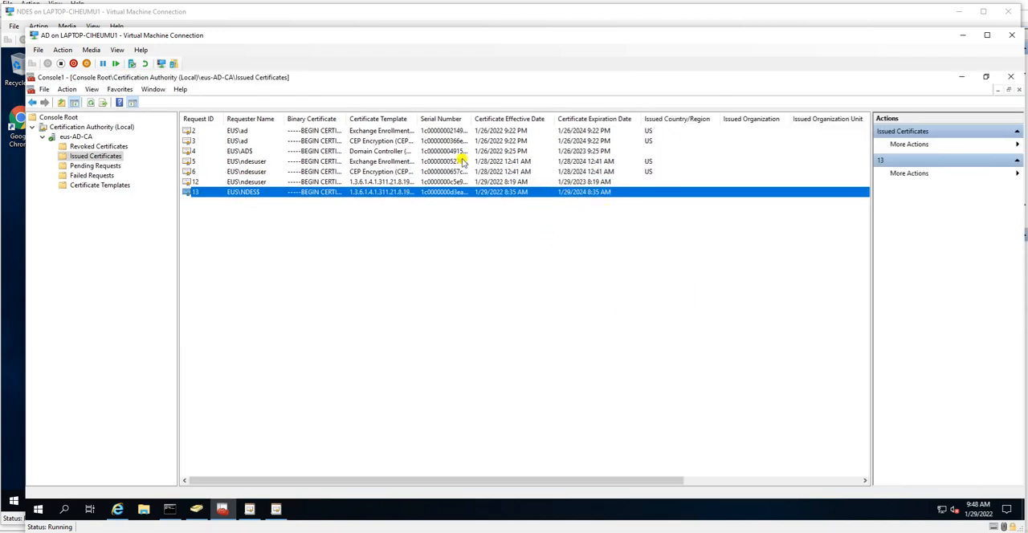
left_click_drag(529, 119, 533, 118)
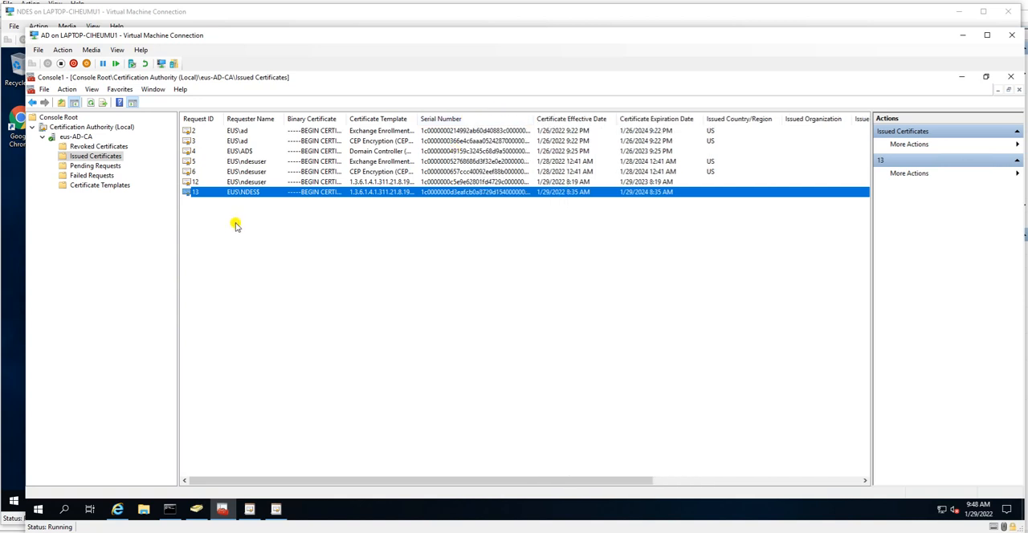
left_click(243, 182)
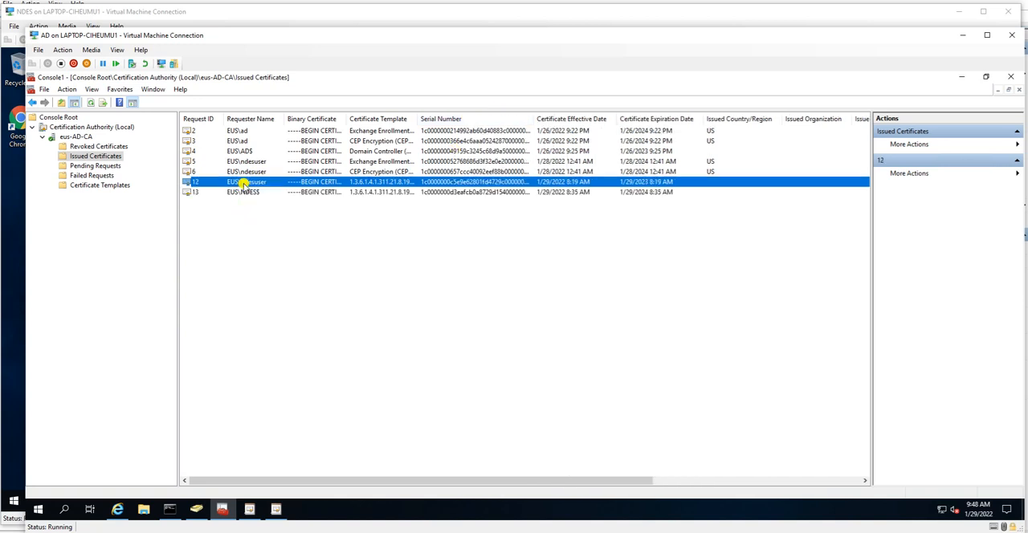
double_click(343, 119)
left_click_drag(399, 477, 684, 477)
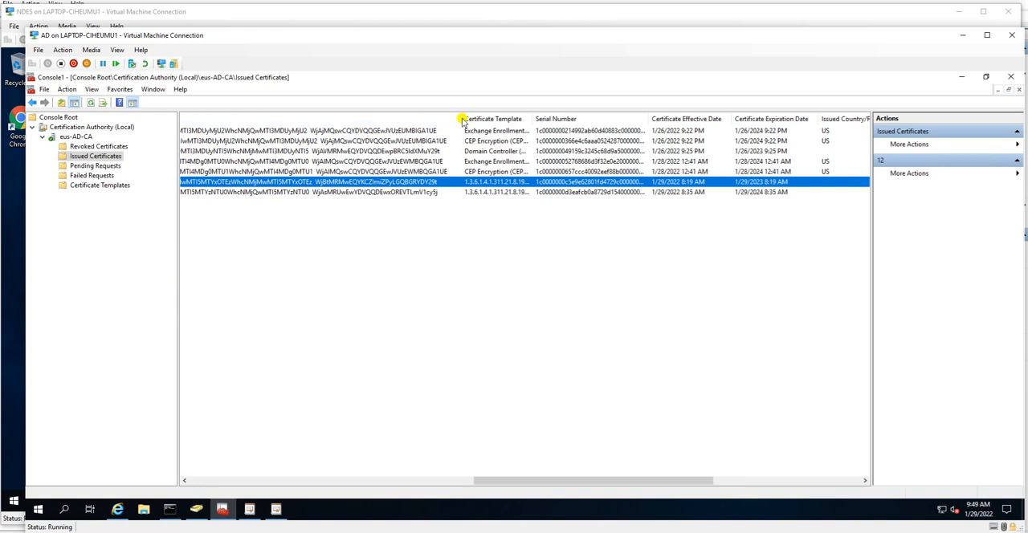
left_click_drag(456, 120, 246, 152)
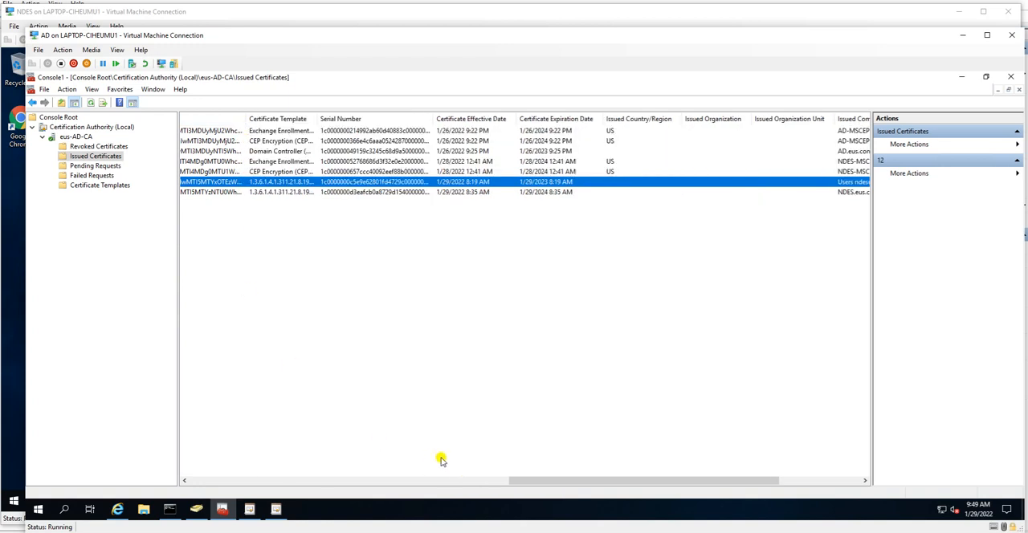
left_click_drag(543, 480, 351, 459)
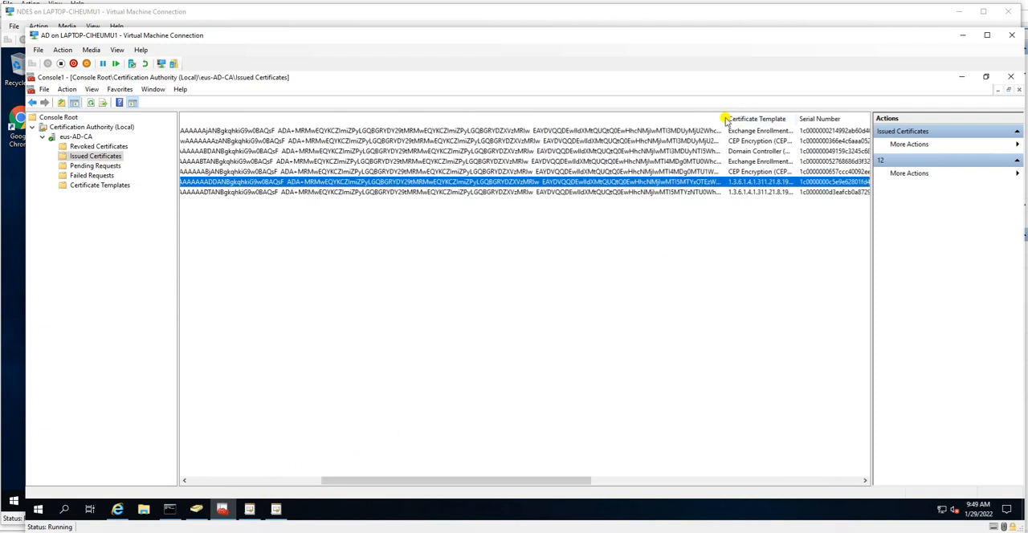
left_click_drag(725, 119, 303, 119)
left_click(278, 481)
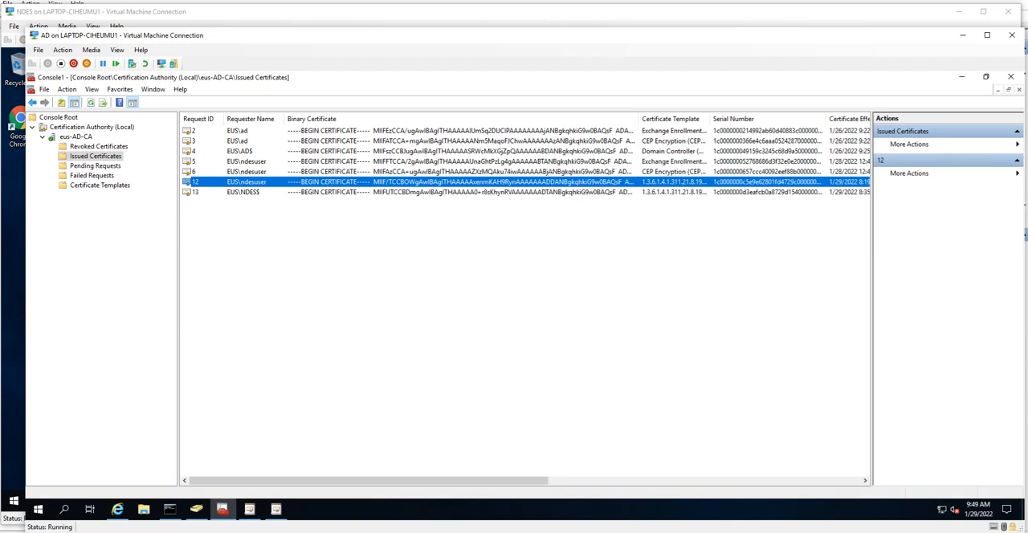
Step: Switch to the NDES virtual machine and close its Registry Editor
left_click(422, 522)
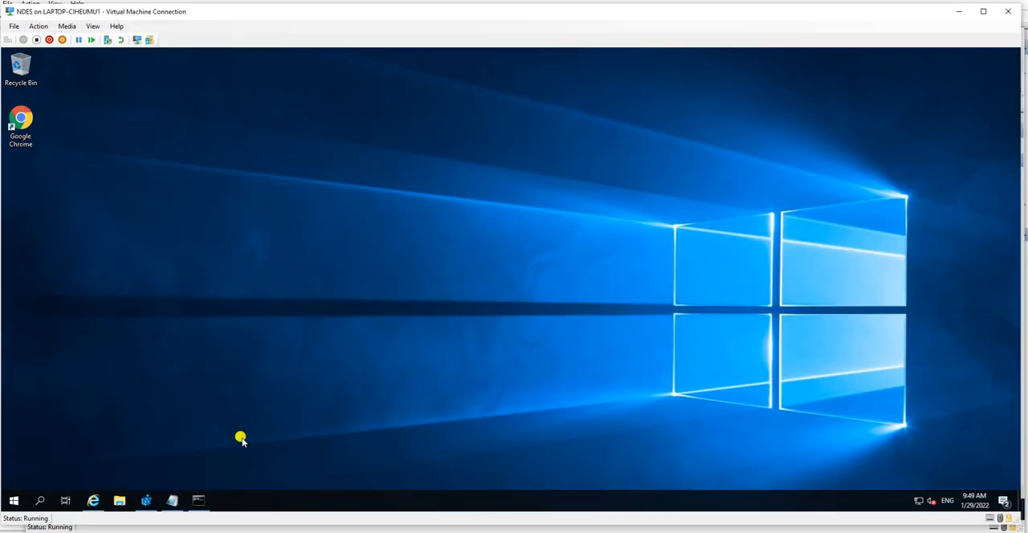
left_click(145, 498)
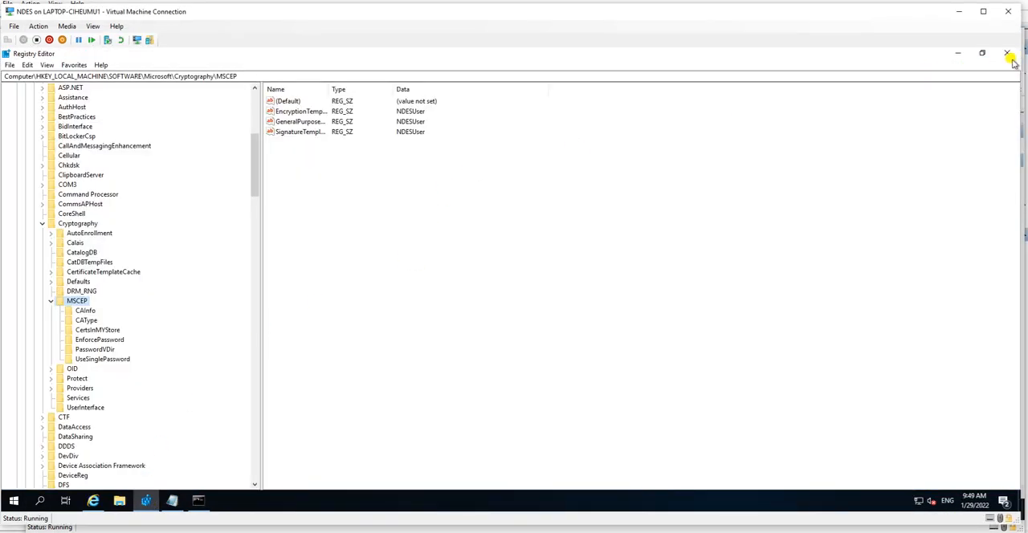
left_click(1008, 54)
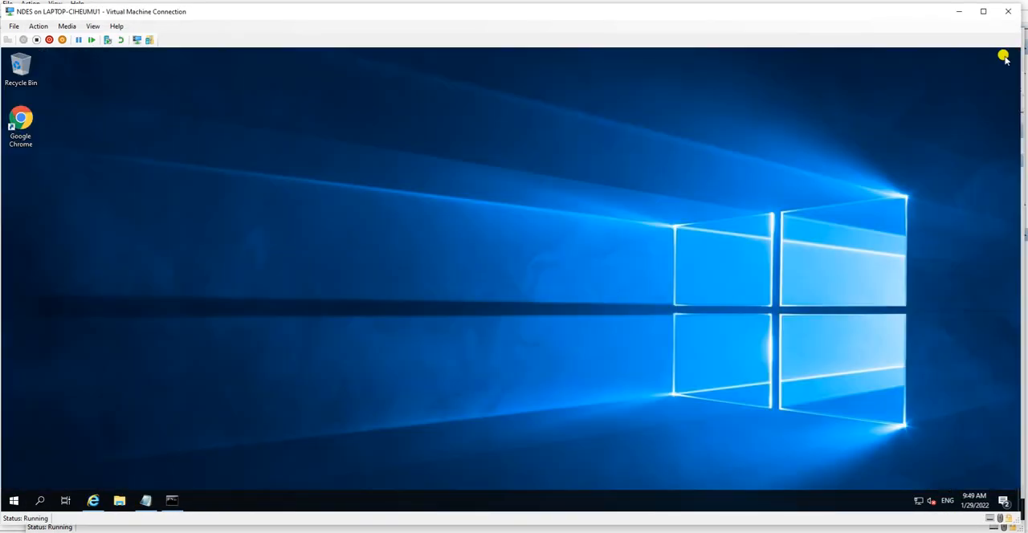
Step: Save the Notepad notes to the Desktop as test, and close Notepad and the Network Device Enrollment Service browser page
left_click(146, 504)
left_click(790, 99)
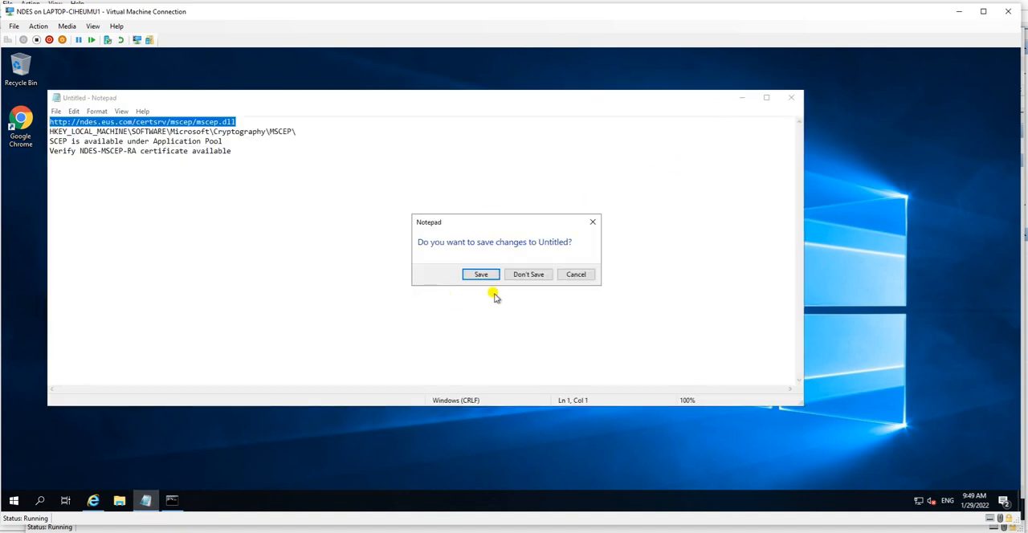
key("Escape")
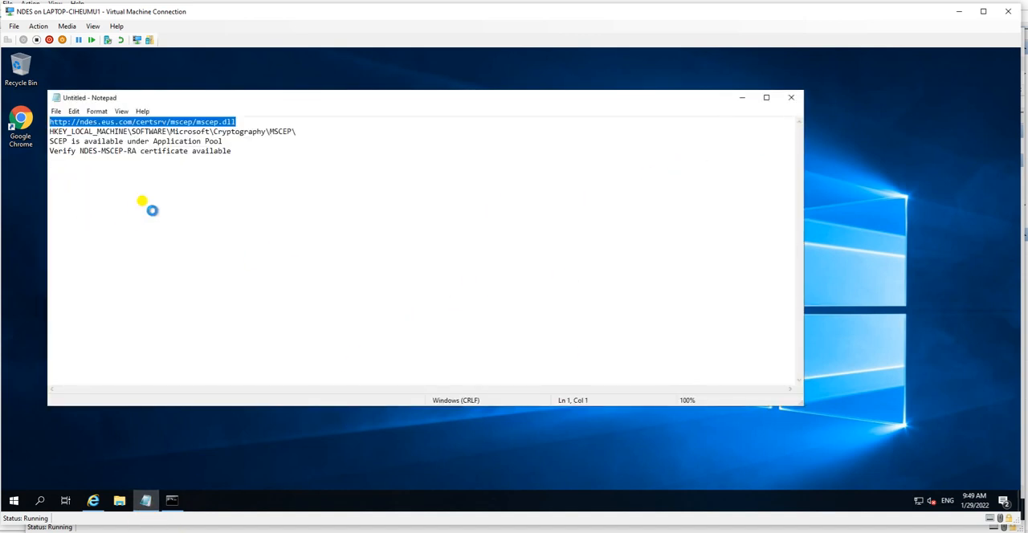
key("ctrl+s")
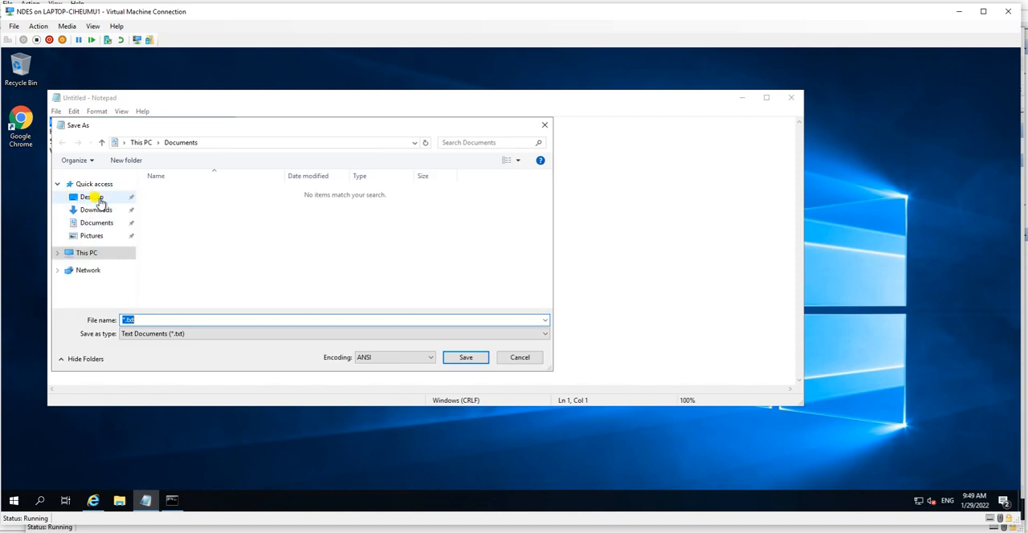
left_click(94, 198)
double_click(169, 320)
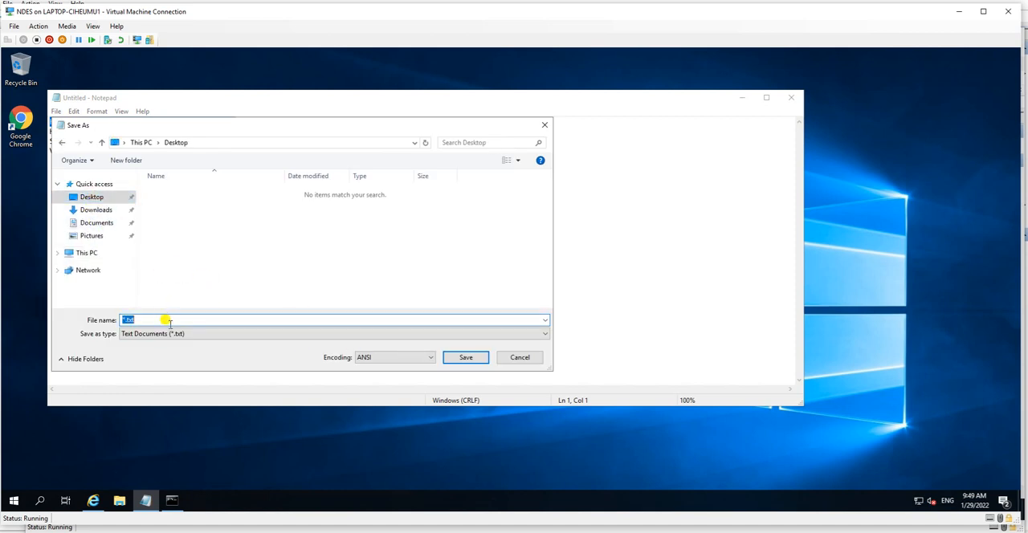
type("test")
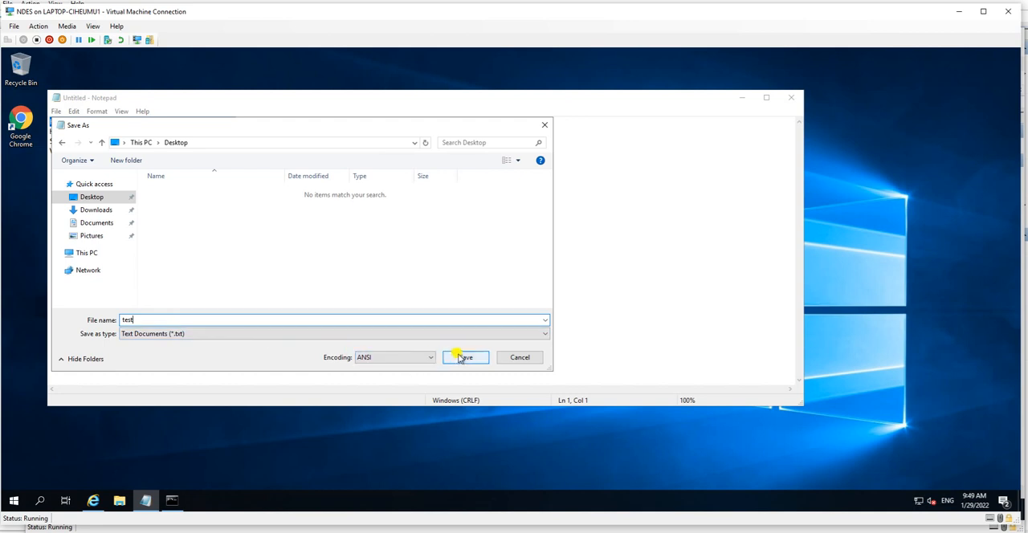
left_click(466, 357)
left_click(792, 97)
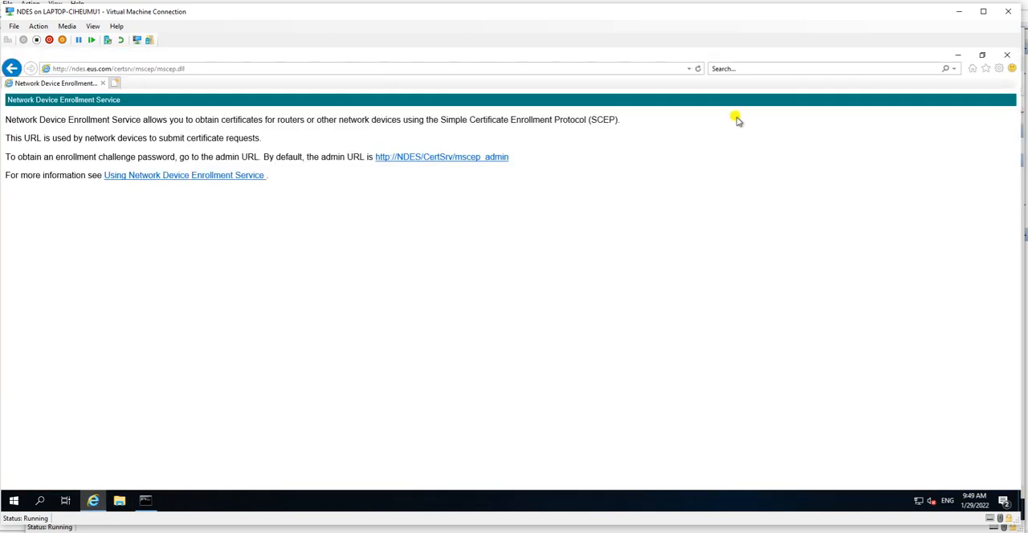
left_click(1007, 55)
Step: Try to restart the NDES server with shutdown -r -f -t 00 from the already running command prompt, and close the prompt
left_click(147, 501)
left_click(243, 346)
type("hutdown -r -f -t 00")
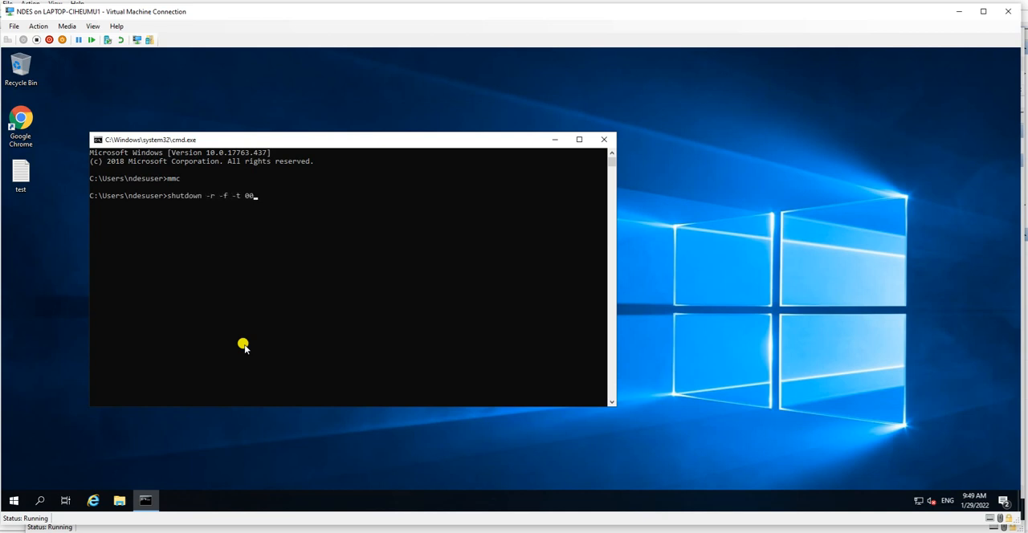
key("Return")
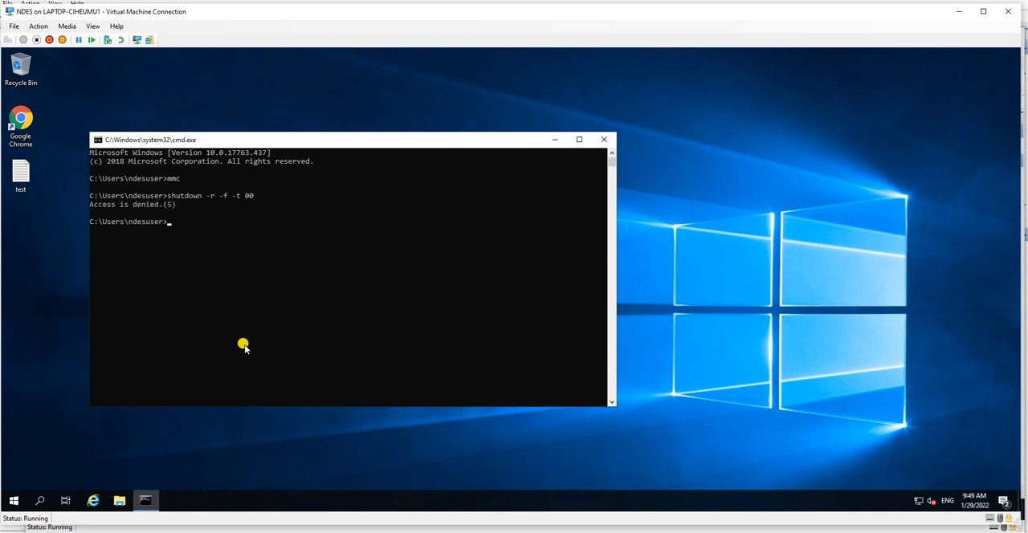
left_click(604, 139)
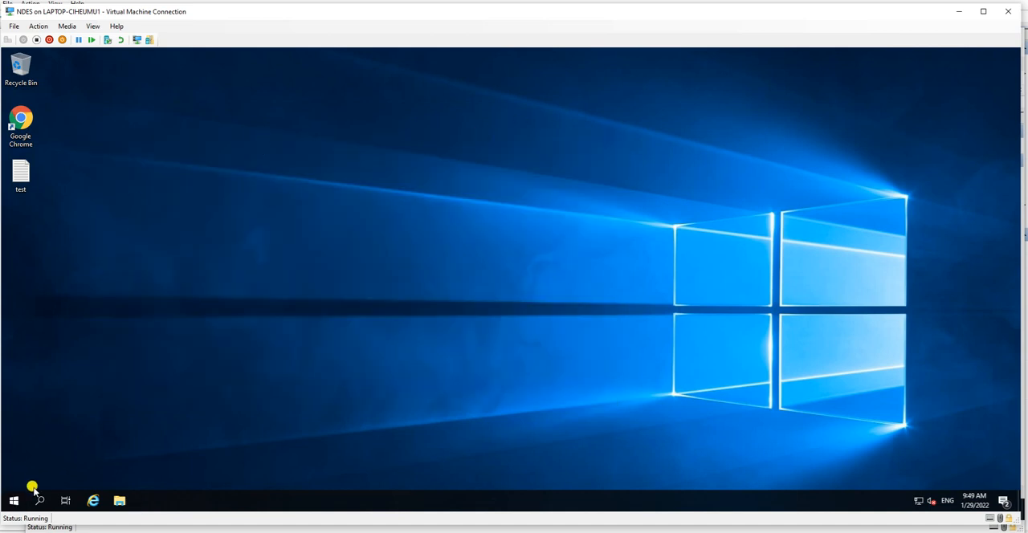
left_click(11, 501)
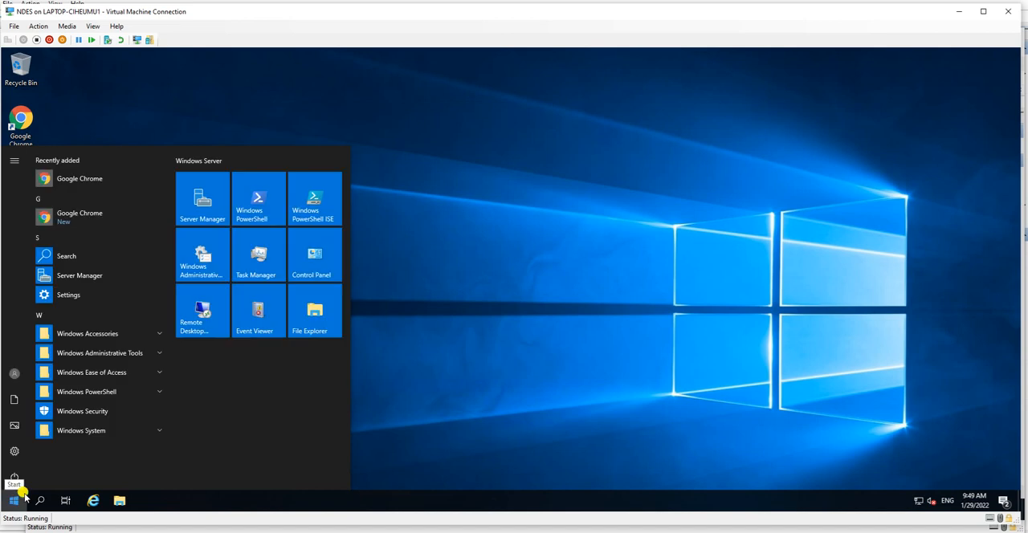
type("cmd")
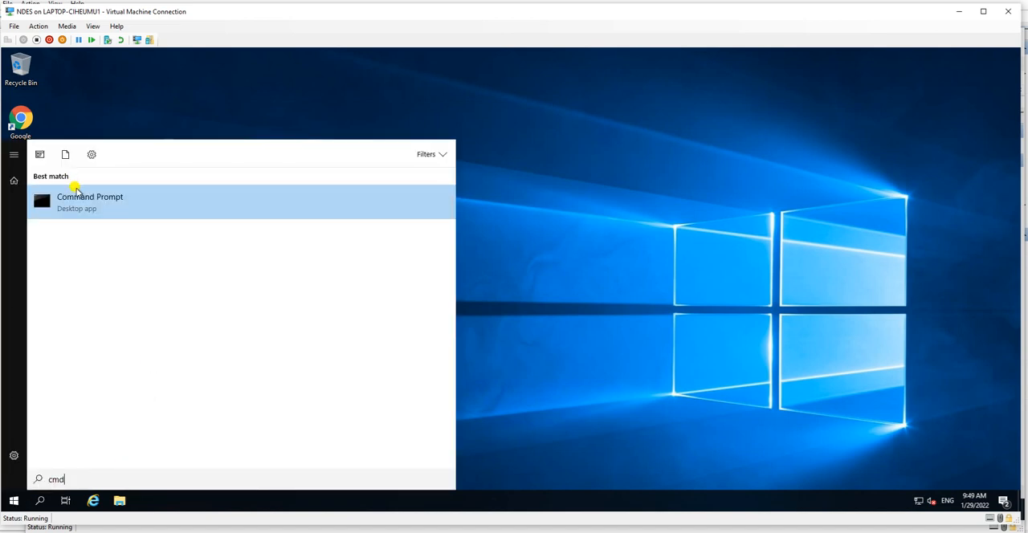
left_click(81, 203)
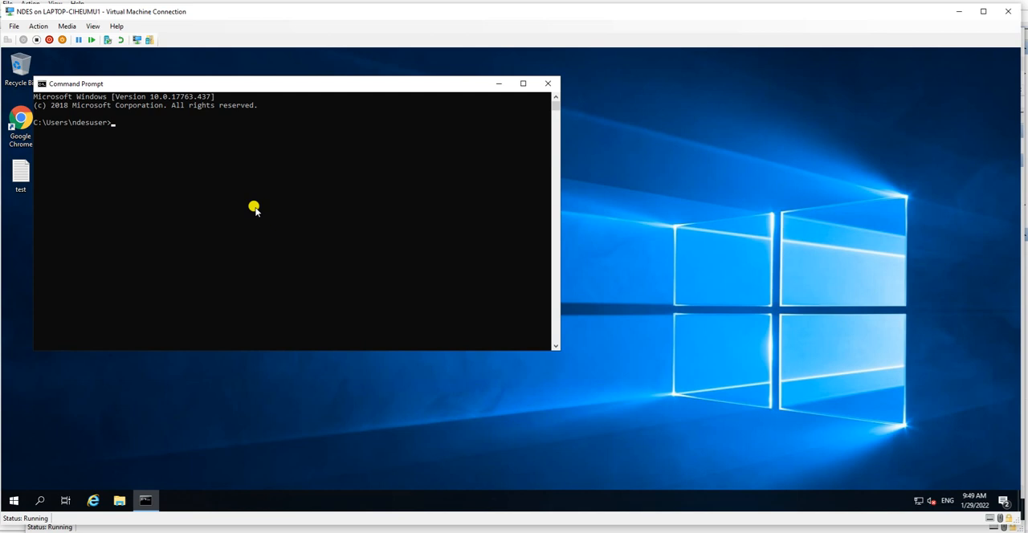
left_click(548, 83)
Step: Run Command Prompt as administrator and force an immediate restart of the NDES server with shutdown -r -f -t 0
key("super")
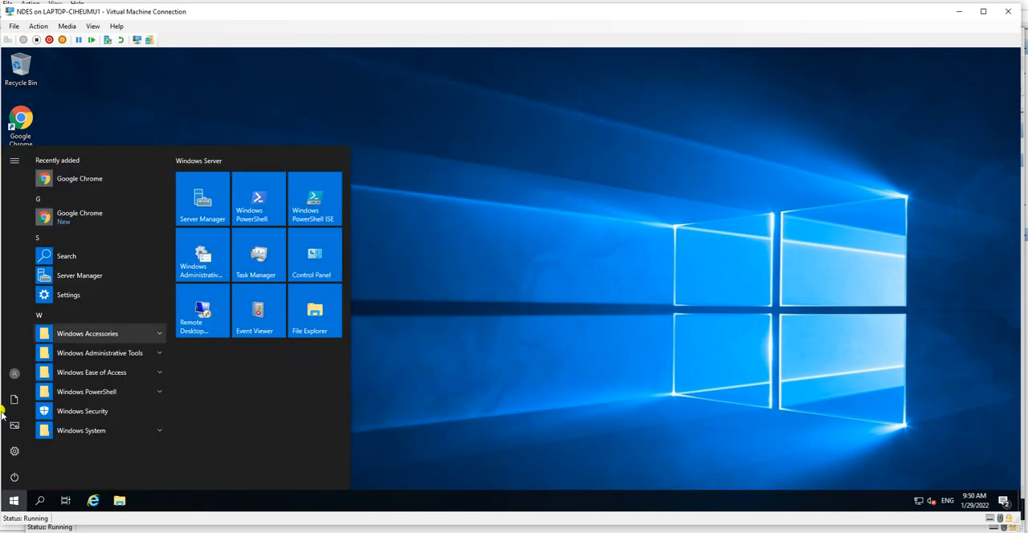
type("cmd")
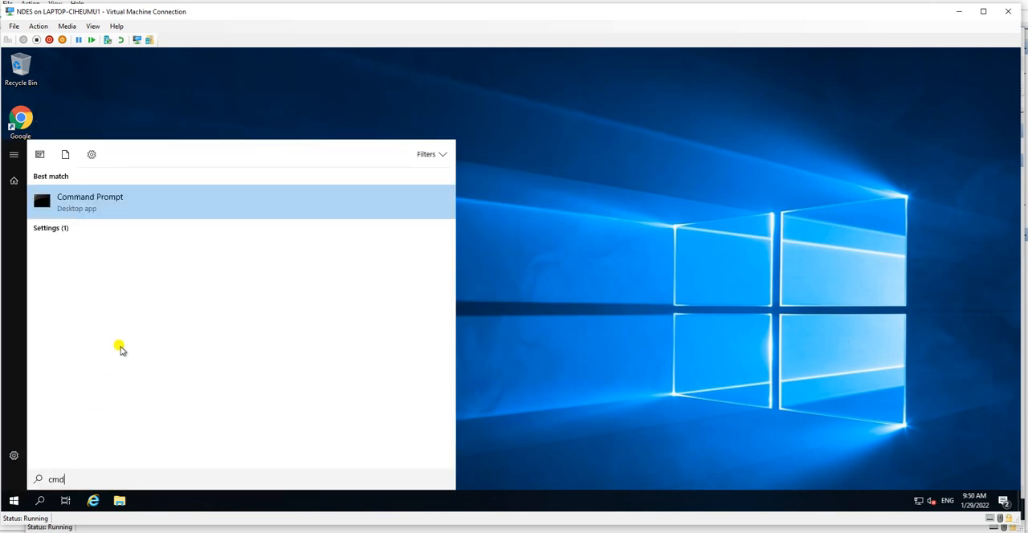
right_click(147, 206)
left_click(195, 214)
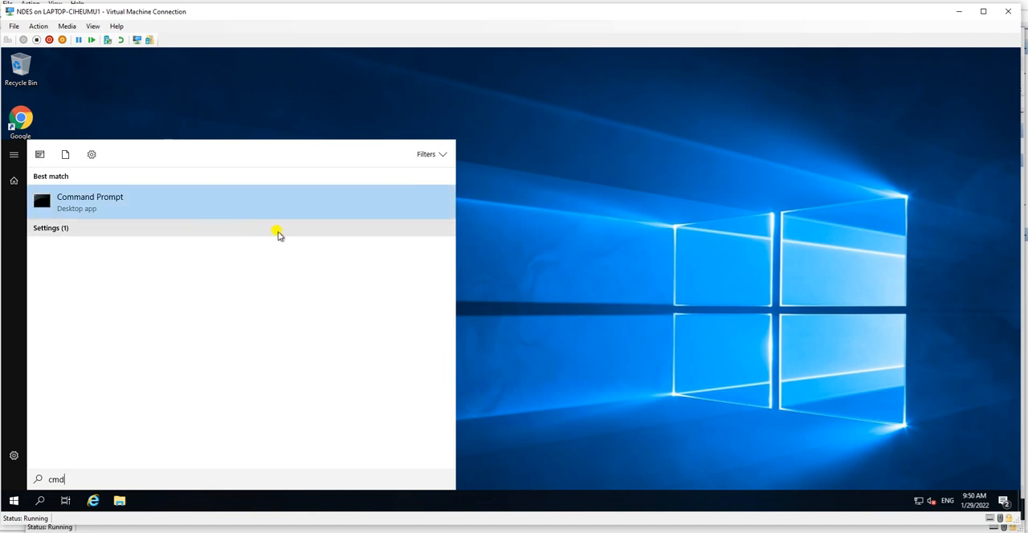
left_click(420, 351)
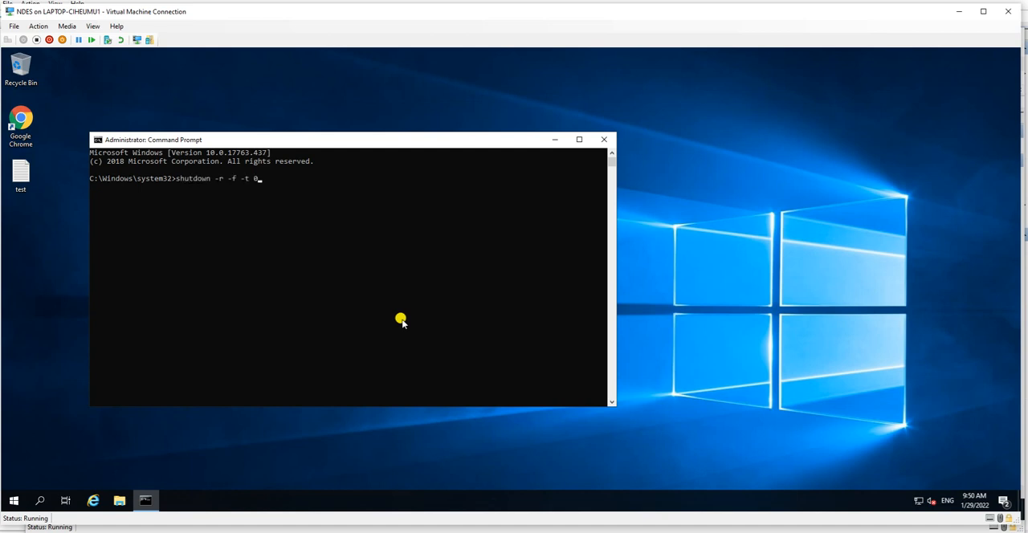
key("Return")
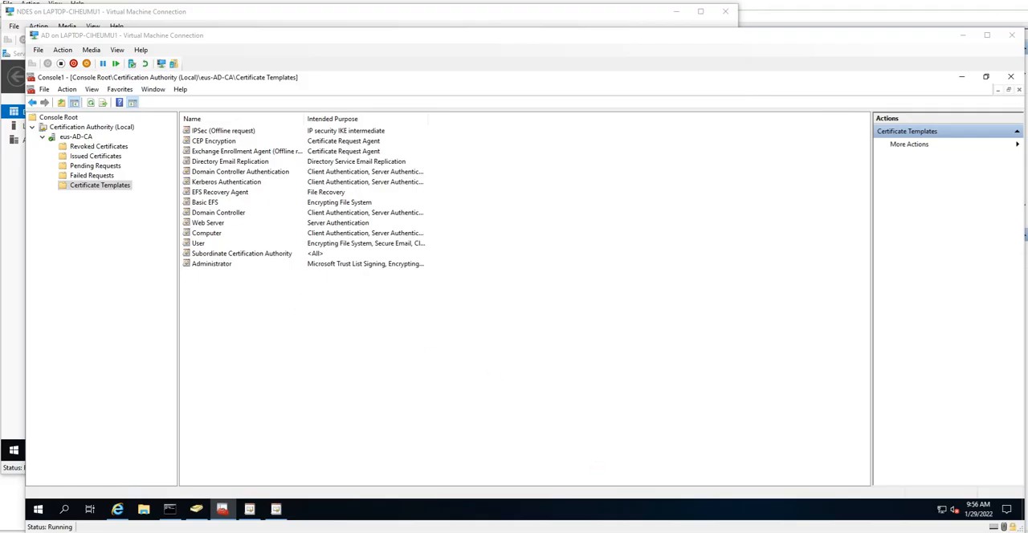
Step: Switch to the NDES virtual machine, dismiss the Shutdown Event Tracker, close Server Manager and its notice, and enlarge the connection window
left_click(516, 511)
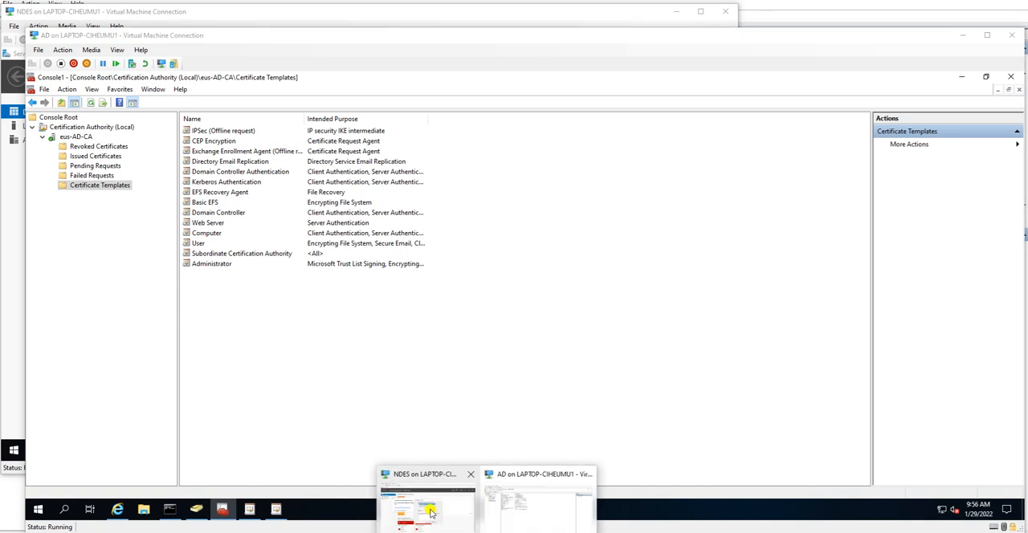
left_click(425, 499)
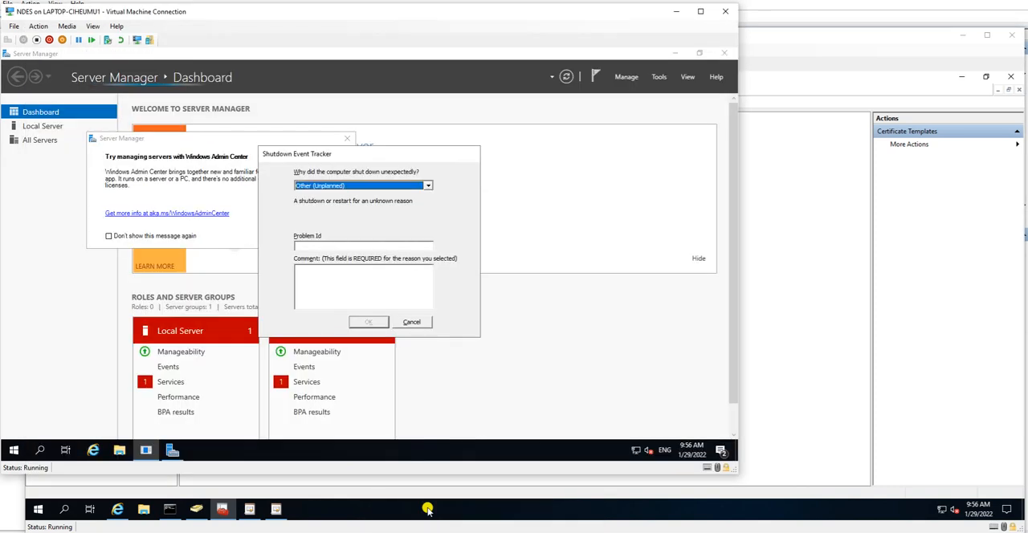
left_click(411, 322)
left_click(347, 139)
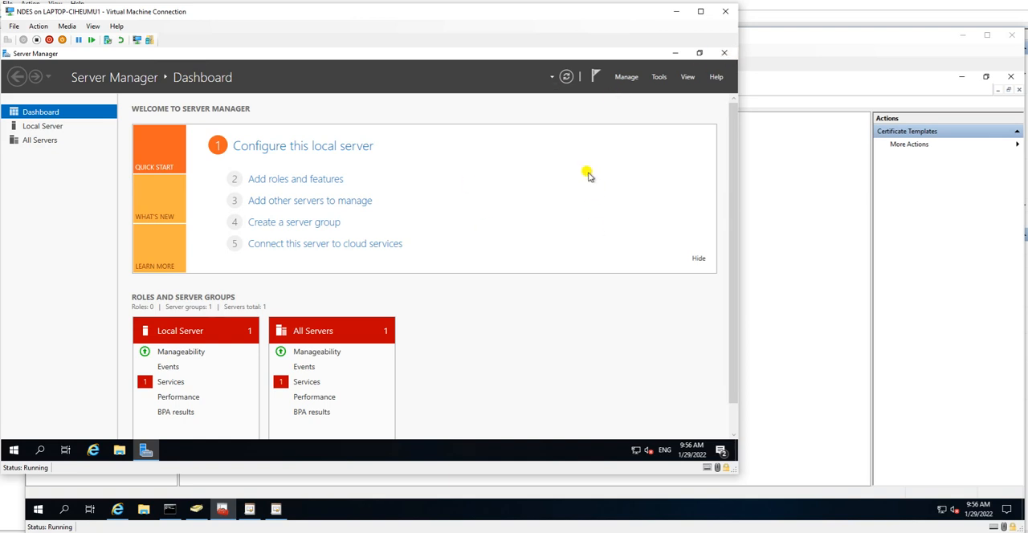
left_click(723, 53)
left_click_drag(732, 470, 1004, 522)
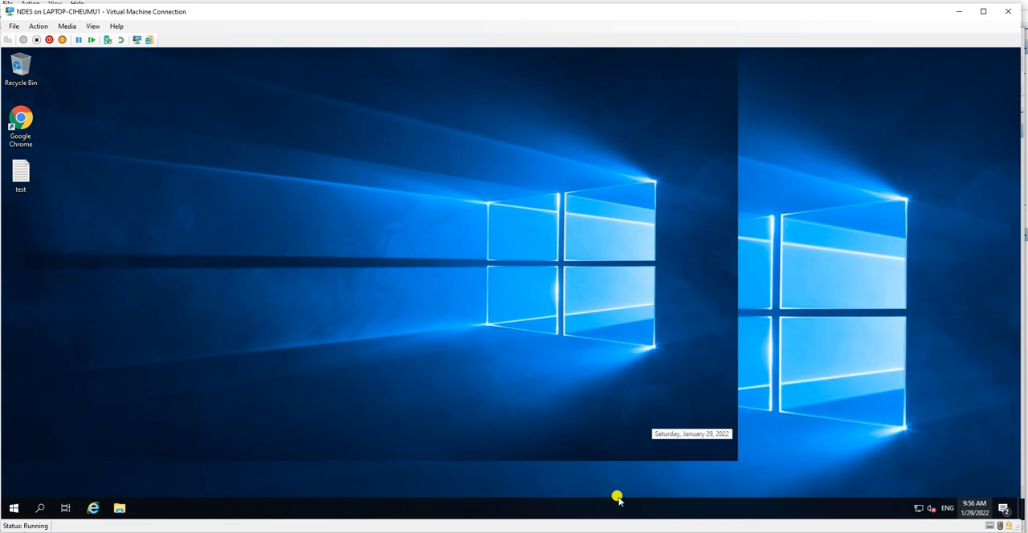
Step: Switch to the AD virtual machine and enable the NDESServer and NDESUser certificate templates for issuing on eus-AD-CA
mouse_move(514, 526)
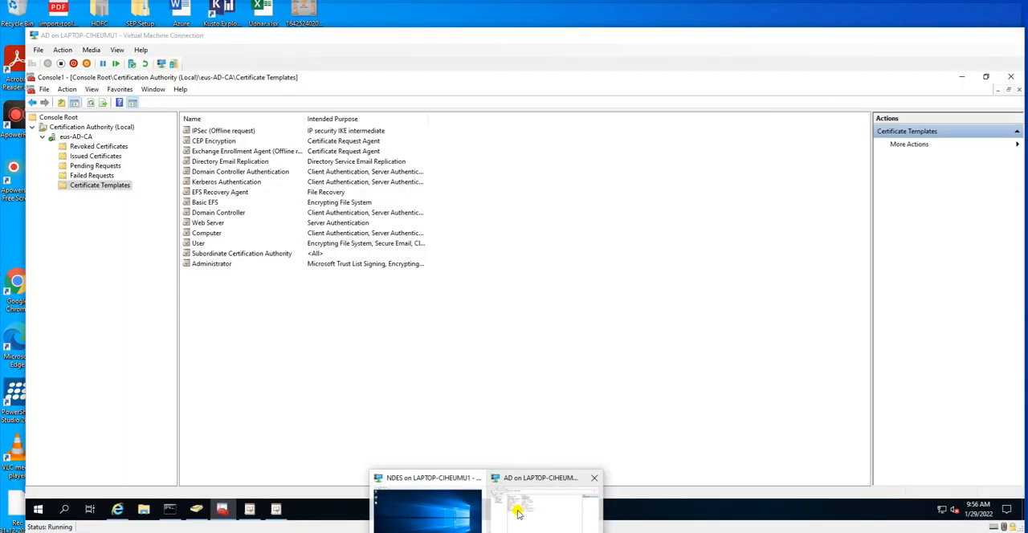
left_click(532, 514)
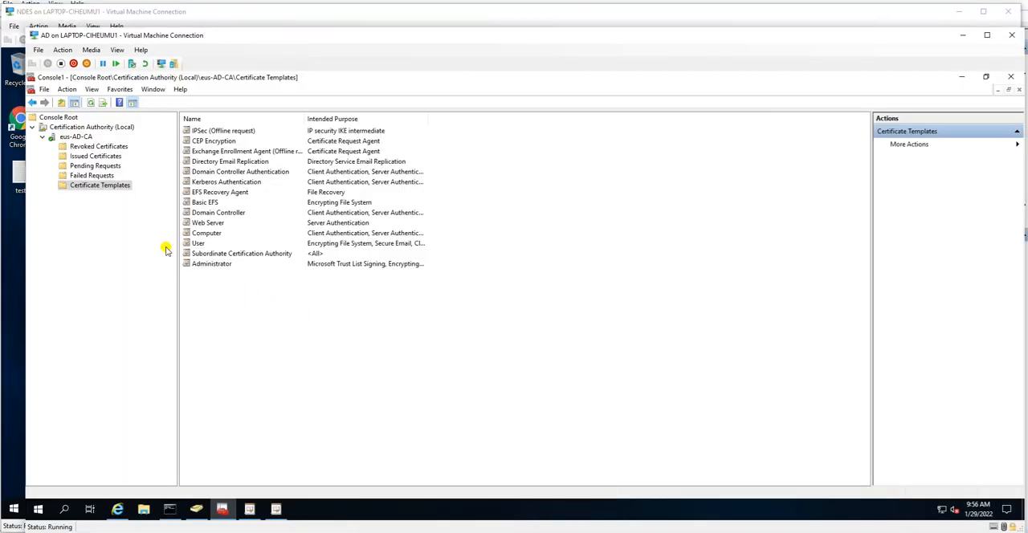
right_click(100, 188)
mouse_move(156, 206)
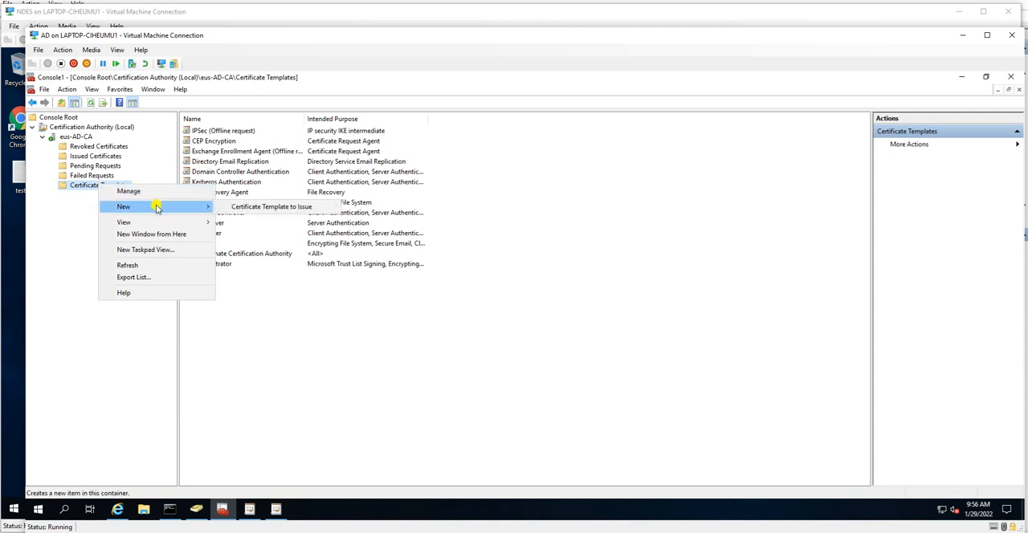
left_click(269, 207)
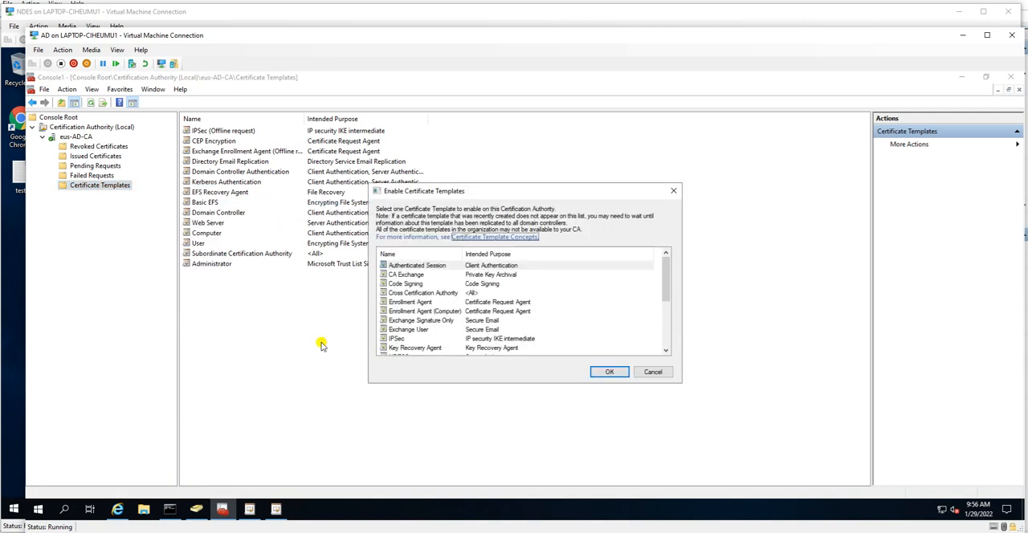
scroll(409, 302, "down", 3)
left_click(406, 293)
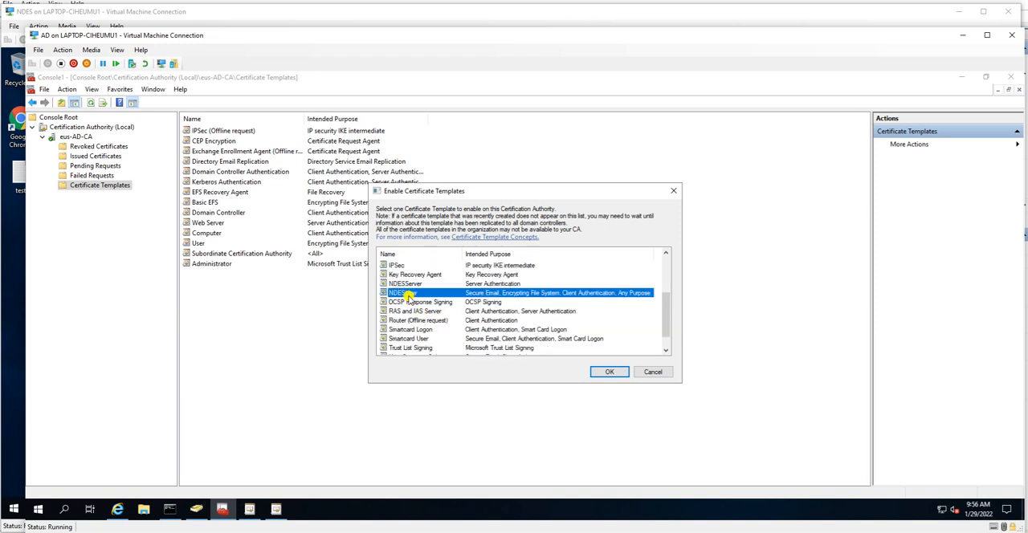
left_click(407, 284, "ctrl")
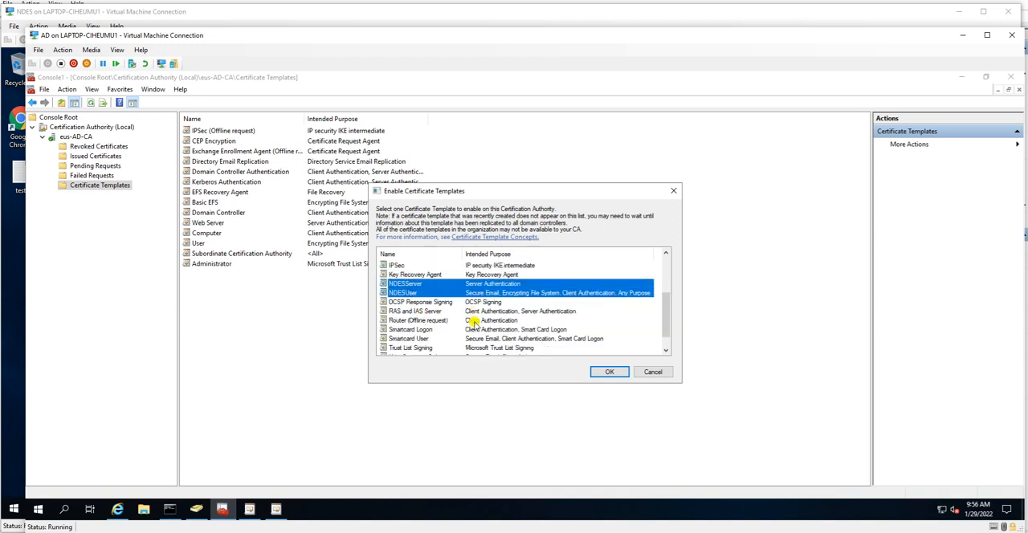
left_click(604, 373)
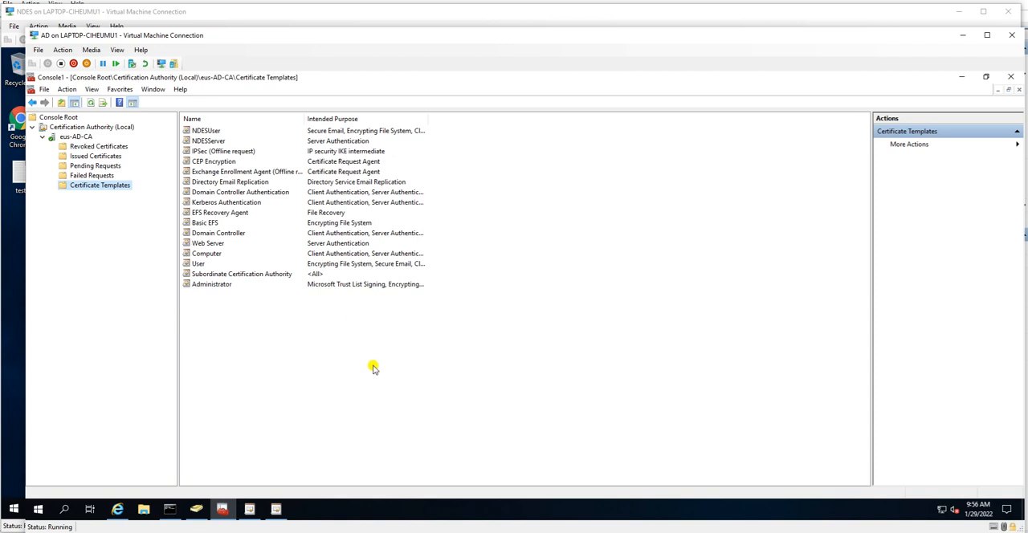
Step: Check eus-AD-CA's issued certificates, pending requests and failed requests for new entries, refreshing the issued certificates list
left_click(93, 157)
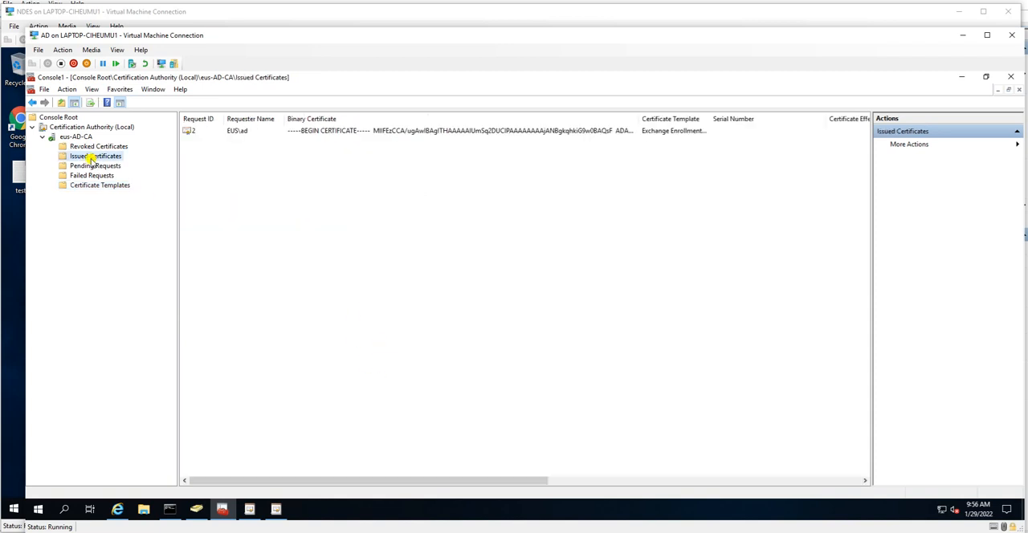
left_click(94, 167)
left_click(93, 175)
left_click(88, 157)
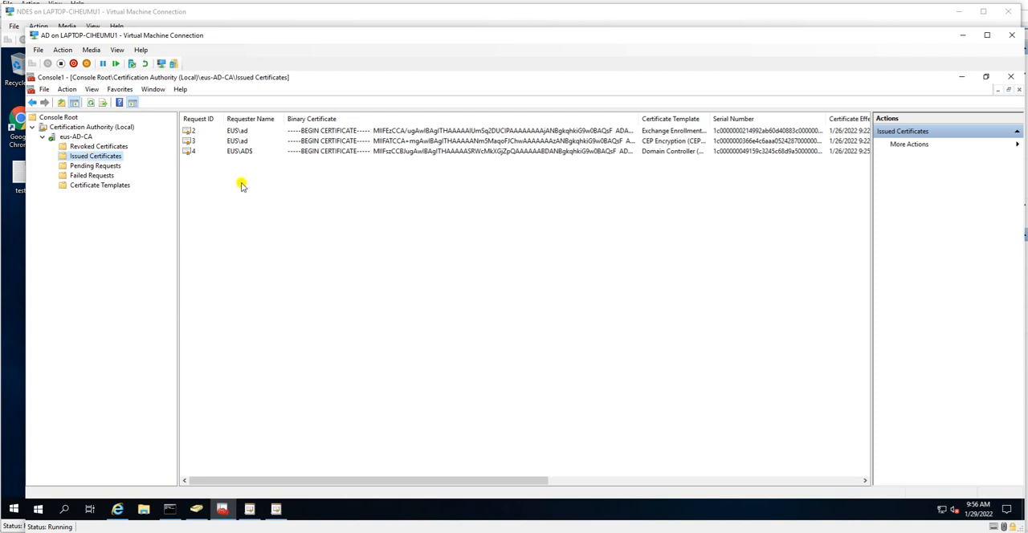
left_click(76, 136)
left_click(92, 165)
left_click(91, 157)
right_click(91, 158)
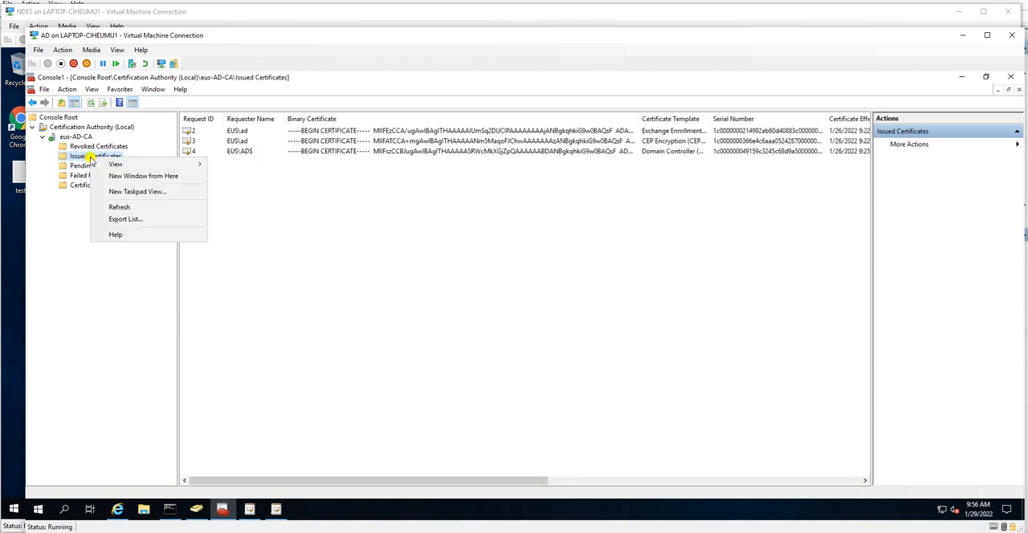
left_click(132, 211)
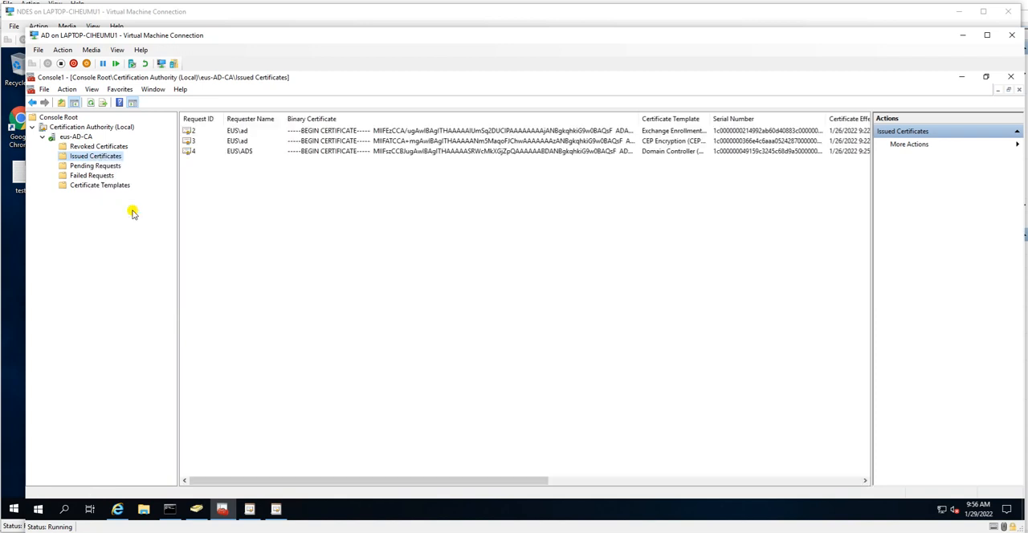
right_click(91, 157)
left_click(120, 202)
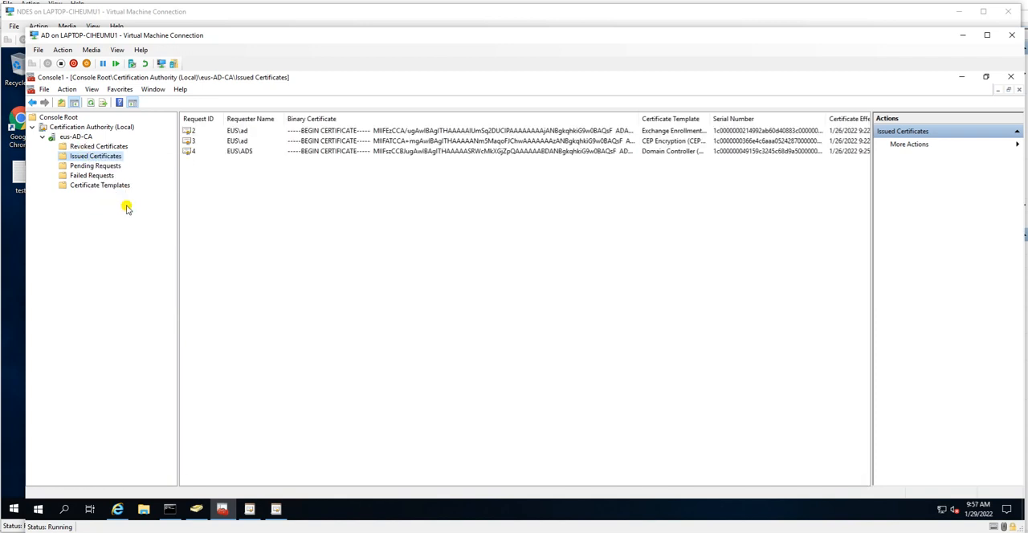
Step: Look through the certificate templates still available to enable on eus-AD-CA, leaving without enabling any, and recheck the issued certificates
left_click(99, 186)
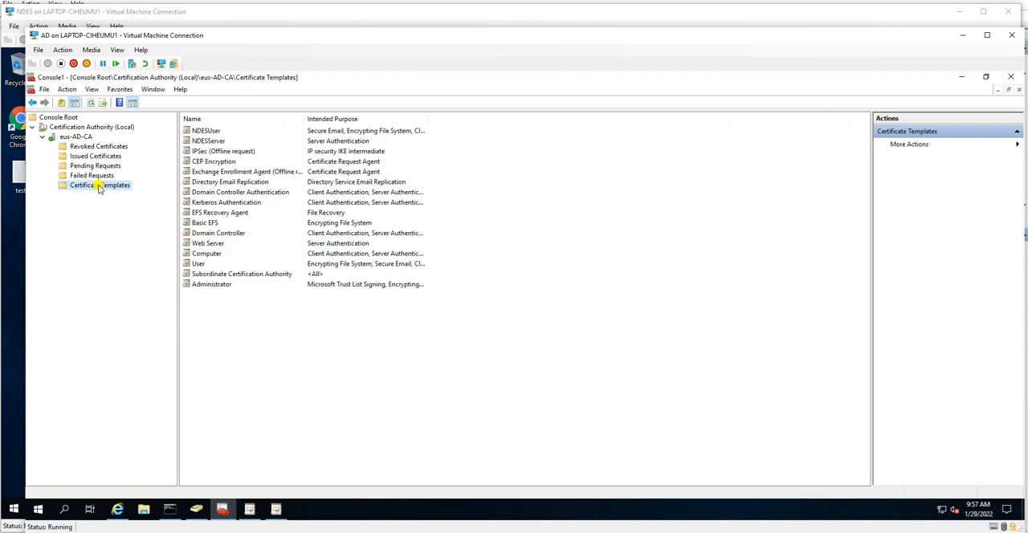
right_click(99, 187)
mouse_move(146, 213)
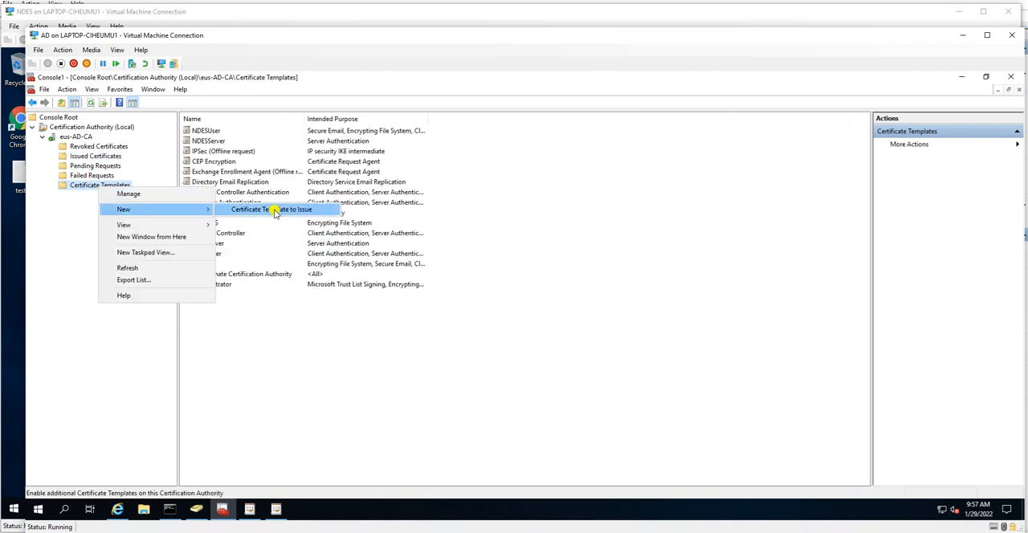
left_click(273, 210)
left_click(408, 312)
scroll(410, 317, "down", 3)
scroll(413, 328, "up", 1)
scroll(416, 328, "down", 1)
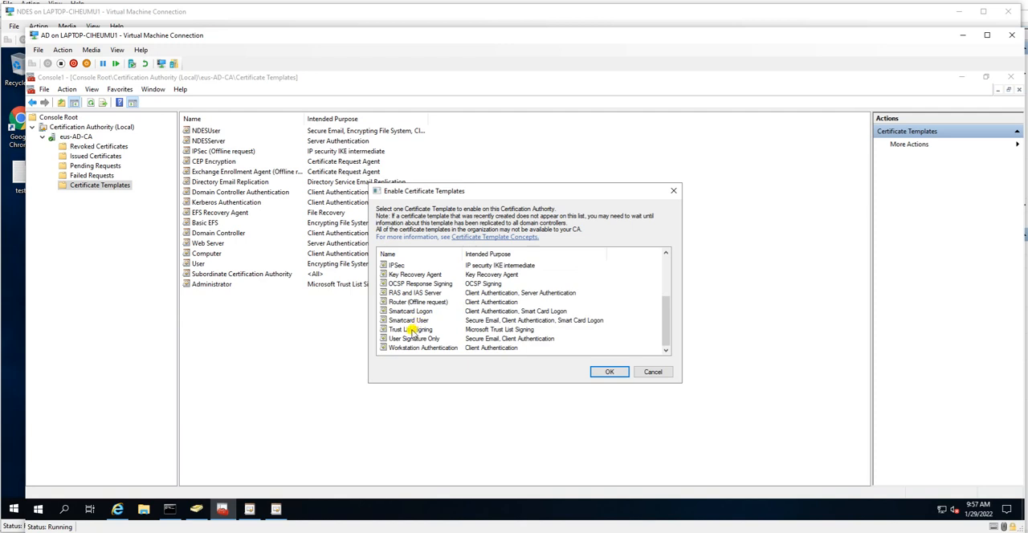
left_click(409, 320)
scroll(414, 317, "up", 2)
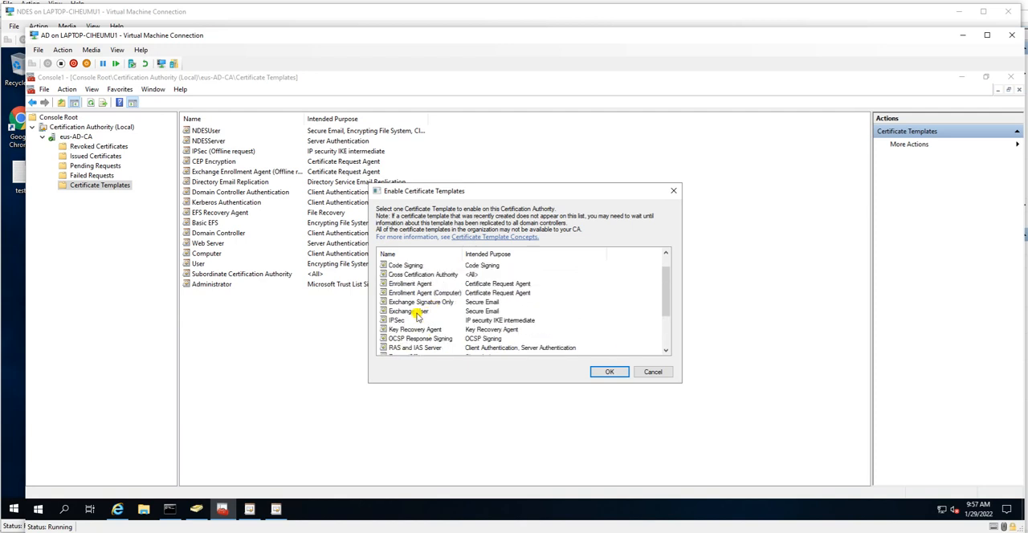
scroll(417, 314, "down", 2)
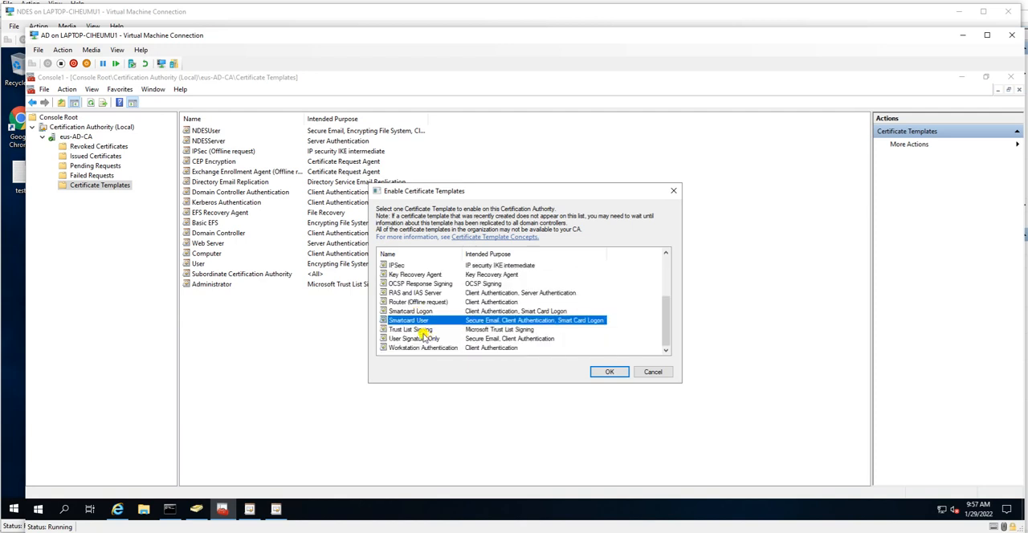
scroll(422, 330, "up", 3)
scroll(417, 297, "down", 2)
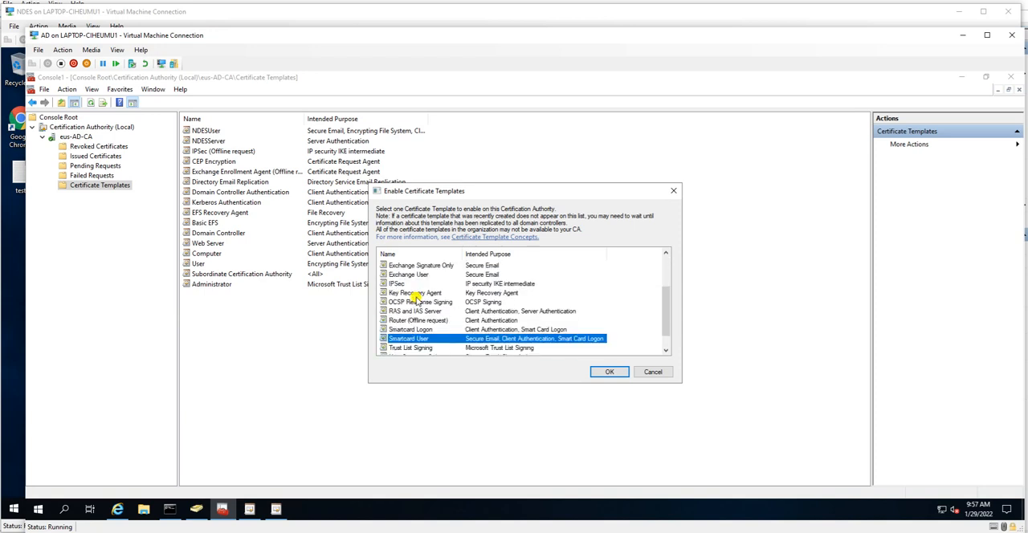
scroll(417, 297, "down", 1)
left_click(419, 338)
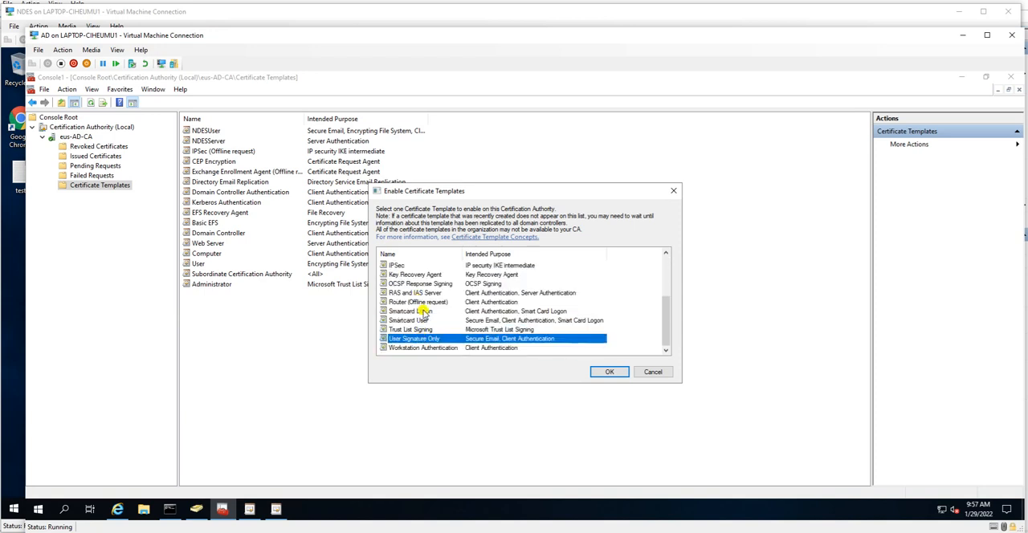
scroll(423, 314, "up", 3)
left_click(620, 370)
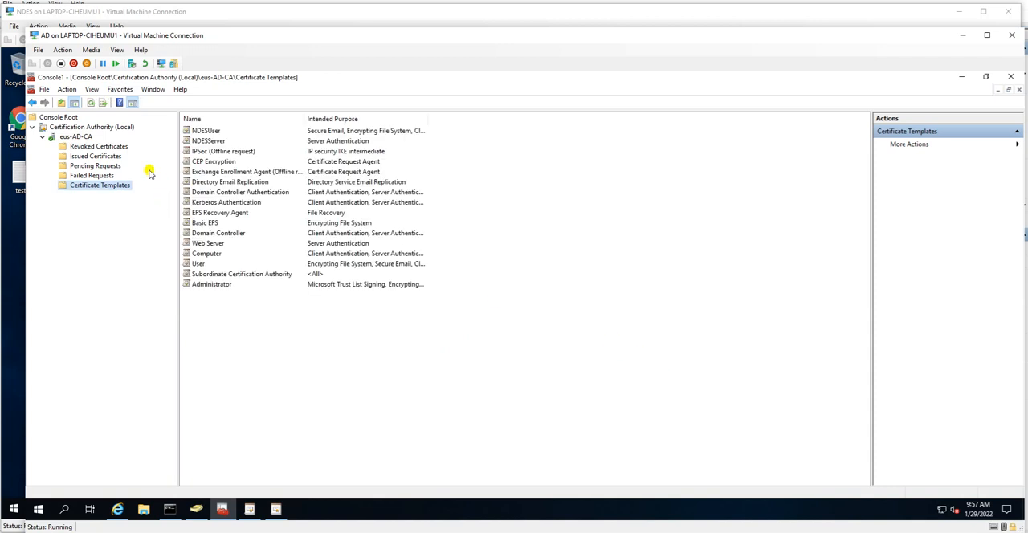
left_click(97, 157)
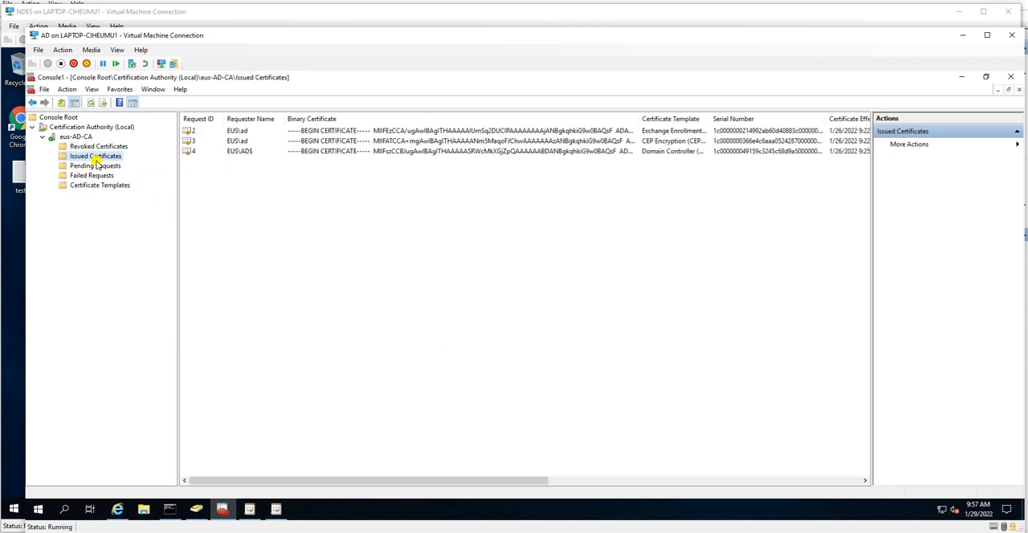
Step: Close the management console without saving its settings and launch a new empty one with mmc from Command Prompt
left_click(1010, 77)
left_click(530, 311)
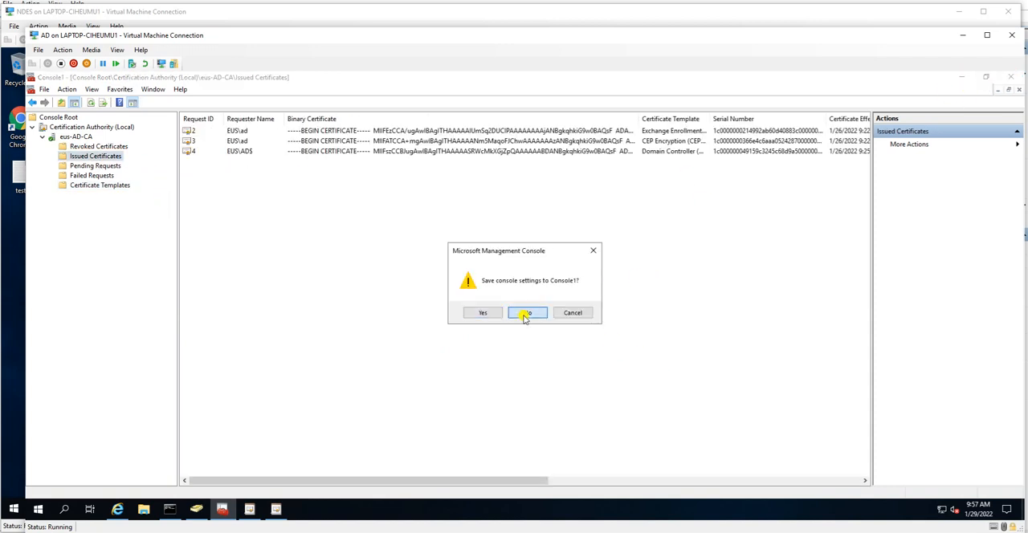
left_click(333, 207)
key("Up")
key("Return")
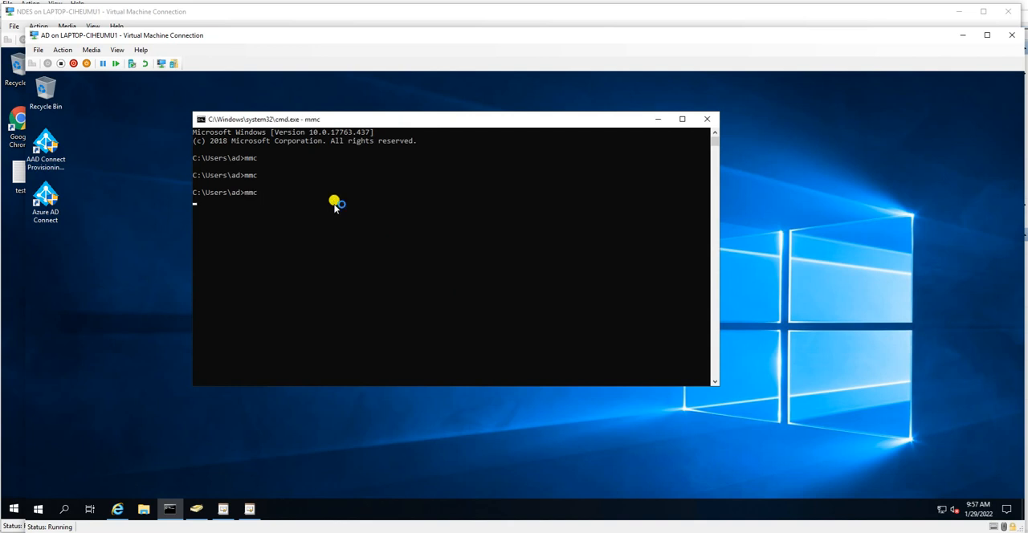
left_click(455, 363)
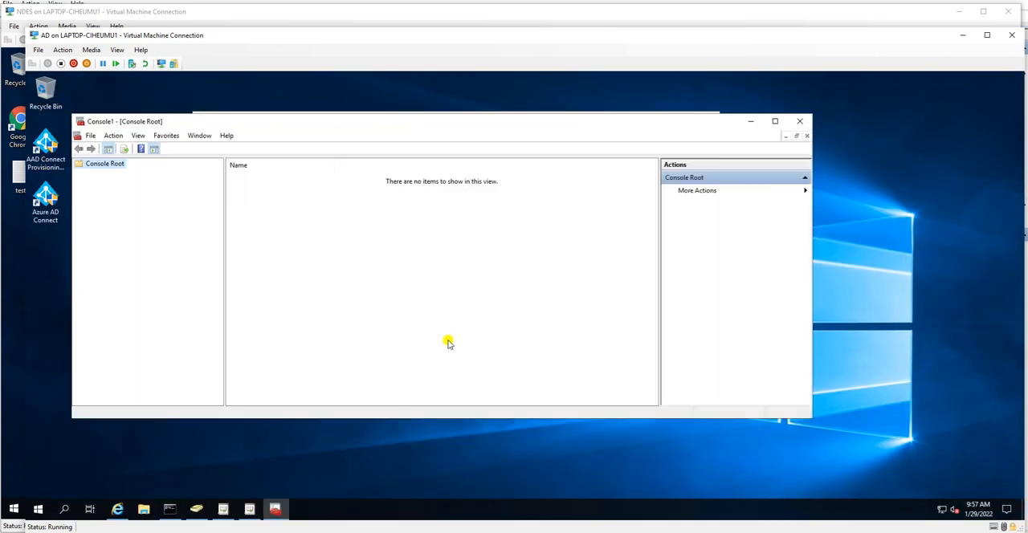
Step: Add the Certification Authority snap-in for the local computer to the empty console
left_click(86, 136)
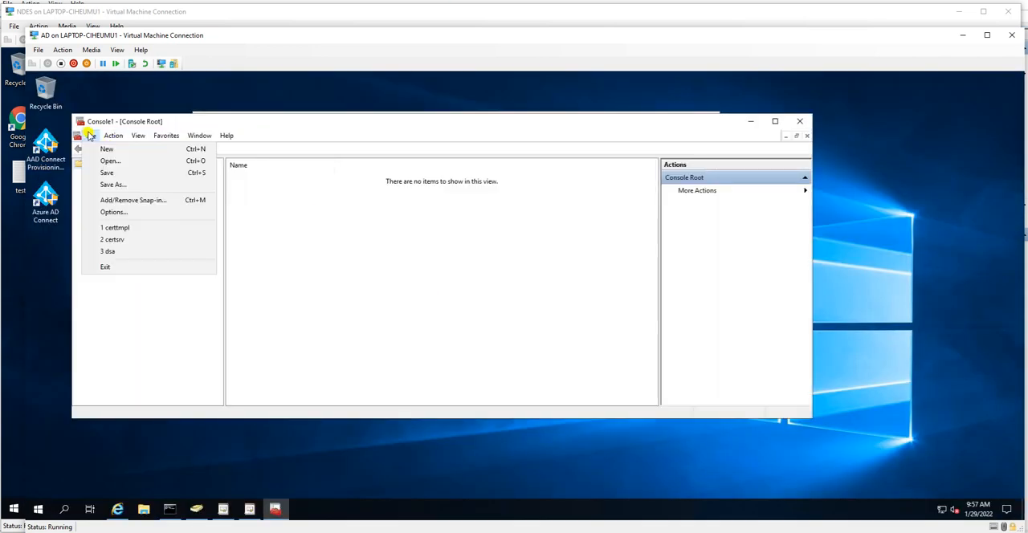
left_click(129, 200)
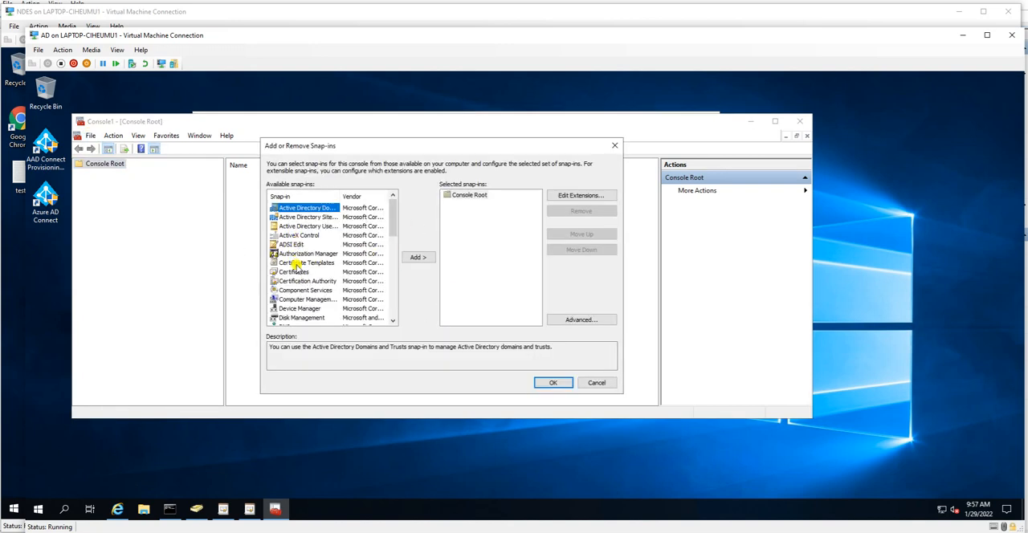
left_click(304, 281)
left_click(418, 257)
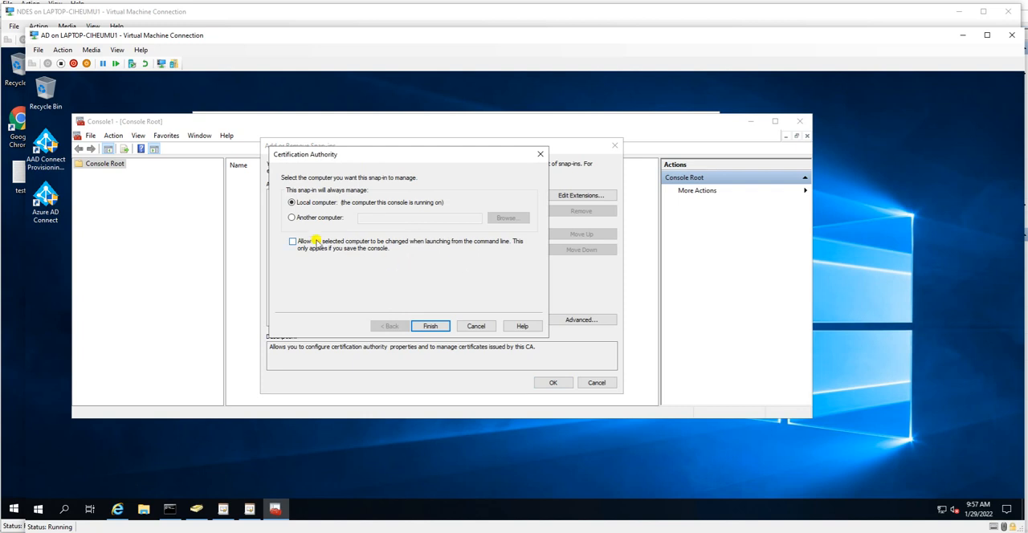
left_click(430, 324)
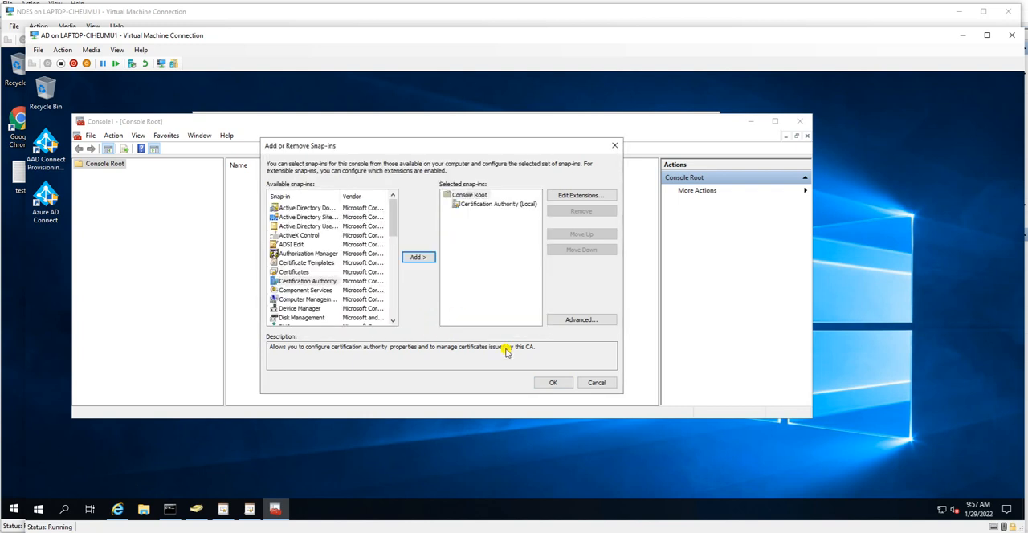
left_click(553, 383)
Step: Expand eus-AD-CA under Certification Authority (Local) and check its issued certificates and pending requests
left_click(90, 175)
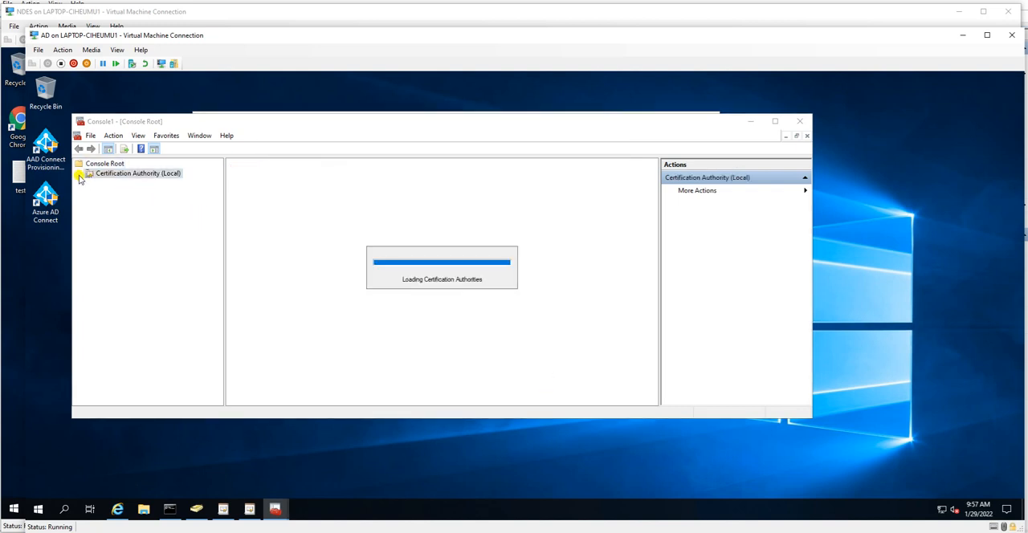
left_click(112, 184)
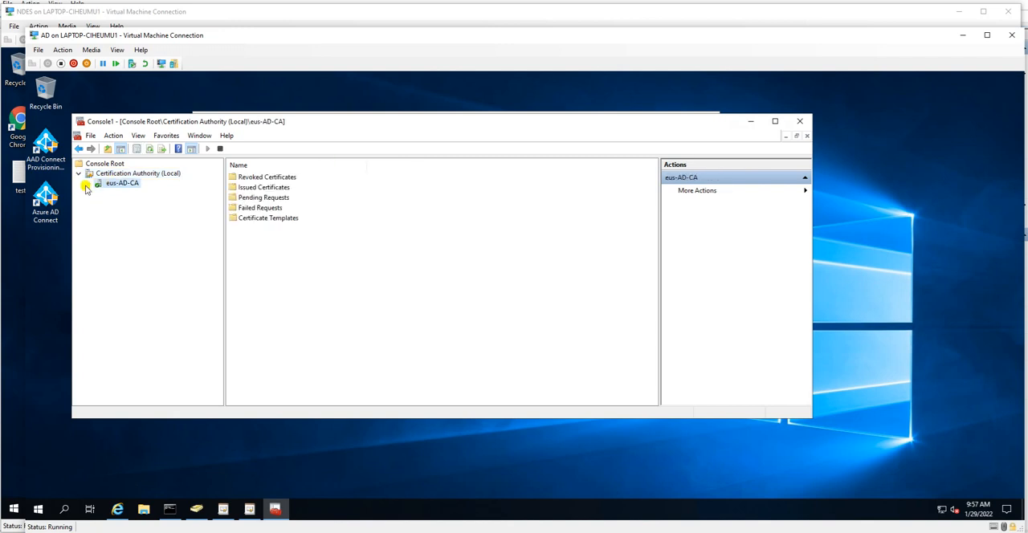
left_click(89, 184)
left_click(121, 203)
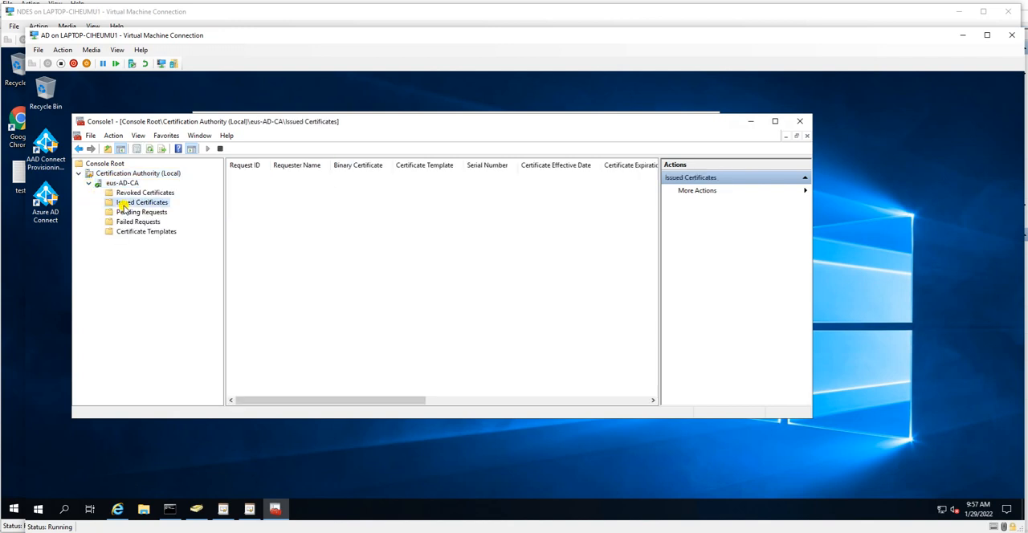
left_click_drag(394, 399, 306, 386)
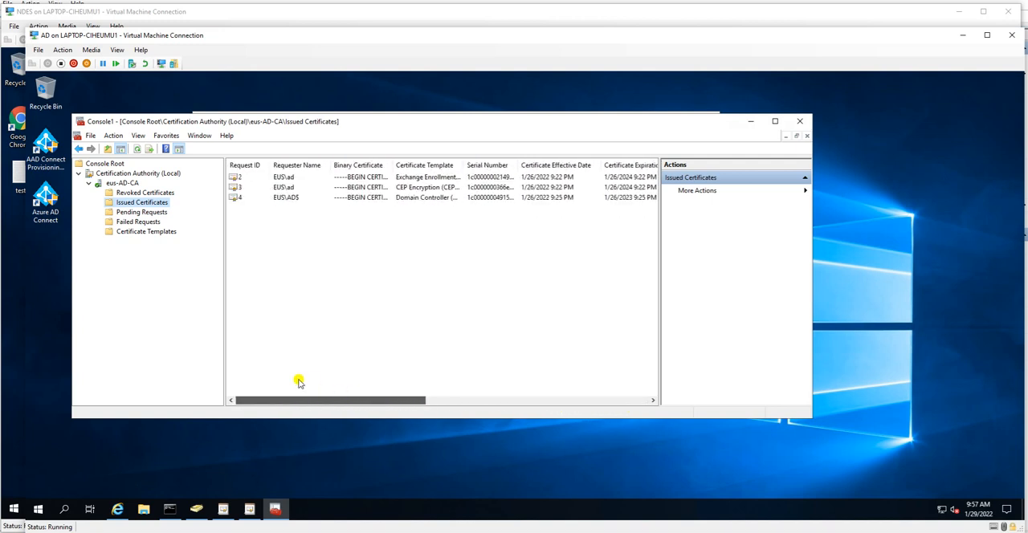
left_click(142, 212)
left_click(137, 203)
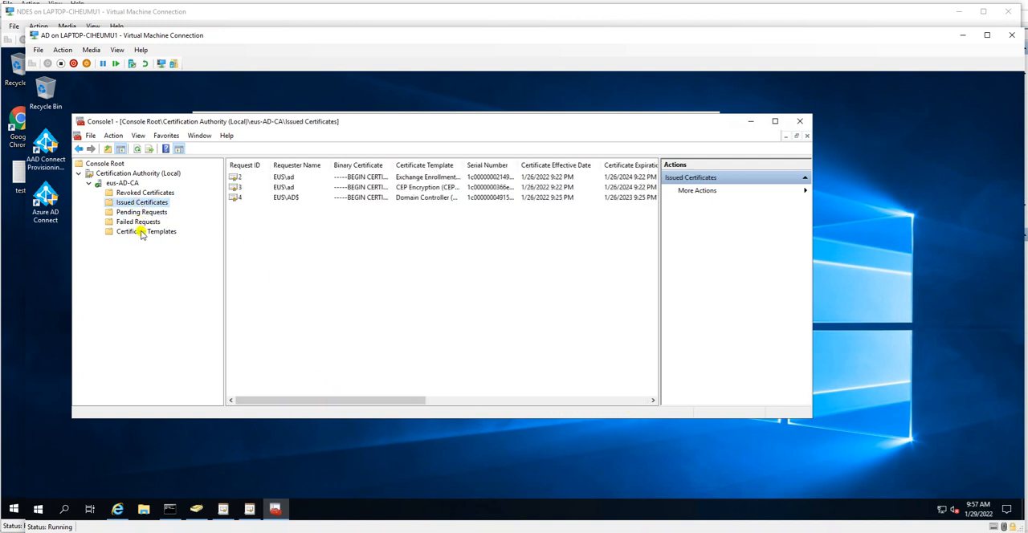
Step: Check the properties of the NDESServer template among eus-AD-CA's enabled certificate templates, leaving them unmodified
left_click(142, 231)
right_click(142, 233)
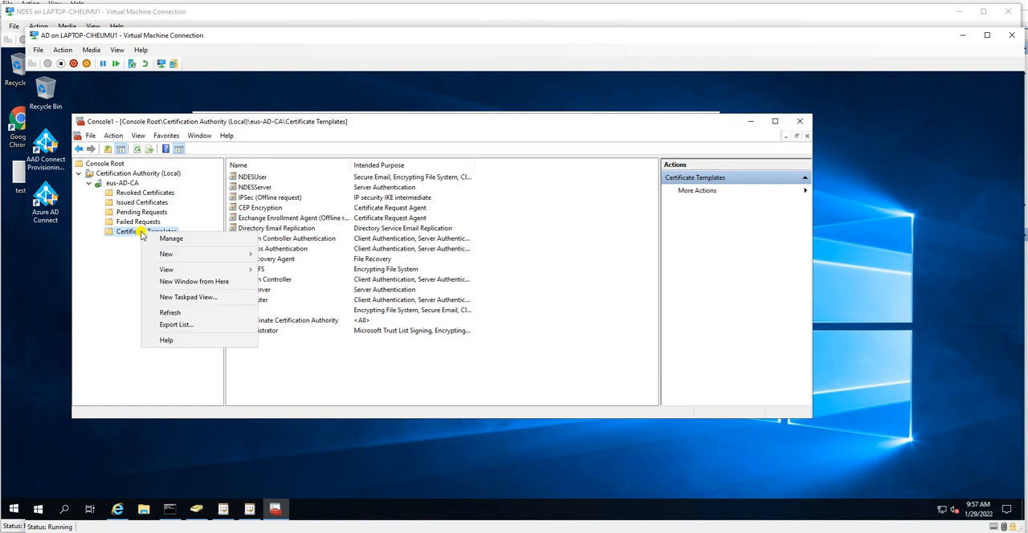
left_click(265, 188)
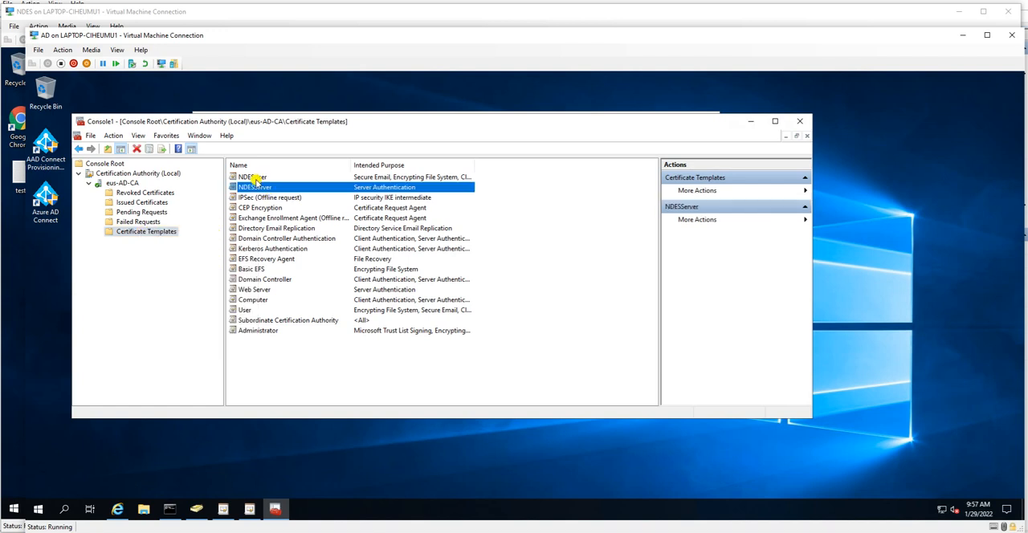
left_click(252, 178, "ctrl")
right_click(252, 178)
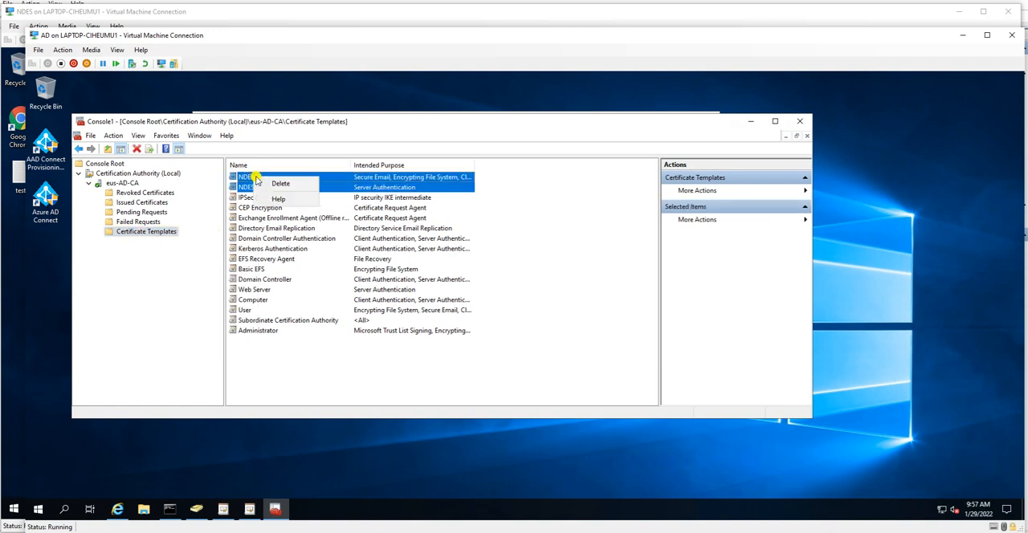
left_click(245, 187)
right_click(250, 189)
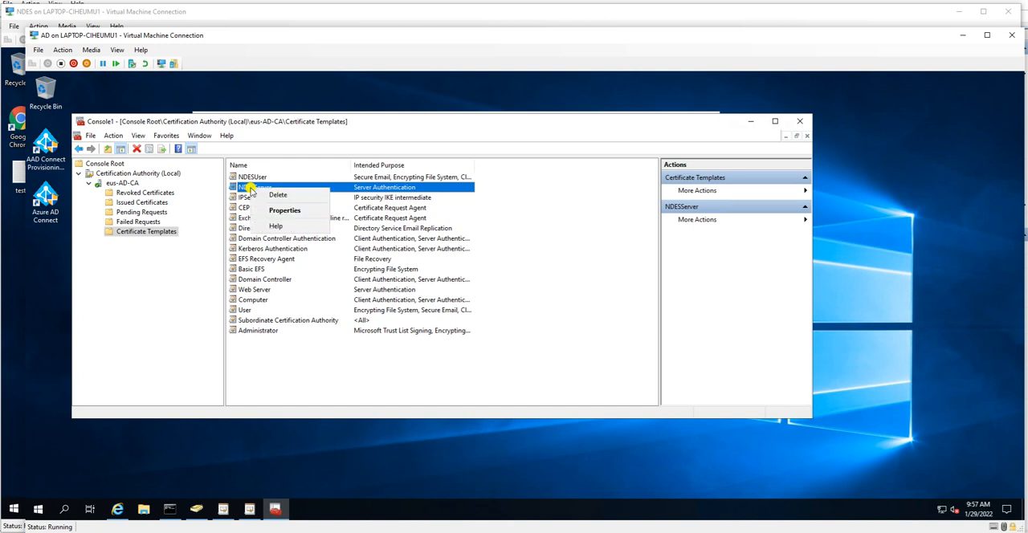
left_click(281, 211)
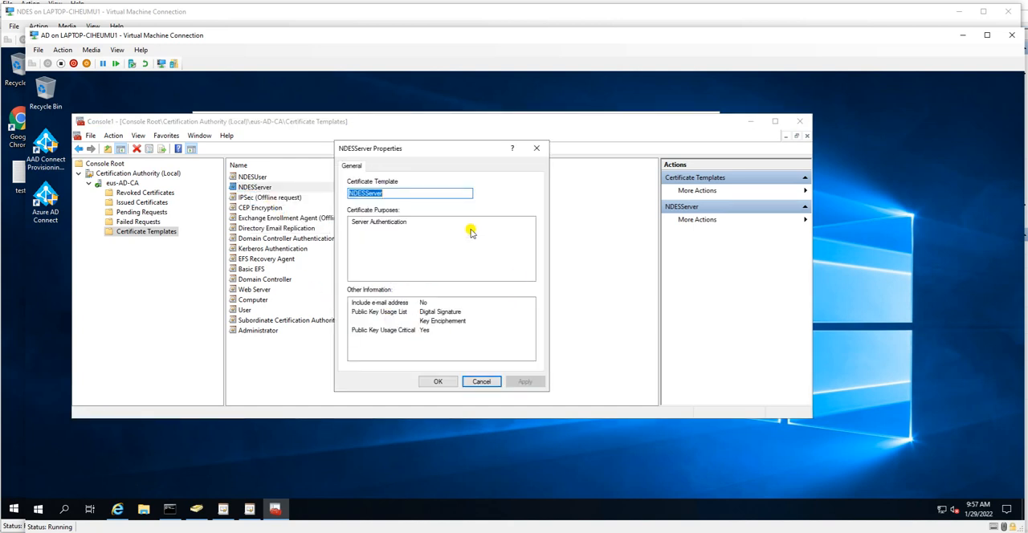
left_click(482, 382)
Step: Open the Certificate Templates Console from eus-AD-CA and bring up the properties of the NDESServer template
right_click(157, 234)
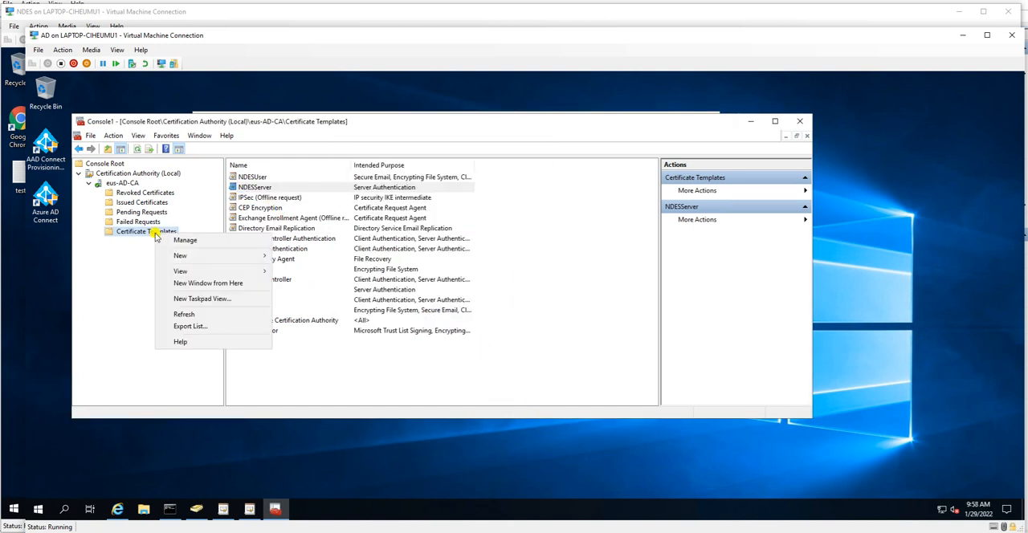
left_click(196, 240)
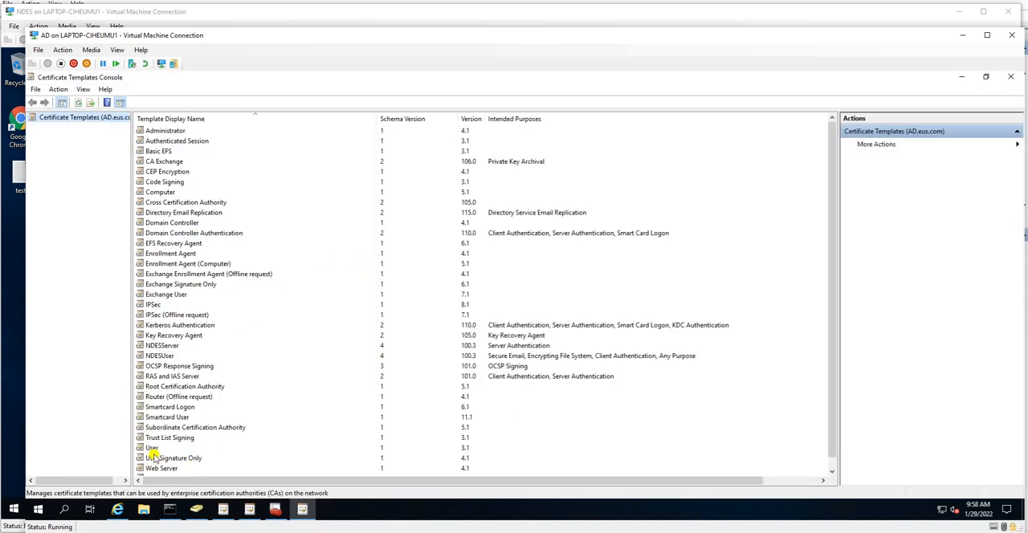
left_click(153, 449)
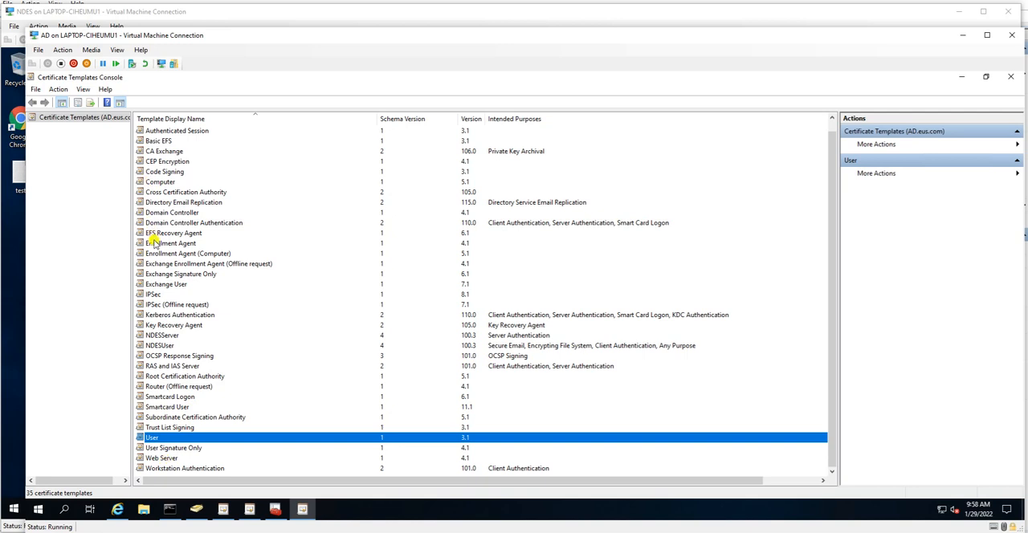
left_click(151, 234)
left_click(160, 326)
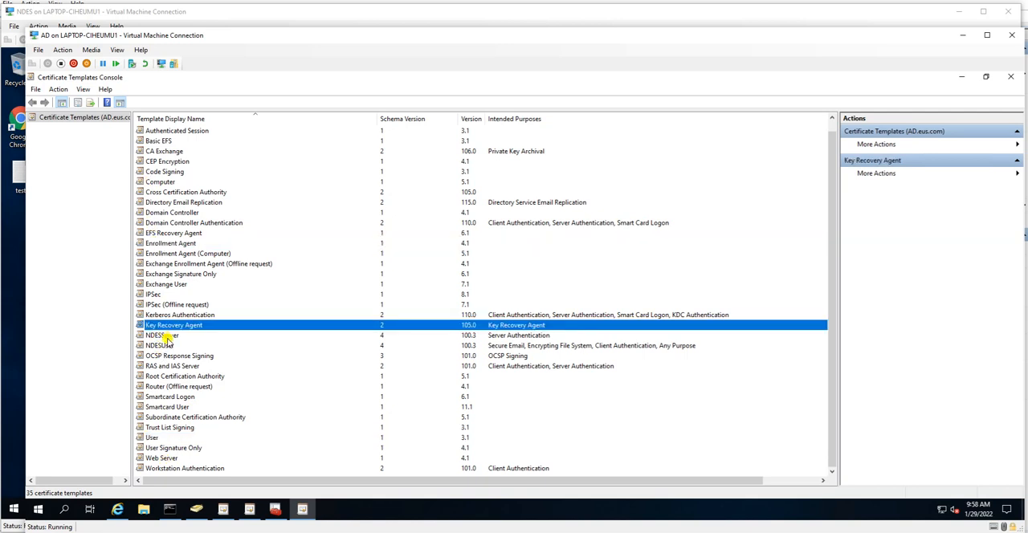
left_click(165, 335)
right_click(165, 336)
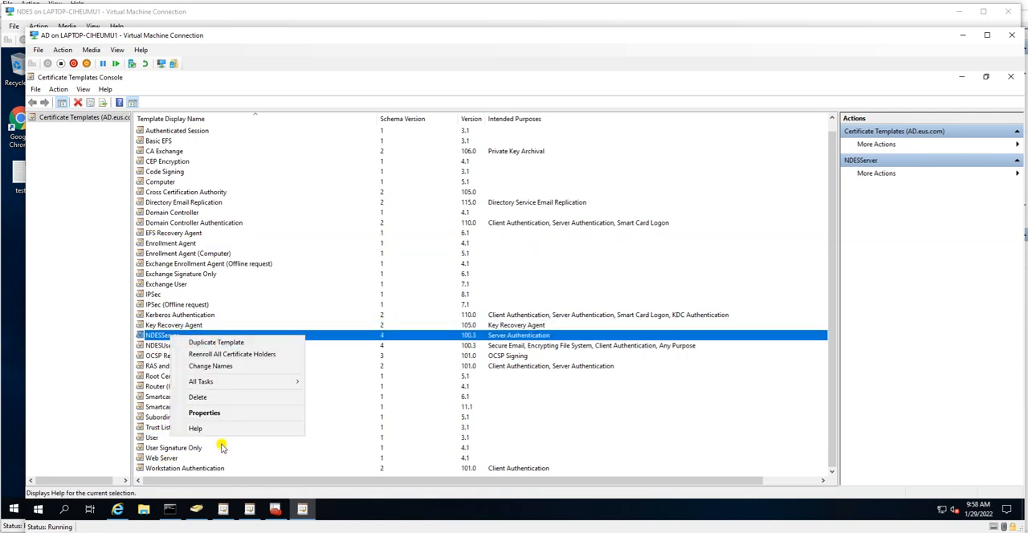
left_click(214, 414)
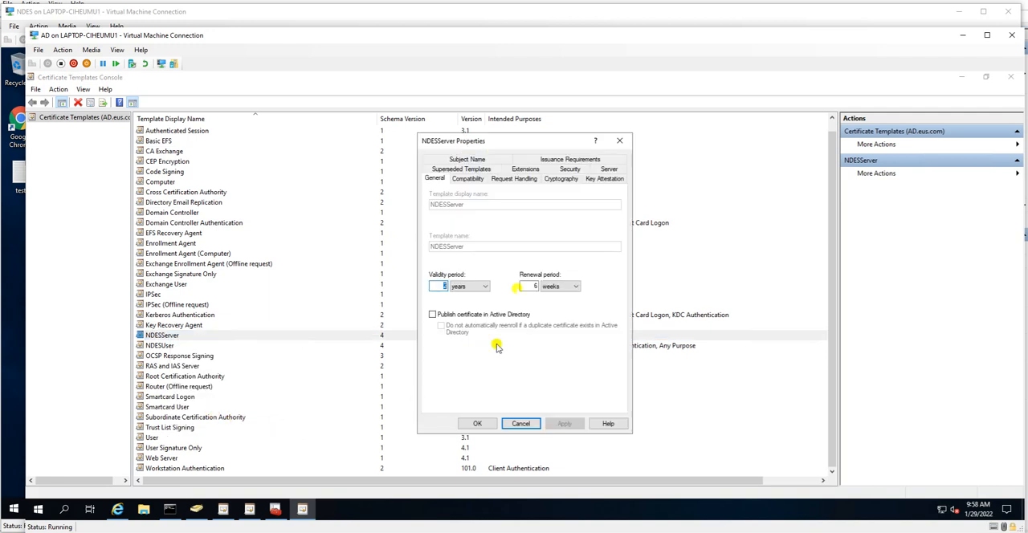
Step: Review the NDESServer template's security permissions for the ndesuser and NDES$ accounts, closing the properties without changes
left_click(606, 170)
left_click(570, 179)
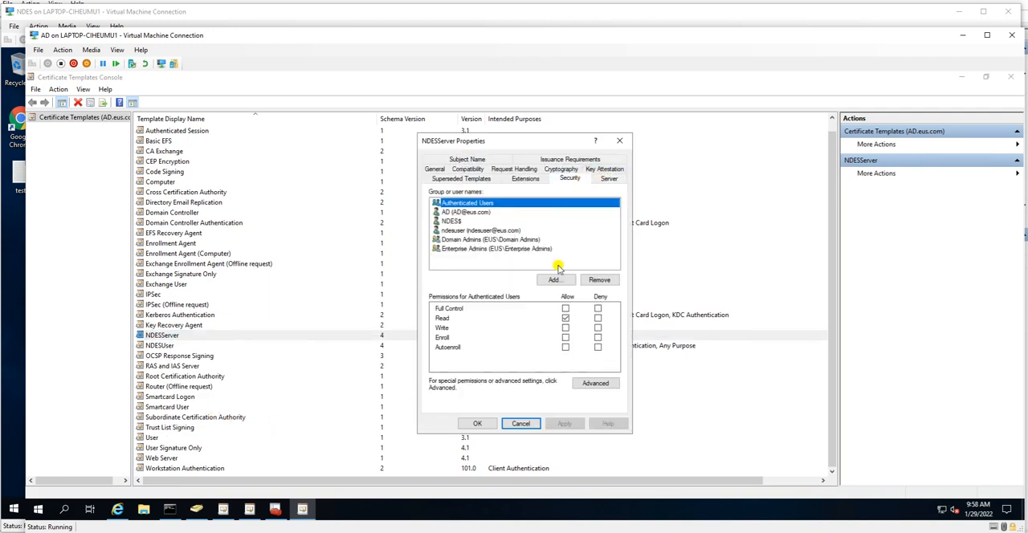
left_click(457, 230)
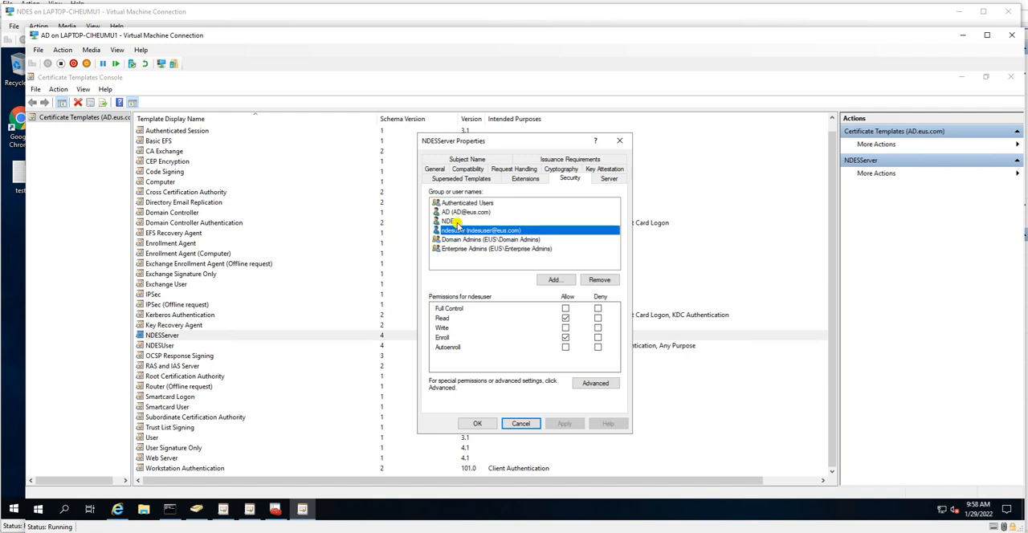
left_click(455, 222)
left_click(520, 424)
Step: Review the ndesuser account's security permissions on the NDESUser template without changing them, and close the Certificate Templates Console
right_click(171, 347)
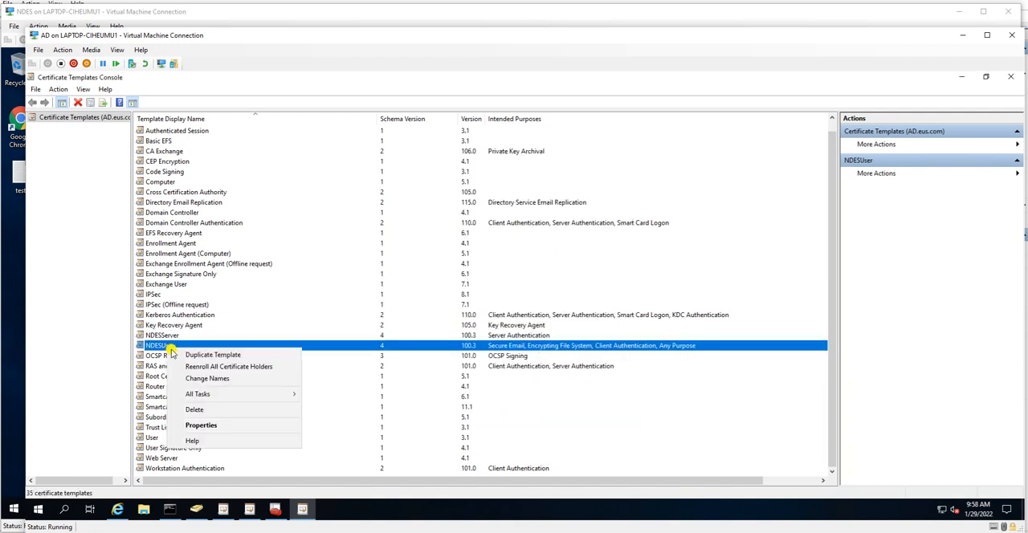
left_click(201, 425)
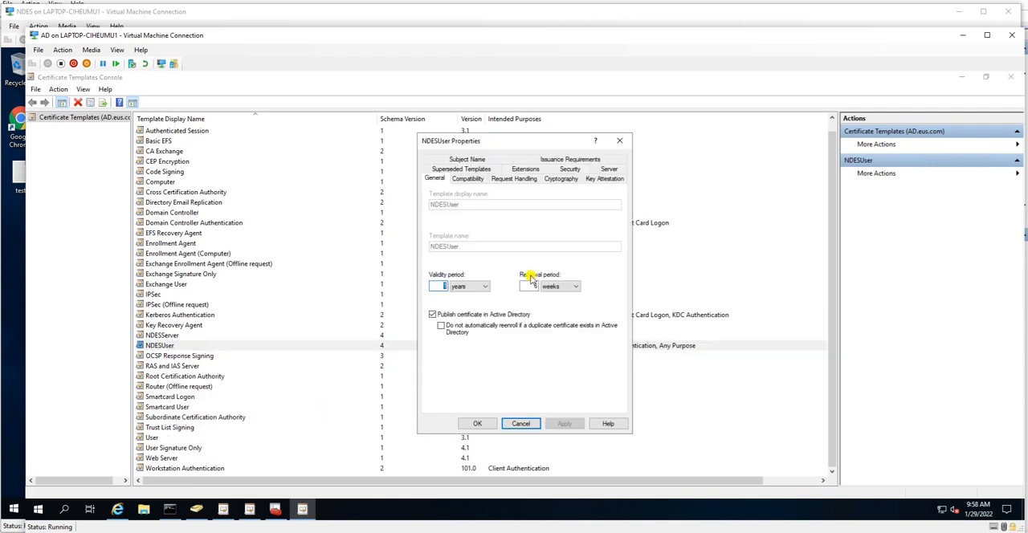
left_click(574, 169)
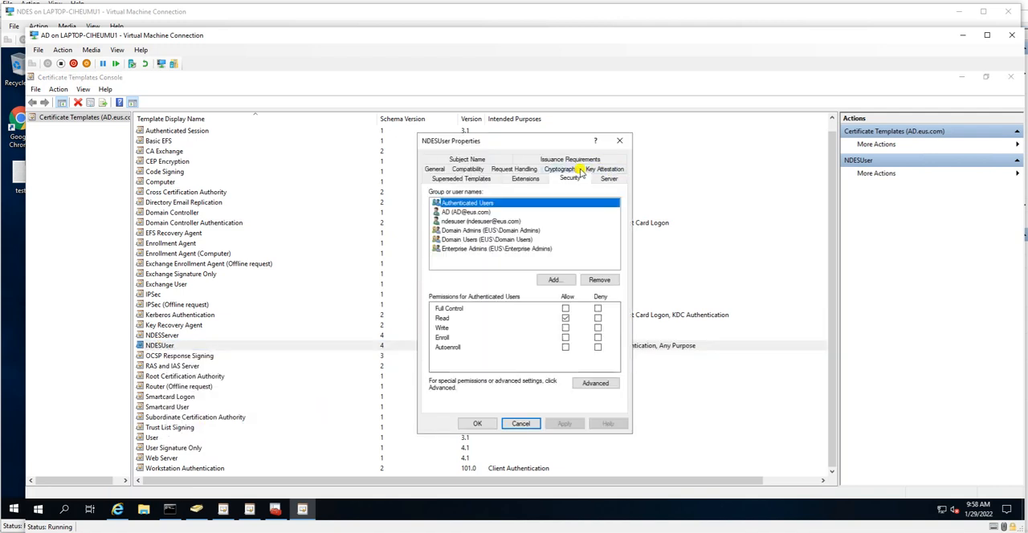
left_click(481, 221)
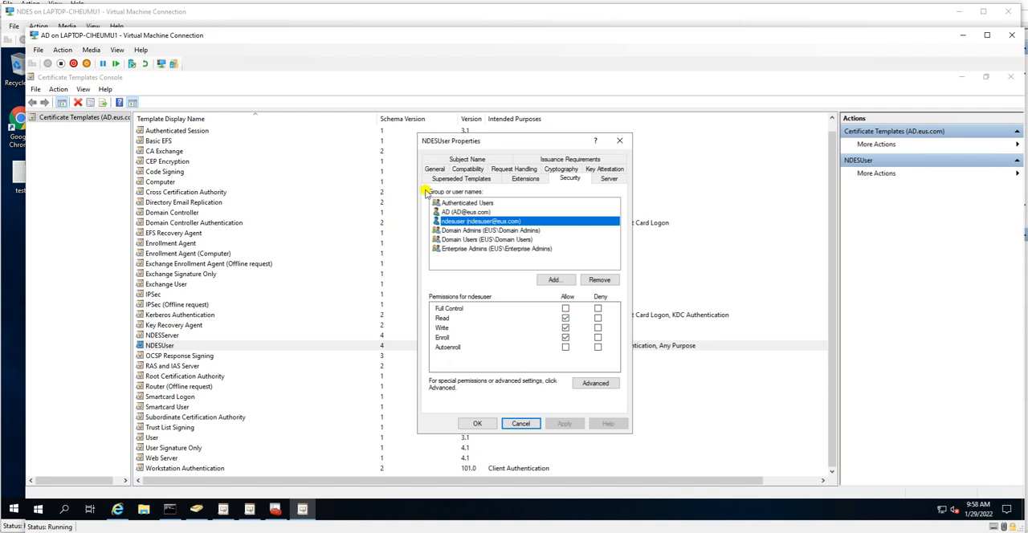
left_click(529, 424)
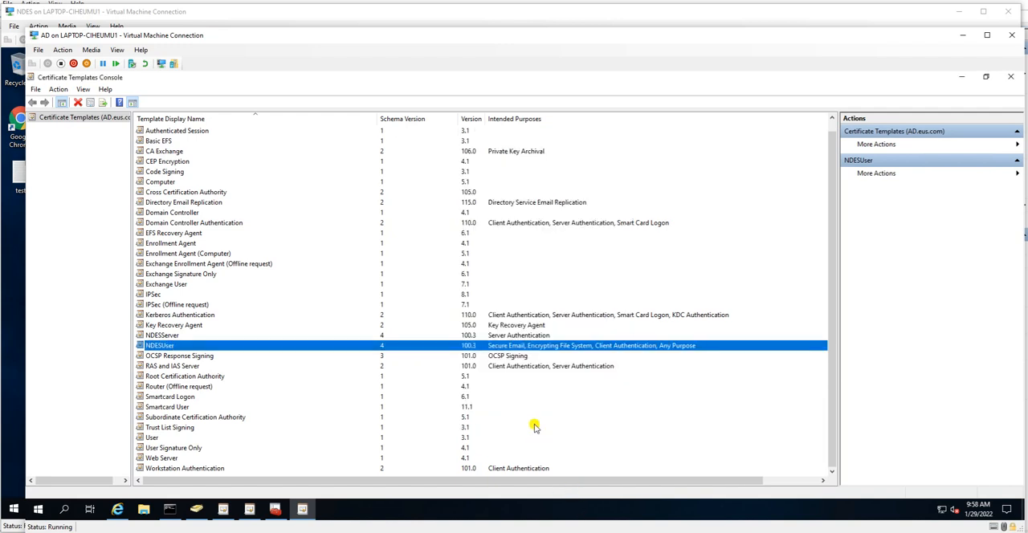
left_click(92, 118)
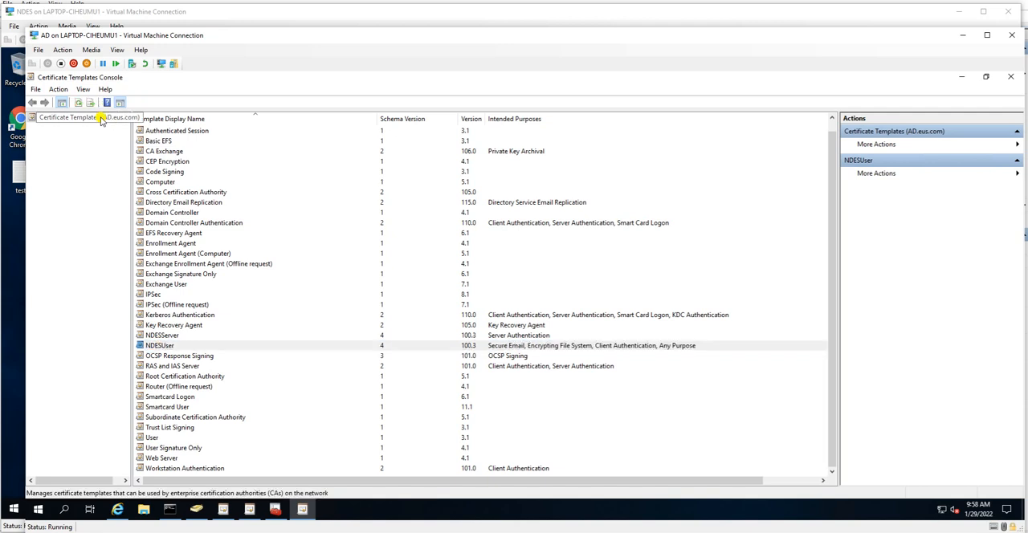
left_click(158, 346)
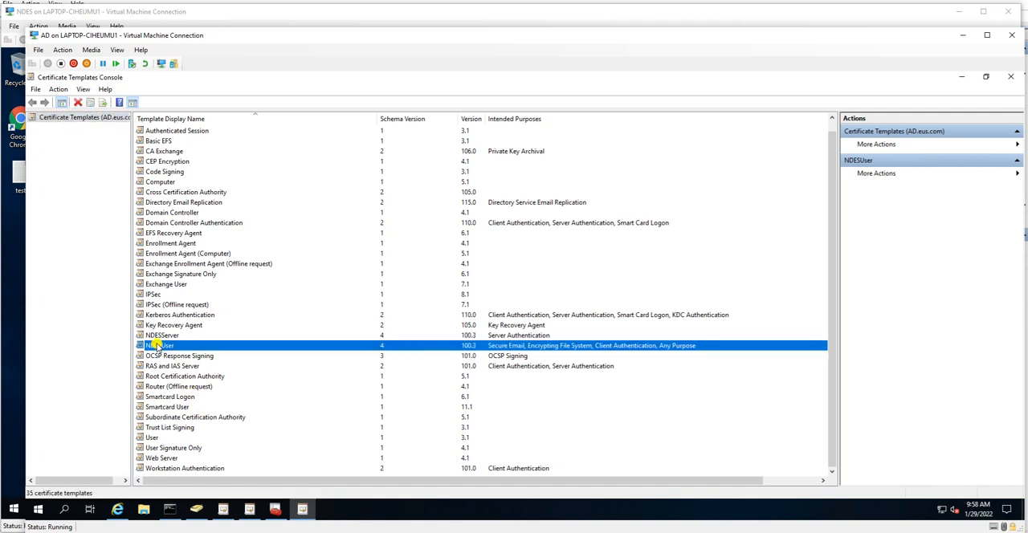
left_click(1011, 77)
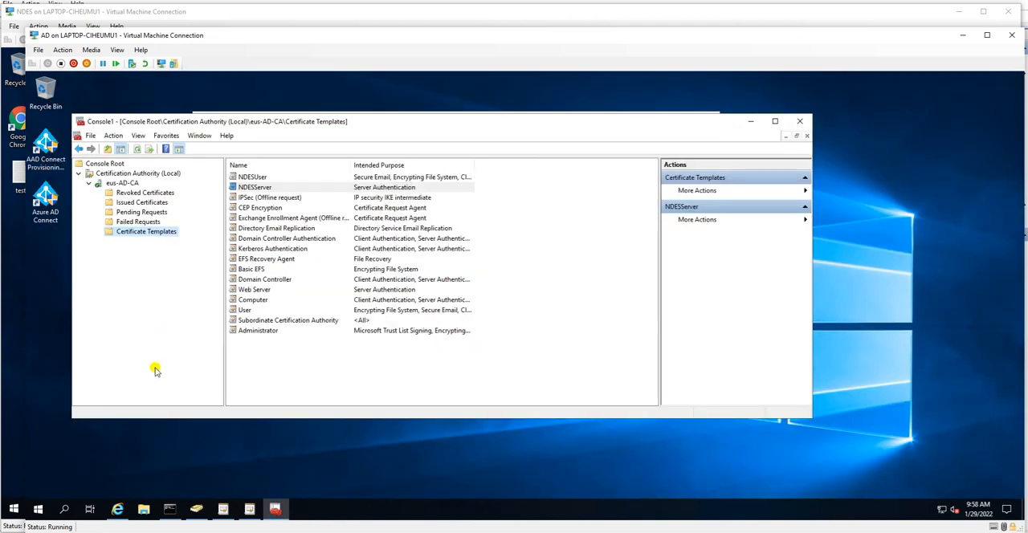
Step: Check the pending and failed certificate requests of eus-AD-CA
left_click(138, 214)
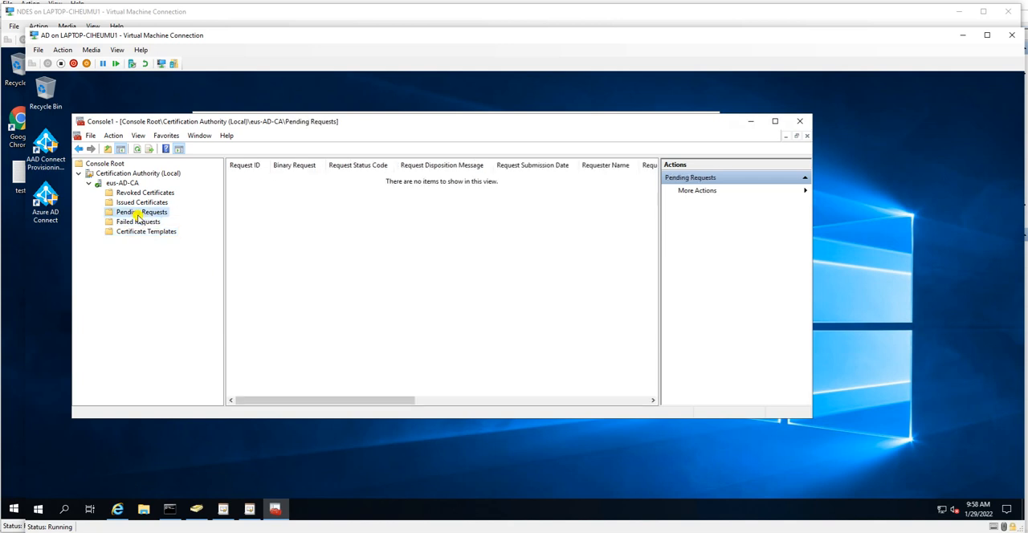
left_click(138, 222)
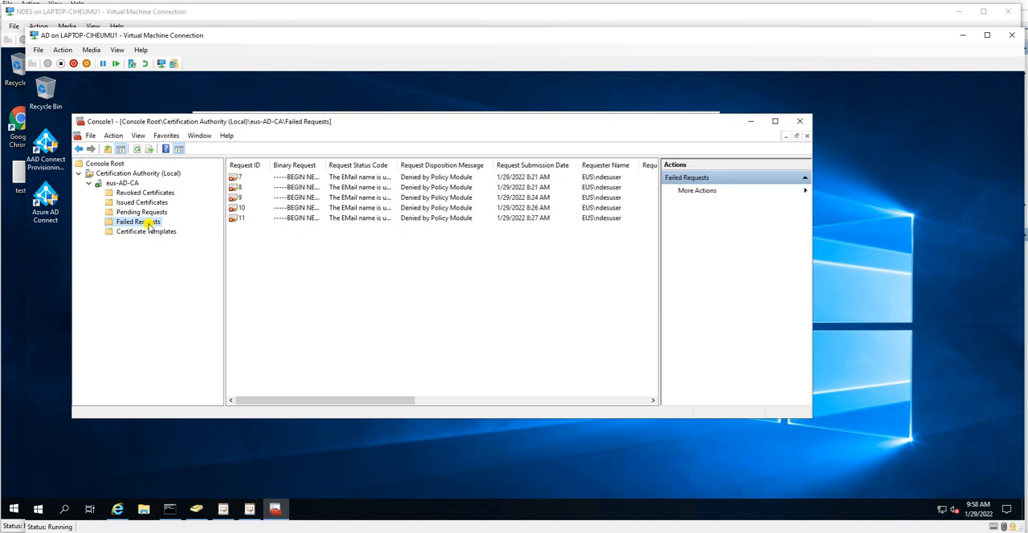
left_click(143, 213)
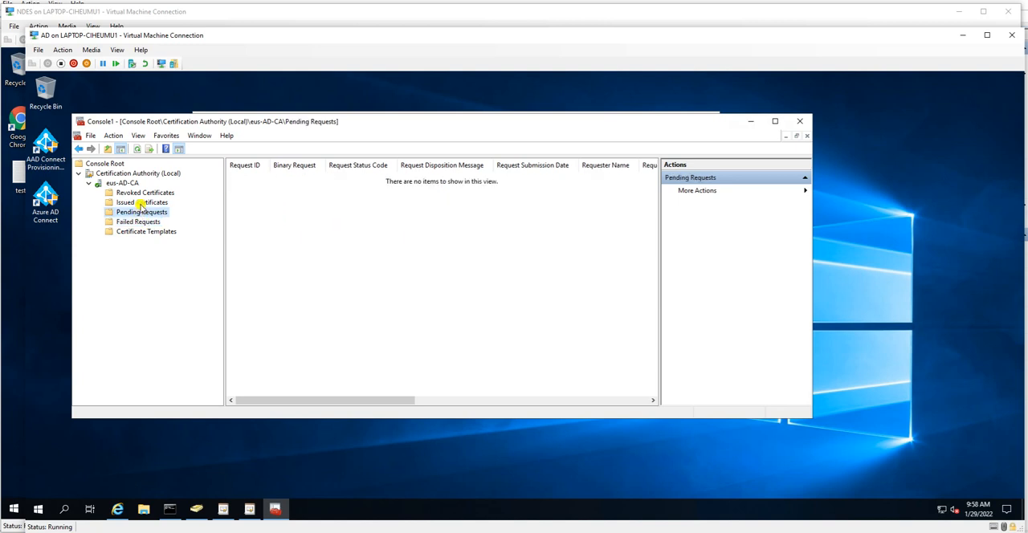
Step: Refresh the issued certificates of eus-AD-CA and examine the requester names and certificate templates
left_click(142, 203)
right_click(141, 203)
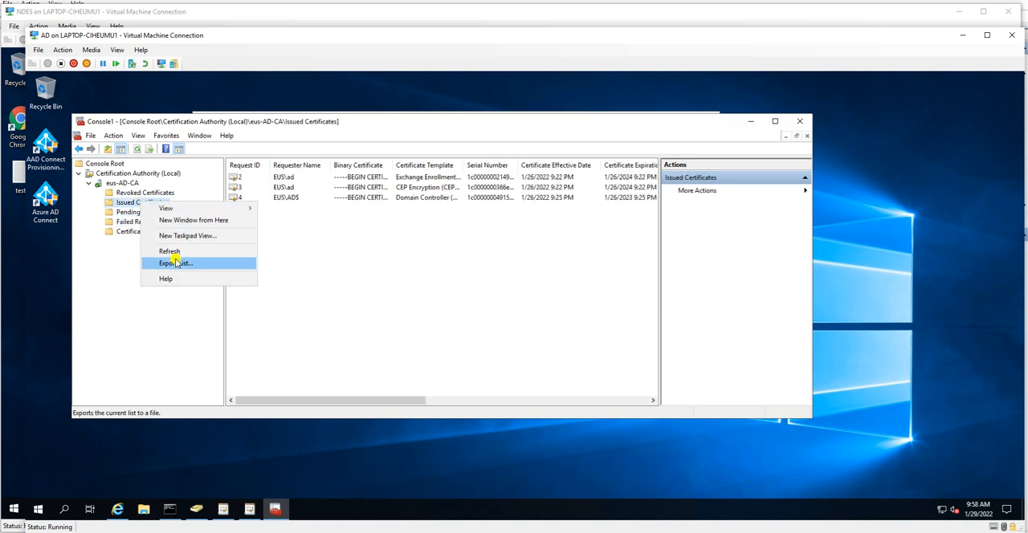
left_click(172, 253)
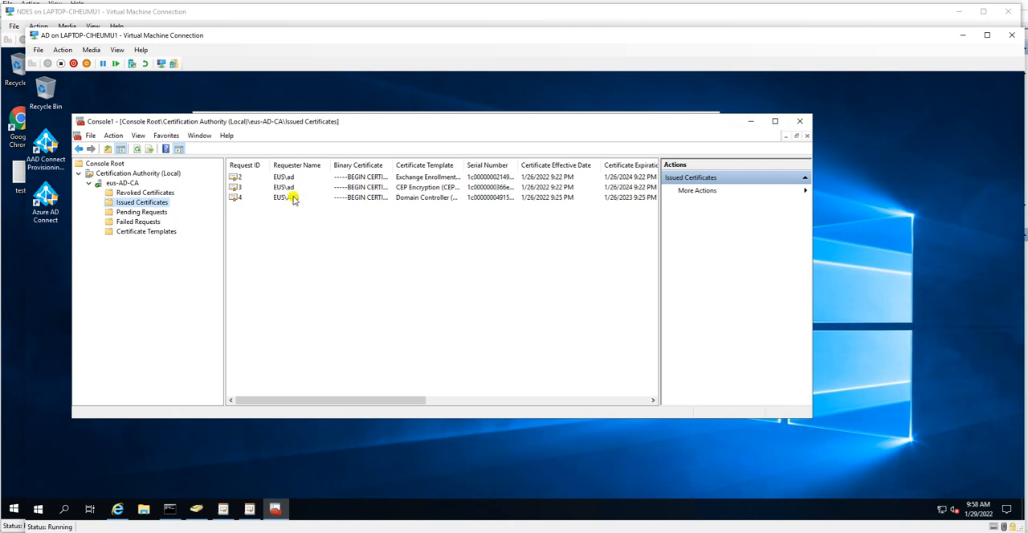
left_click_drag(431, 405, 283, 335)
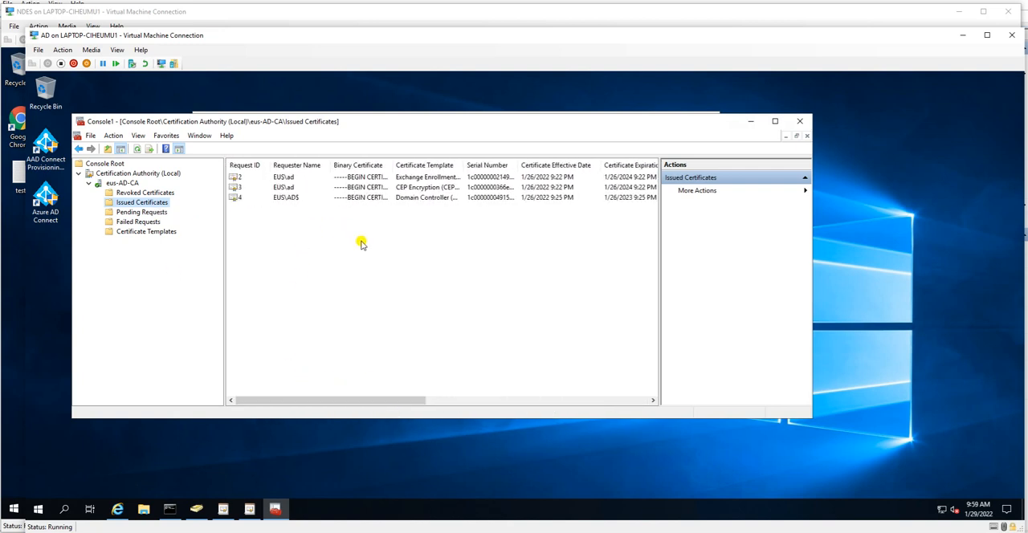
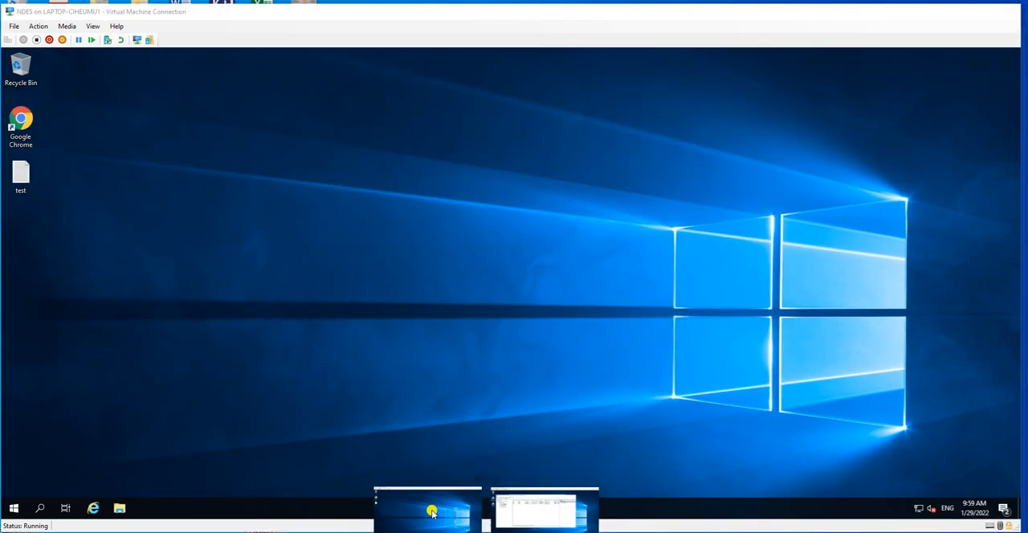
Step: Switch to the NDES virtual machine and launch an empty management console (MMC) from a command prompt, approving the elevation request
left_click(428, 505)
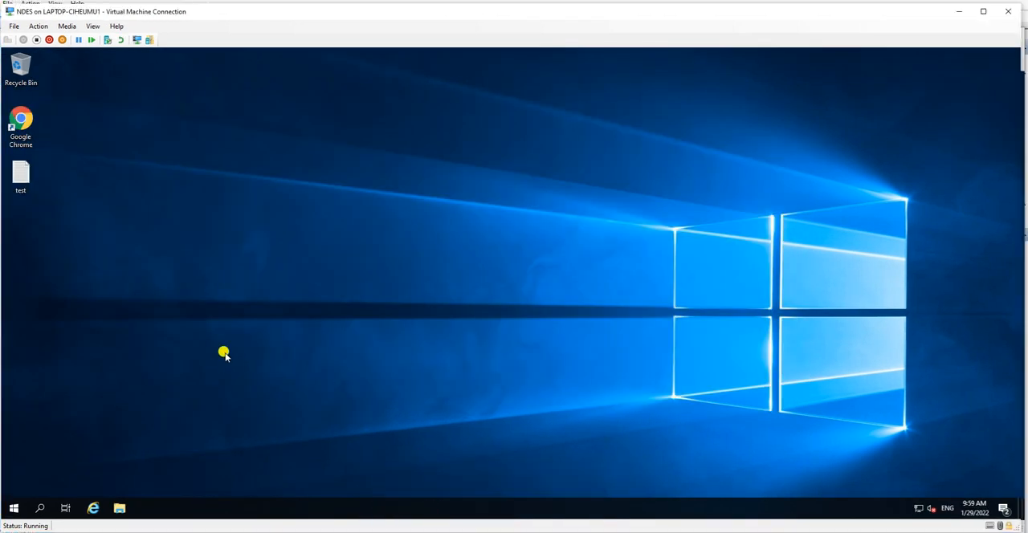
key("super+r")
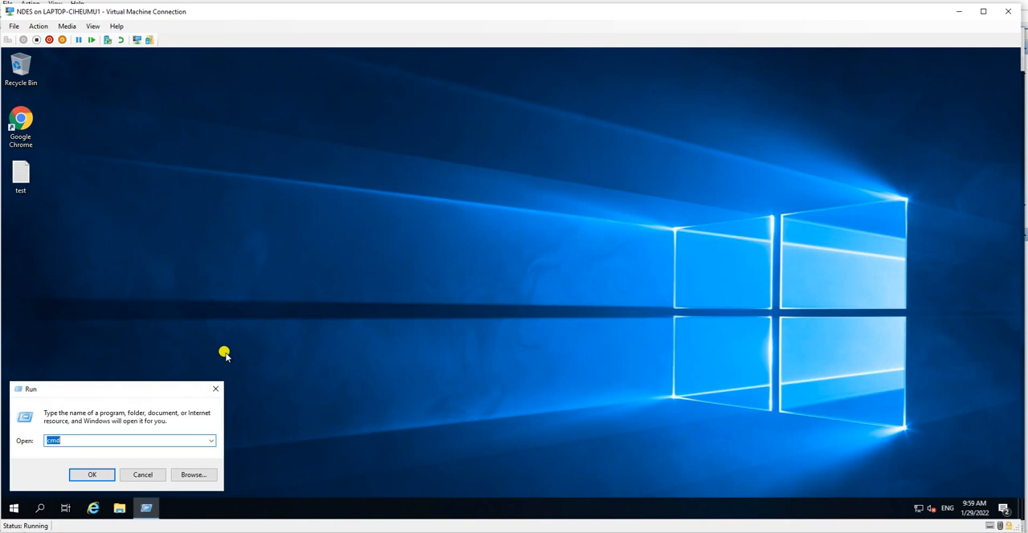
key("Return")
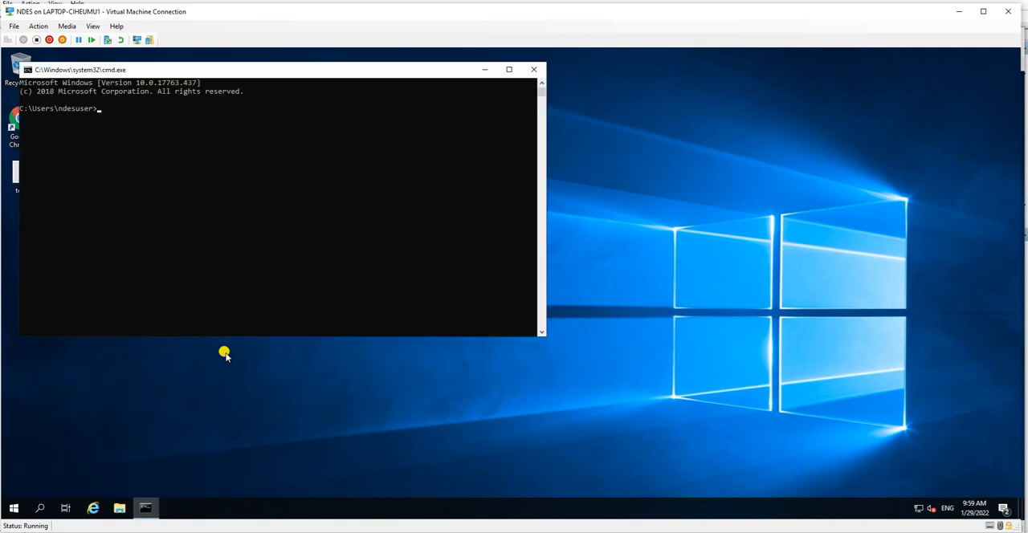
key("Return")
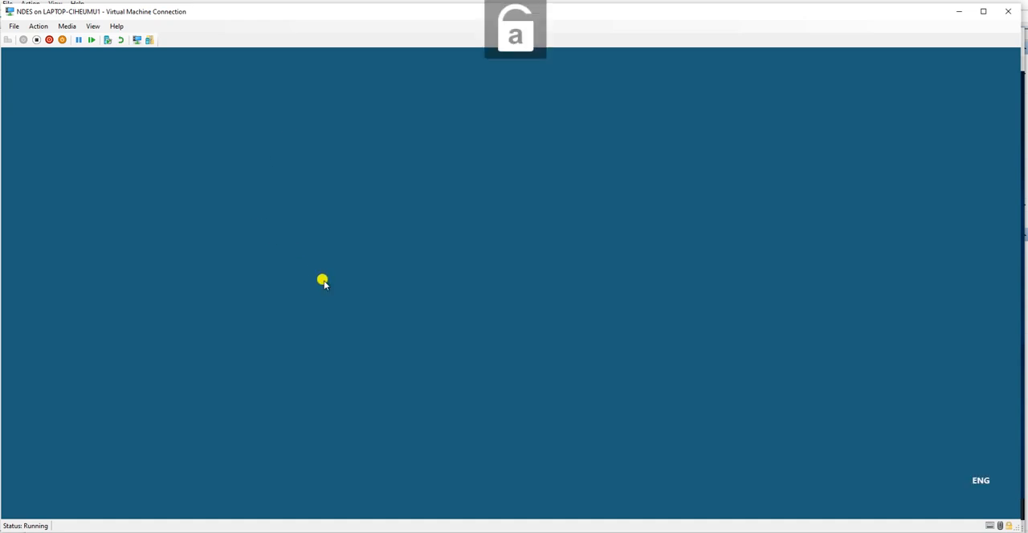
left_click(450, 340)
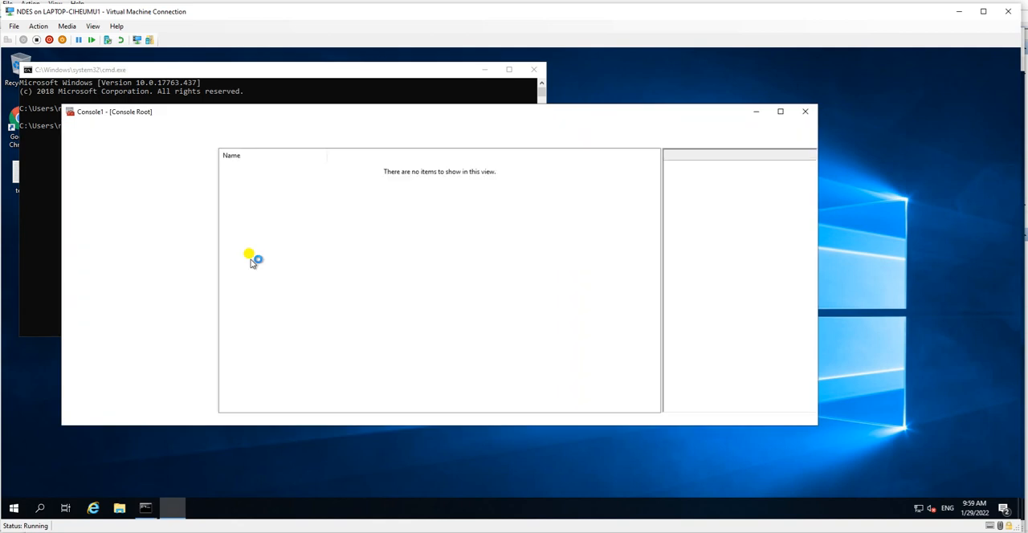
Step: Add the Certificates snap-in to the console for the computer account, managing the local computer
left_click(80, 126)
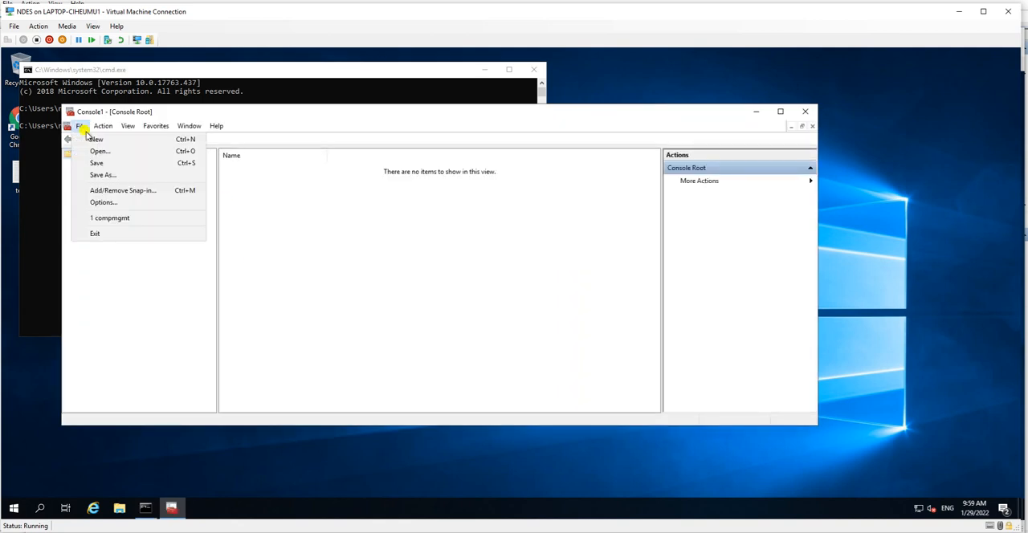
left_click(114, 191)
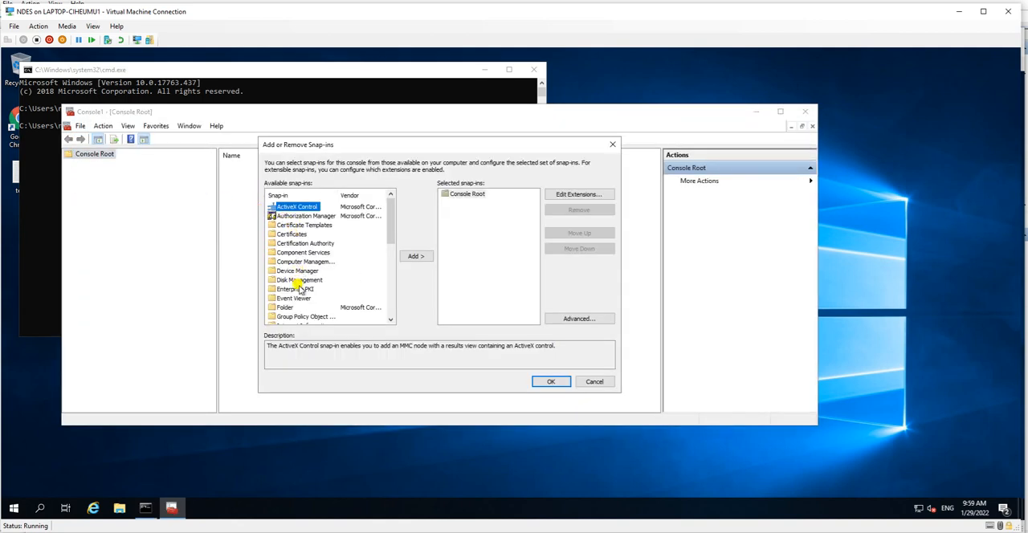
left_click(293, 234)
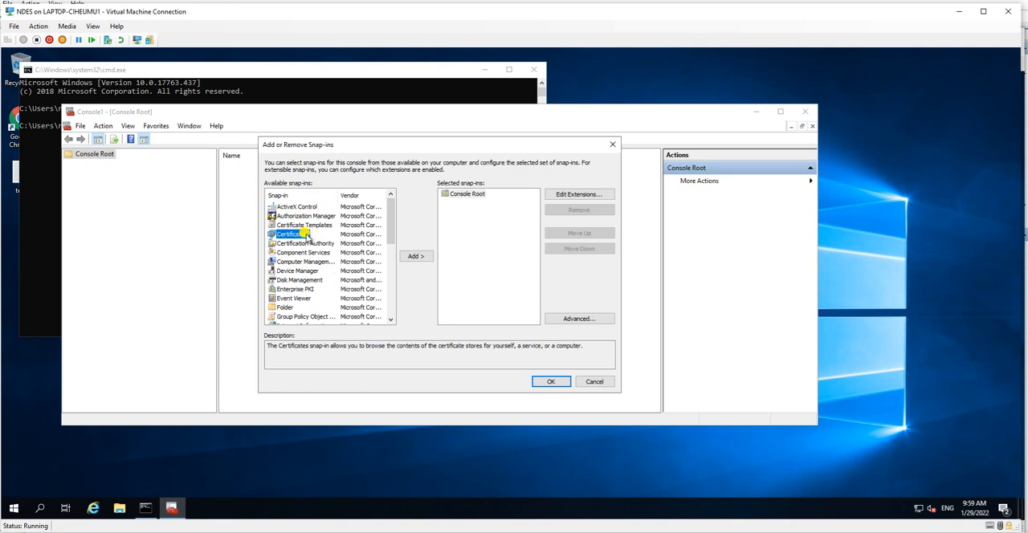
left_click(416, 256)
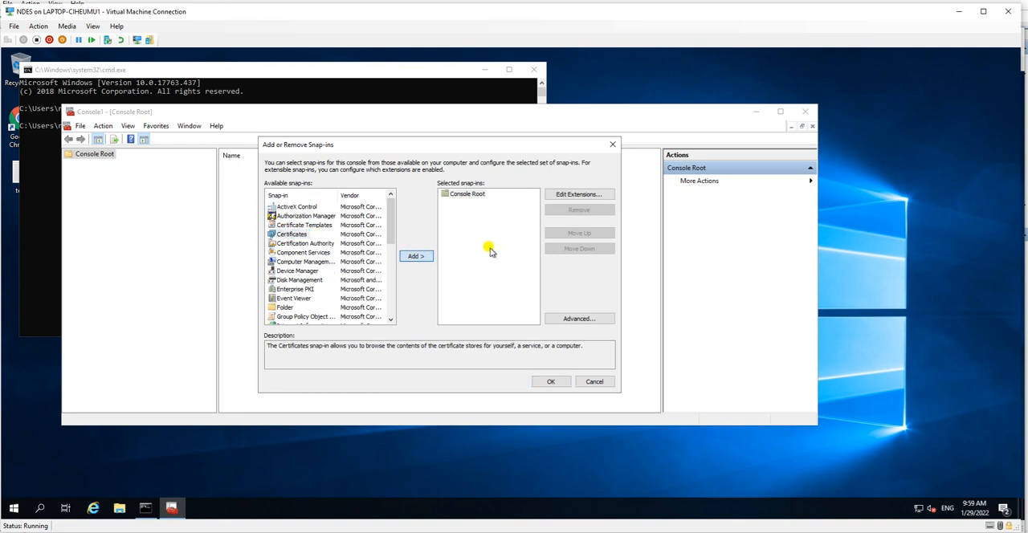
left_click(312, 214)
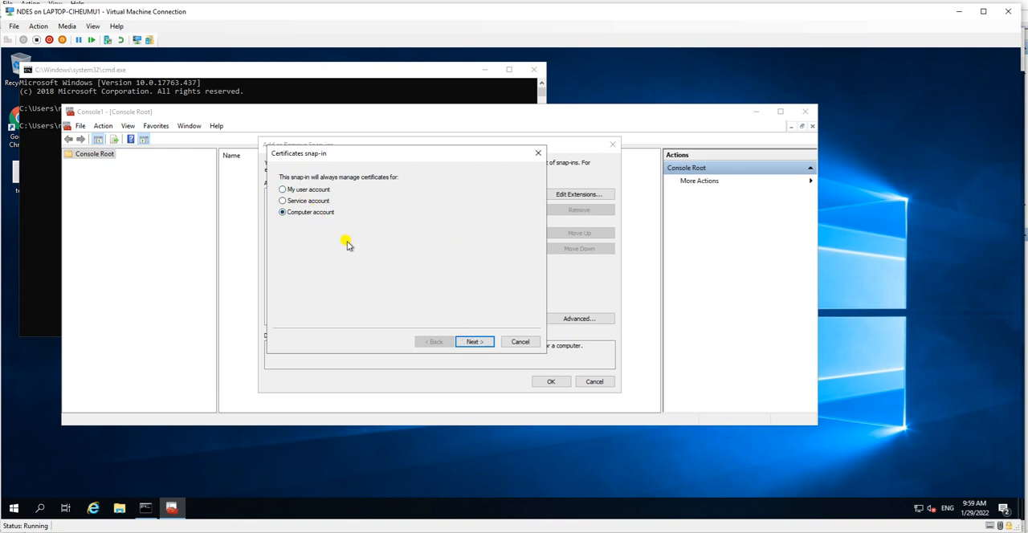
left_click(473, 341)
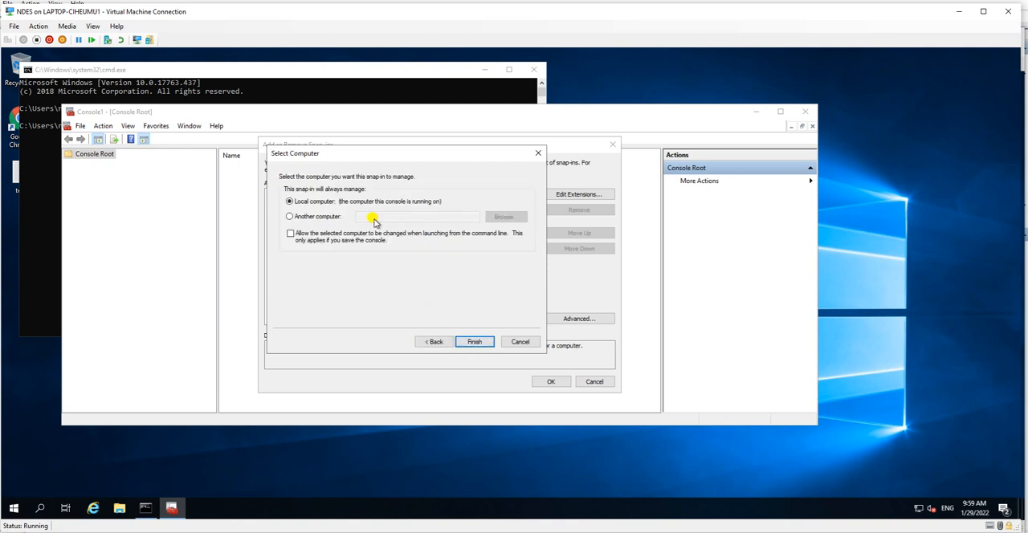
left_click(472, 343)
left_click(550, 383)
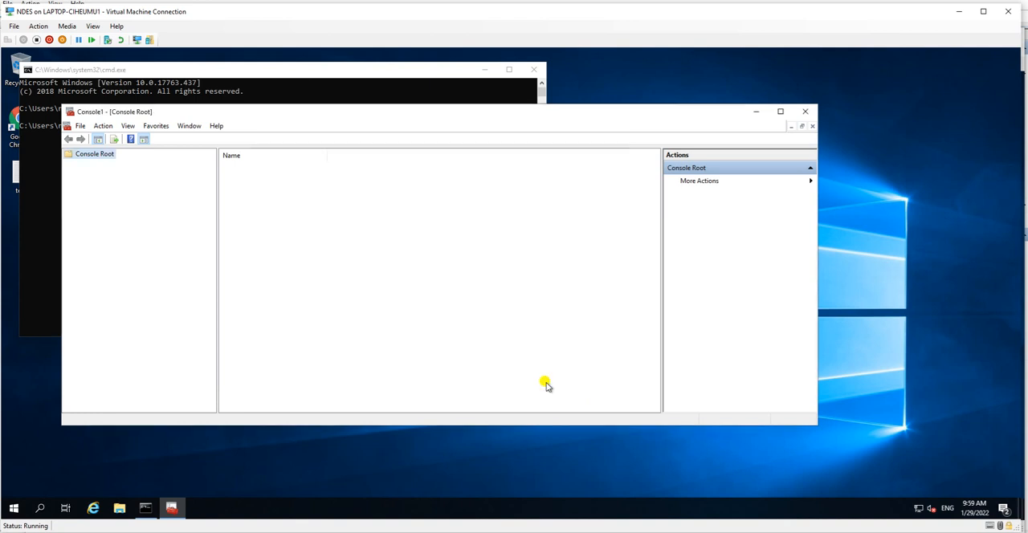
Step: Show the certificates in the local computer's Personal store
left_click(112, 165)
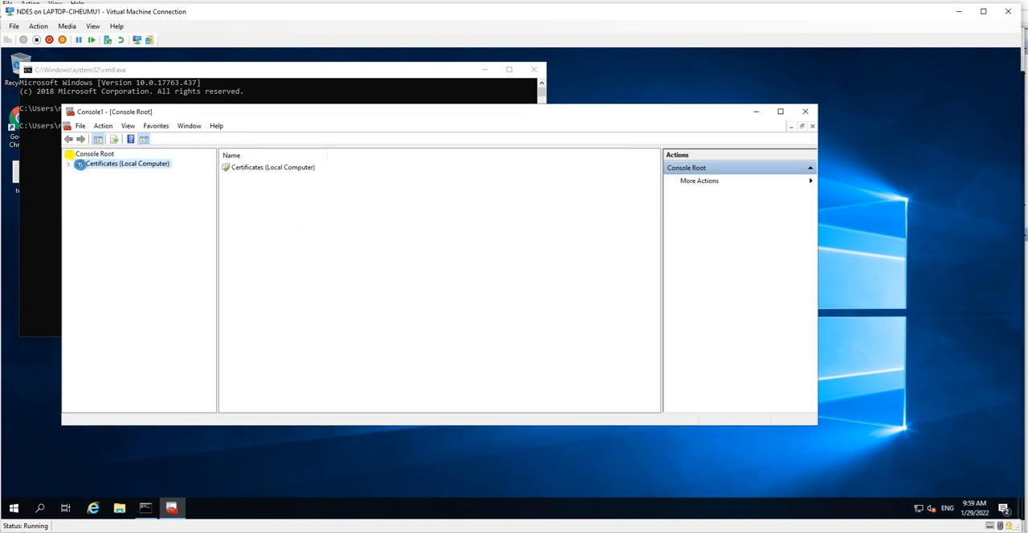
left_click(69, 164)
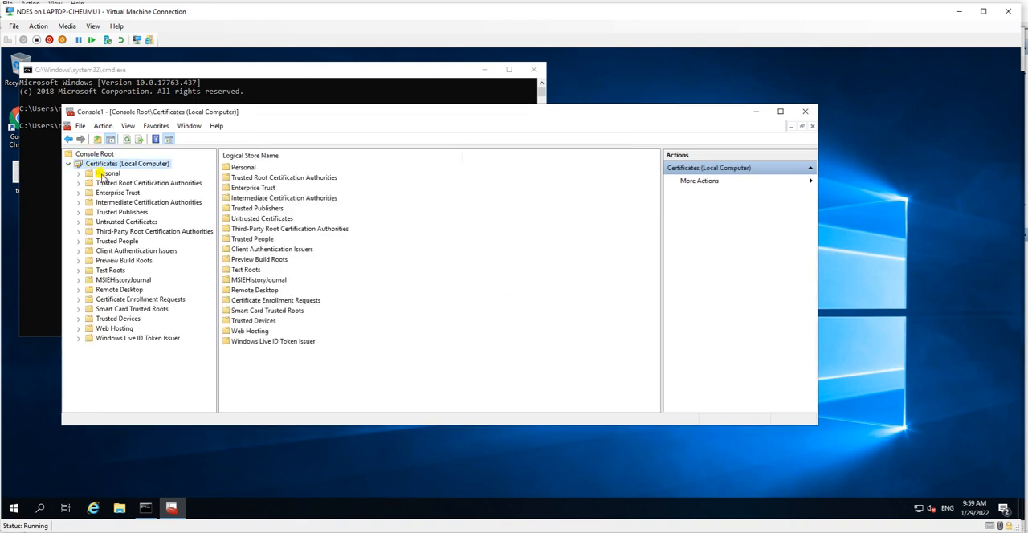
double_click(85, 174)
left_click(116, 183)
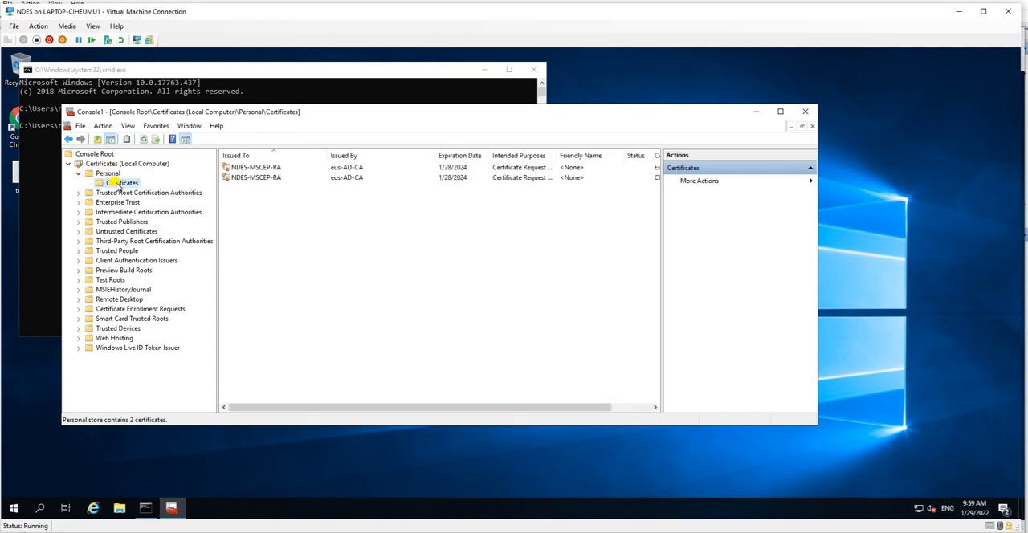
Step: Start a new certificate request in the Personal store and proceed to the selection of available certificate types
right_click(118, 184)
mouse_move(156, 190)
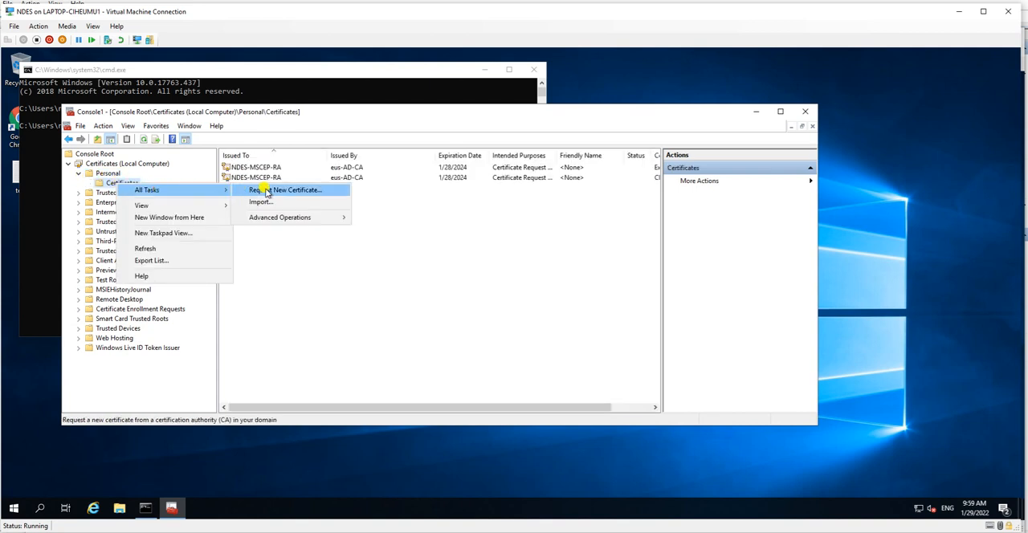
left_click(274, 192)
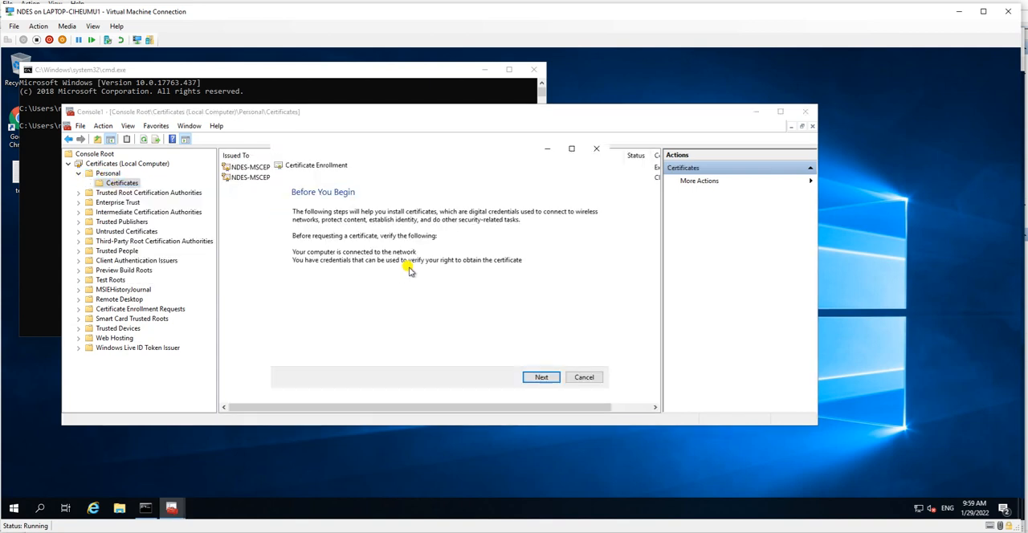
left_click(535, 380)
left_click(535, 379)
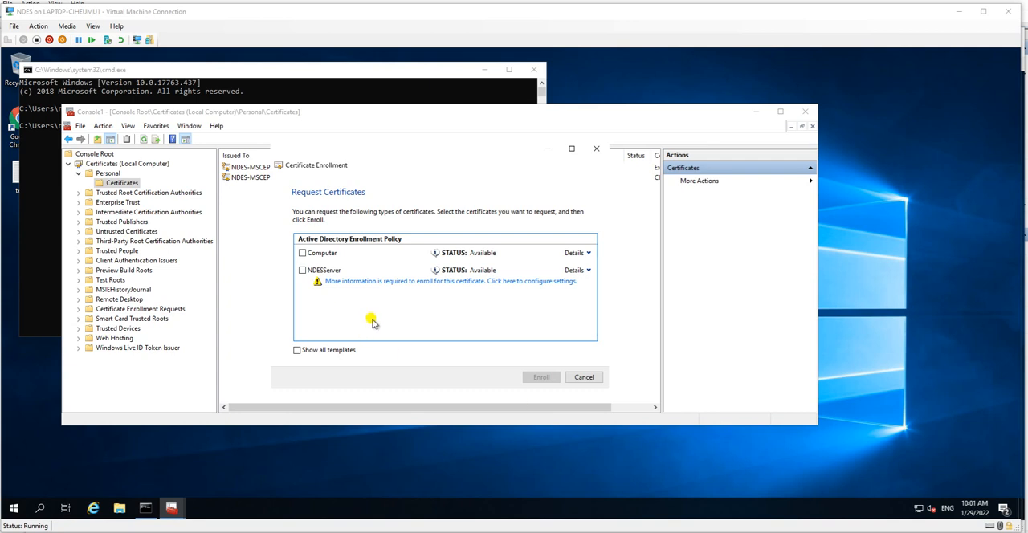
Step: Configure the NDESServer request's certificate properties by adding the subject common name ndes.eus.com
left_click(373, 283)
left_click_drag(450, 184, 551, 130)
left_click(468, 238)
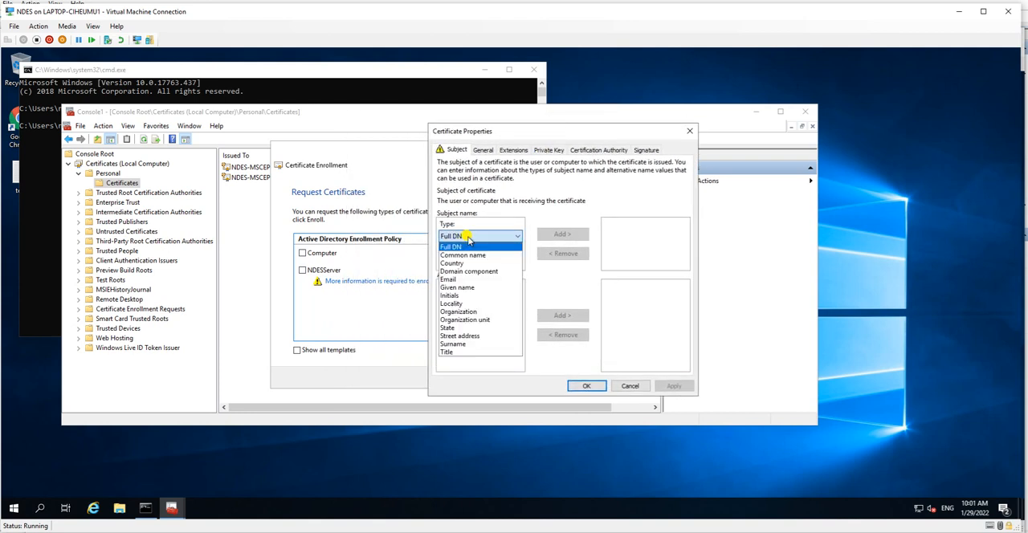
left_click(464, 255)
left_click(463, 260)
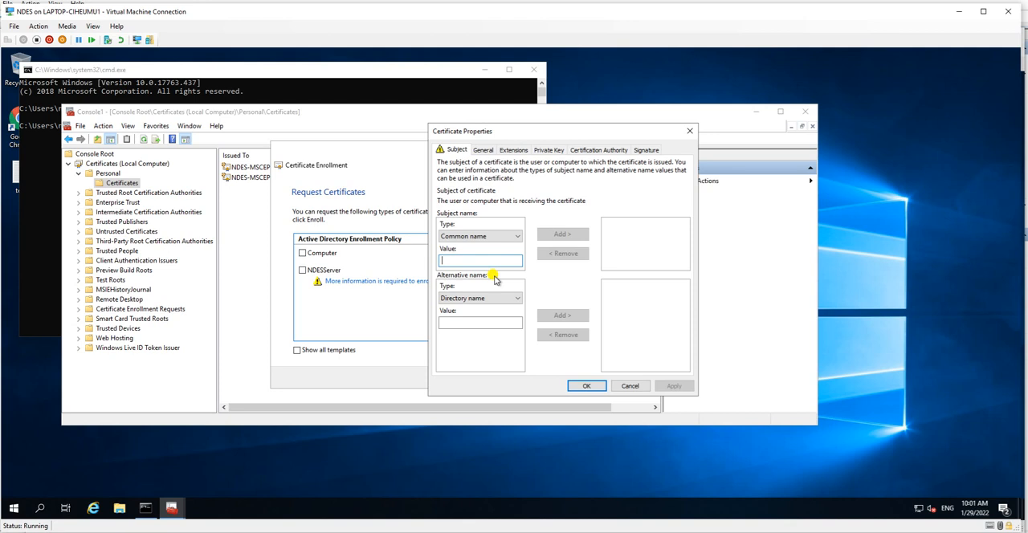
type("ndes.eus.com")
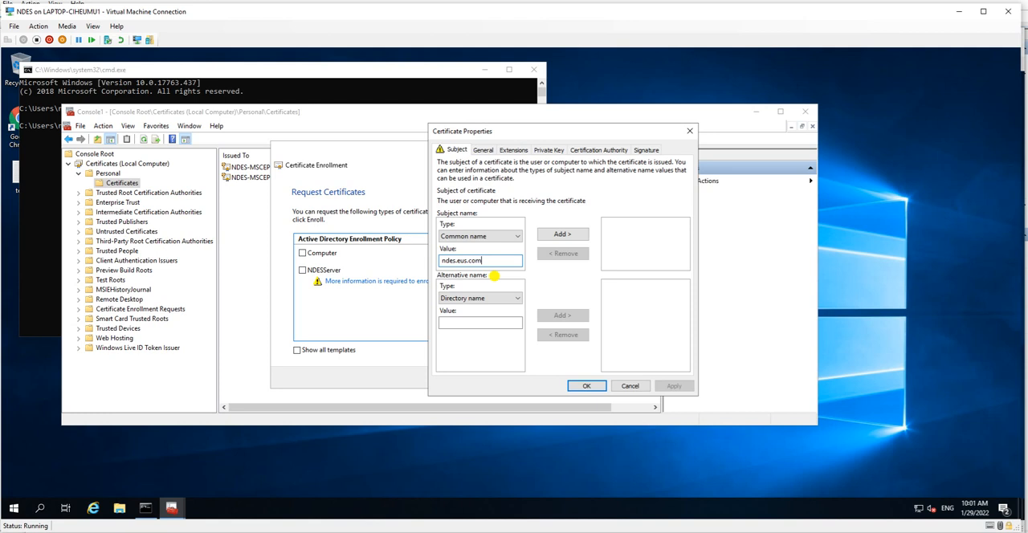
left_click(565, 232)
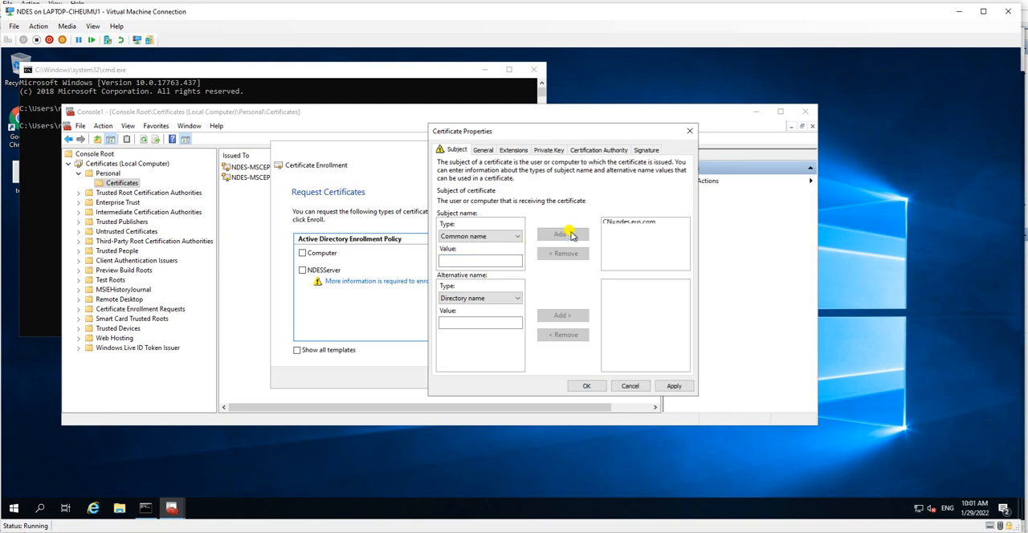
Step: Add ndeslab as a second common name to the certificate subject
left_click(464, 259)
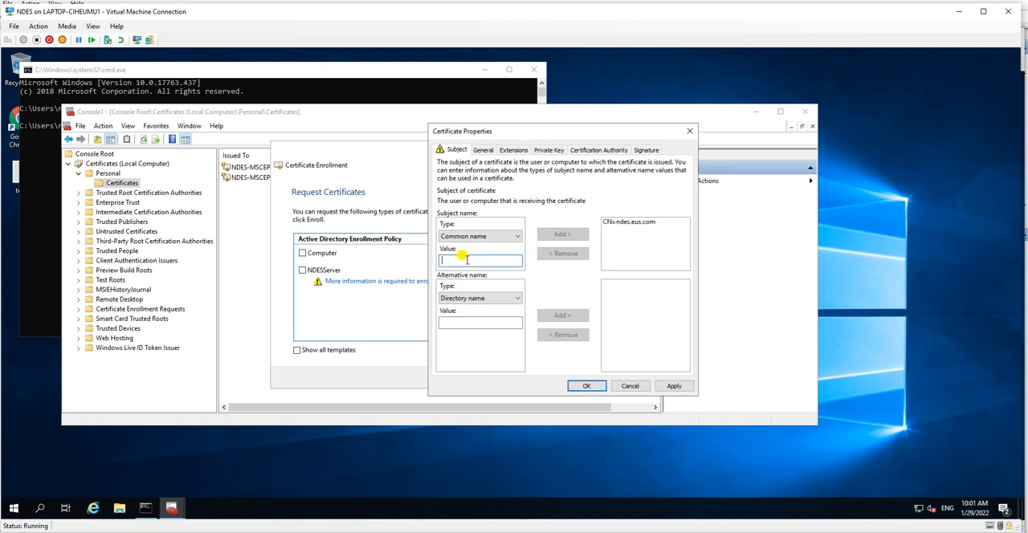
type("ndeslab")
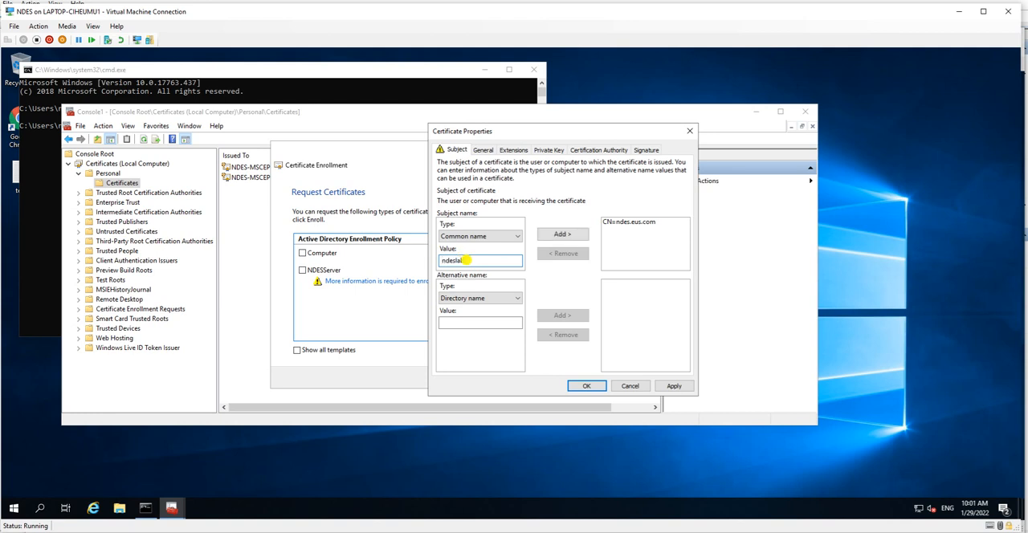
left_click(562, 234)
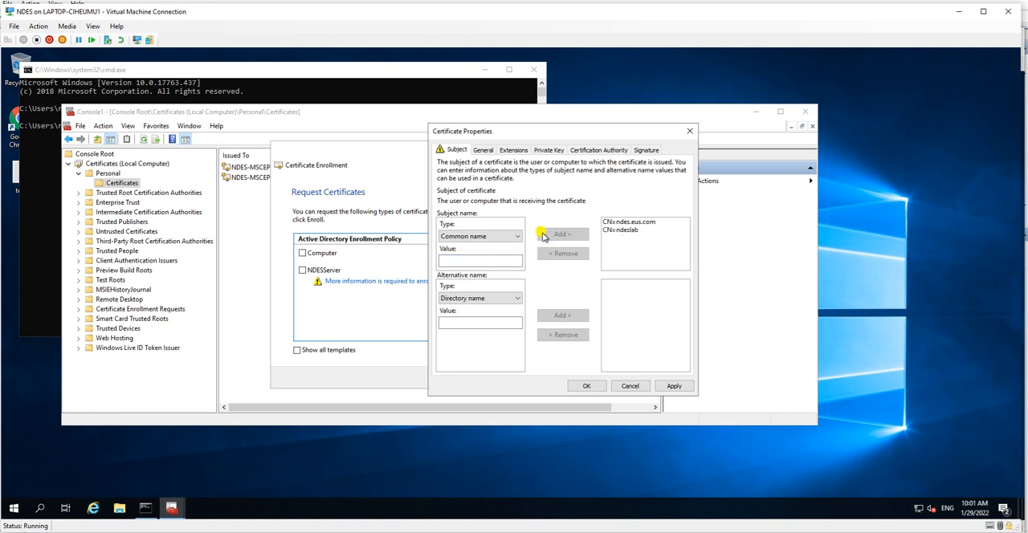
Step: Add ndes.eus.com as a DNS alternative name for the certificate
left_click(484, 299)
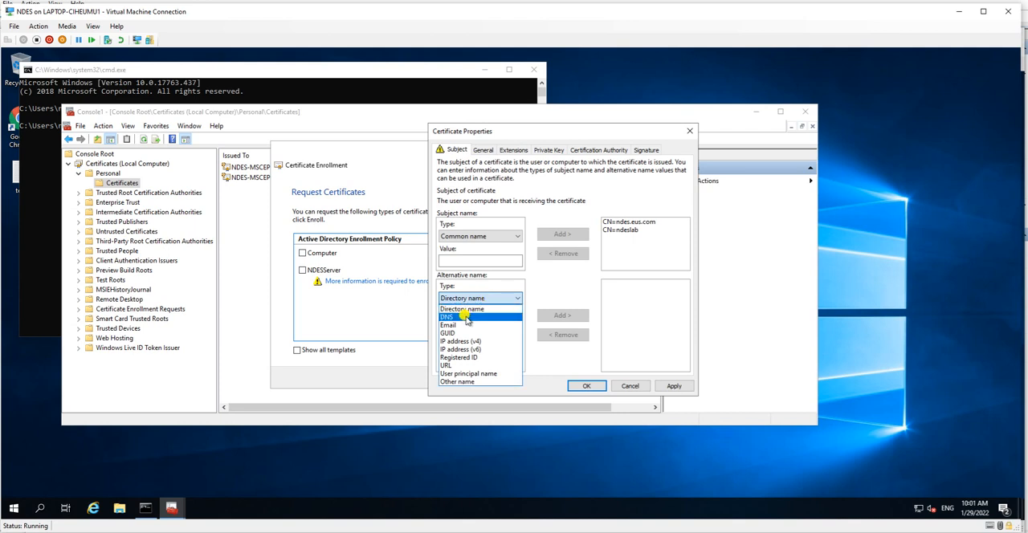
left_click(467, 318)
left_click(473, 323)
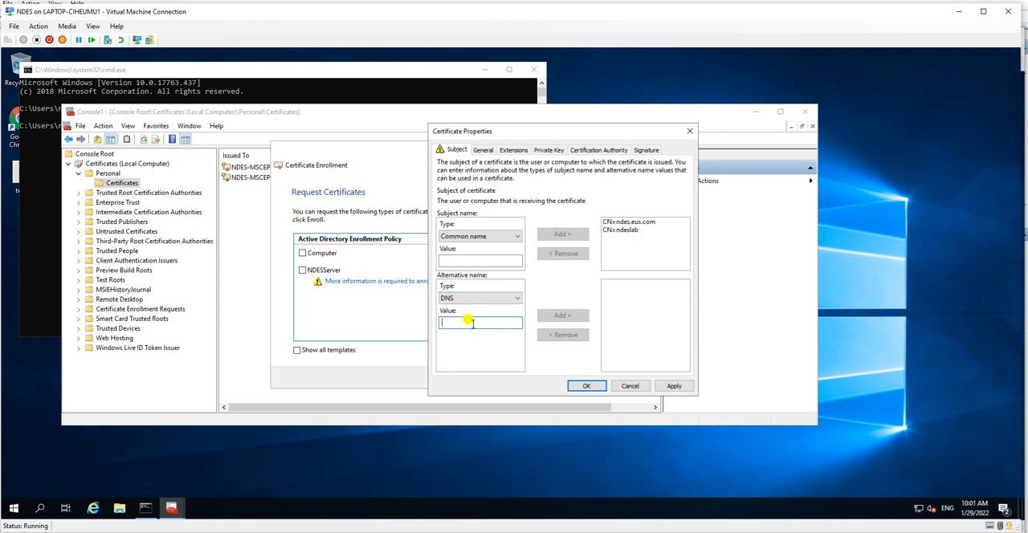
type("ndes.eus")
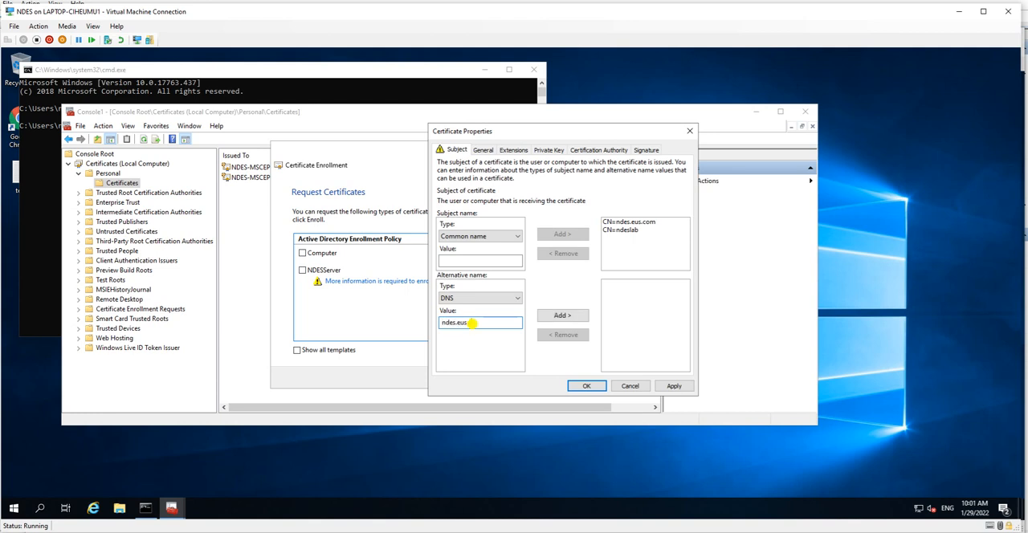
type(".com")
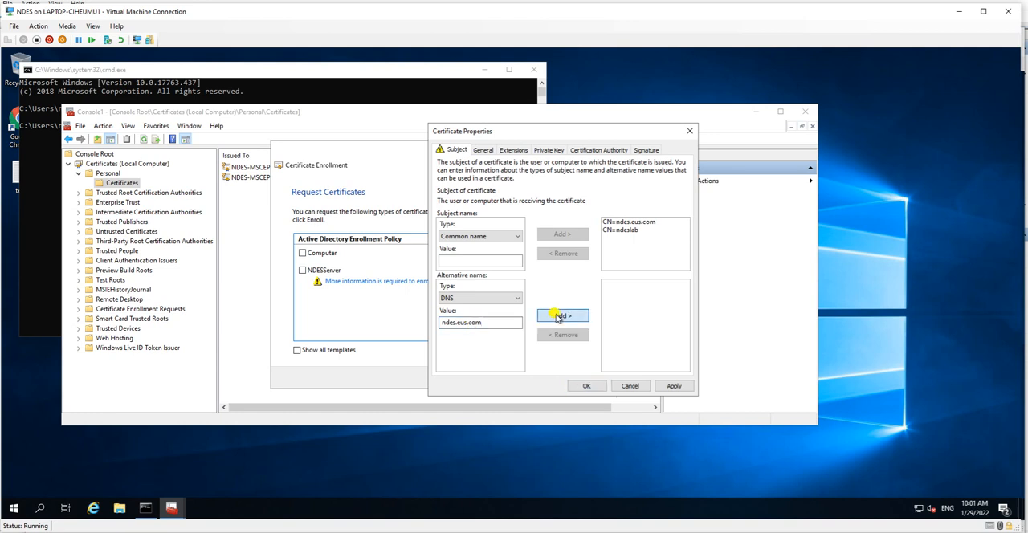
left_click(562, 314)
Step: Set the certificate's friendly name to NDES Server
left_click(493, 151)
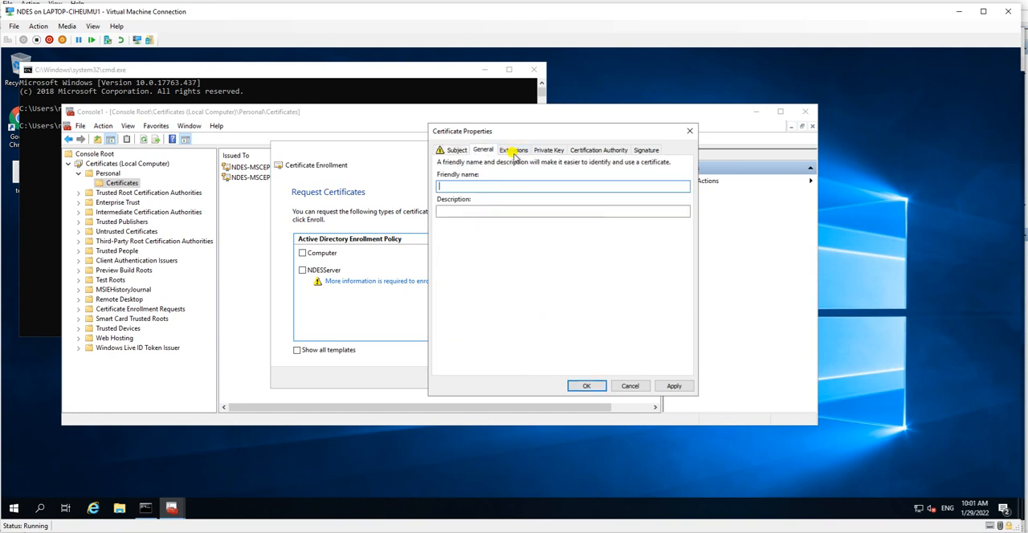
left_click_drag(601, 128, 543, 119)
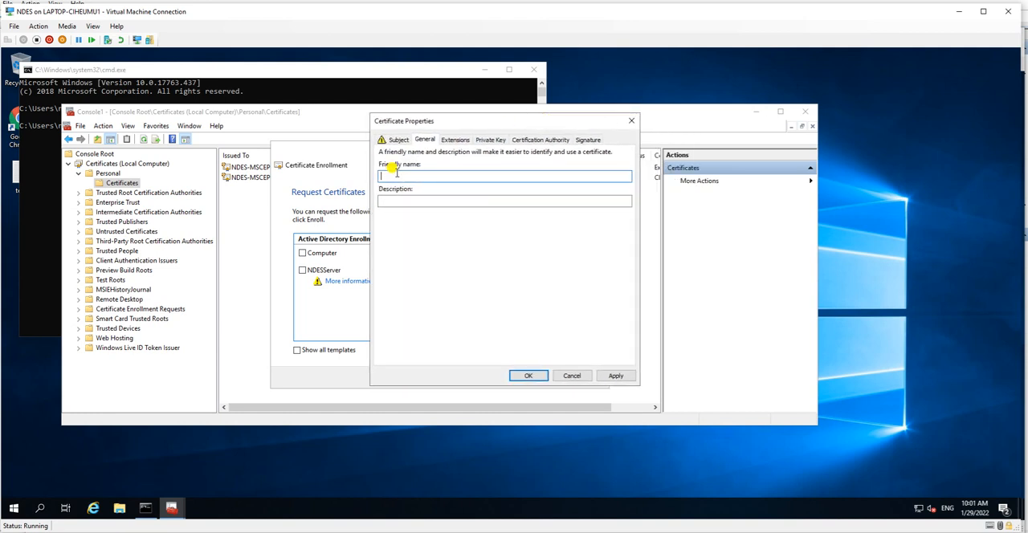
left_click_drag(461, 126, 481, 135)
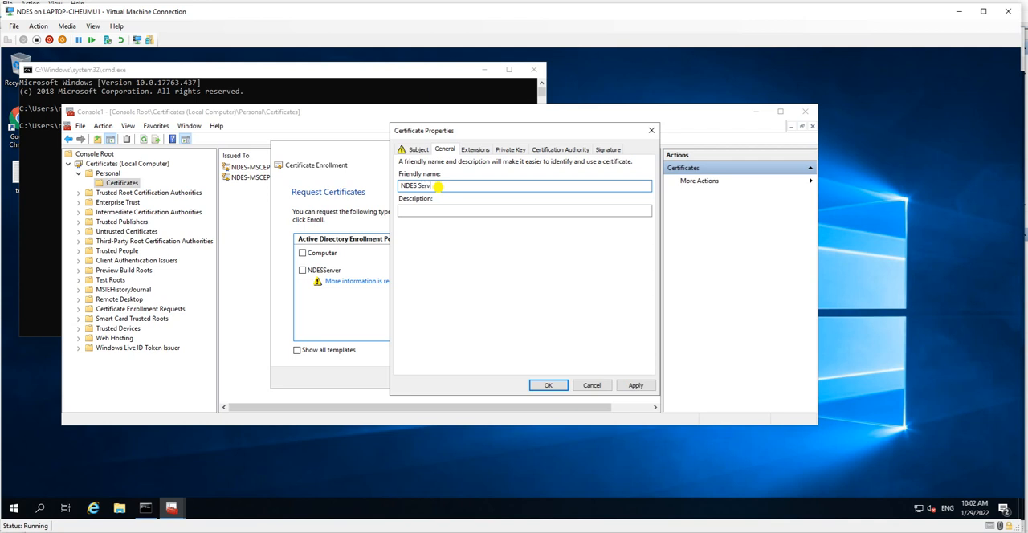
key("Tab")
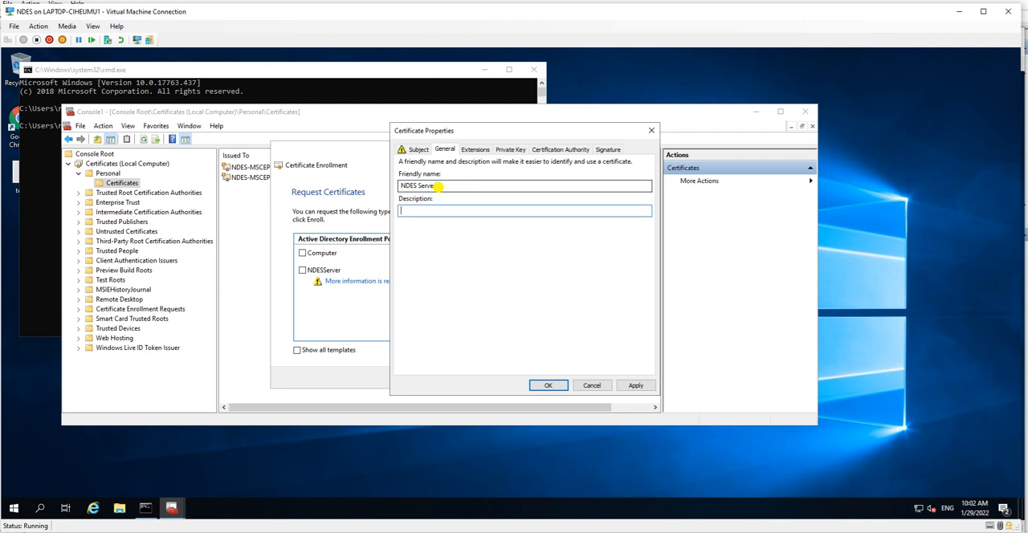
Step: Review the certificate's extensions: key usage, extended key usage (application policies) and basic constraints
left_click(475, 150)
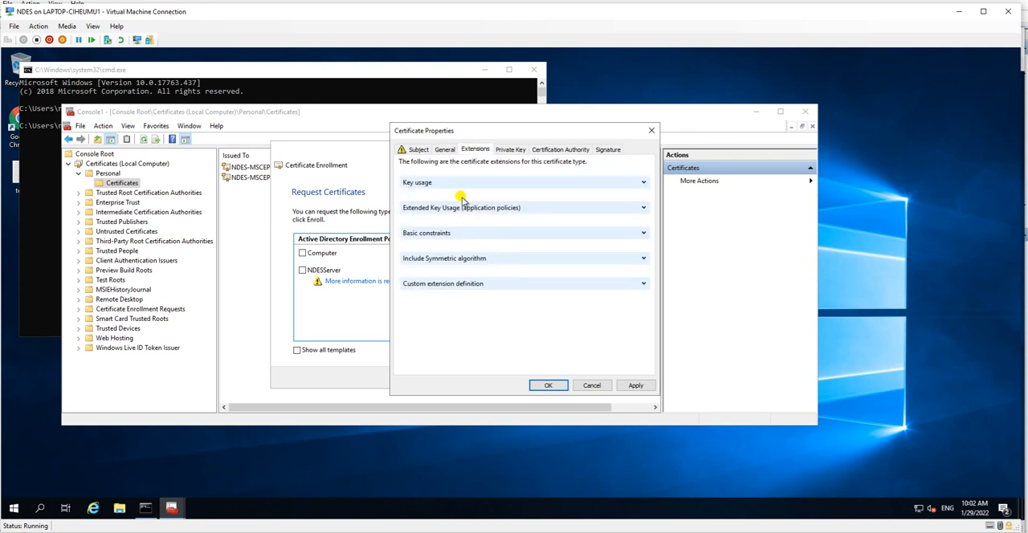
left_click(643, 183)
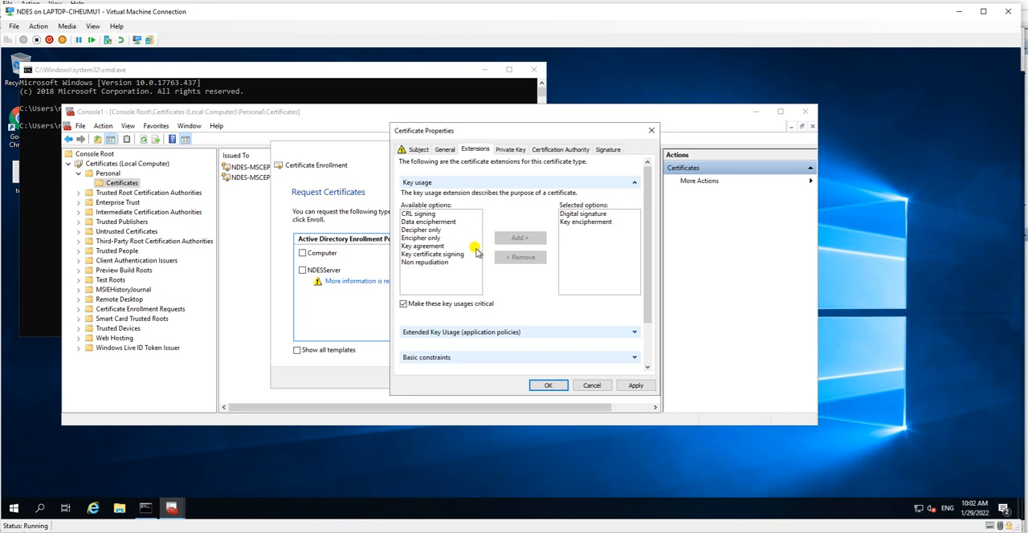
left_click(423, 215)
left_click_drag(423, 215, 431, 264)
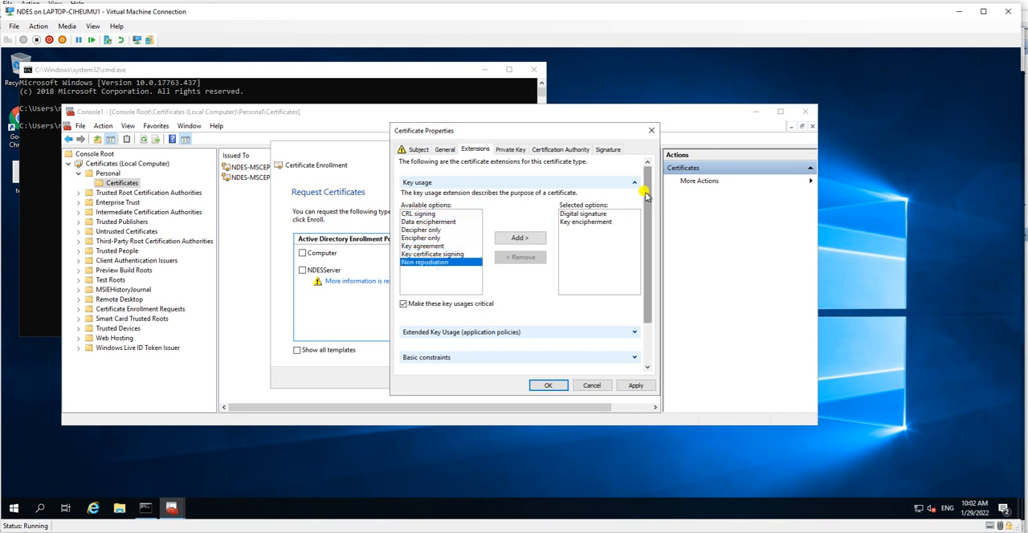
left_click(635, 184)
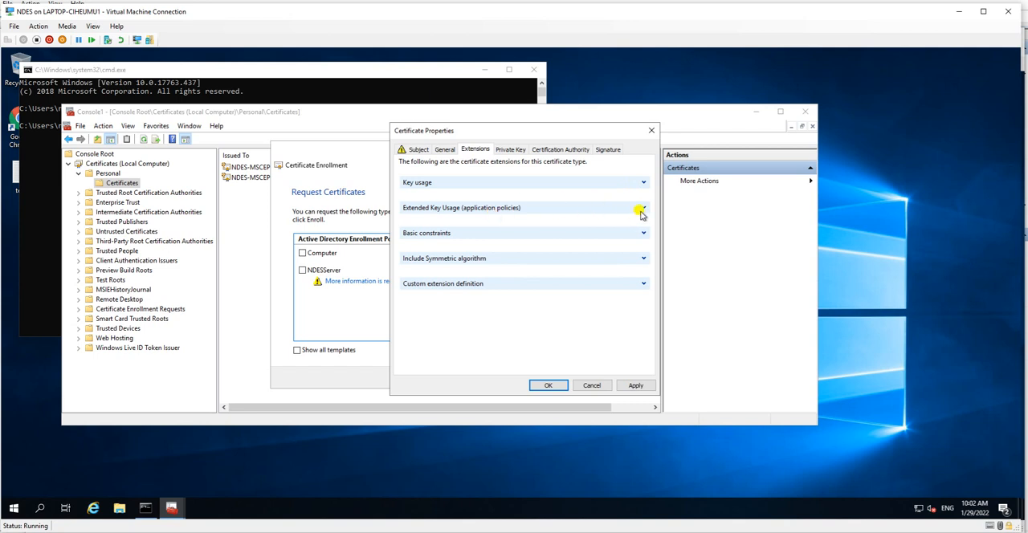
left_click(642, 208)
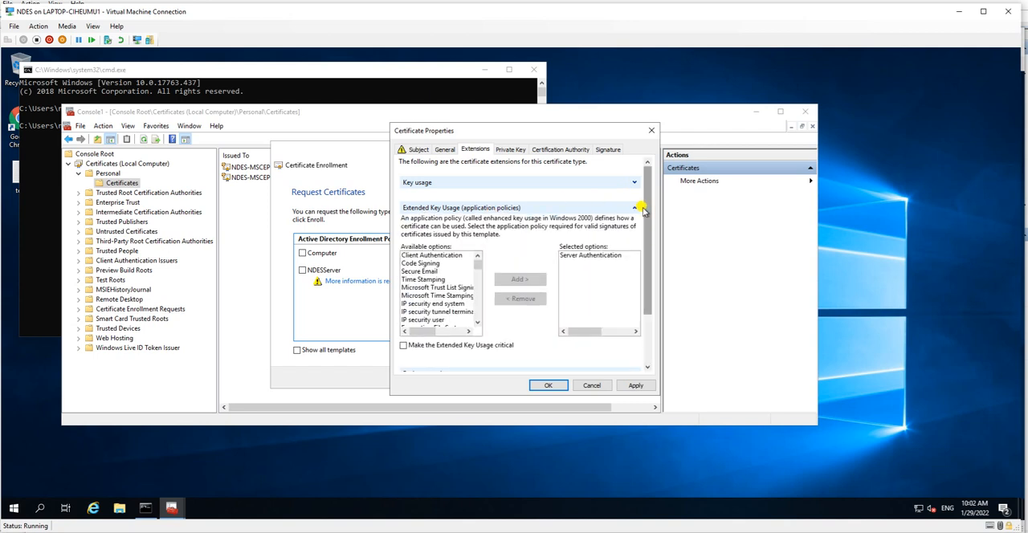
left_click(642, 209)
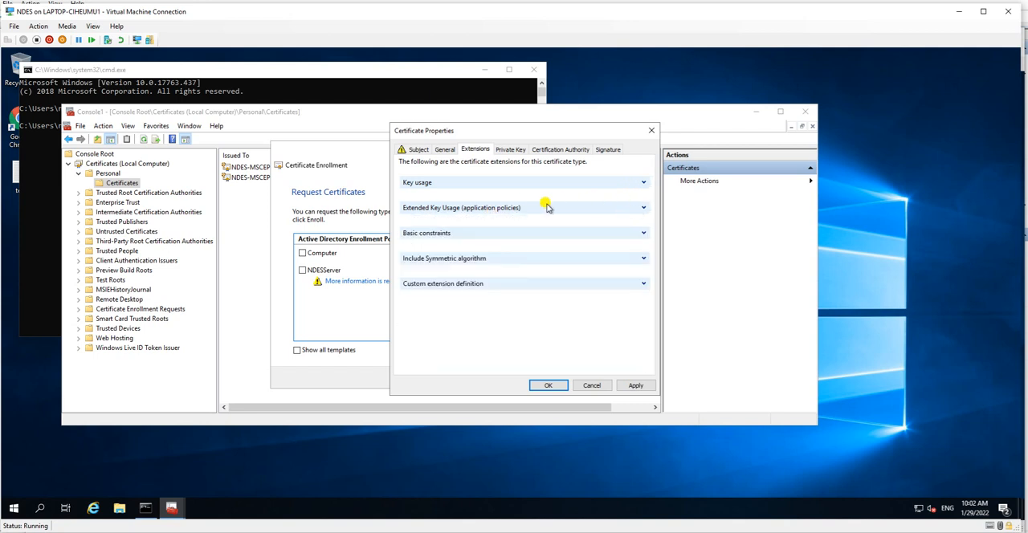
left_click(643, 234)
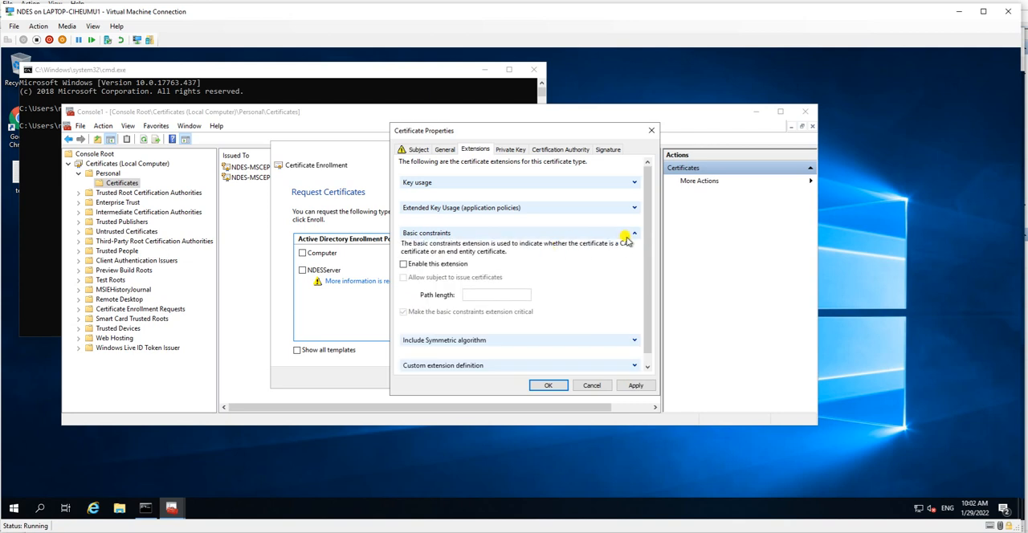
left_click(631, 234)
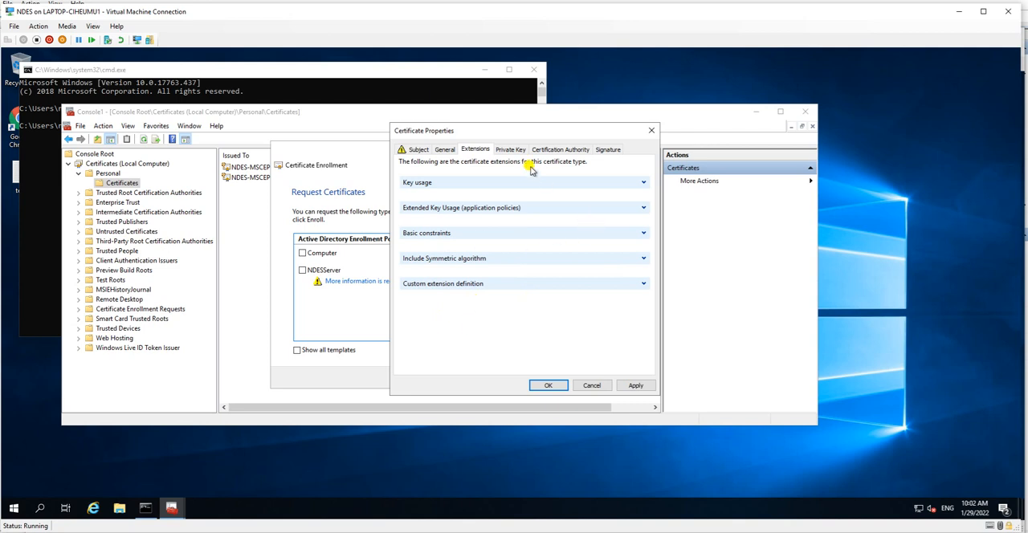
Step: Review the certificate's private key settings (cryptographic provider, key options, type and permissions), certification authority and signature settings
left_click(513, 151)
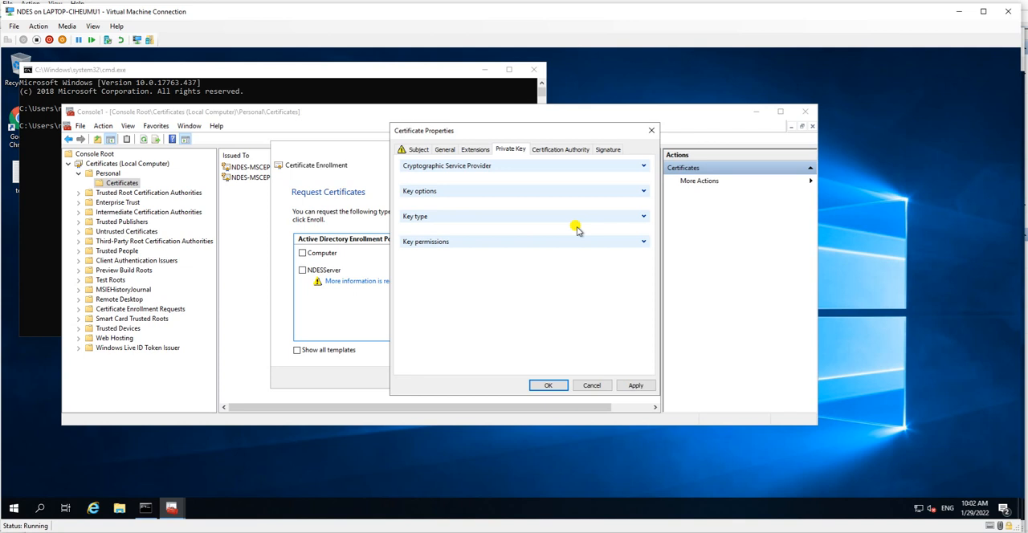
left_click(643, 166)
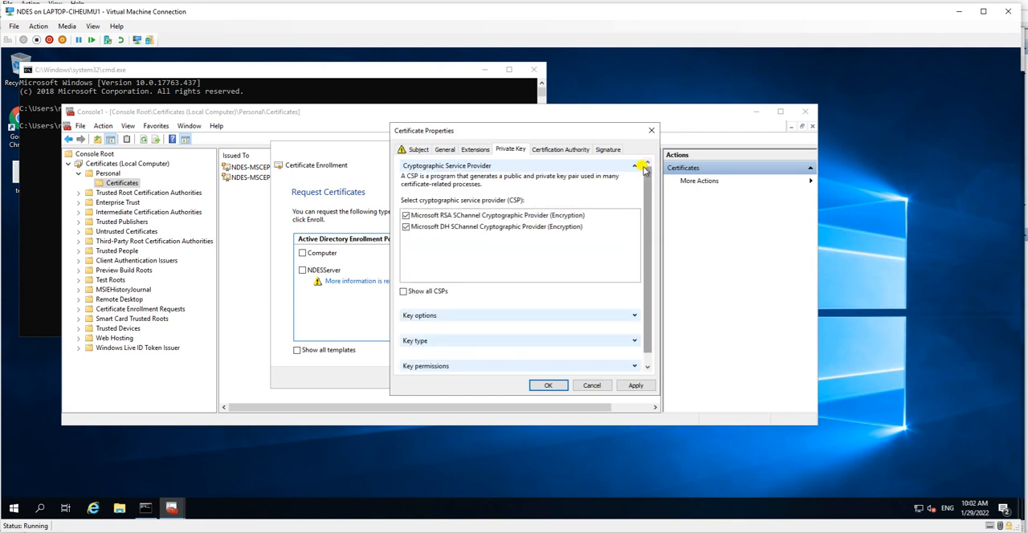
left_click(643, 166)
left_click(641, 191)
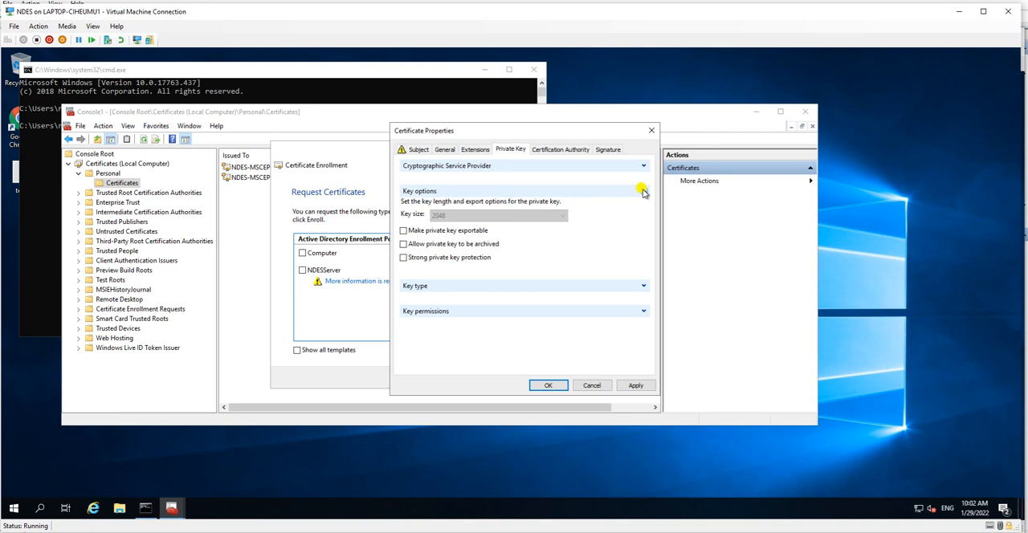
left_click(642, 191)
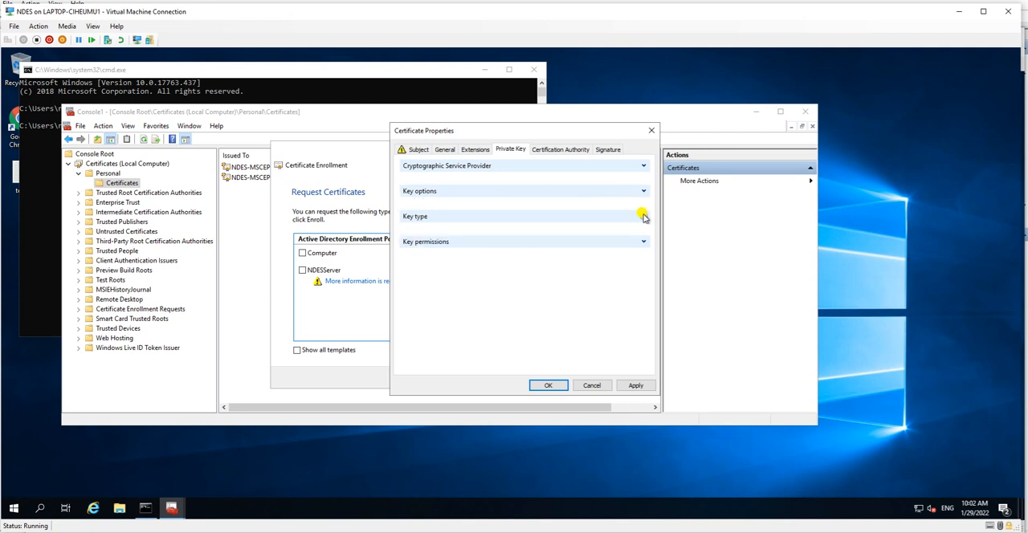
left_click(643, 215)
left_click(643, 216)
left_click(642, 242)
left_click(643, 242)
left_click(559, 150)
left_click(607, 149)
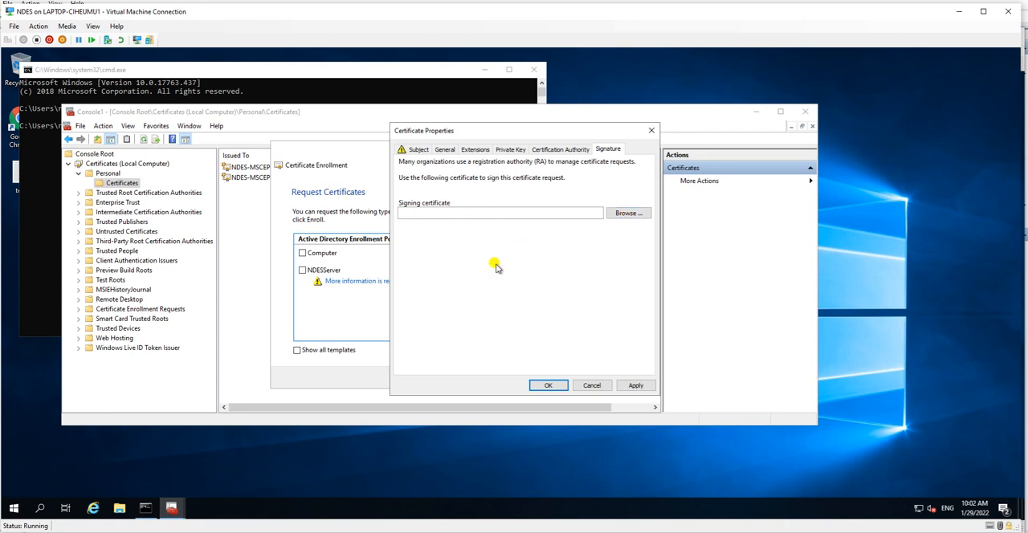
Step: Accept the certificate properties and enroll the NDESServer certificate, finishing the enrollment wizard
left_click(548, 385)
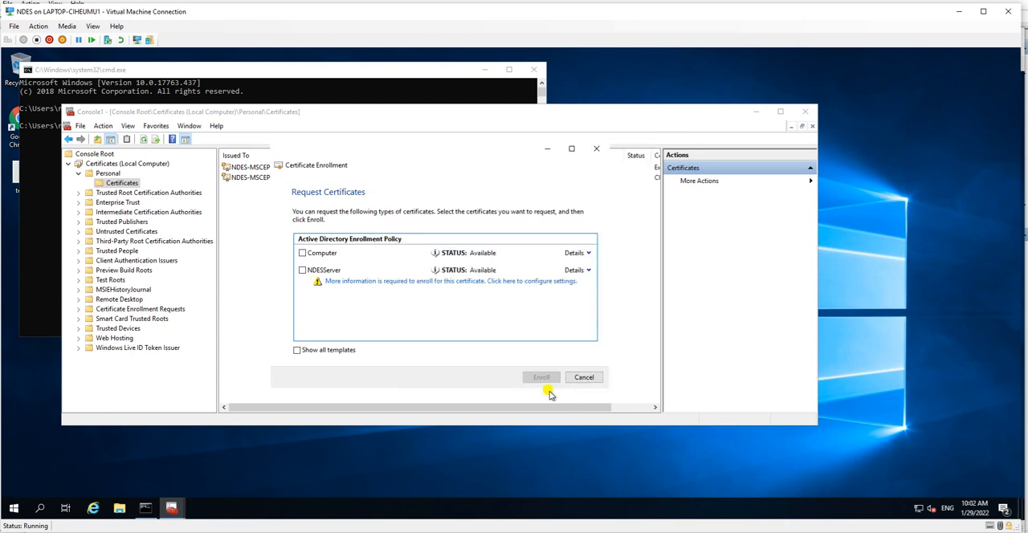
left_click(302, 271)
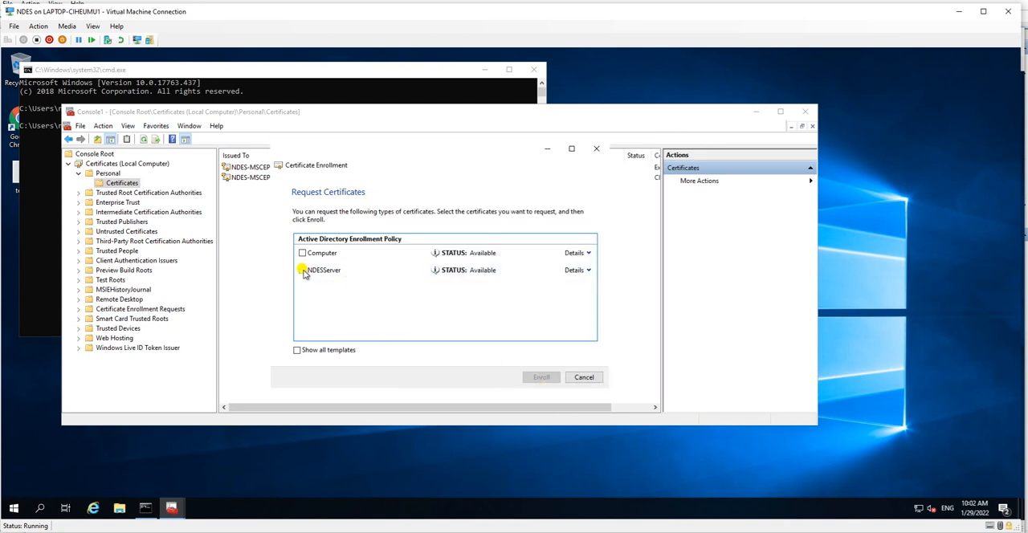
left_click(539, 376)
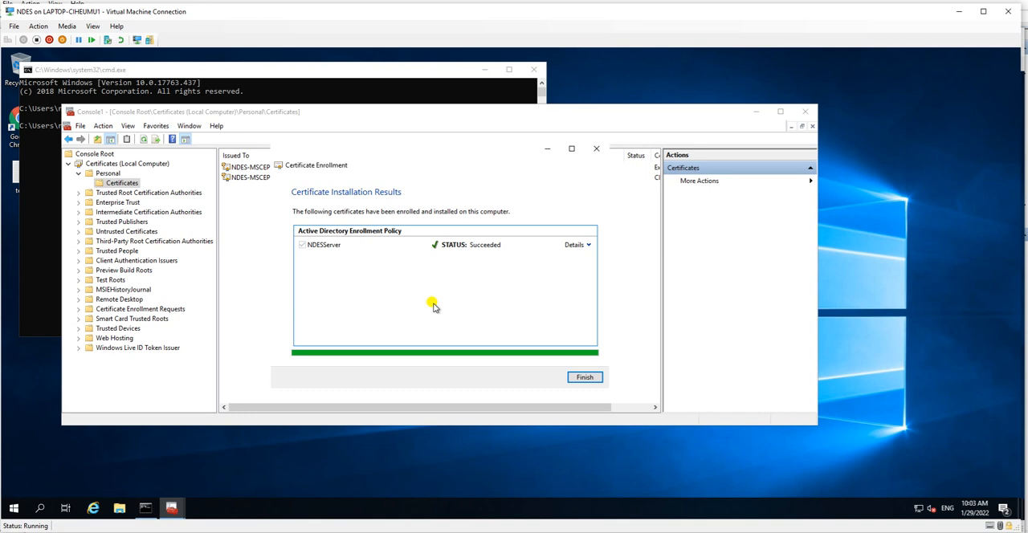
left_click(586, 378)
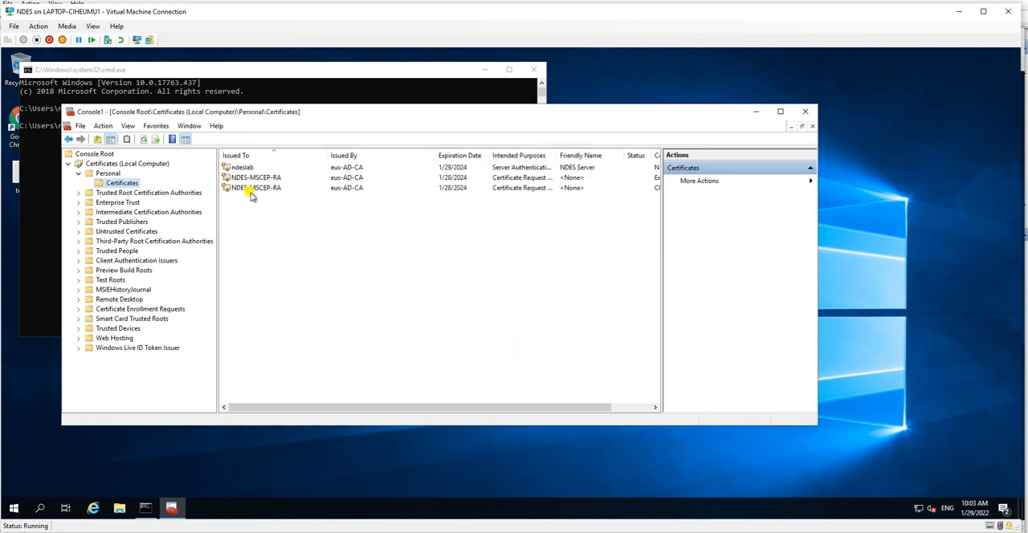
Step: Examine the newly issued ndeslab certificate in the local computer's Personal certificates store
left_click(238, 167)
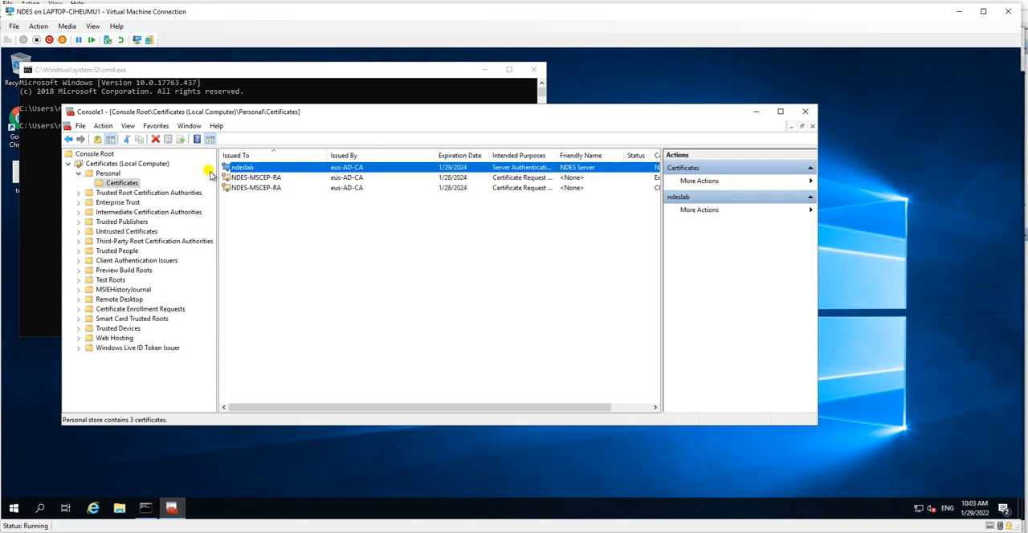
left_click(107, 175)
left_click(126, 184)
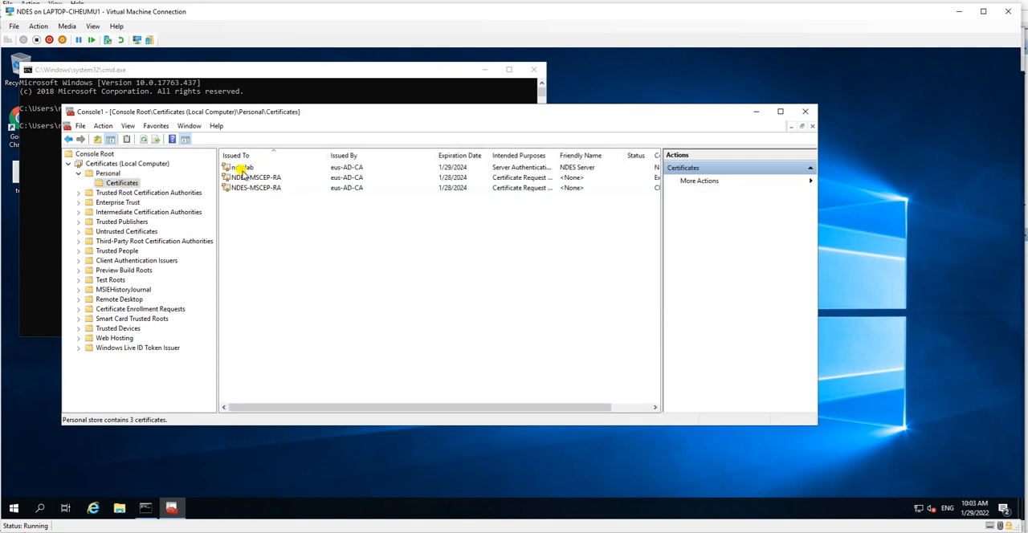
left_click(241, 169)
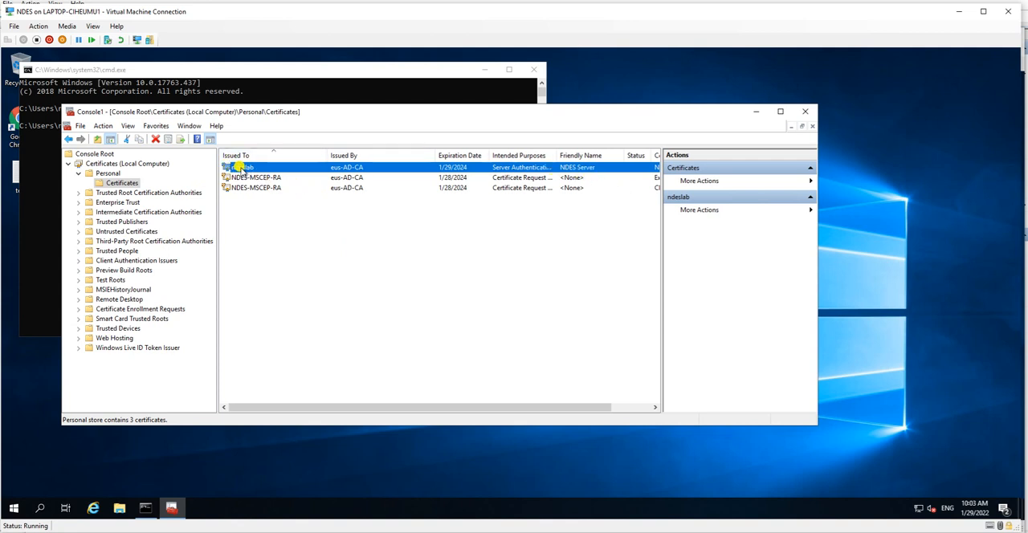
left_click(615, 408)
left_click_drag(600, 409, 390, 408)
Step: Switch to the PowerPoint presentation and mark the first two items on the Configuration Steps slide as Done
left_click(171, 508)
left_click(170, 510)
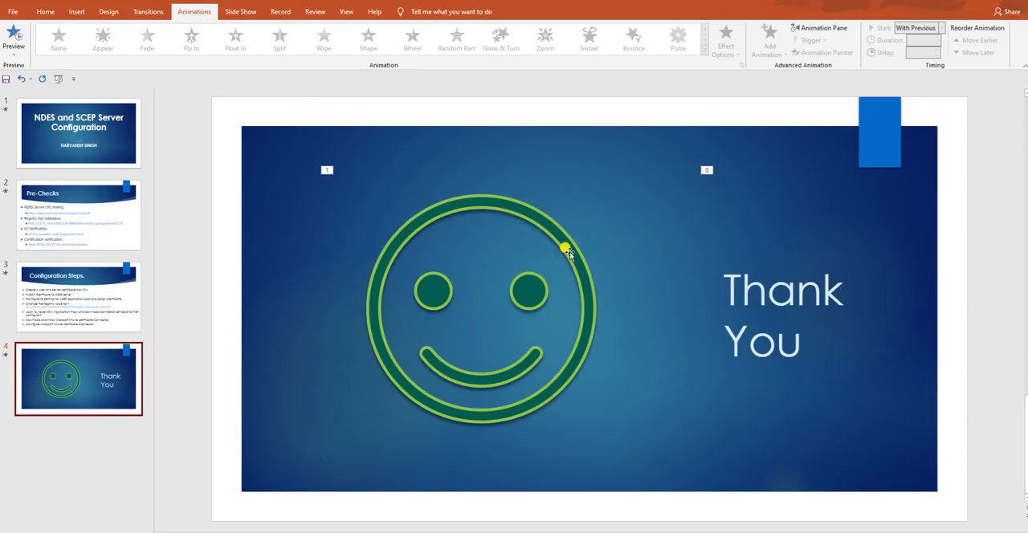
left_click(89, 217)
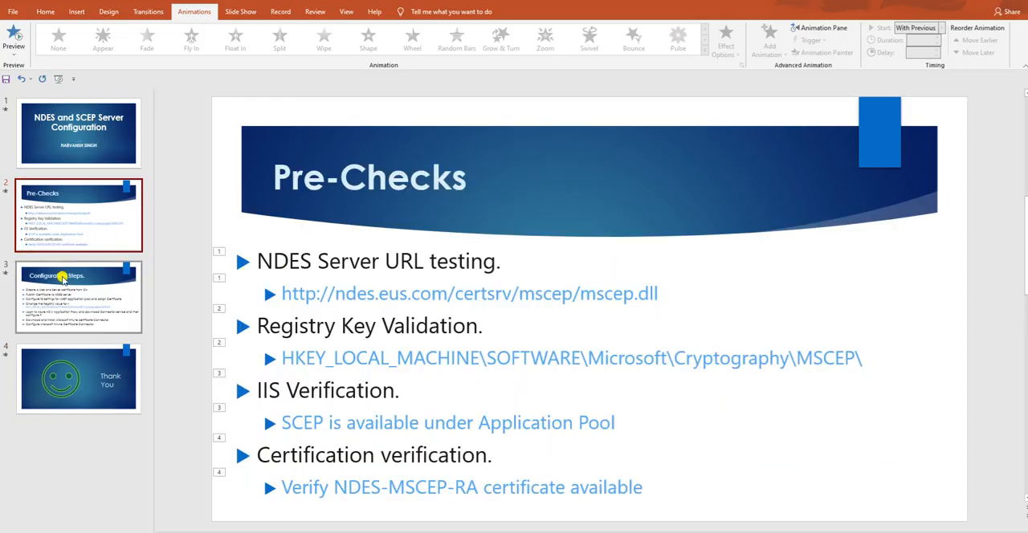
left_click(68, 299)
left_click_drag(271, 262, 654, 264)
left_click(679, 263)
type("- Done")
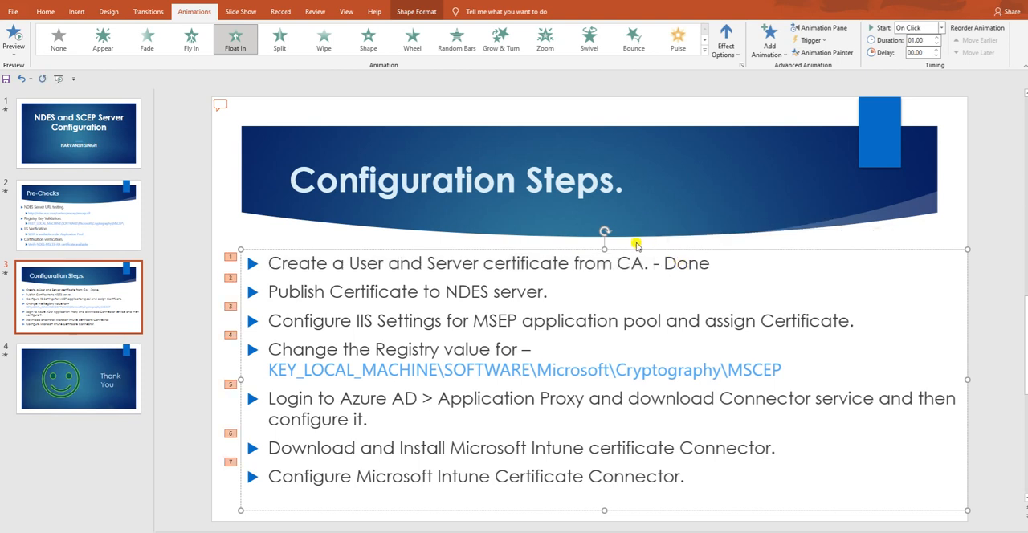
type("Done")
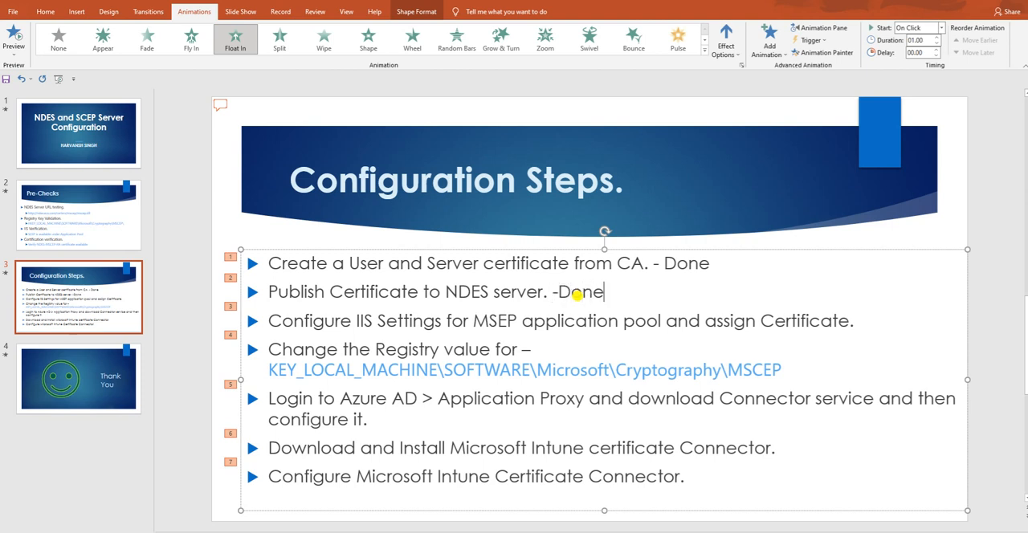
left_click_drag(268, 321, 848, 318)
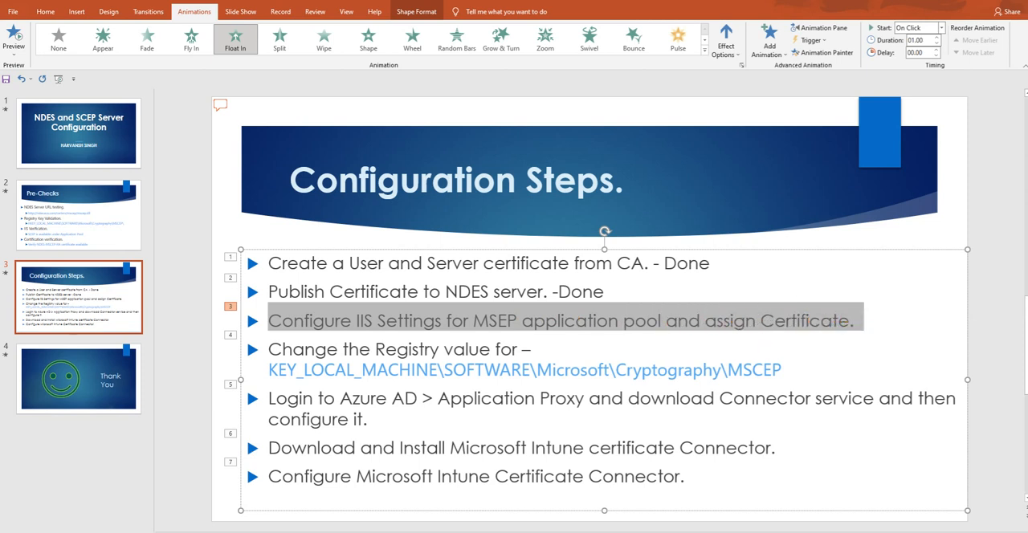
Step: Switch to the NDES virtual machine and open Internet Information Services (IIS) Manager
left_click(508, 505)
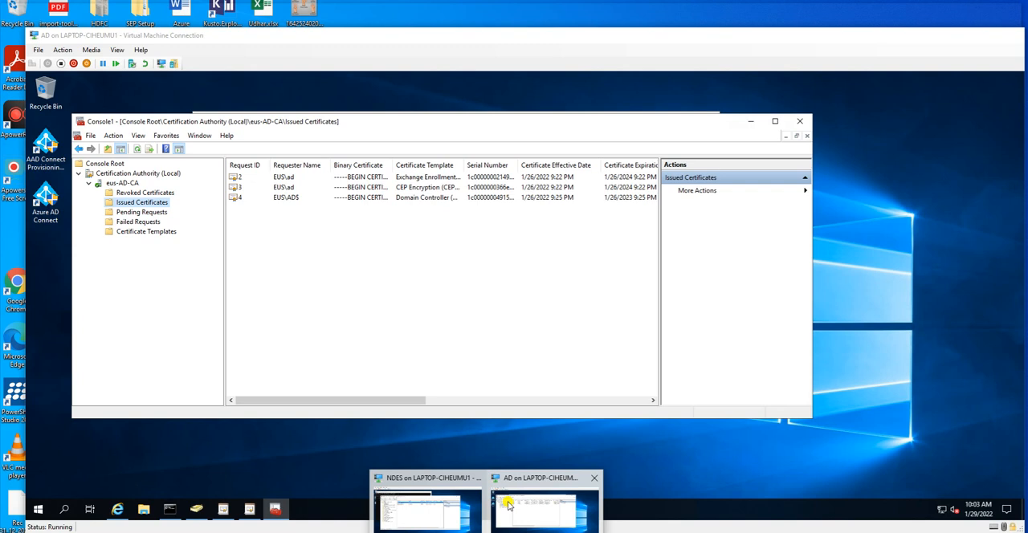
left_click(508, 506)
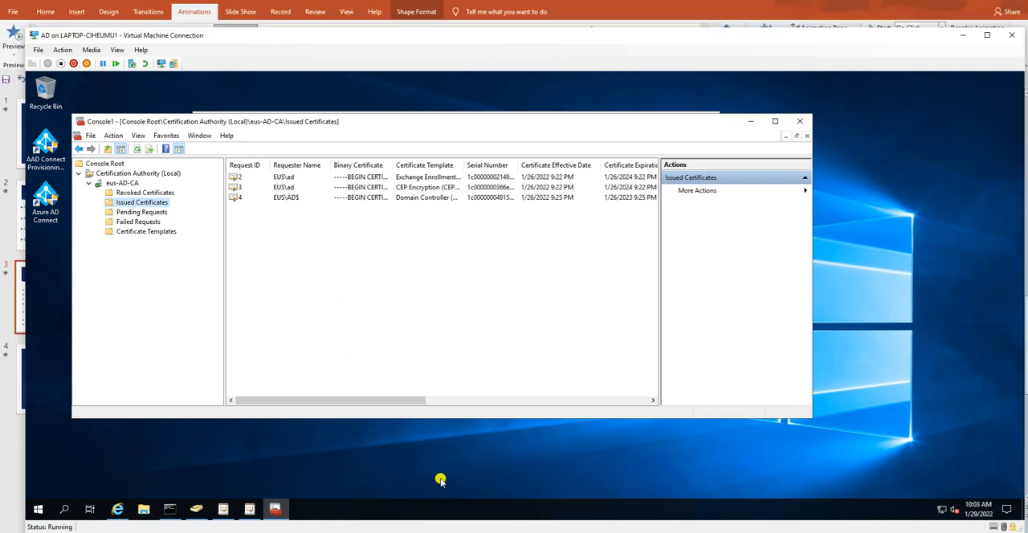
mouse_move(484, 521)
left_click(425, 504)
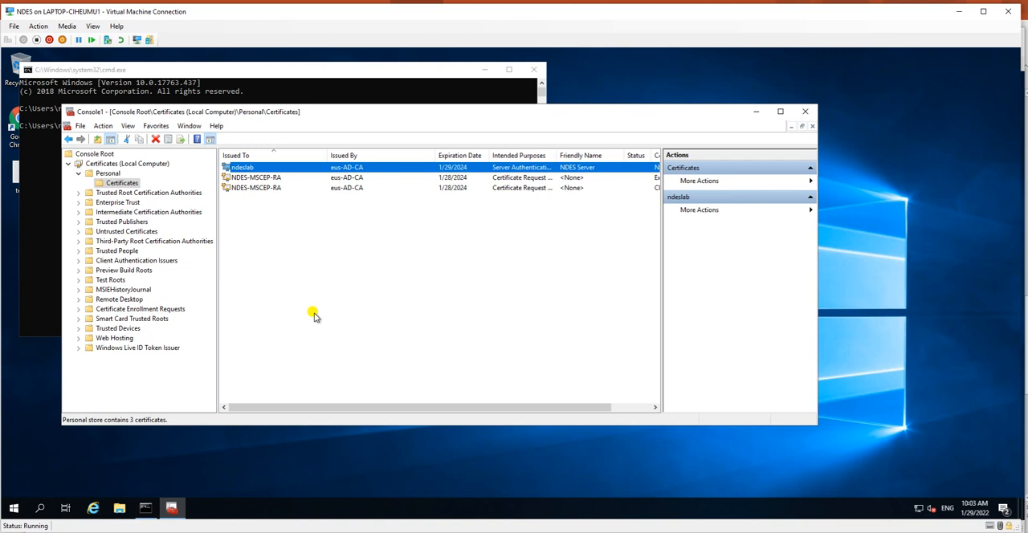
left_click(39, 509)
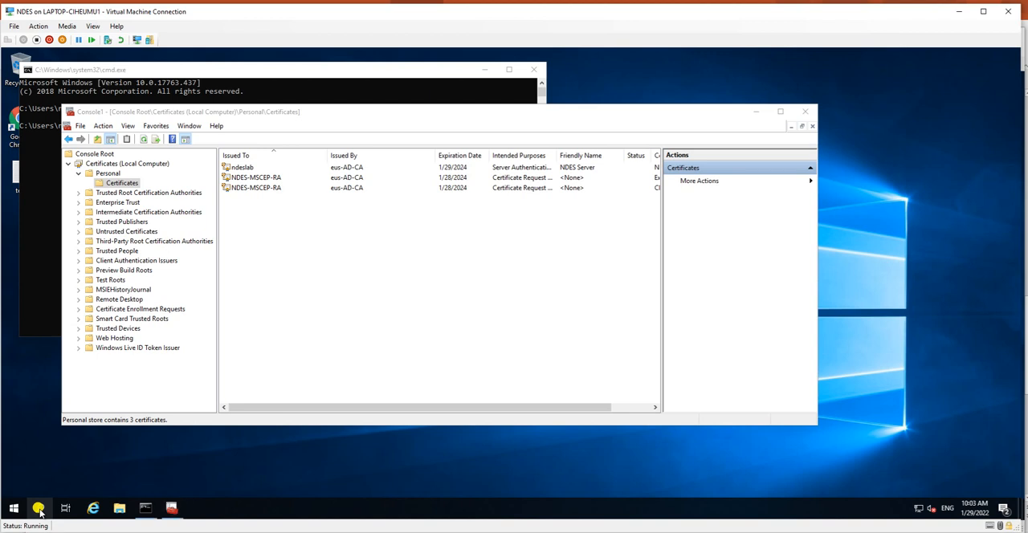
key("super")
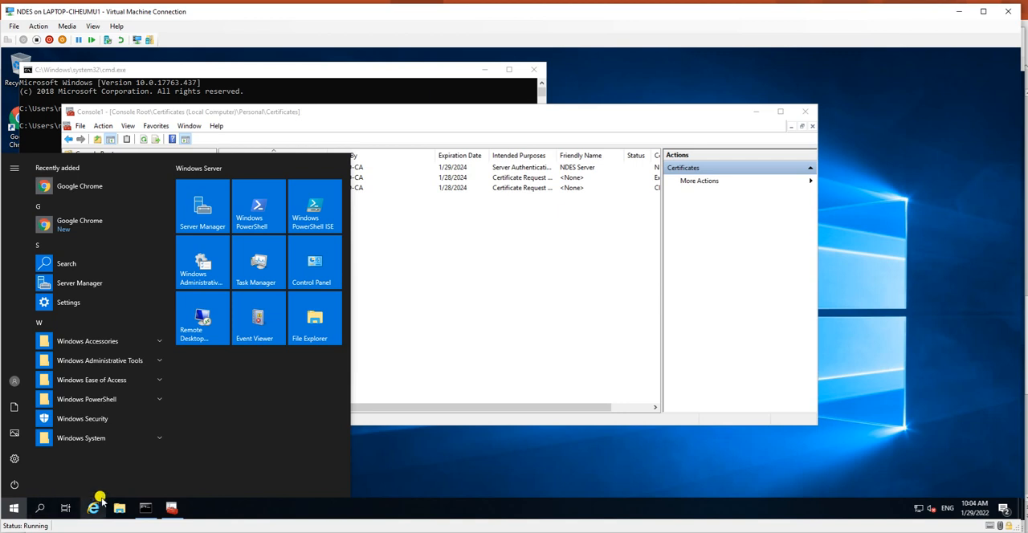
type("iis")
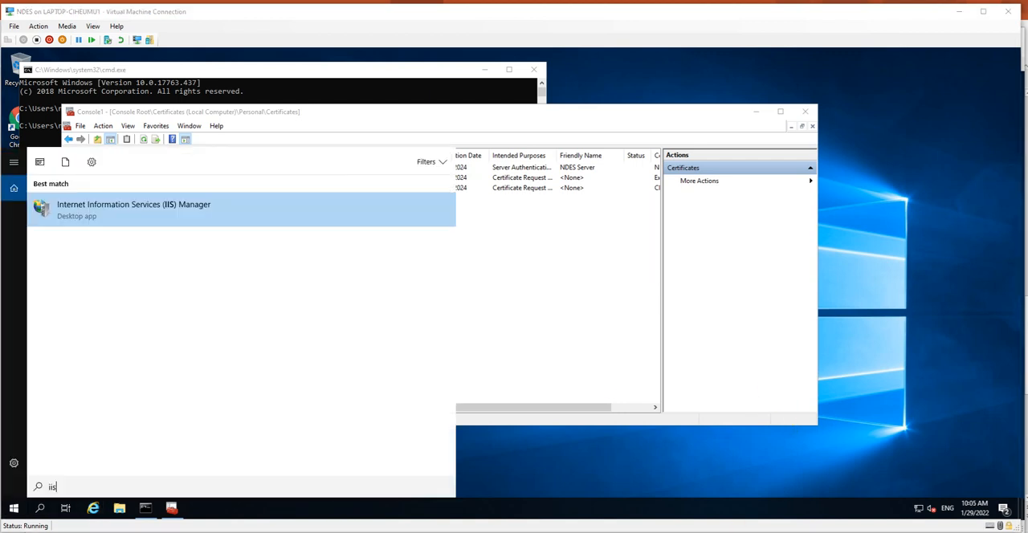
left_click(155, 215)
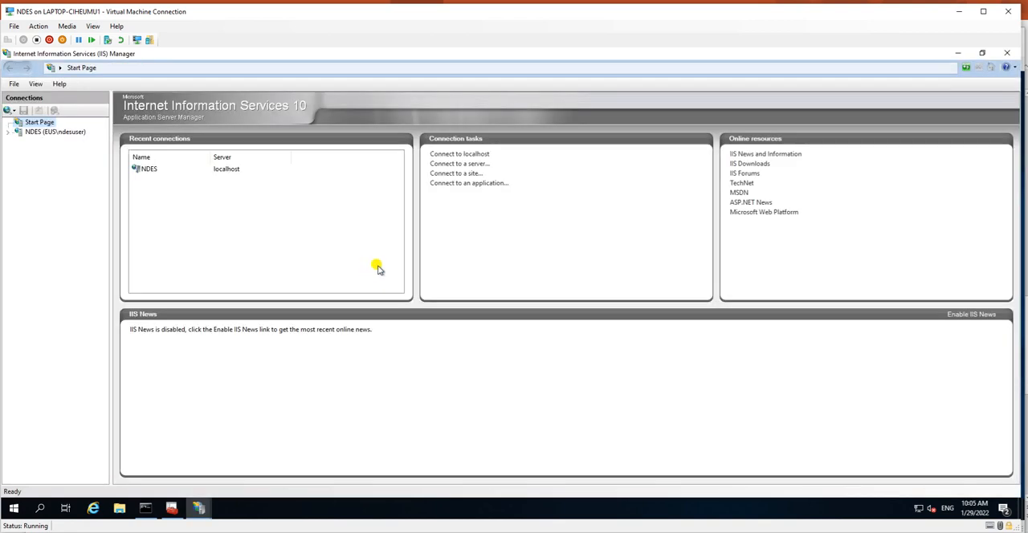
Step: Open the Default Web Site under the NDES server's sites
left_click(30, 133)
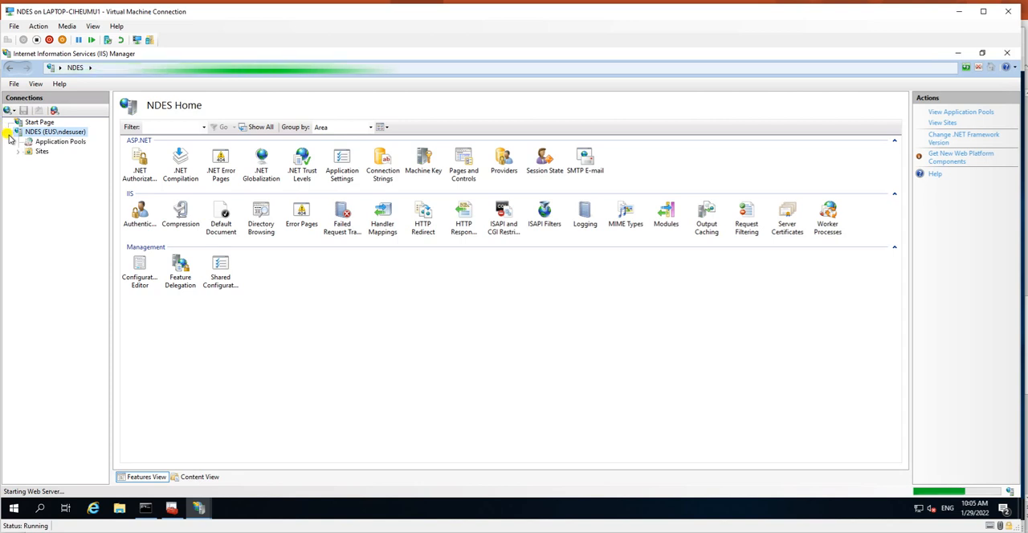
left_click(21, 152)
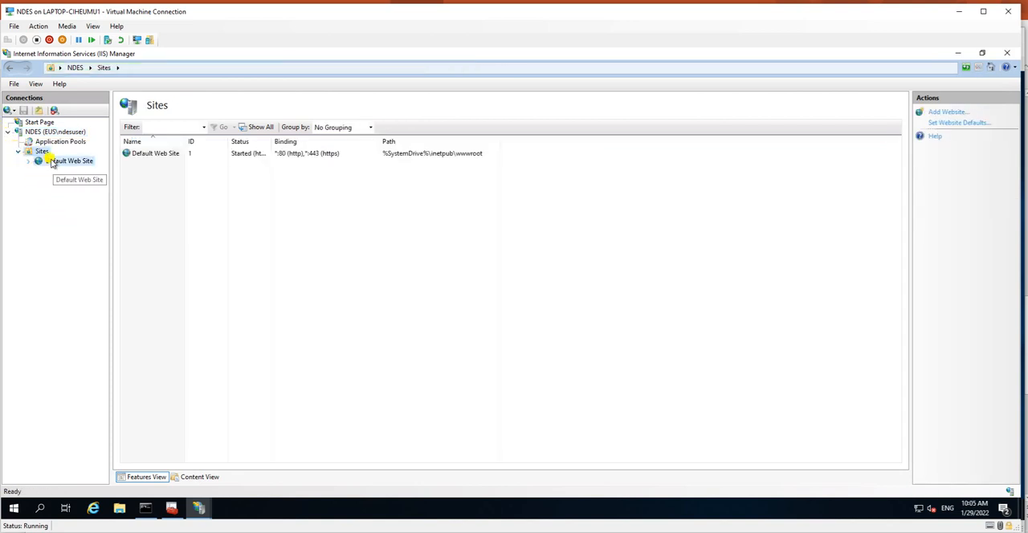
left_click(52, 162)
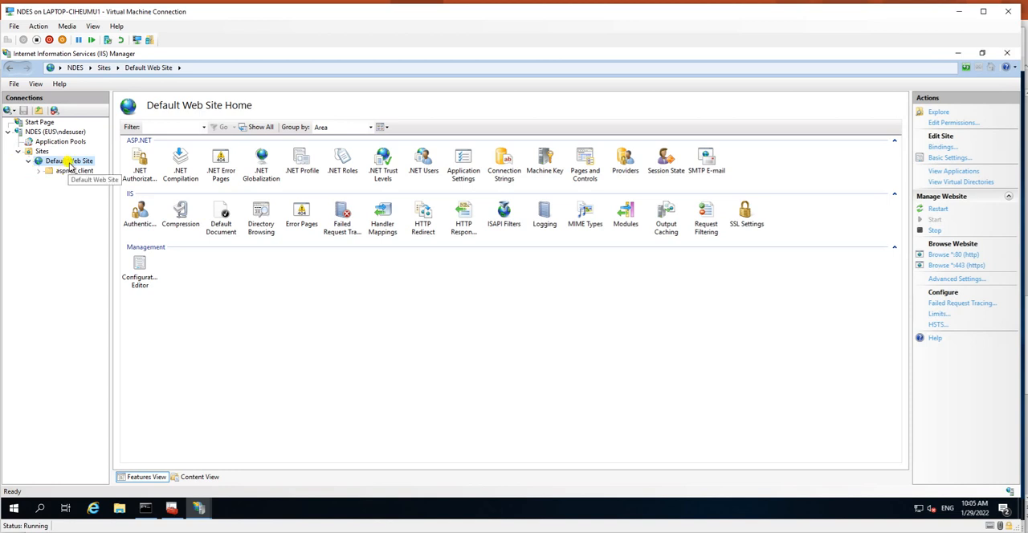
Step: Check the SCEP application pool in the NDES server's list of application pools
left_click(58, 142)
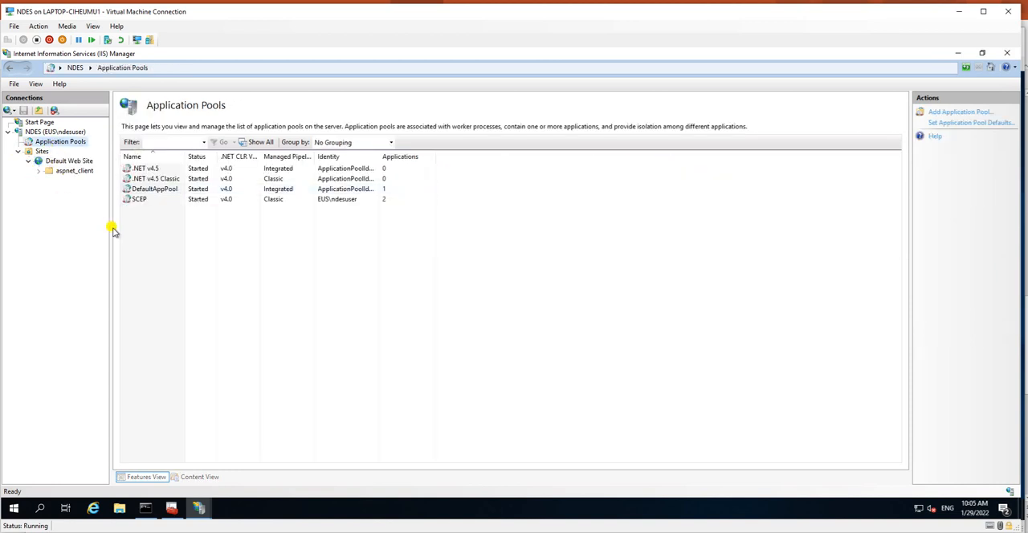
left_click(137, 202)
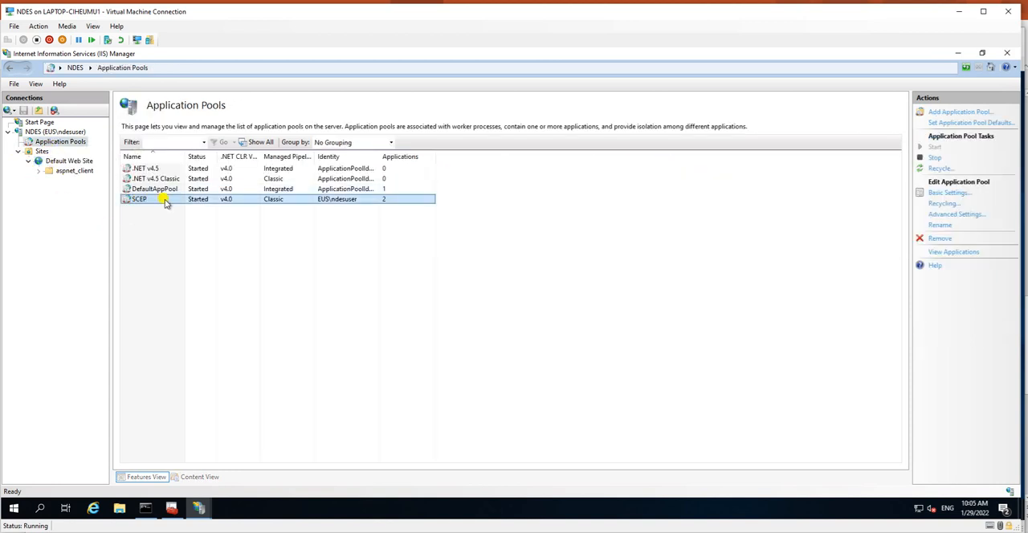
Step: Open the Default Web Site's bindings and select the https binding on port 443
left_click(73, 162)
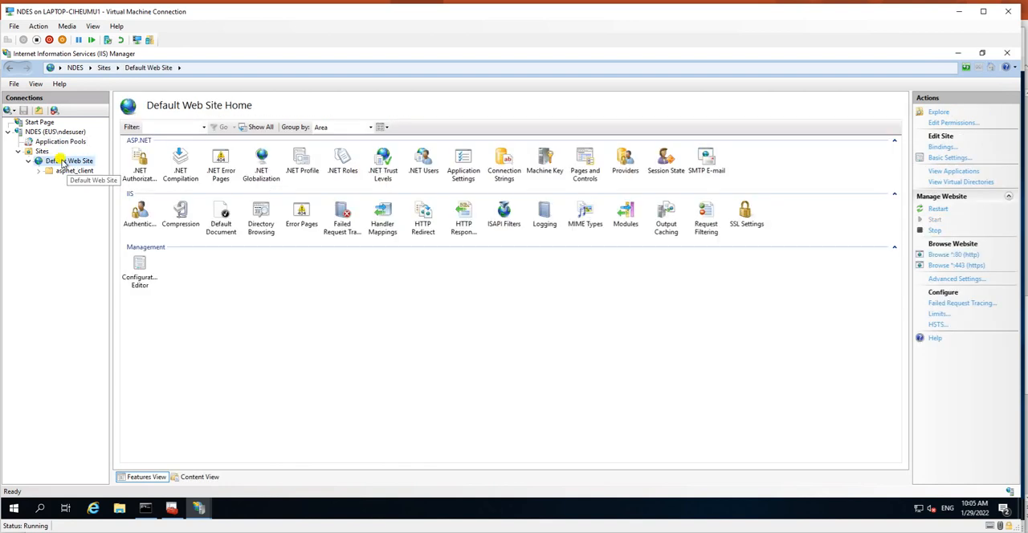
right_click(63, 163)
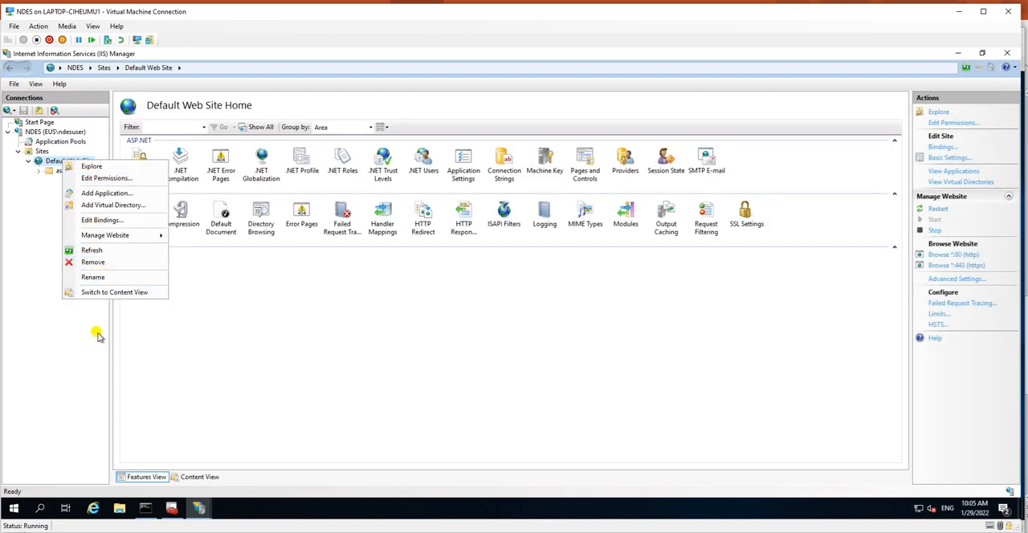
left_click(111, 220)
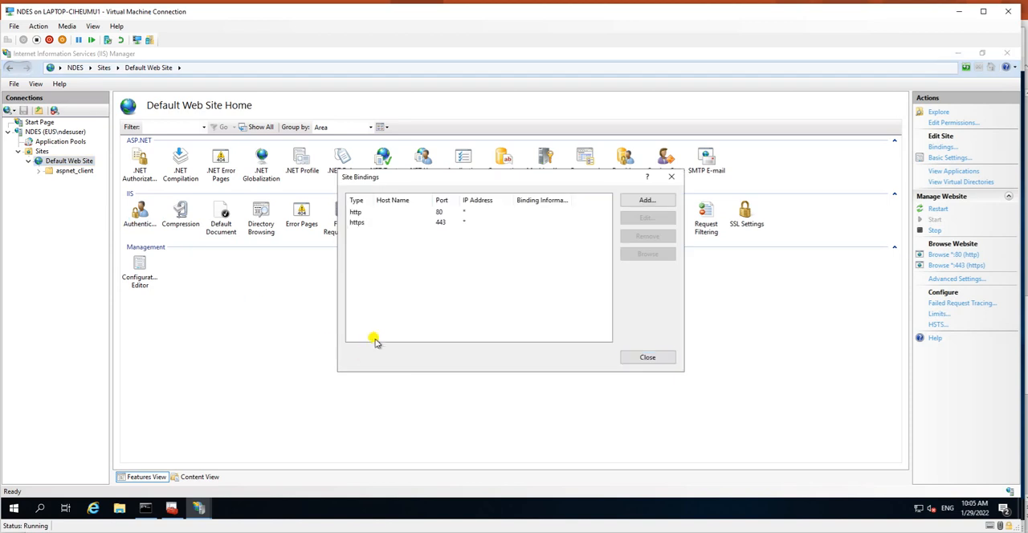
left_click(367, 223)
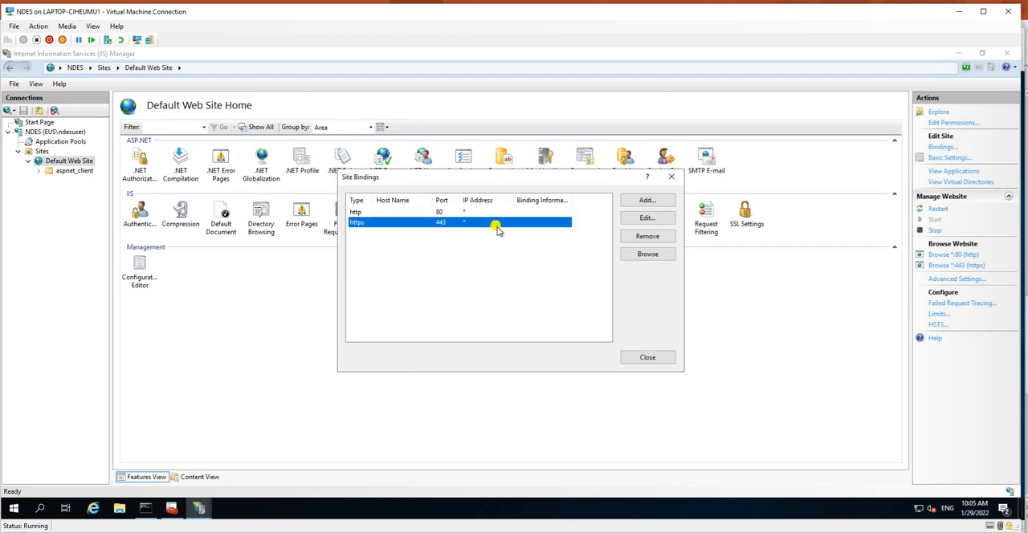
left_click(634, 221)
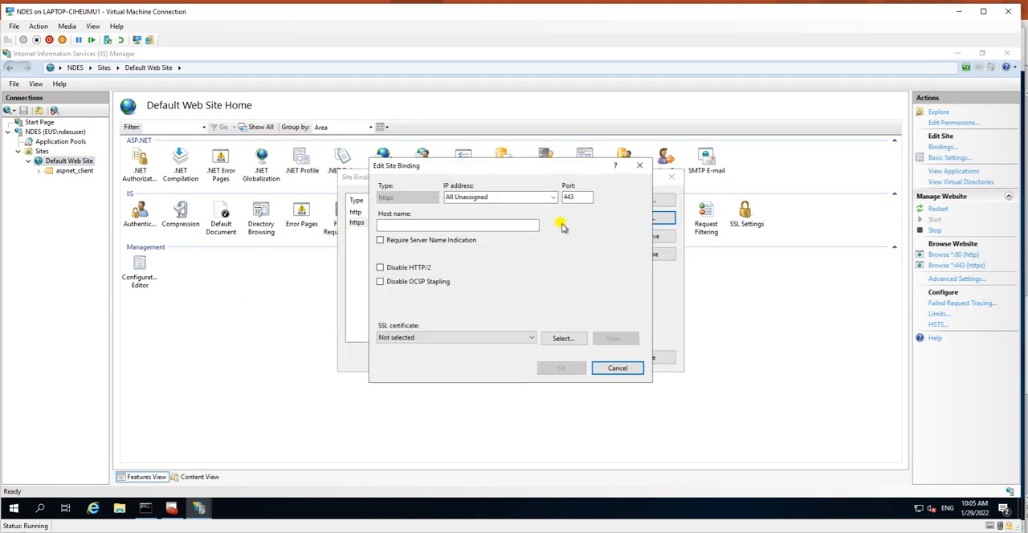
left_click_drag(518, 166, 458, 133)
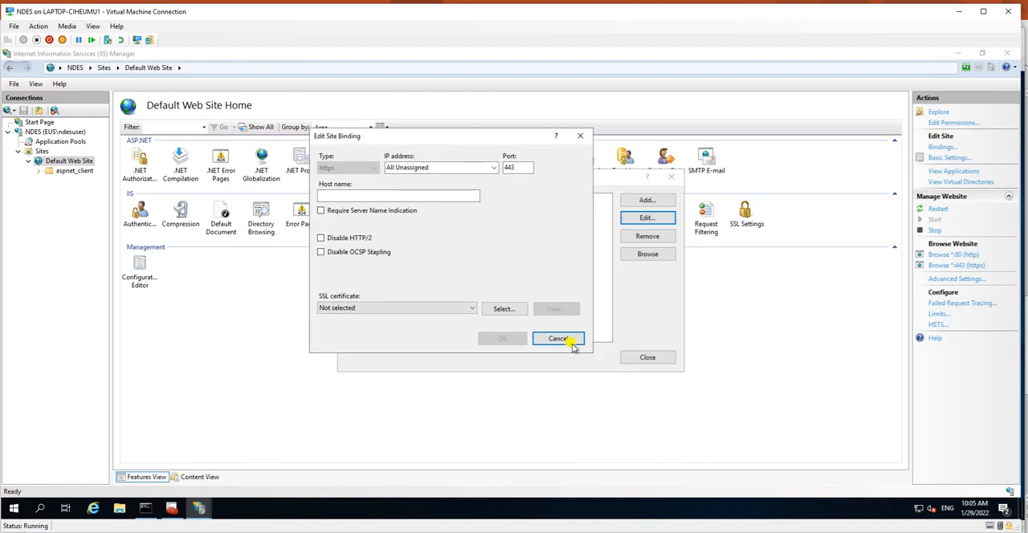
left_click(560, 342)
Step: Replace the selected https binding with a new https binding on port 443 that uses the NDES Server SSL certificate
left_click(647, 239)
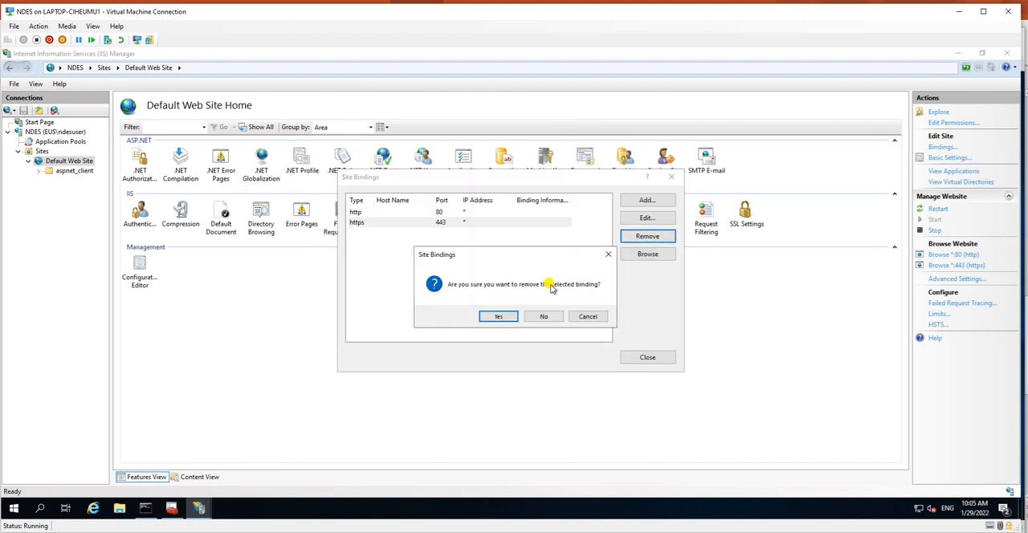
left_click(497, 318)
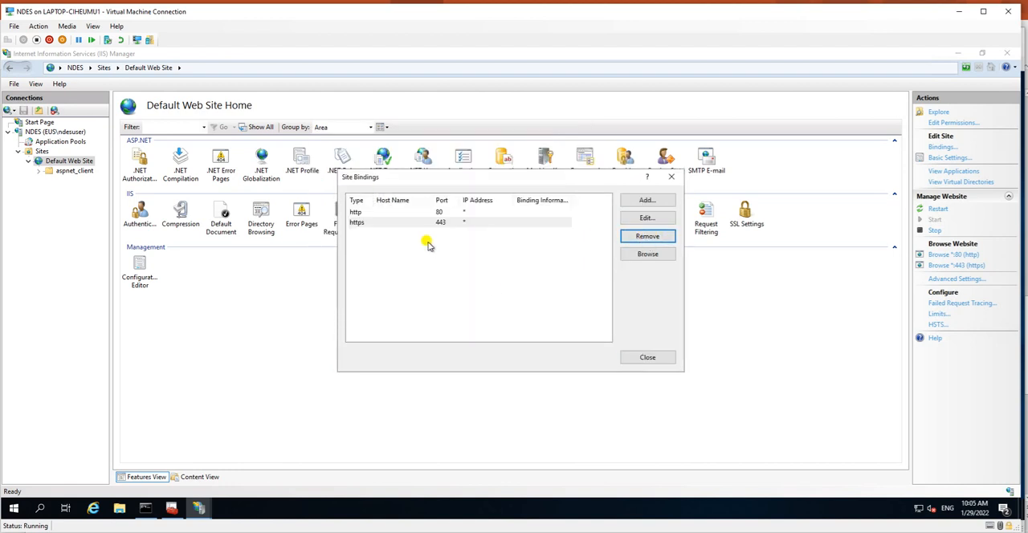
left_click(647, 200)
left_click(422, 199)
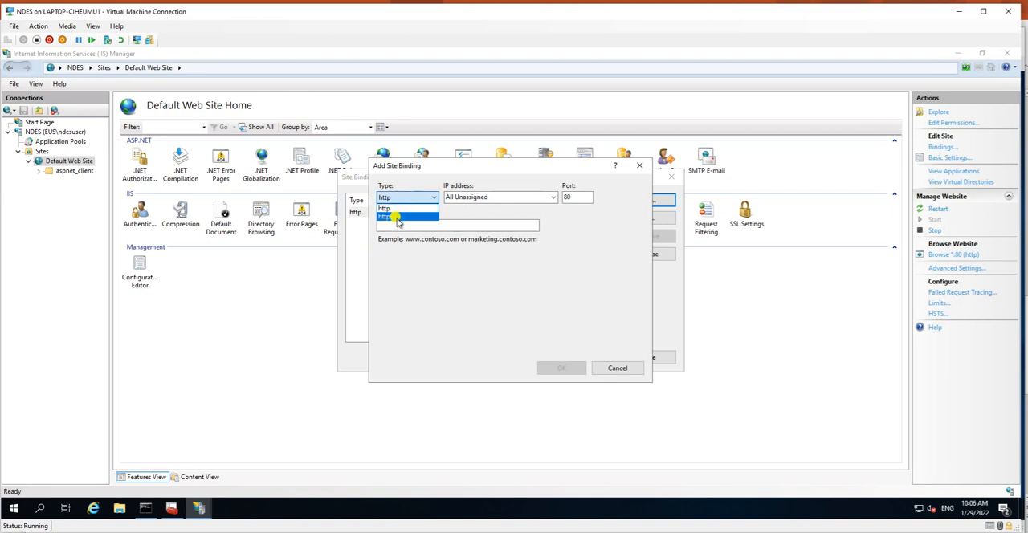
left_click(394, 217)
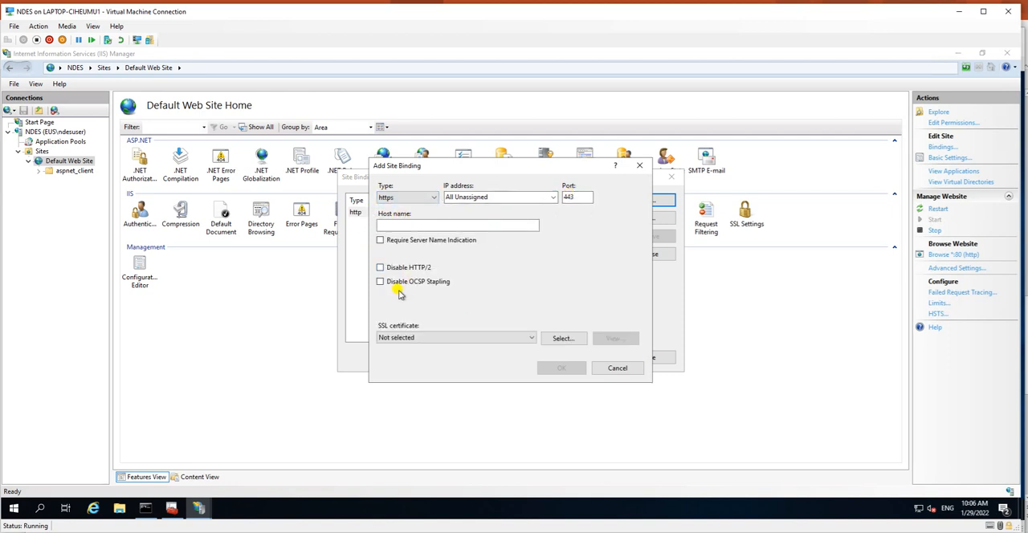
left_click(419, 341)
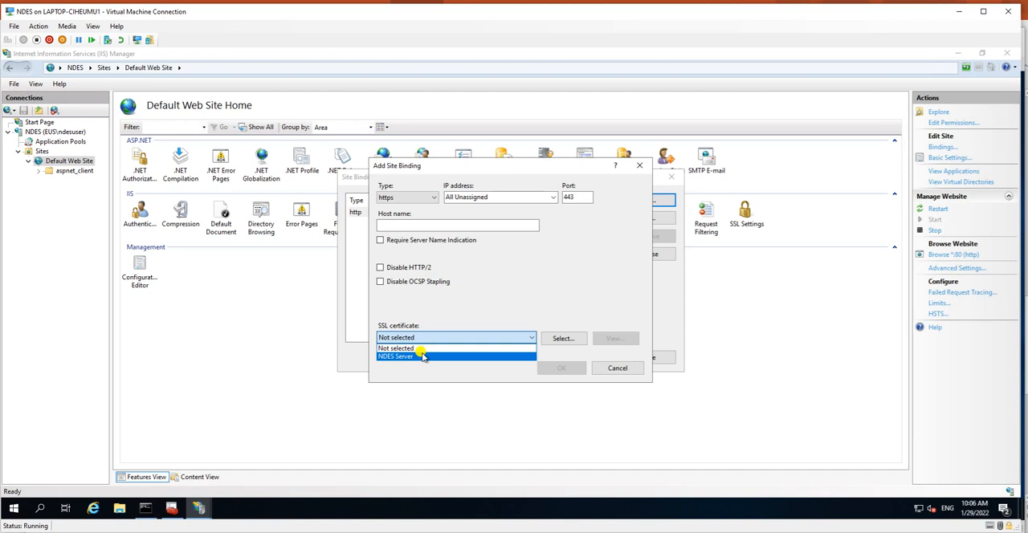
left_click(421, 356)
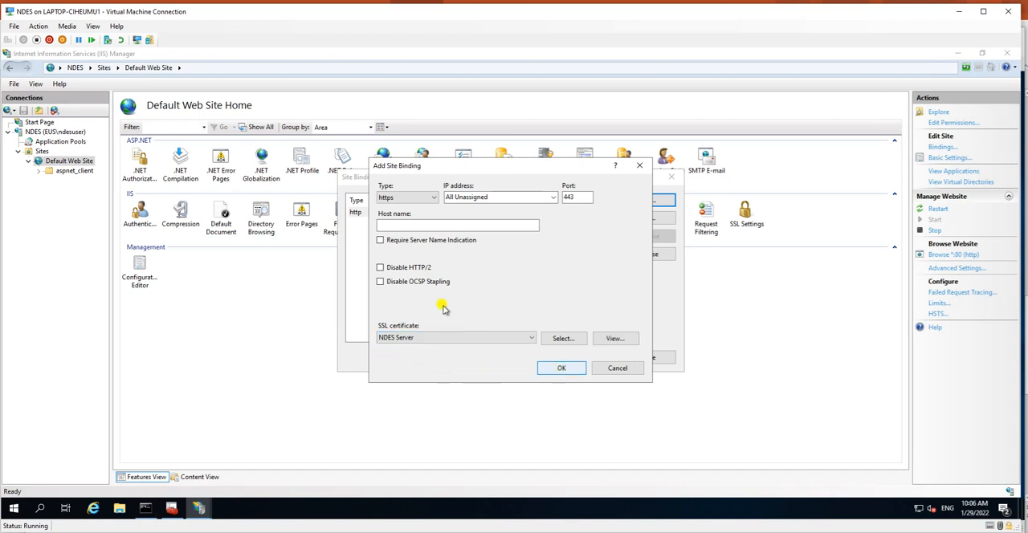
key("Return")
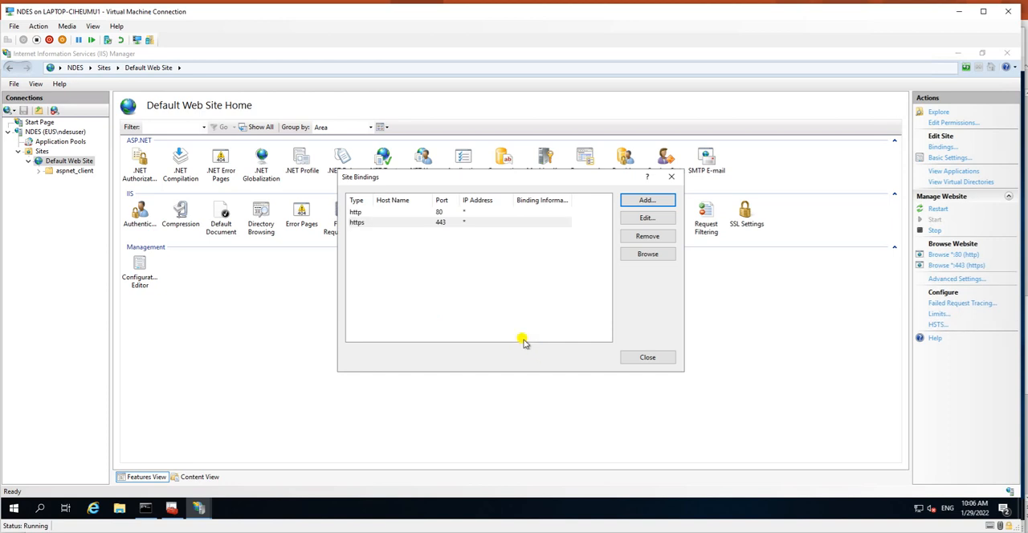
left_click(647, 358)
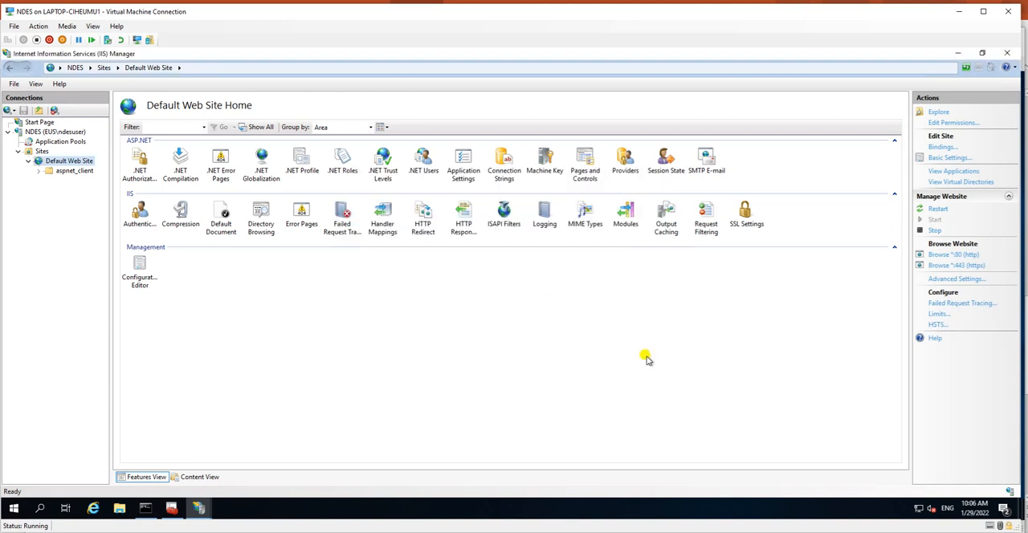
left_click(72, 171)
left_click(69, 162)
left_click(71, 171)
left_click(69, 160)
Step: Close the open IIS Manager windows on the NDES server
left_click(1005, 55)
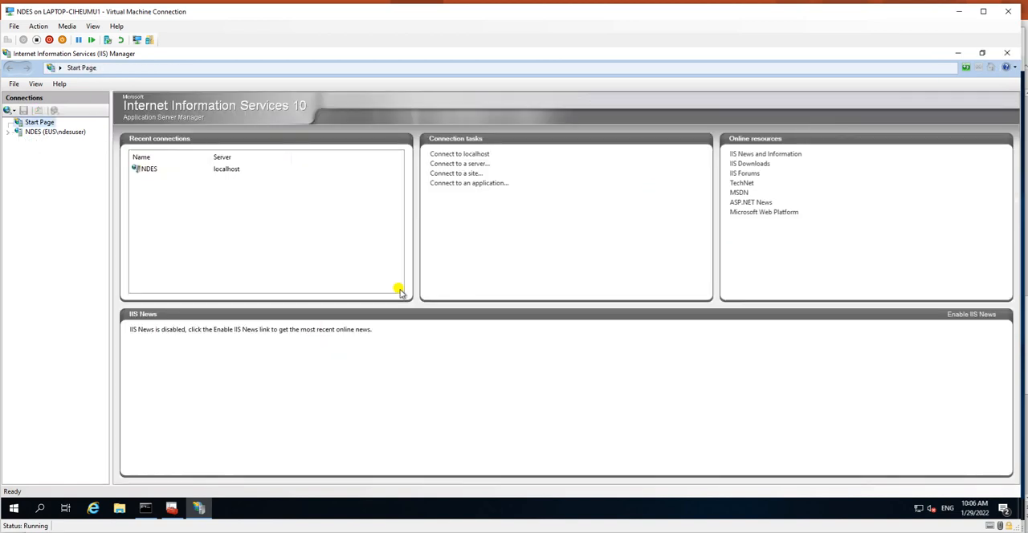
left_click(1006, 53)
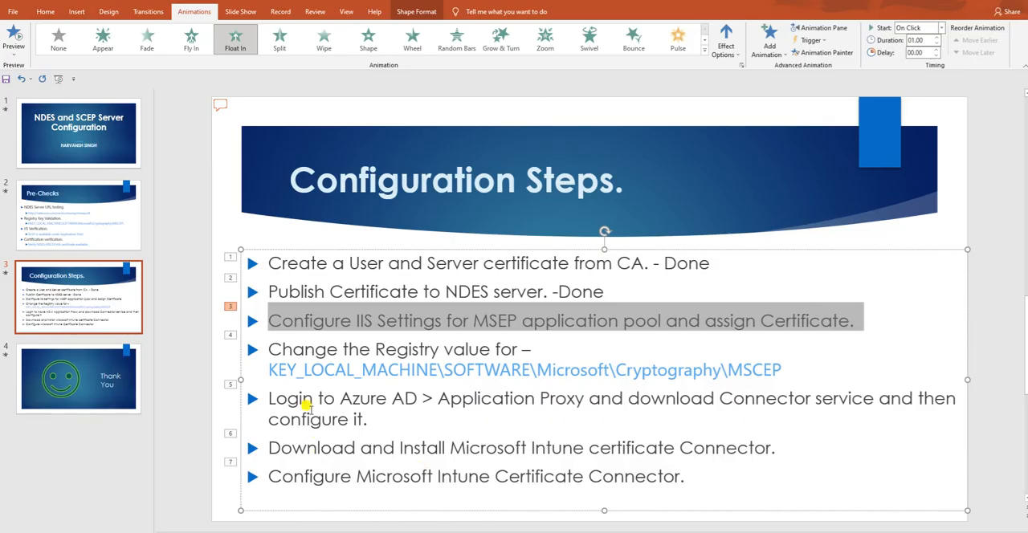
Step: Highlight the registry change item and its MSCEP key path on the Configuration Steps slide in the PowerPoint presentation
left_click_drag(270, 349, 530, 348)
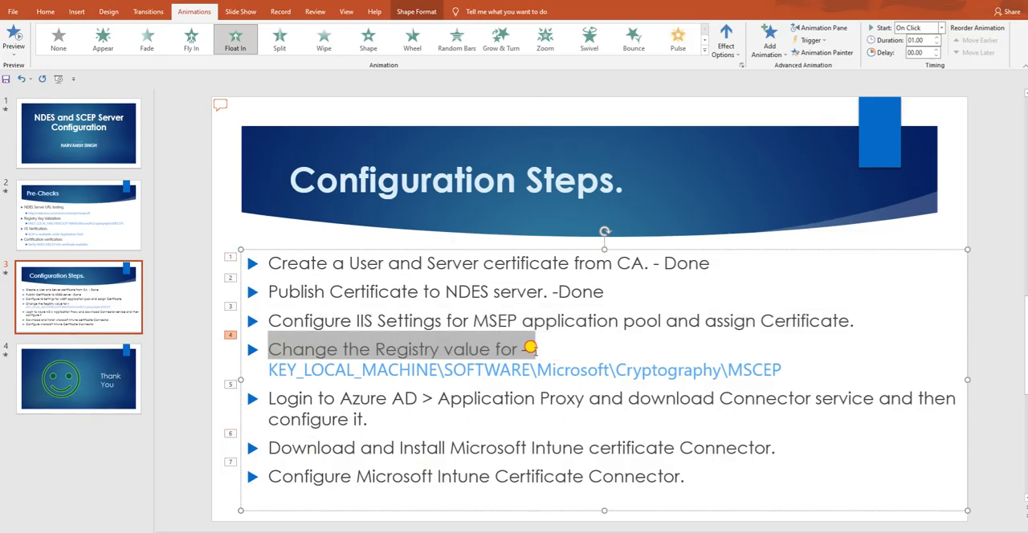
left_click(386, 412)
mouse_move(265, 362)
left_mouse_down()
mouse_move(736, 376)
mouse_move(772, 361)
mouse_move(272, 368)
left_mouse_up()
left_click(785, 368)
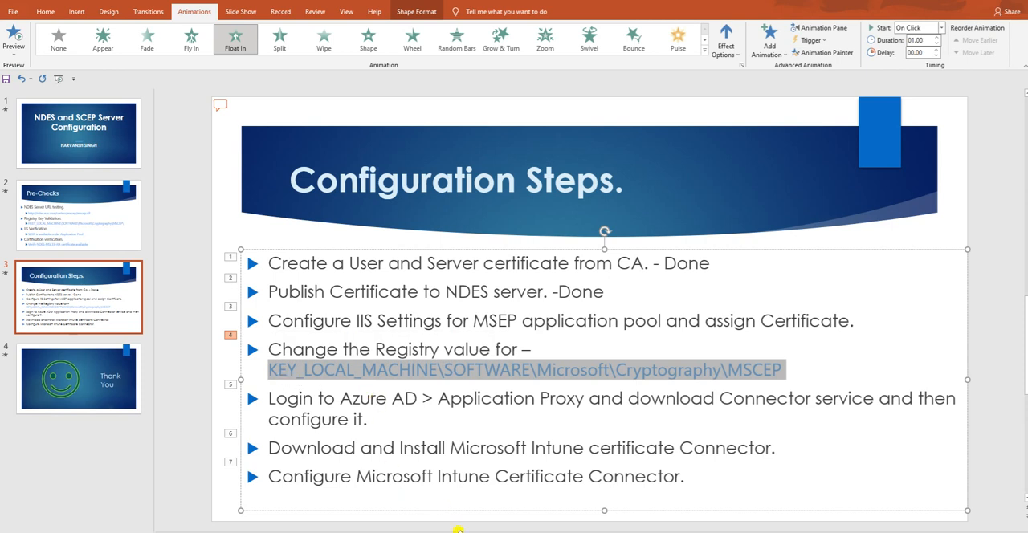
Step: Switch to the NDES virtual machine and launch Registry Editor with regedit, allowing it to make changes
left_click(518, 510)
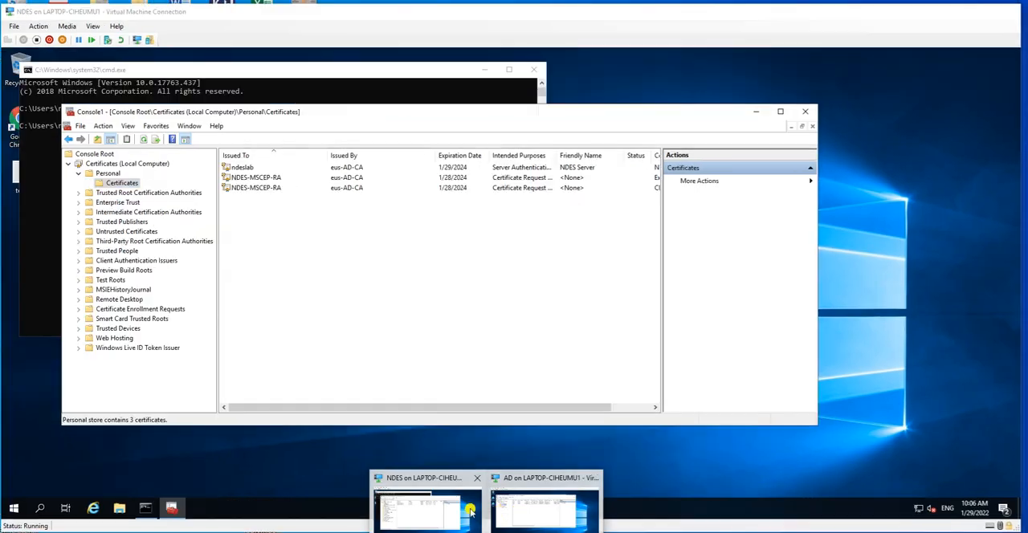
key("super+r")
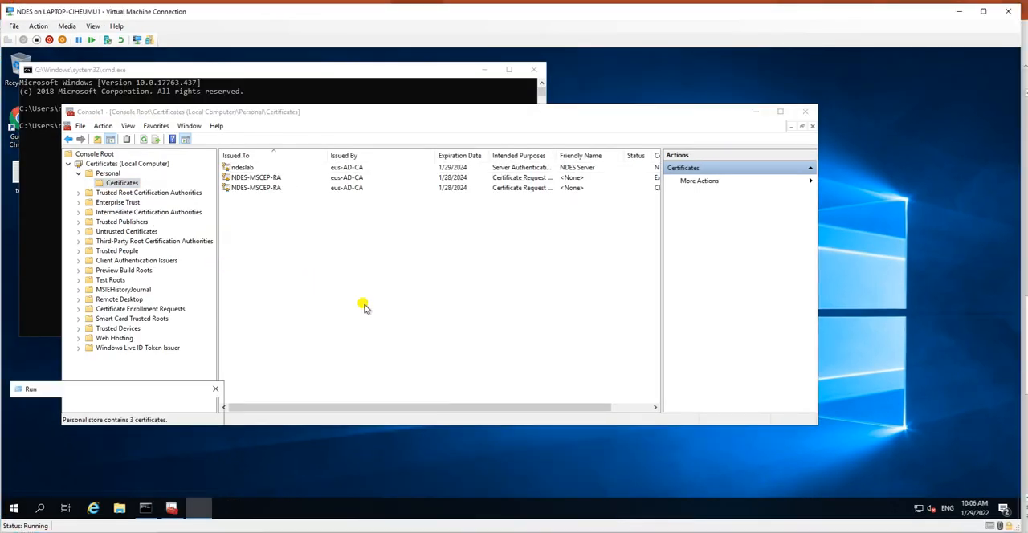
type("regedit")
key("Return")
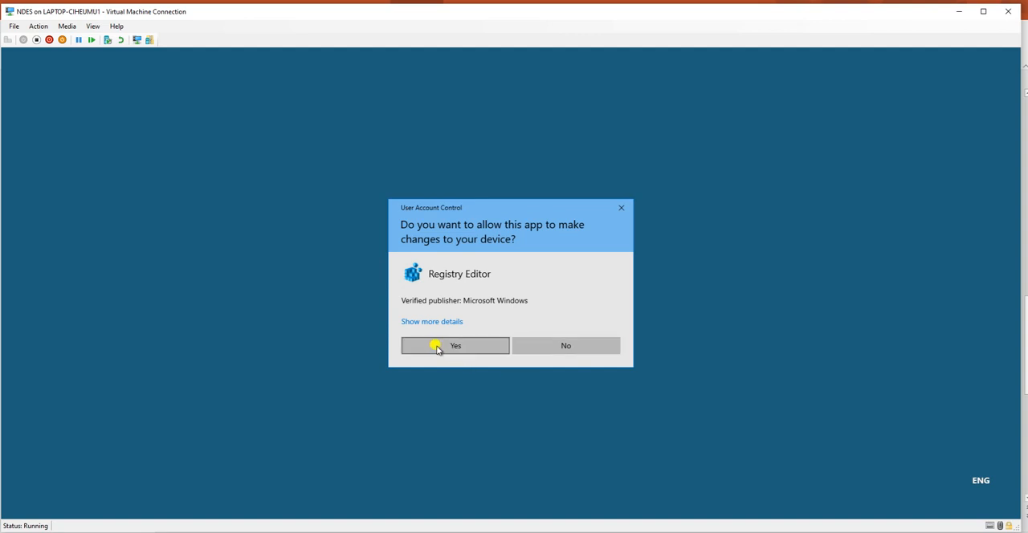
left_click(438, 347)
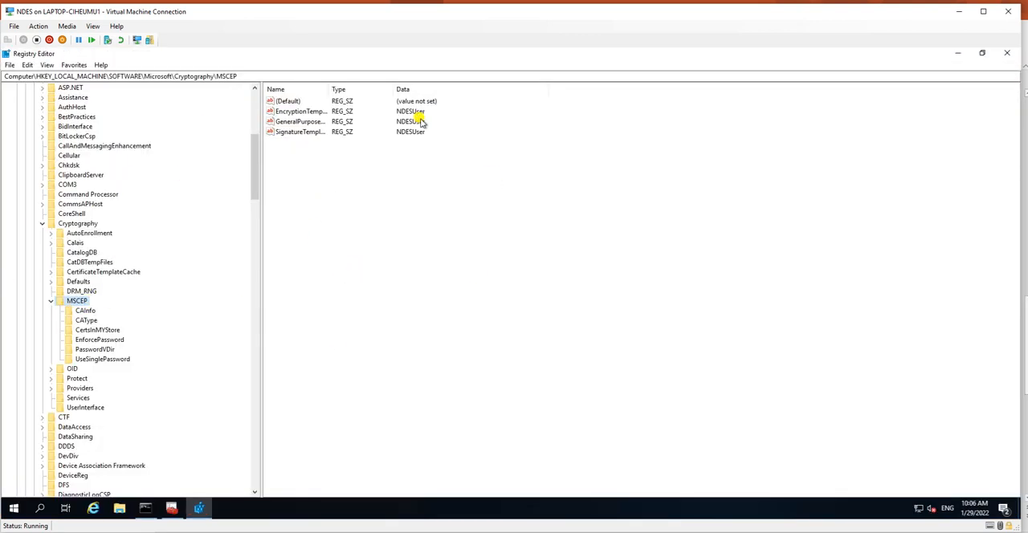
Step: Examine the template entries under the MSCEP registry key, including the value data of EncryptionTemplate
left_click_drag(327, 89, 371, 91)
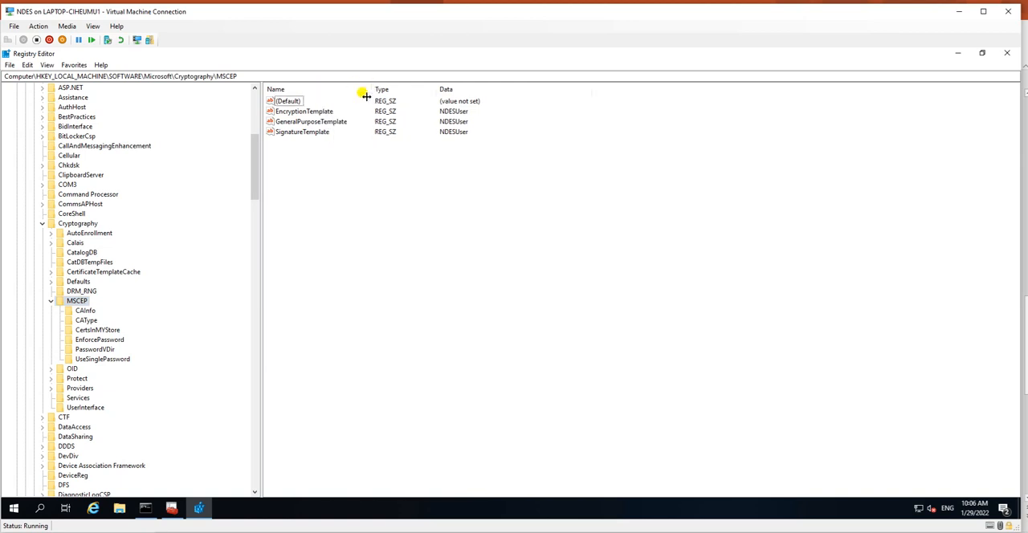
left_click(305, 112)
double_click(321, 110)
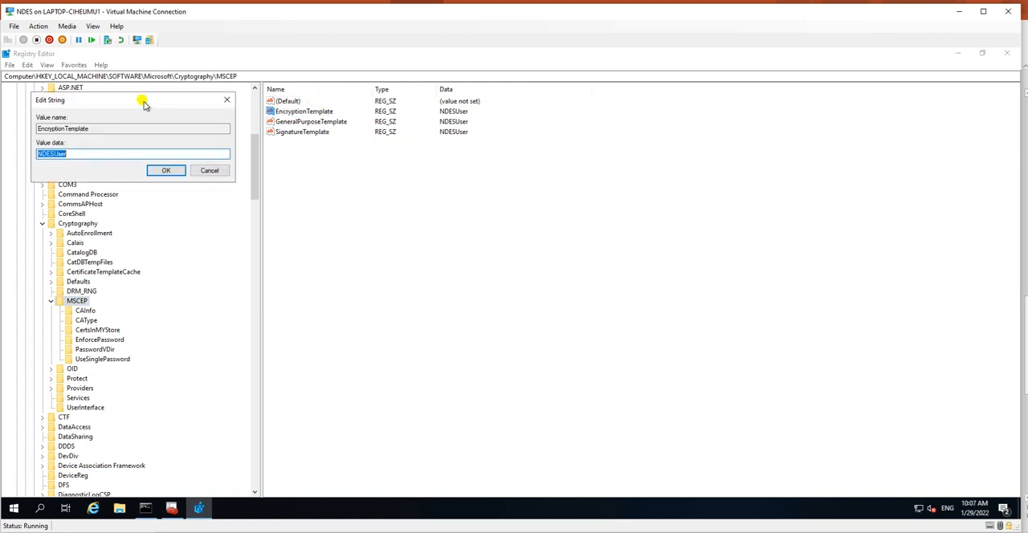
left_click_drag(138, 100, 390, 193)
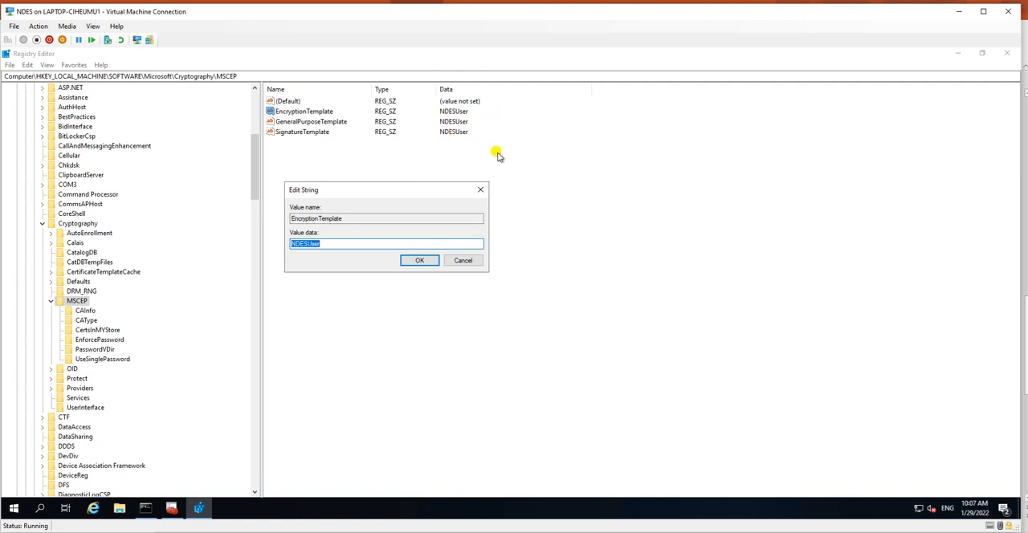
left_click(348, 244)
left_click_drag(351, 244, 259, 239)
left_click_drag(325, 245, 254, 237)
left_click_drag(322, 243, 271, 229)
left_click(464, 260)
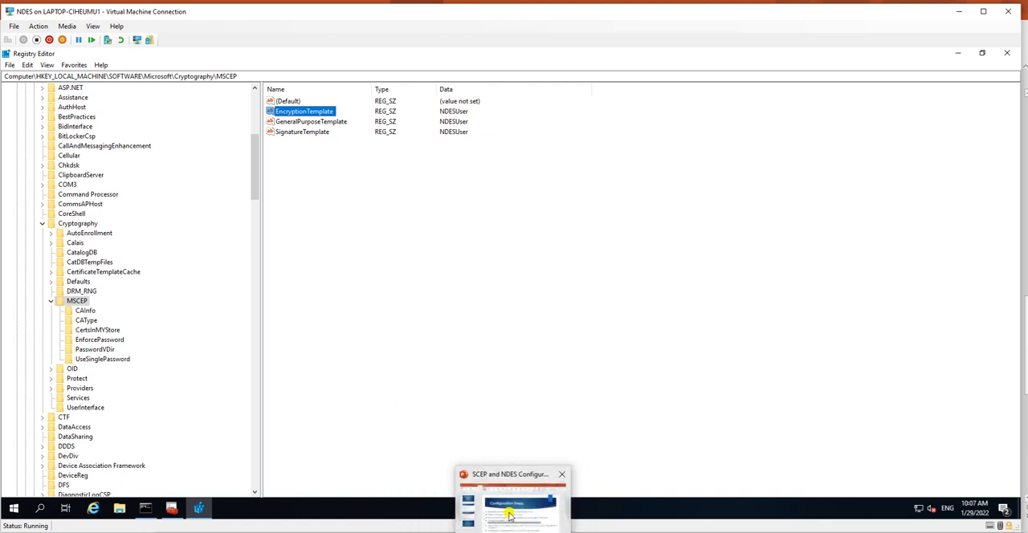
Step: Switch to the PowerPoint presentation and highlight the last three Configuration Steps items, covering Application Proxy and the Intune Certificate Connector
left_click(510, 514)
left_click_drag(270, 396, 249, 401)
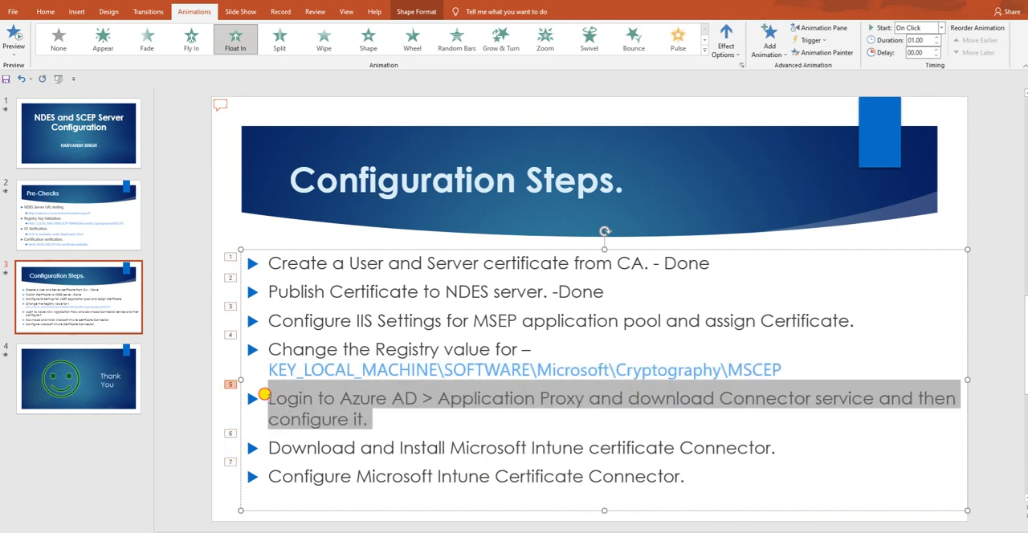
left_click(405, 424)
left_click_drag(683, 477, 259, 393)
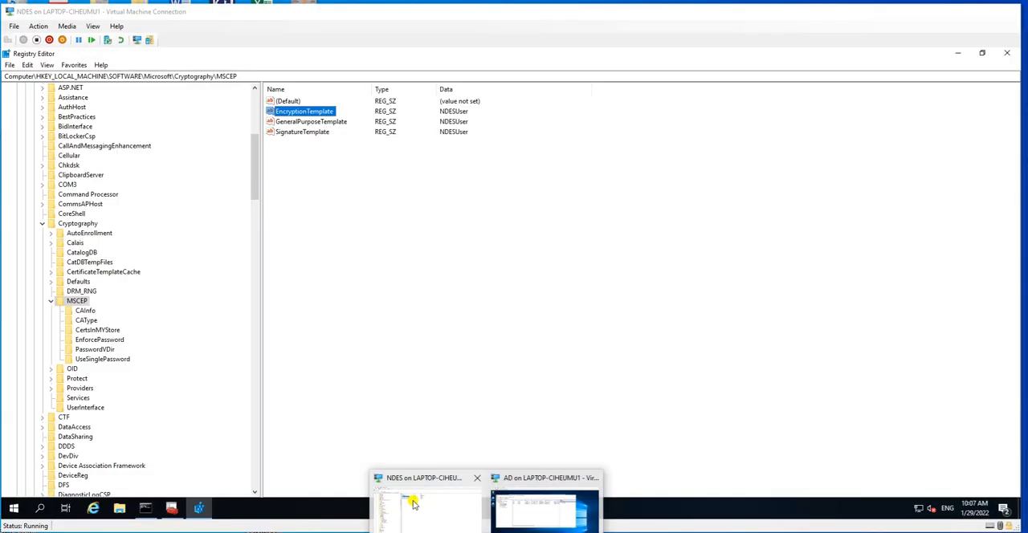
Step: Close Registry Editor on the NDES virtual machine and minimize the certificates console to clear the desktop around the Command Prompt
left_click(416, 499)
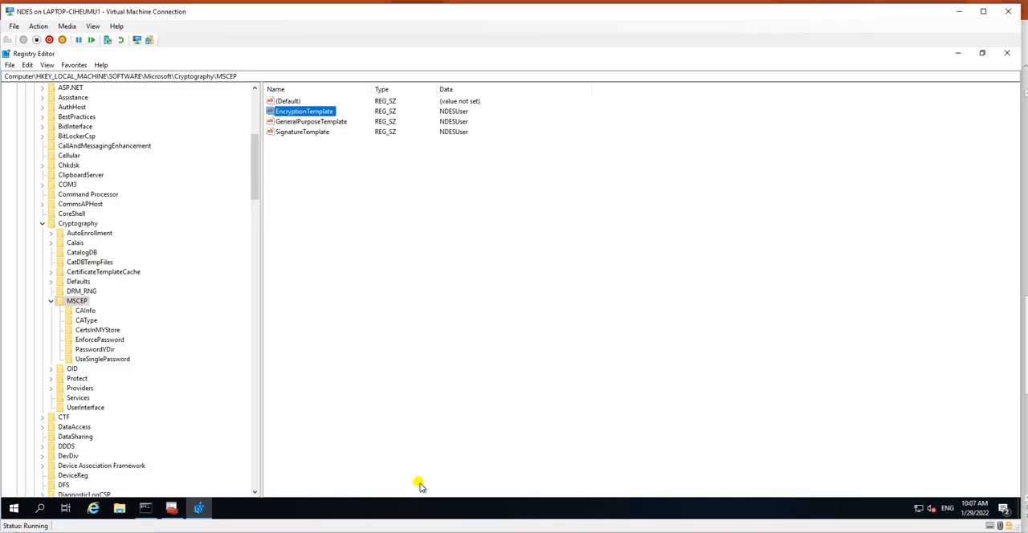
left_click(1006, 53)
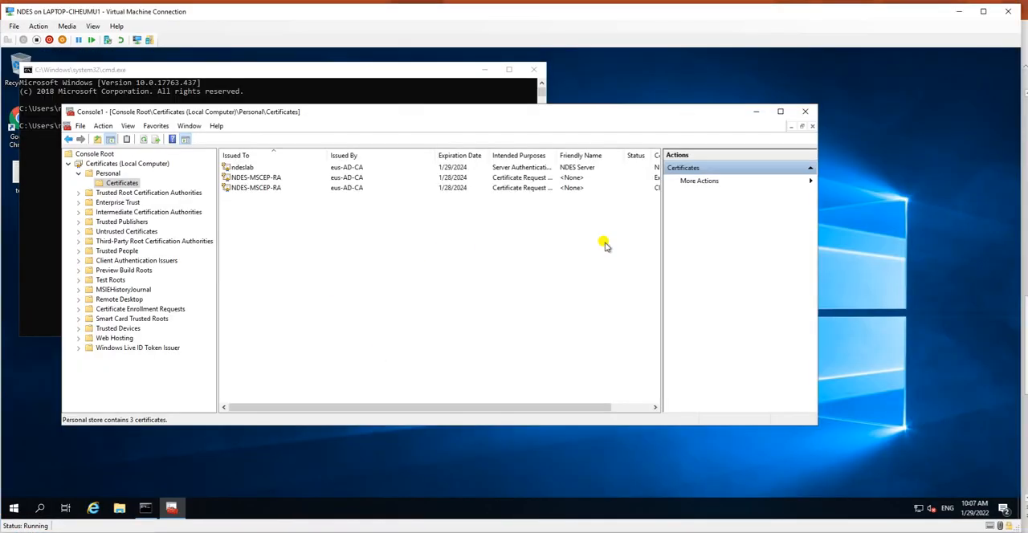
left_click(363, 94)
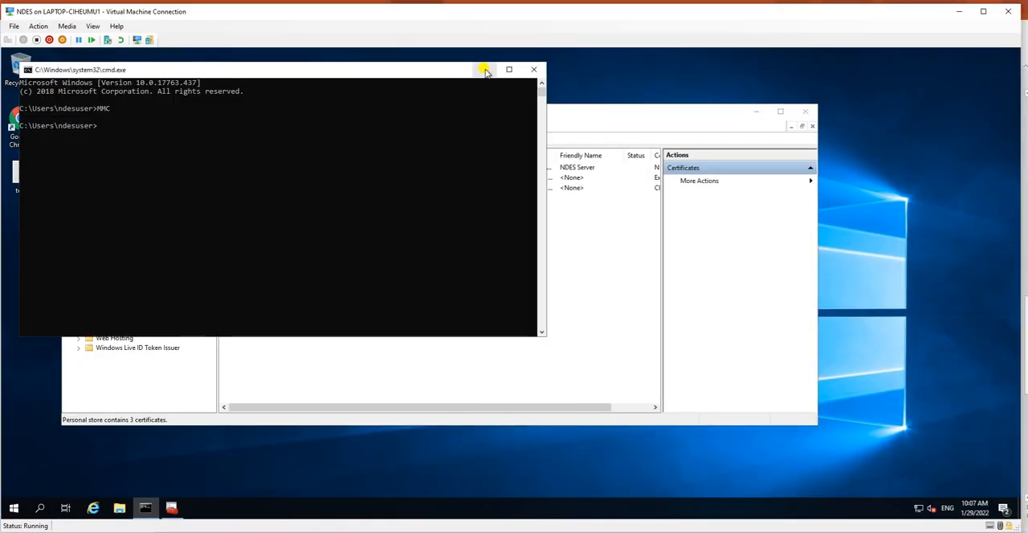
left_click(707, 112)
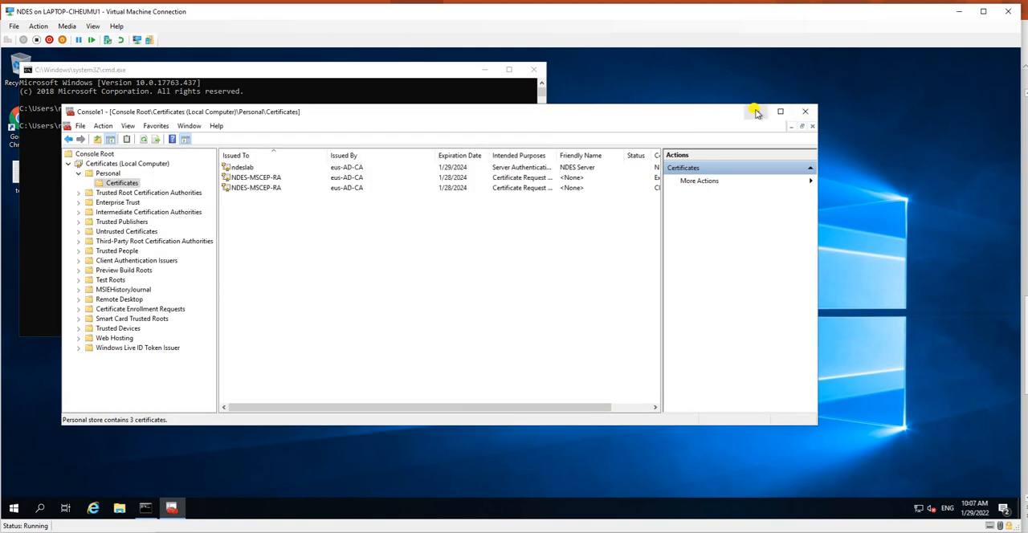
left_click(755, 112)
left_click_drag(362, 74, 555, 80)
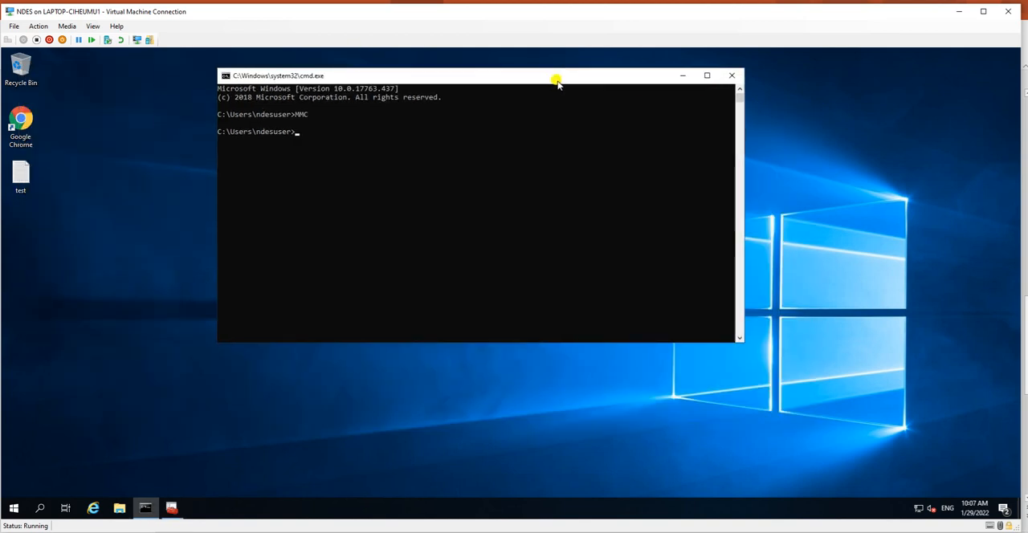
Step: Refresh the NDES virtual machine's desktop and launch Google Chrome in a maximized window
right_click(73, 208)
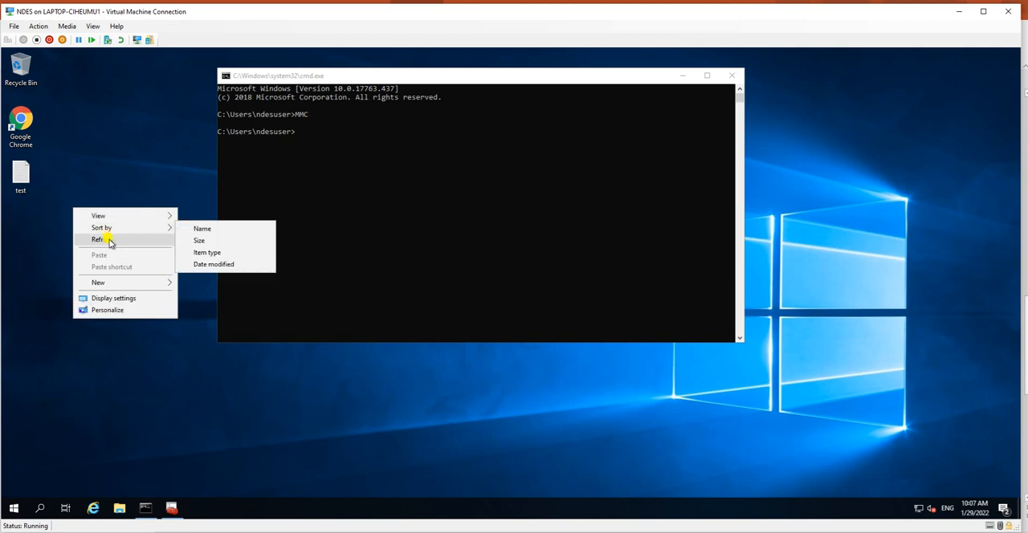
left_click(98, 239)
left_click(19, 122)
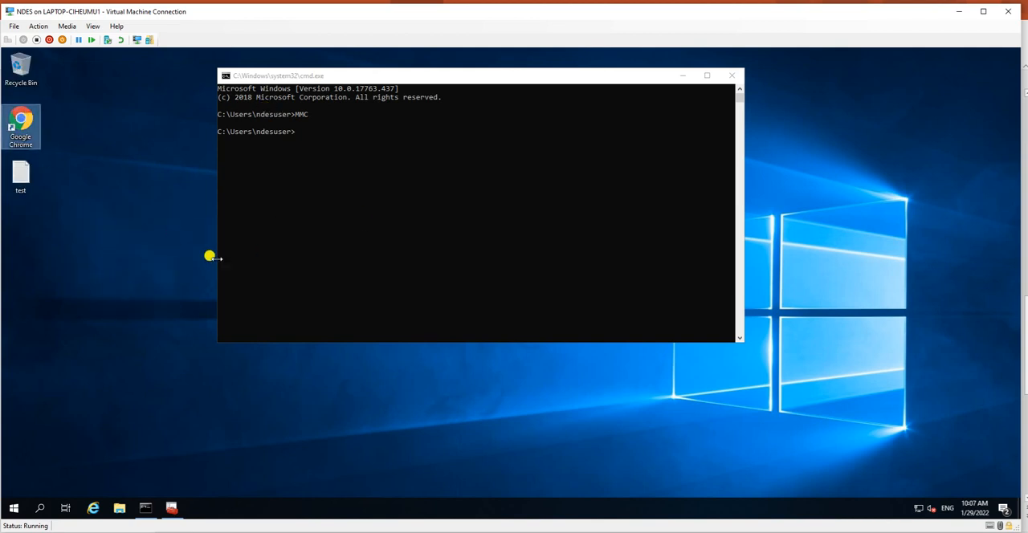
right_click(106, 241)
left_click(141, 274)
right_click(86, 253)
left_click(124, 285)
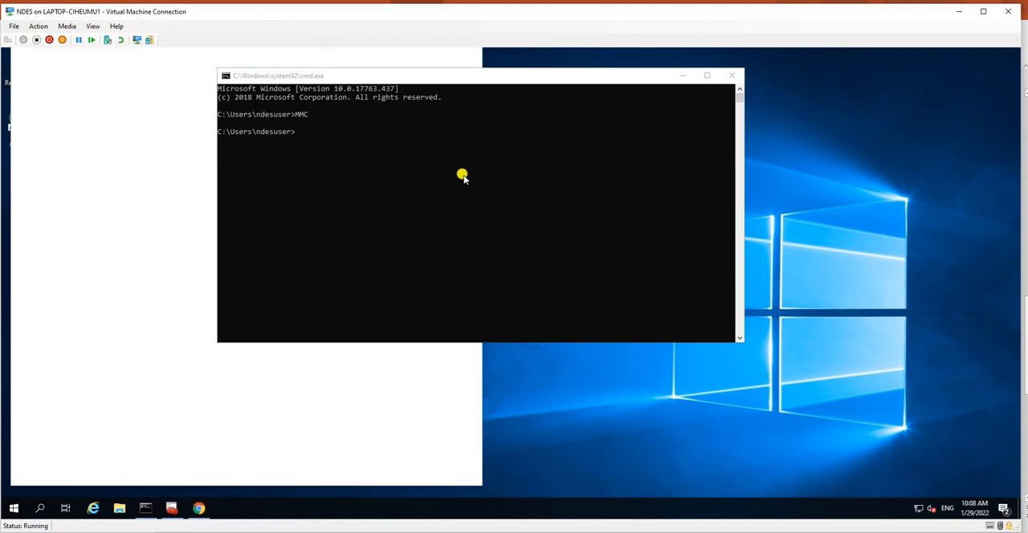
left_click_drag(420, 80, 557, 90)
left_click(444, 56)
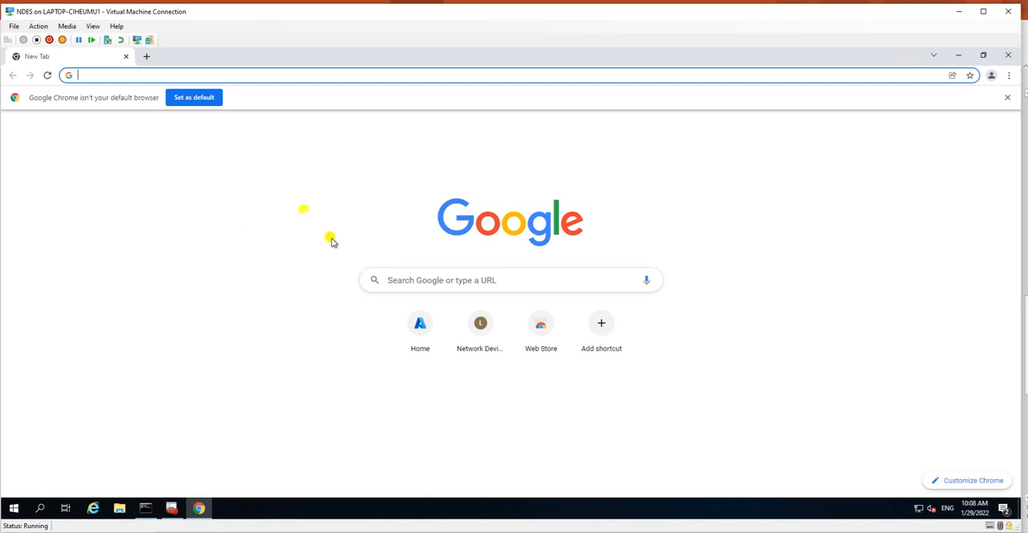
key("super+d")
double_click(17, 174)
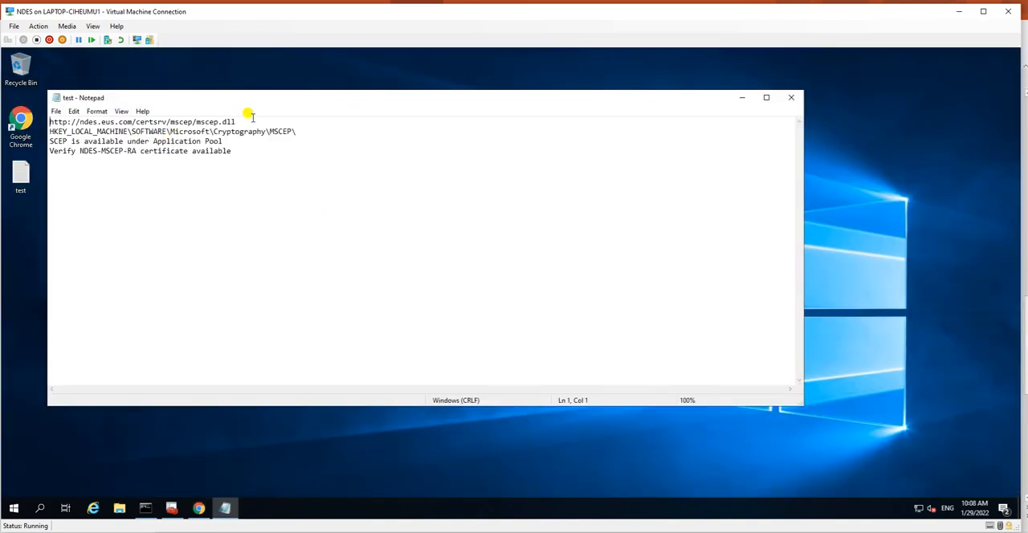
left_click_drag(237, 122, 48, 127)
key("ctrl+c")
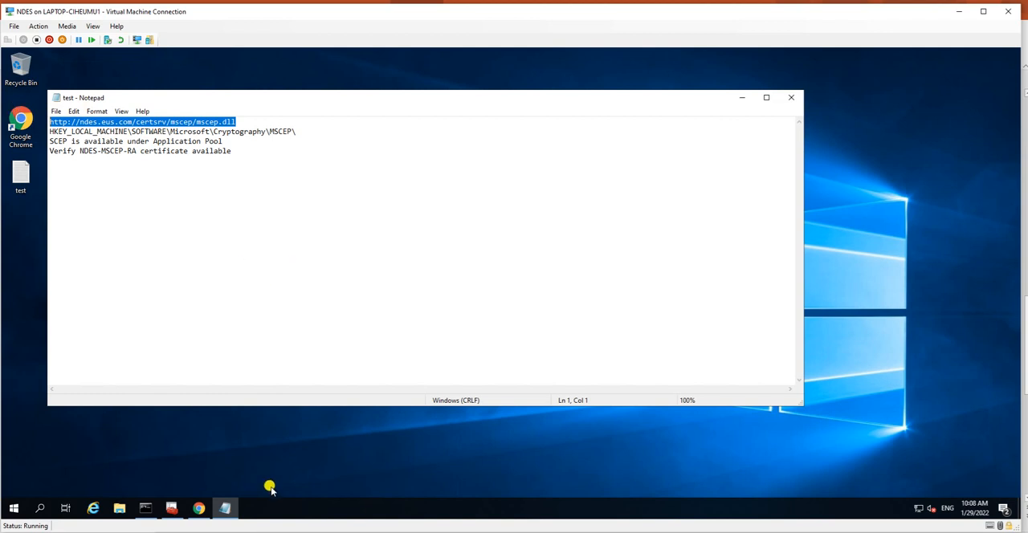
left_click(198, 507)
left_click(247, 76)
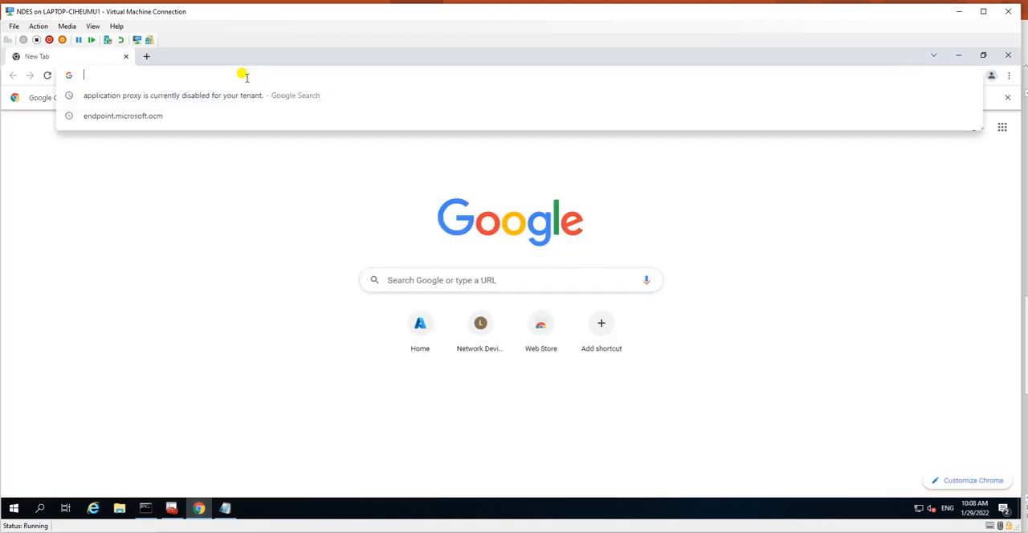
key("ctrl+v")
key("Return")
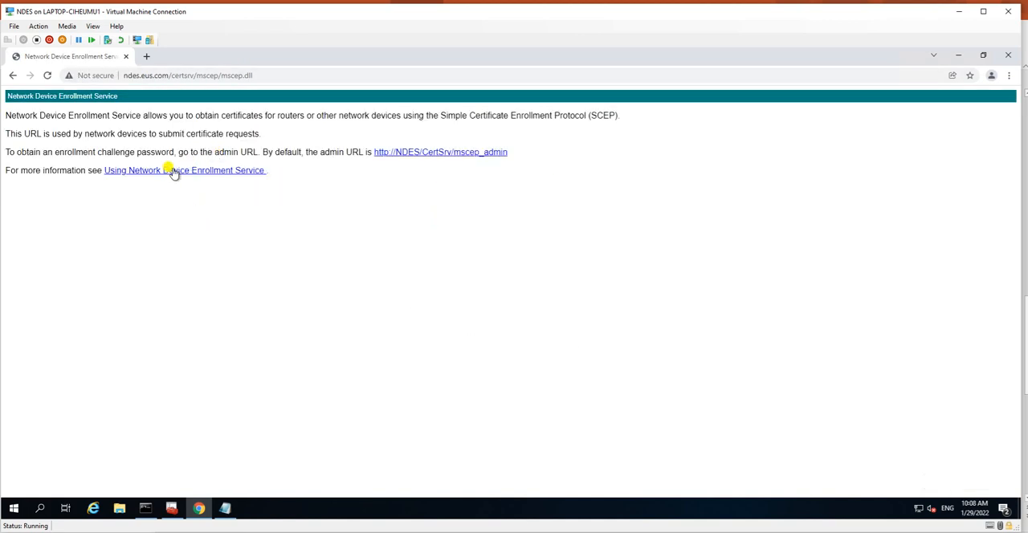
Step: Examine the linked Using Network Device Enrollment Service and mscep_admin pages, returning to the mscep.dll page after each
left_click(174, 174)
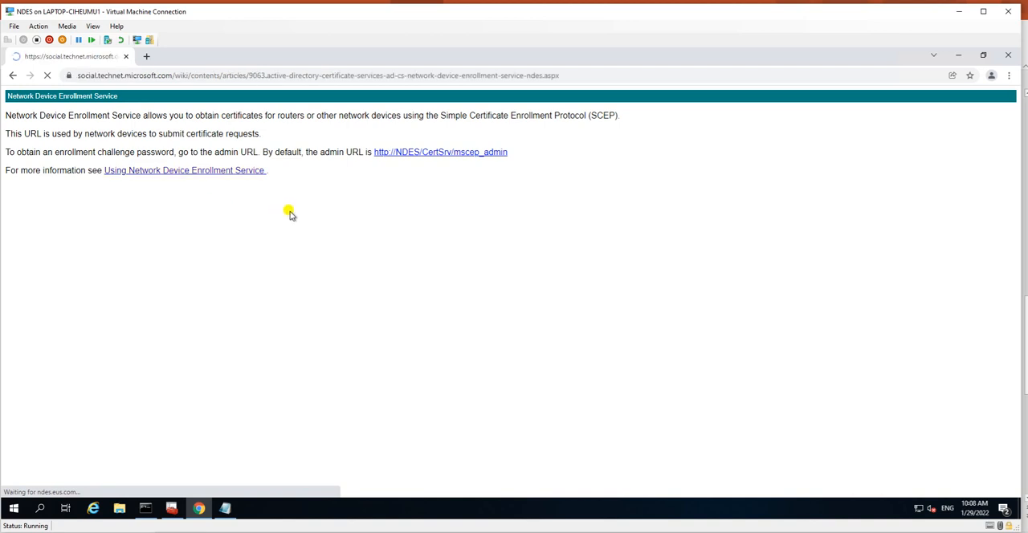
left_click(12, 75)
left_click(421, 153)
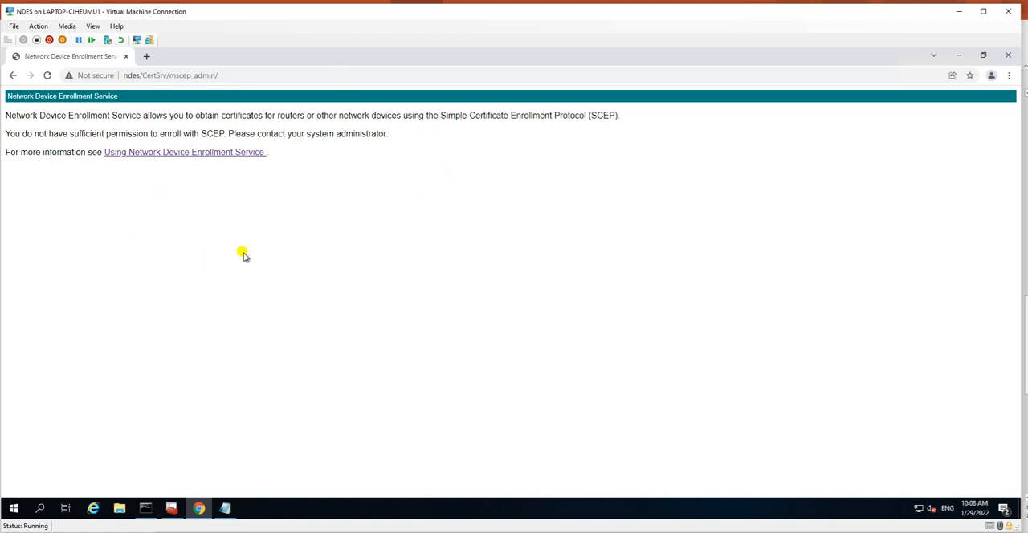
left_click(12, 74)
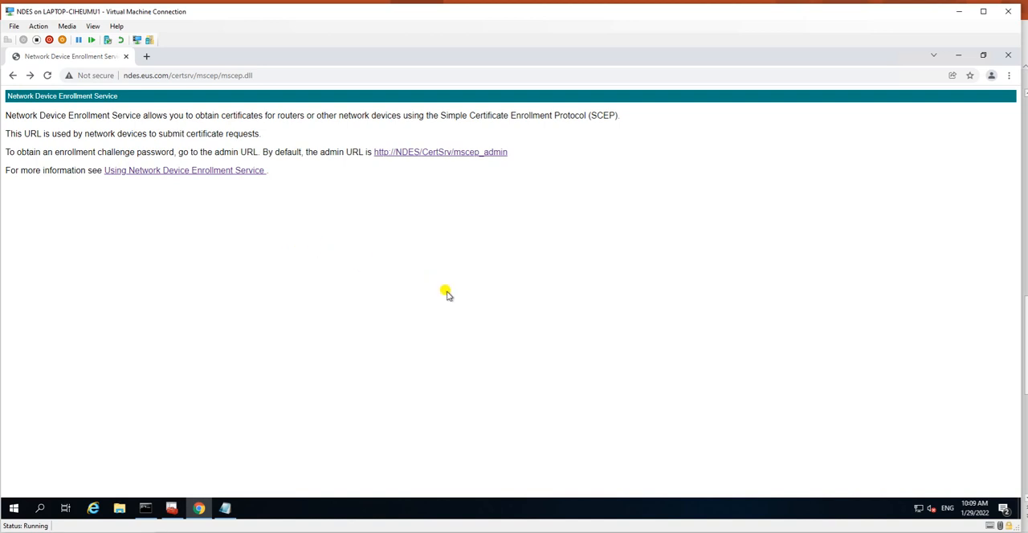
Step: Minimize the Chrome window and the test notes to clear the desktop
left_click(958, 55)
left_click(598, 134)
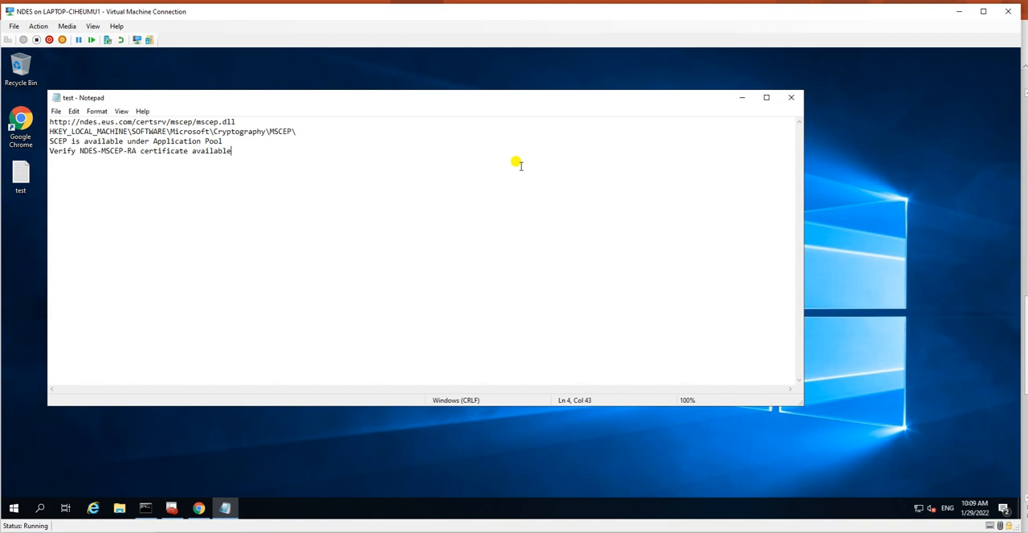
left_click(740, 95)
Step: Refresh the desktop and open a new Chrome window, maximized
right_click(211, 212)
left_click(241, 239)
right_click(120, 214)
left_click(150, 246)
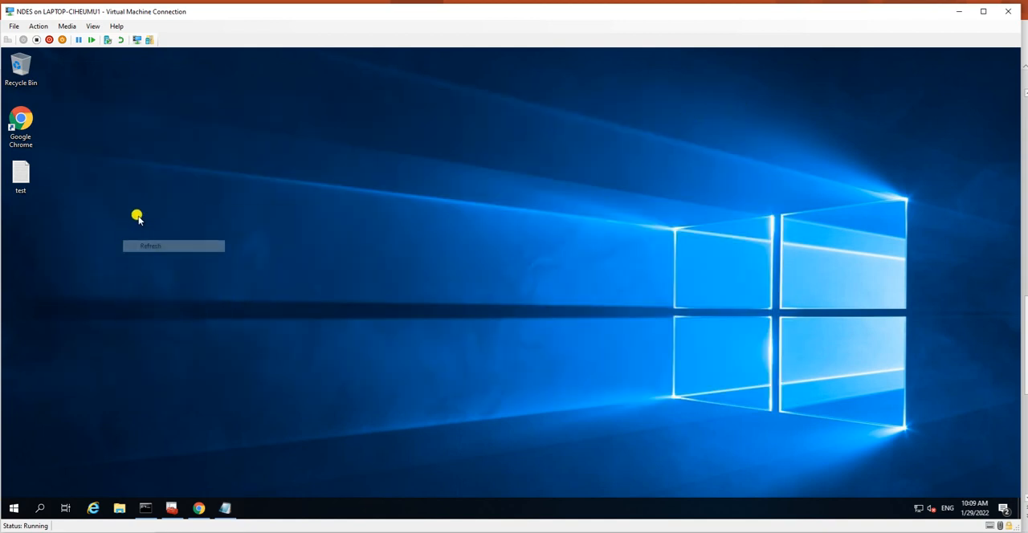
right_click(135, 213)
left_click(153, 246)
double_click(34, 129)
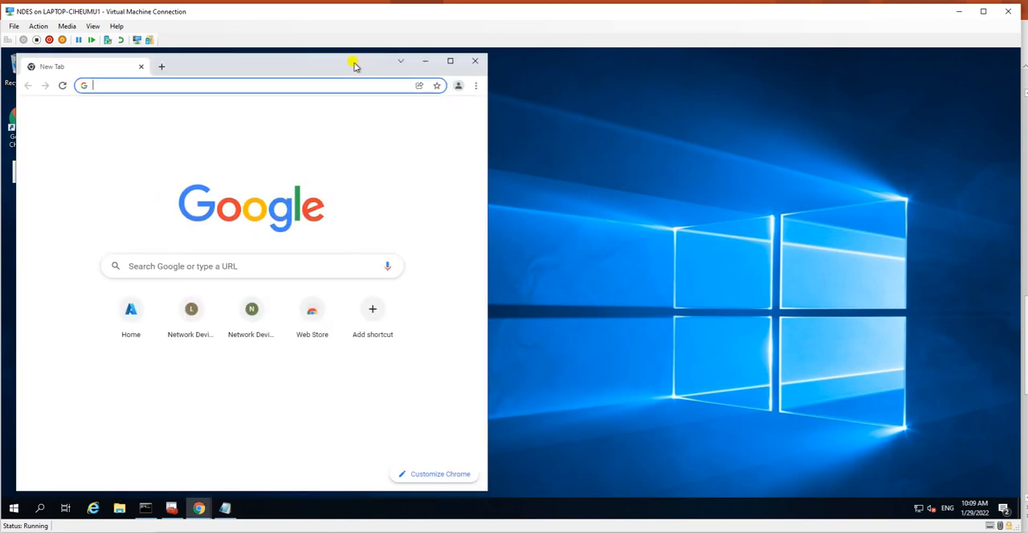
left_click(450, 61)
Step: Try to reach the Endpoint Manager admin center through the browser history entry endpoint.microsoft.ocm
left_click(129, 76)
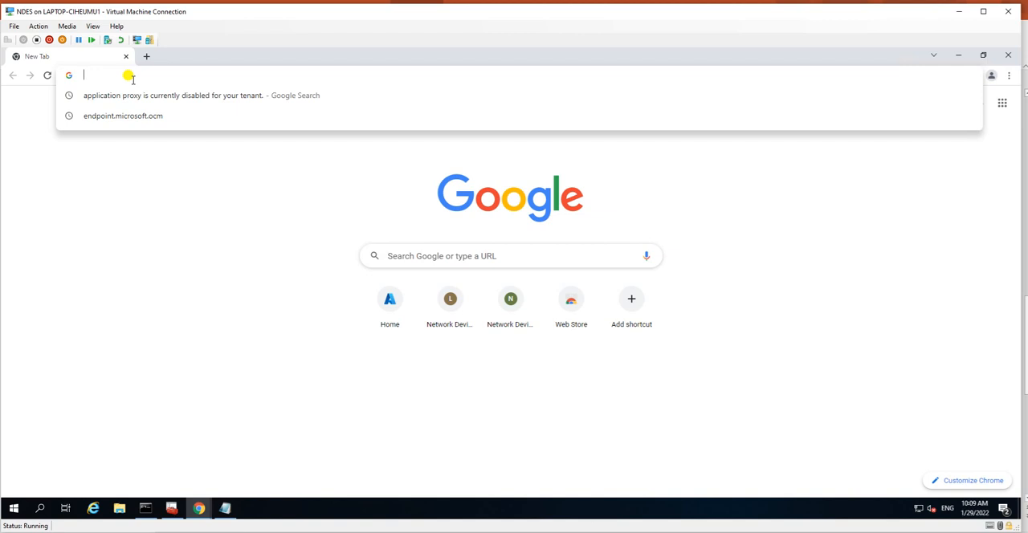
key("Down")
key("Down")
key("Return")
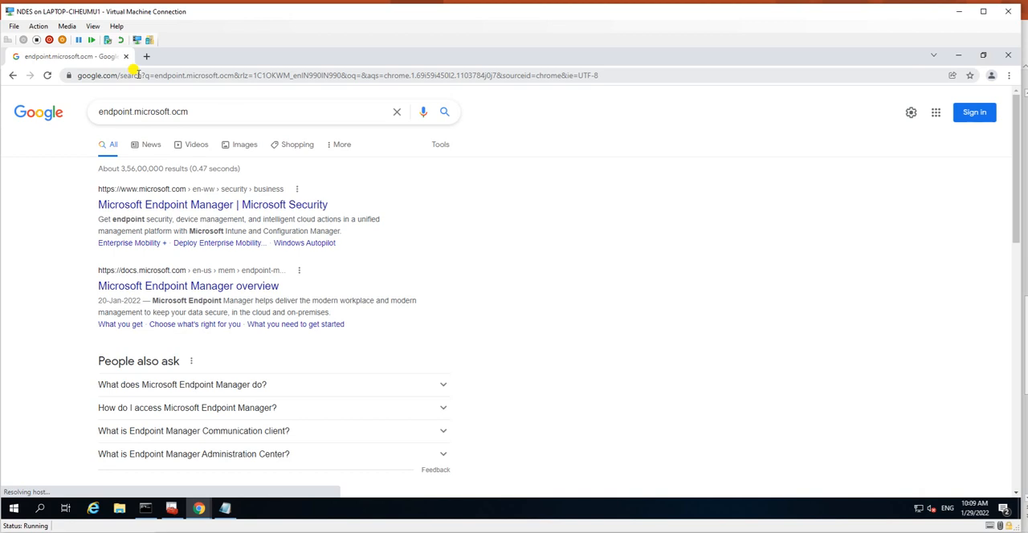
left_click(137, 76)
type("end")
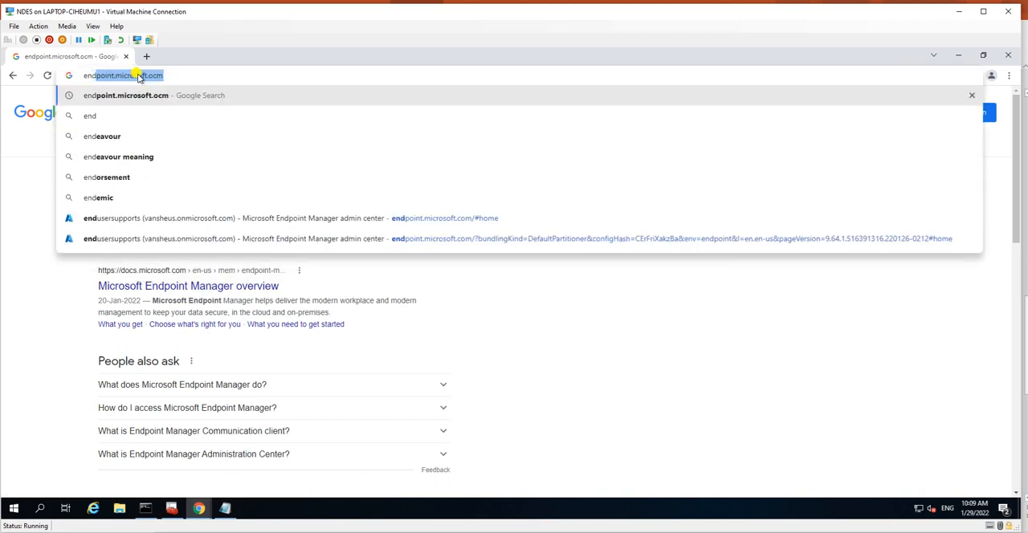
key("Return")
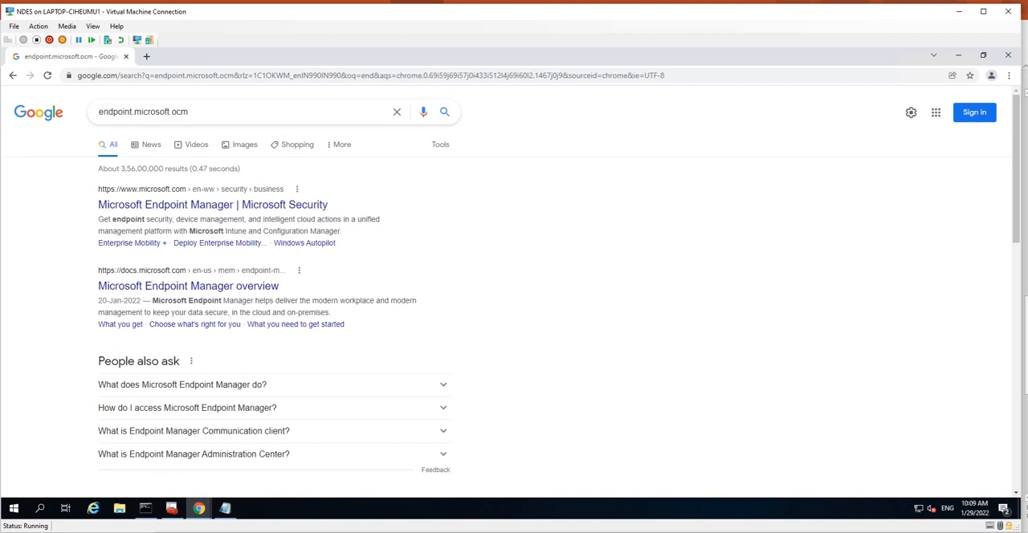
mouse_move(277, 531)
left_click(280, 512)
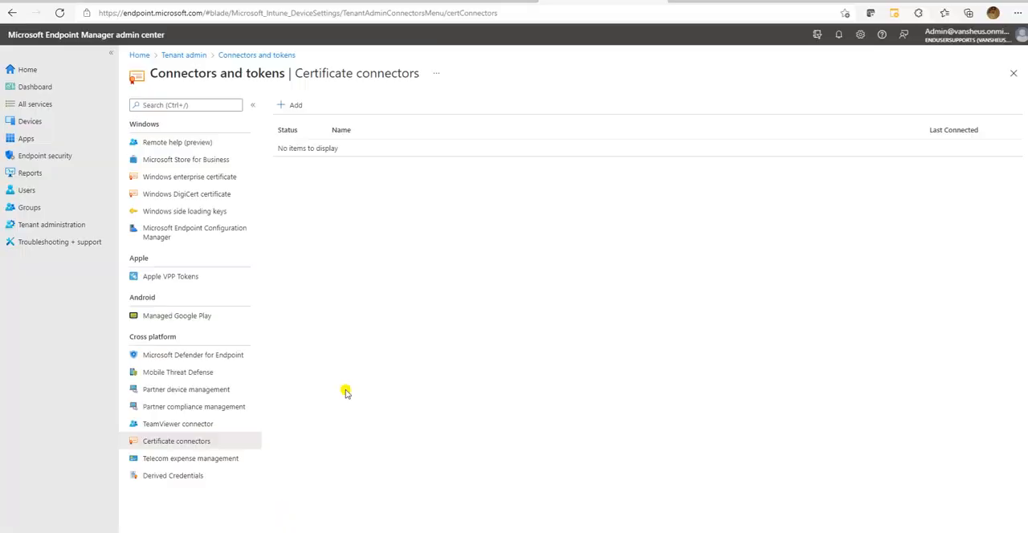
left_click(196, 8)
left_click(410, 269)
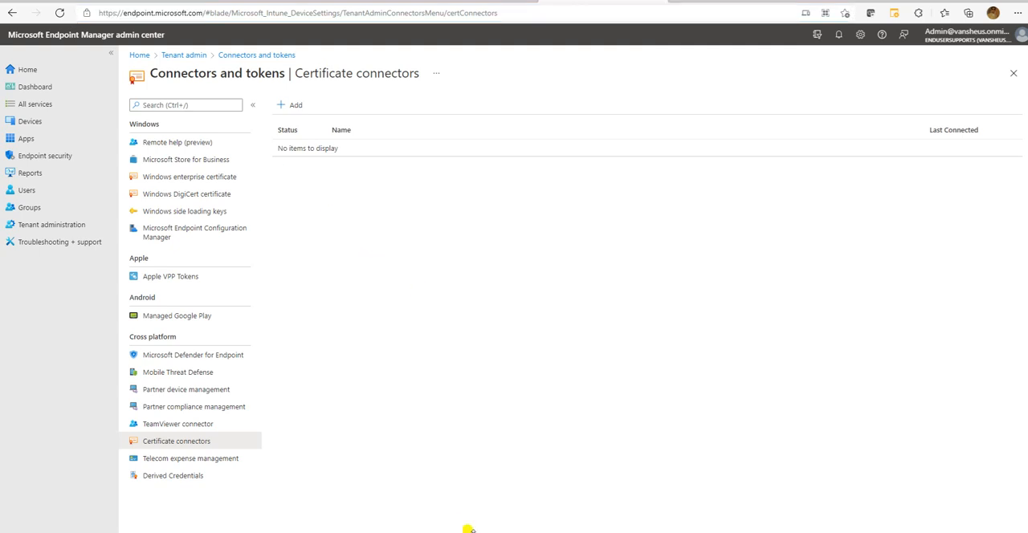
mouse_move(482, 530)
left_click(416, 509)
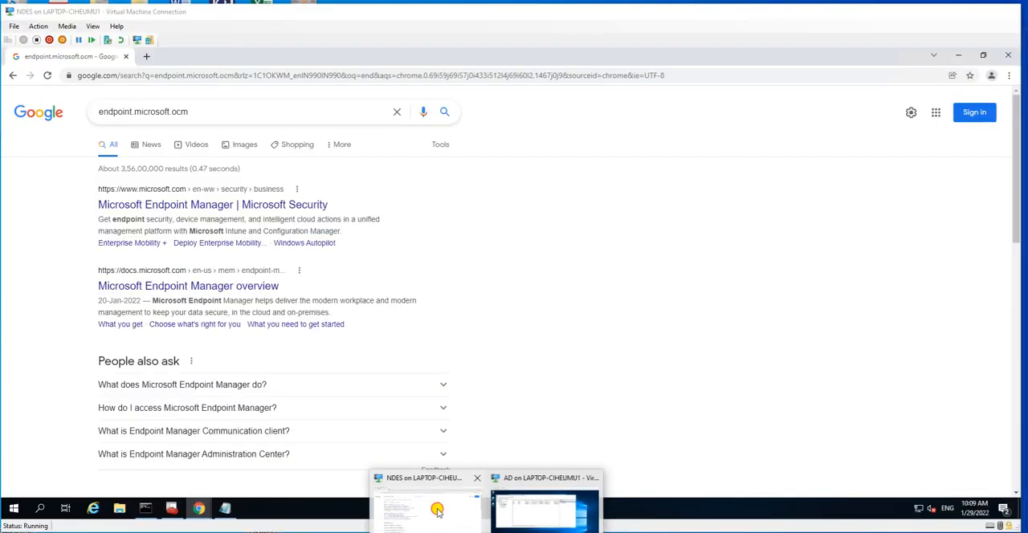
left_click(242, 75)
type("https://endpoint.microsoft.com/")
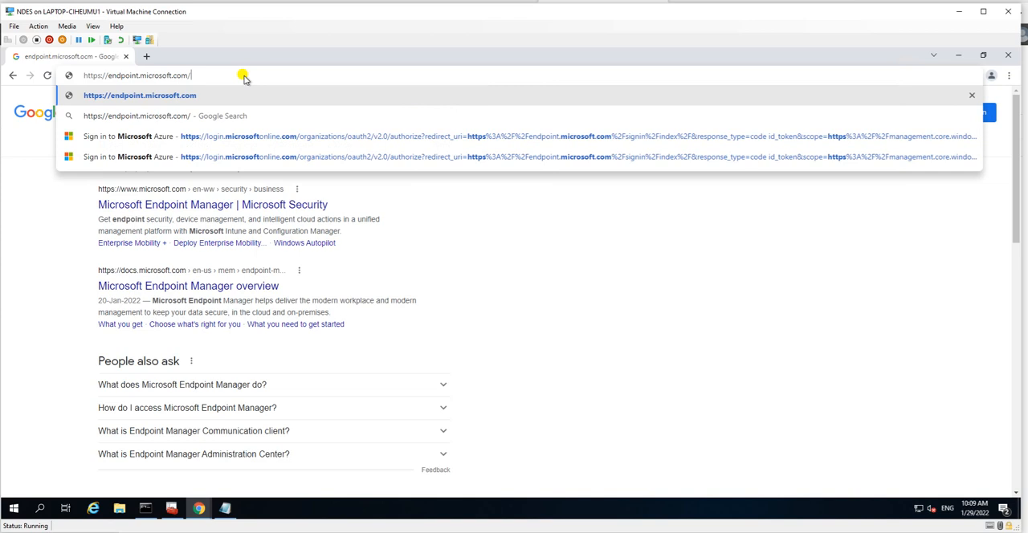
key("Return")
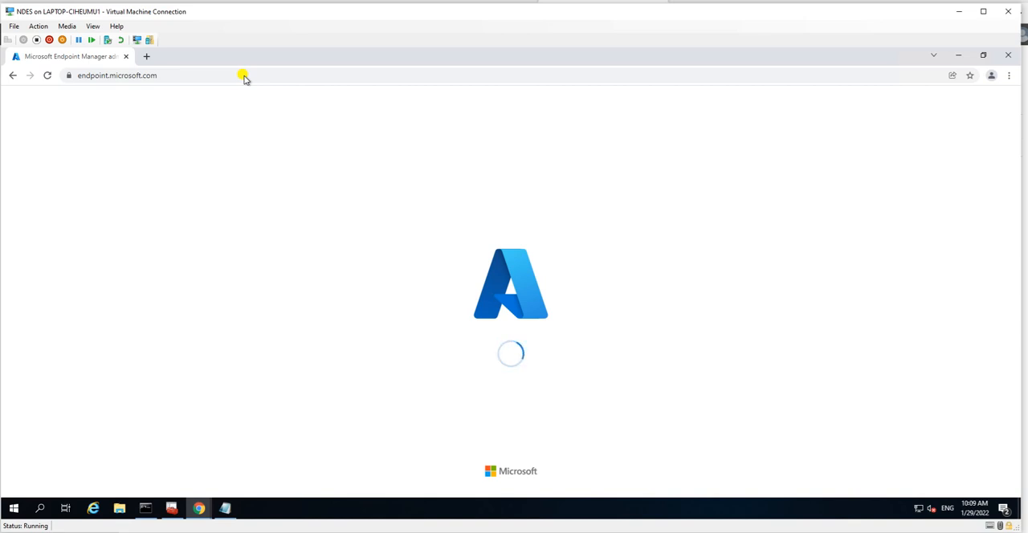
Step: Load portal.azure.com in a new tab and check the Endpoint Manager home page in the other tab
left_click(147, 56)
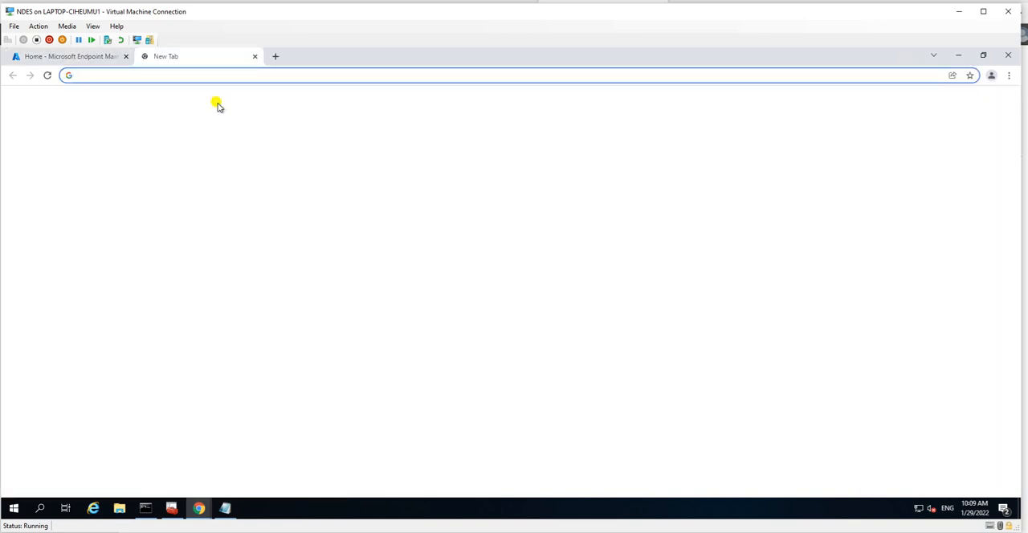
type("por")
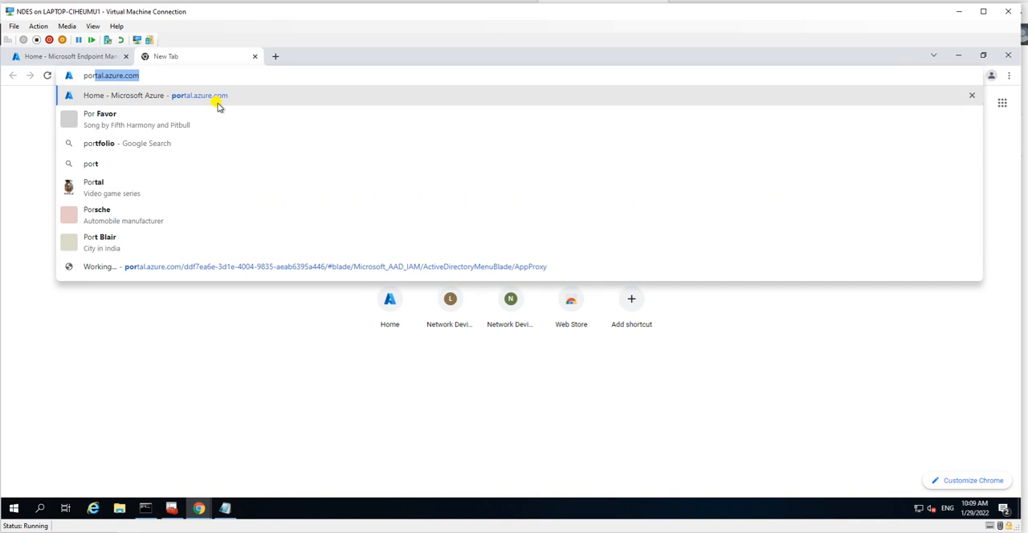
left_click(217, 107)
left_click(104, 56)
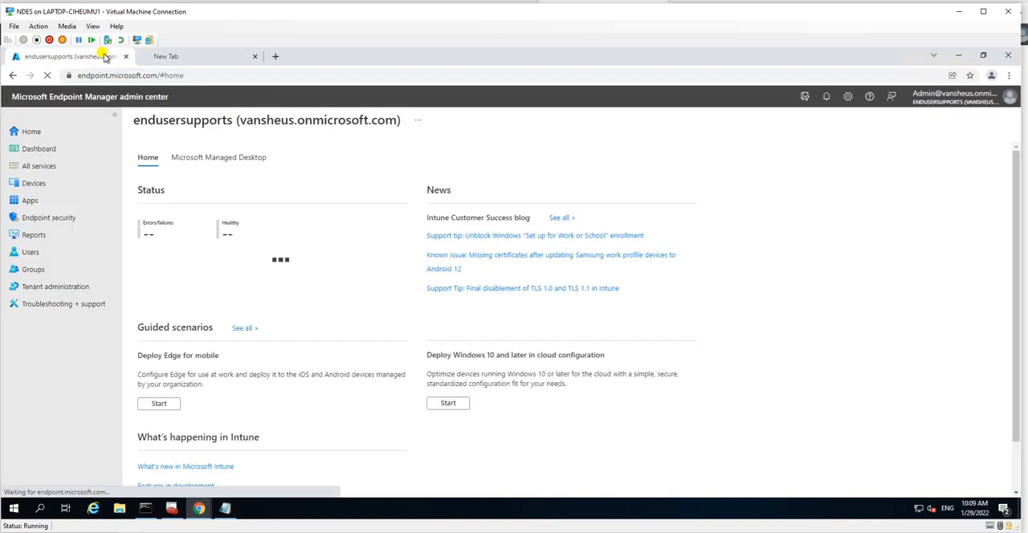
left_click(173, 57)
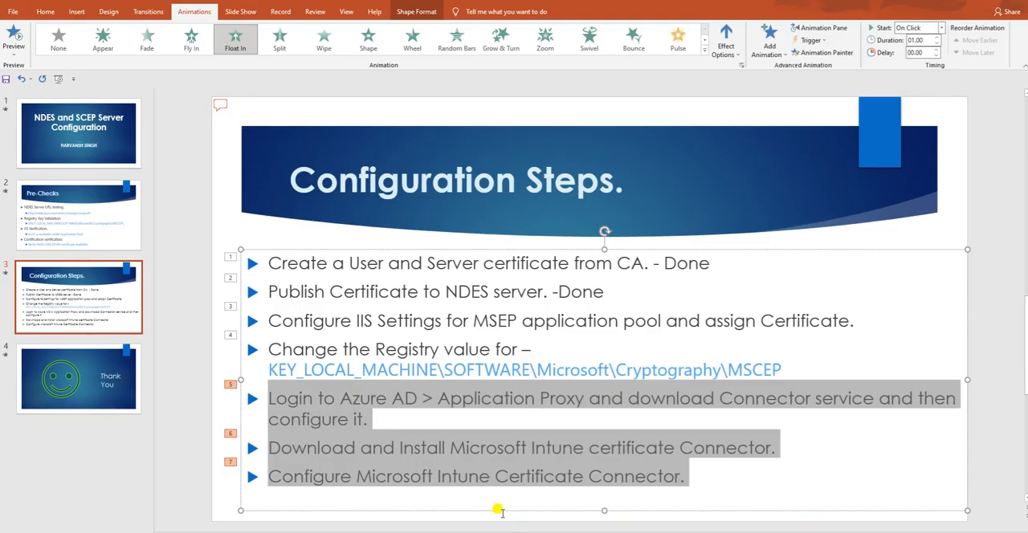
Step: Highlight the Application Proxy and Intune certificate Connector download items on the Configuration Steps slide, and return to the NDES virtual machine
left_click(417, 418)
left_click_drag(445, 396, 550, 398)
left_click_drag(270, 447, 646, 451)
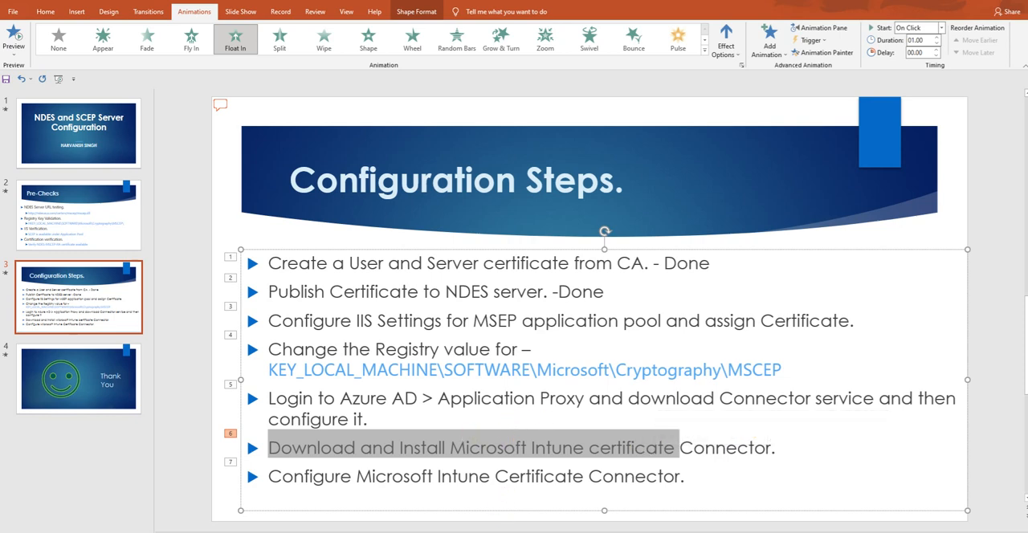
key("alt+Tab")
Step: Open the Application proxy page of Azure Active Directory in the Azure portal
left_click(91, 61)
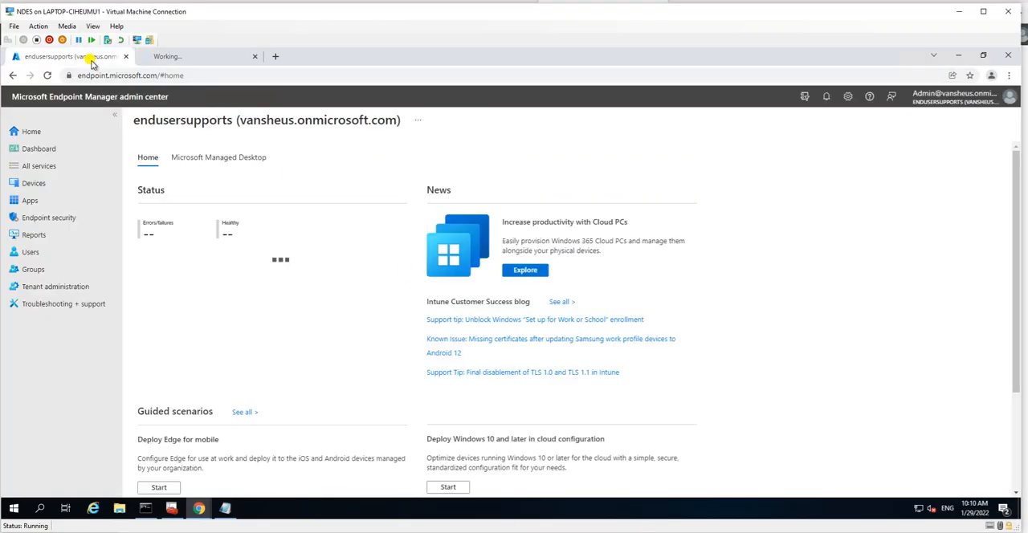
left_click(187, 58)
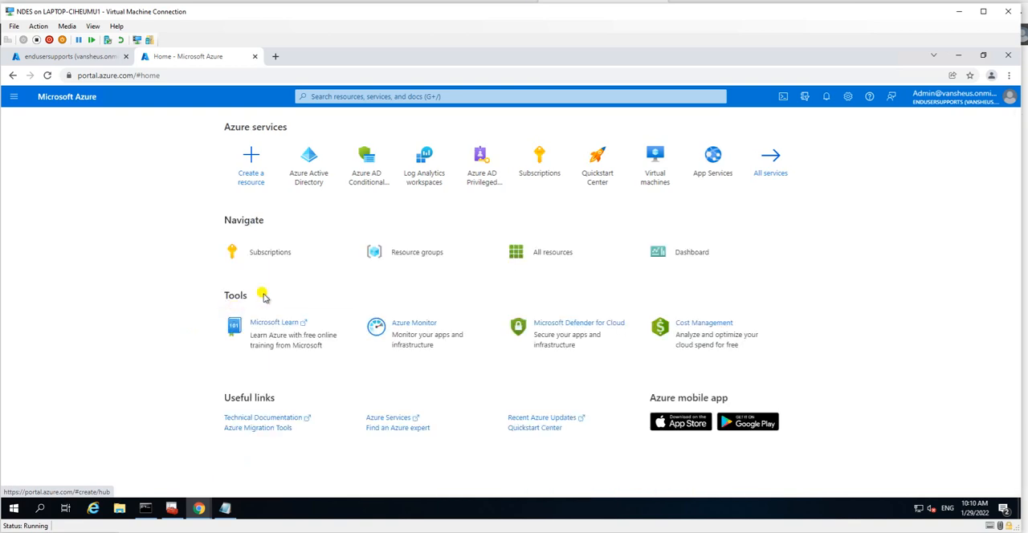
left_click(312, 183)
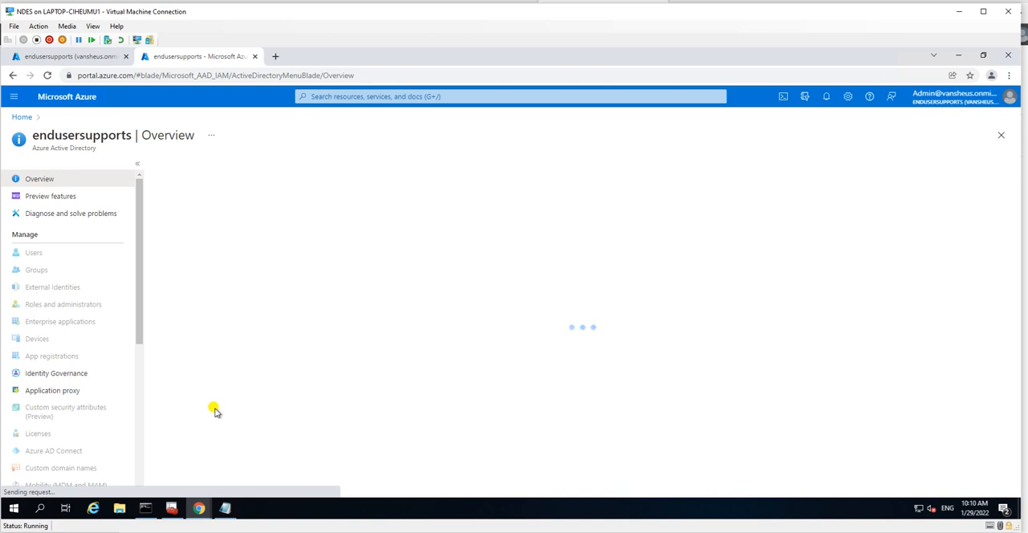
left_click(139, 395)
left_click(138, 254)
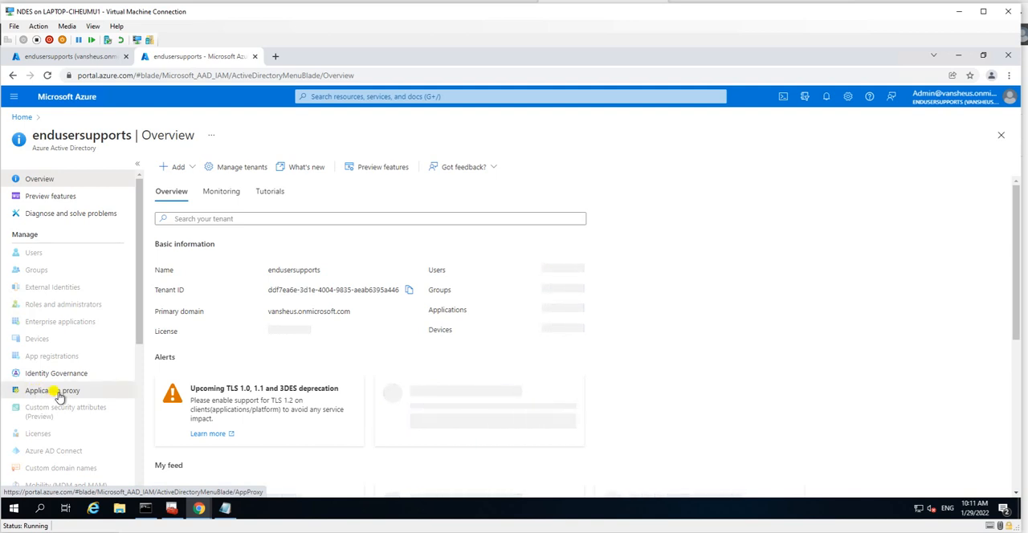
left_click(59, 397)
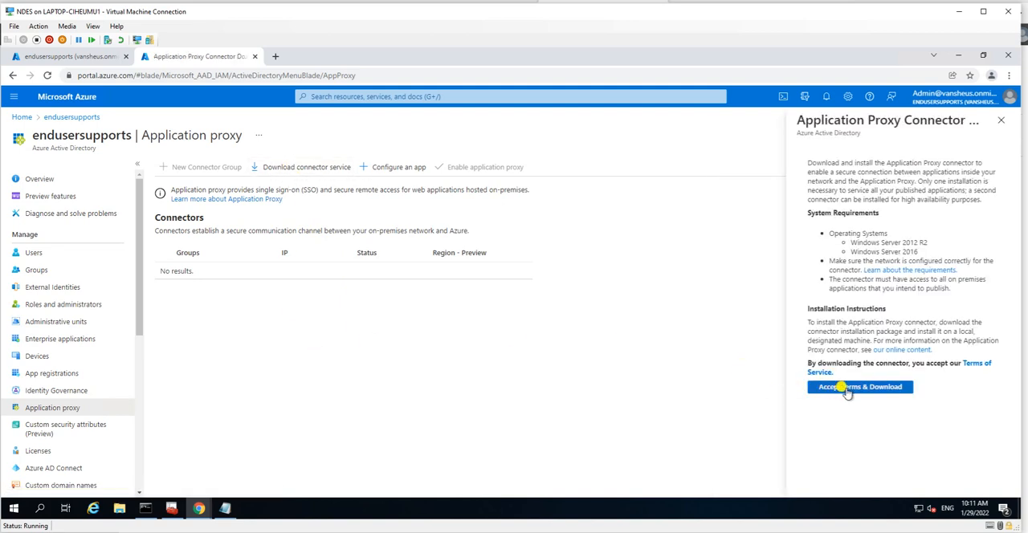
Step: Accept the terms and download the Application Proxy connector installer
left_click(846, 389)
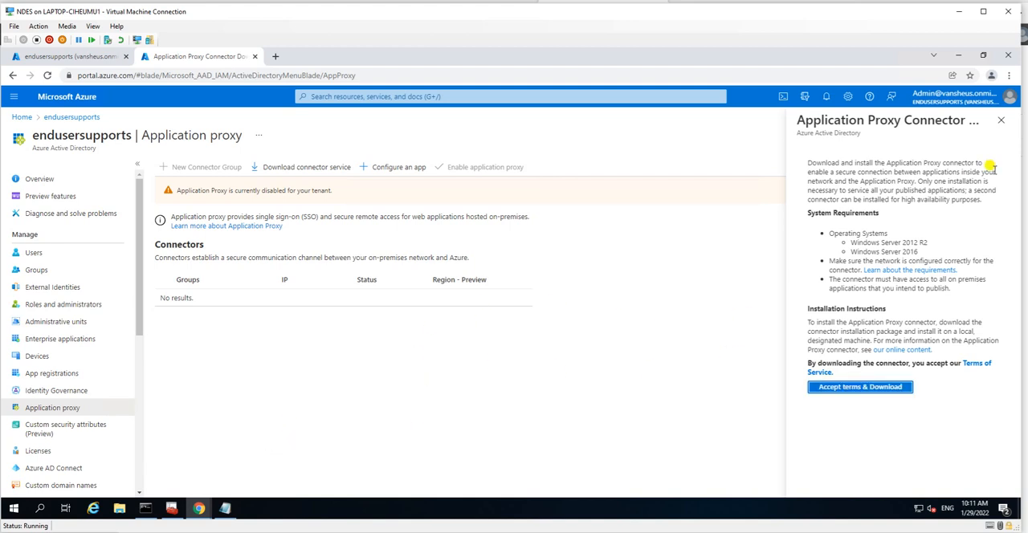
left_click(847, 389)
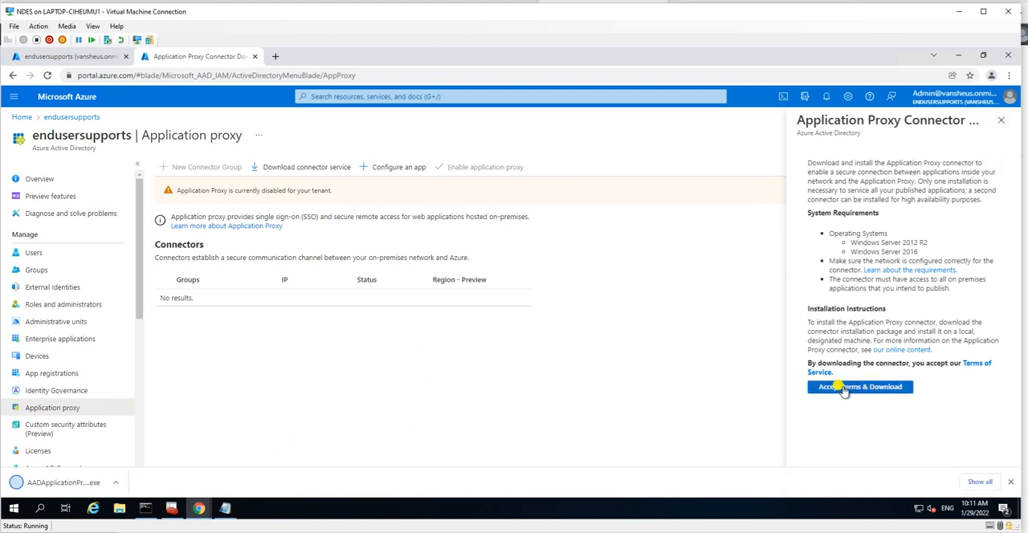
Step: Close the connector download pane and open the Downloads folder in a maximized File Explorer window with the Name column widened
left_click(1000, 122)
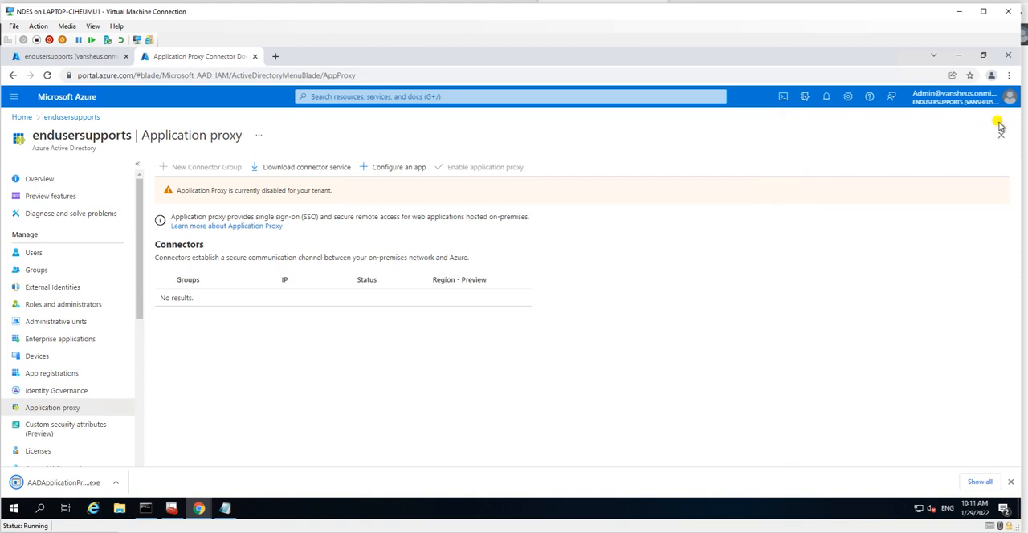
left_click(119, 511)
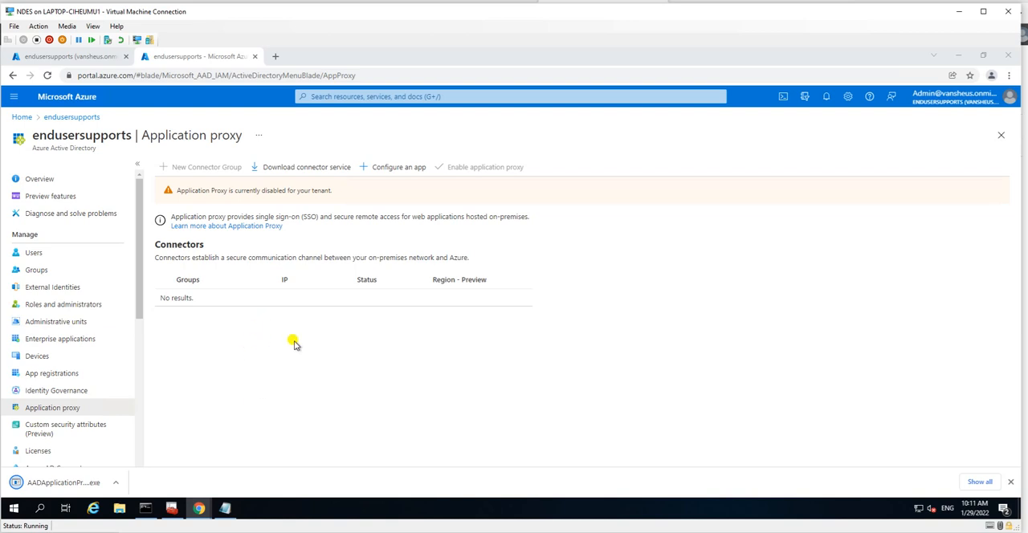
left_click(116, 513)
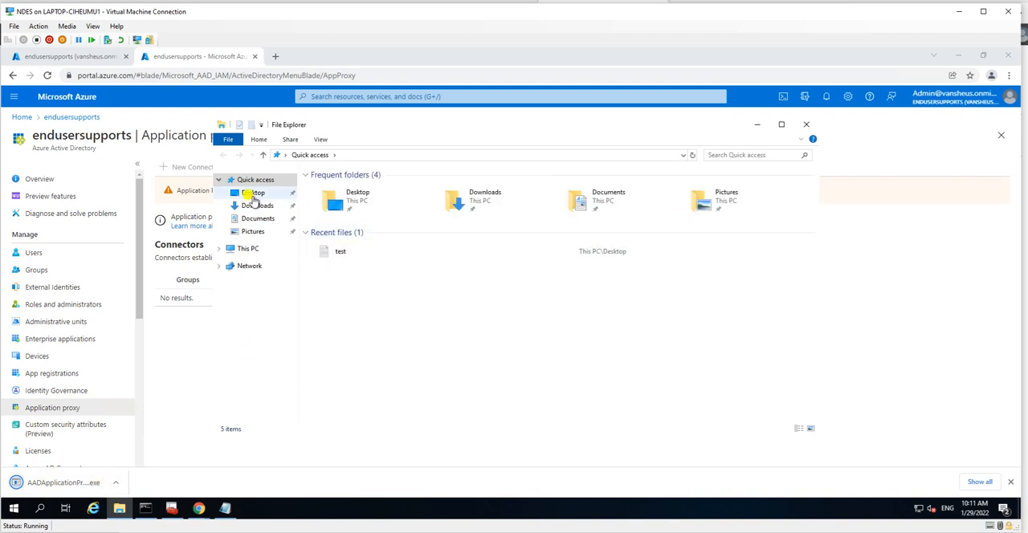
left_click(257, 206)
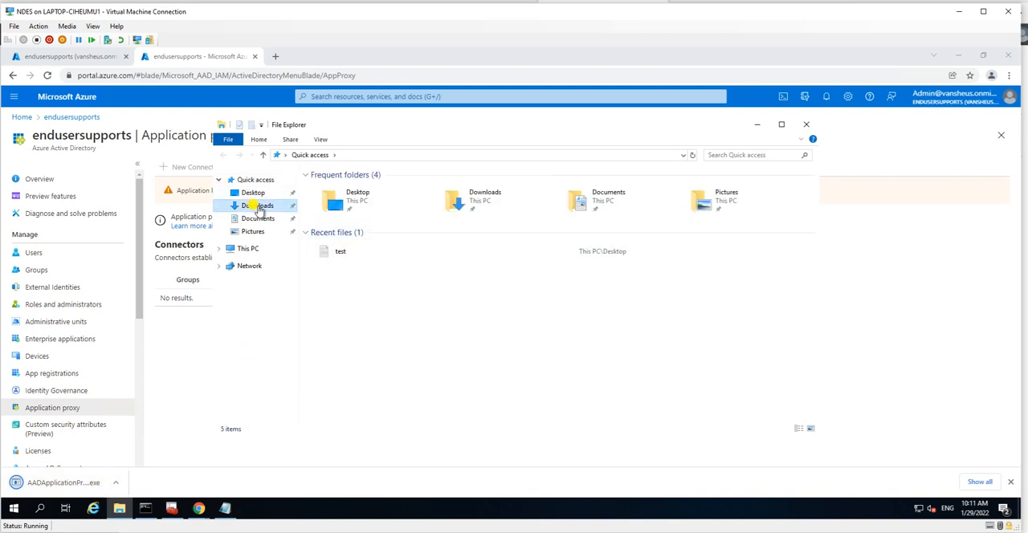
left_click(780, 124)
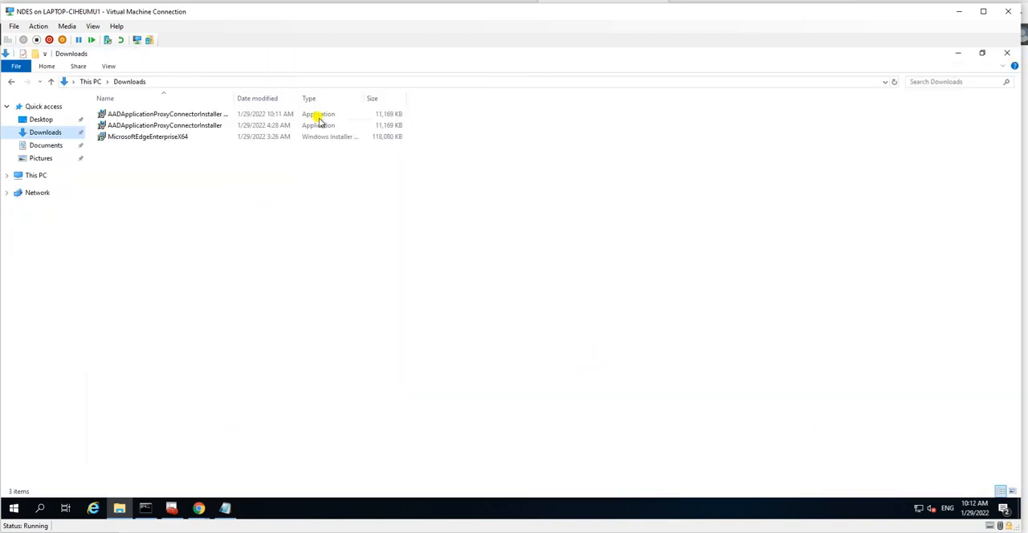
double_click(234, 98)
left_click(153, 125)
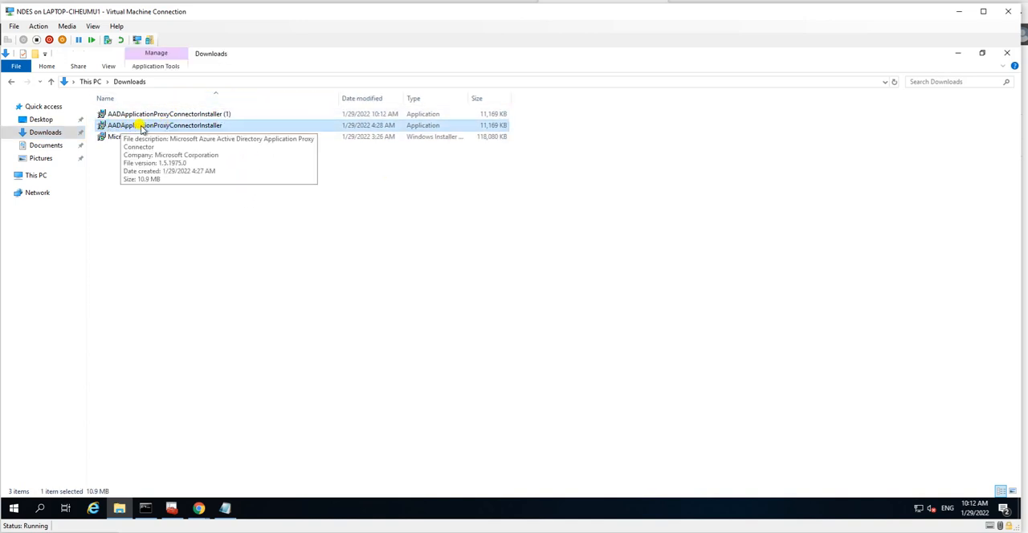
Step: Run AADApplicationProxyConnectorInstaller, agree to the license terms, start the installation and allow it to make changes to the device
double_click(162, 126)
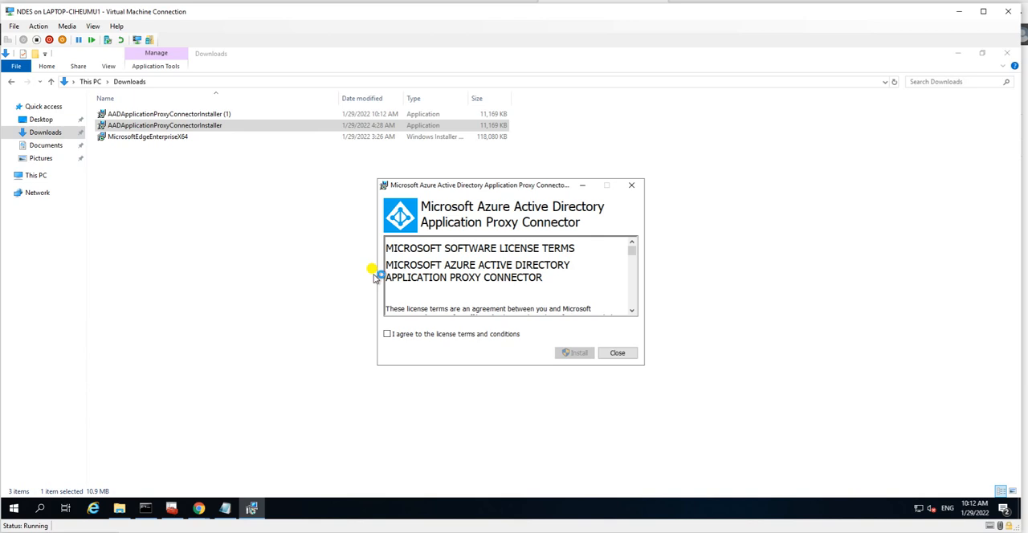
left_click(427, 335)
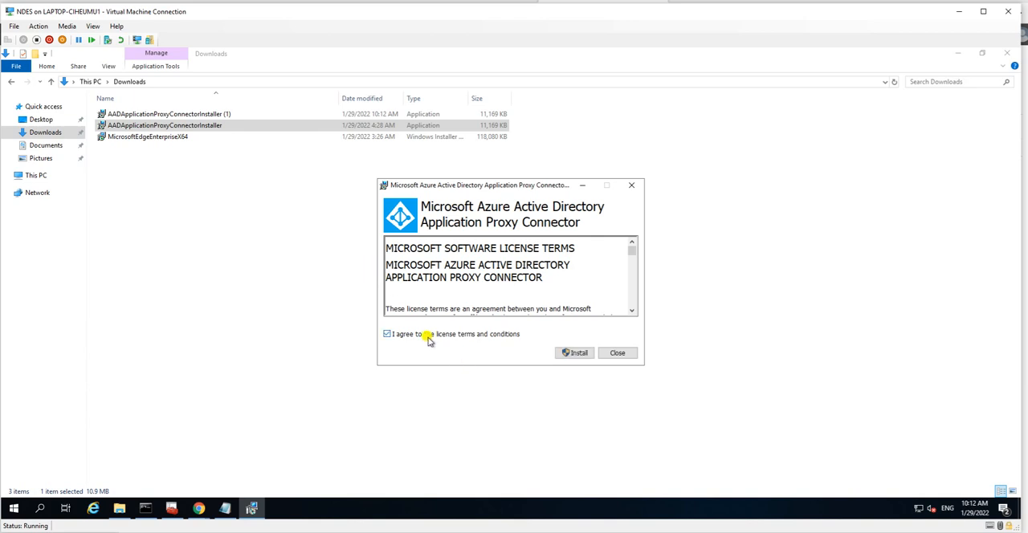
left_click(574, 354)
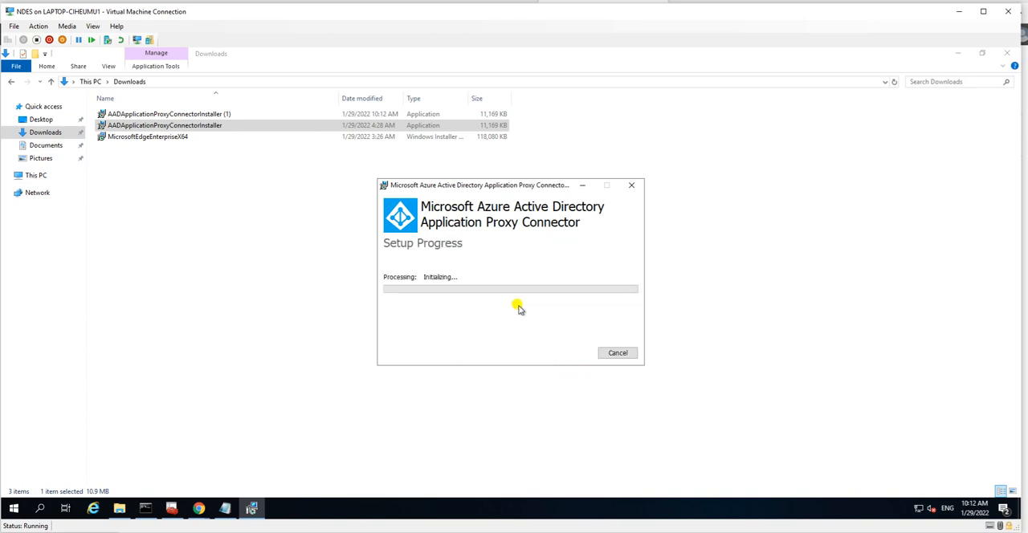
left_click_drag(500, 191, 450, 196)
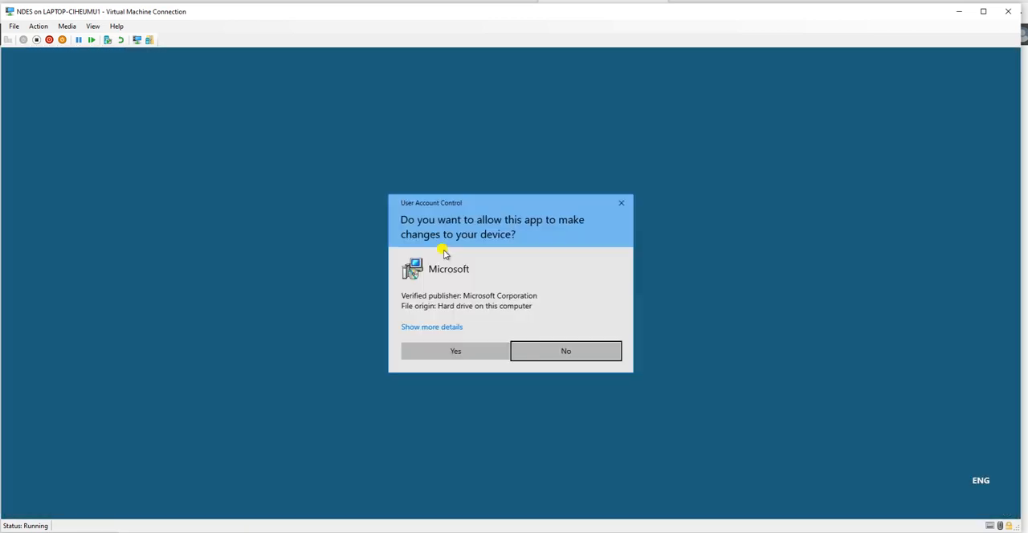
left_click(444, 349)
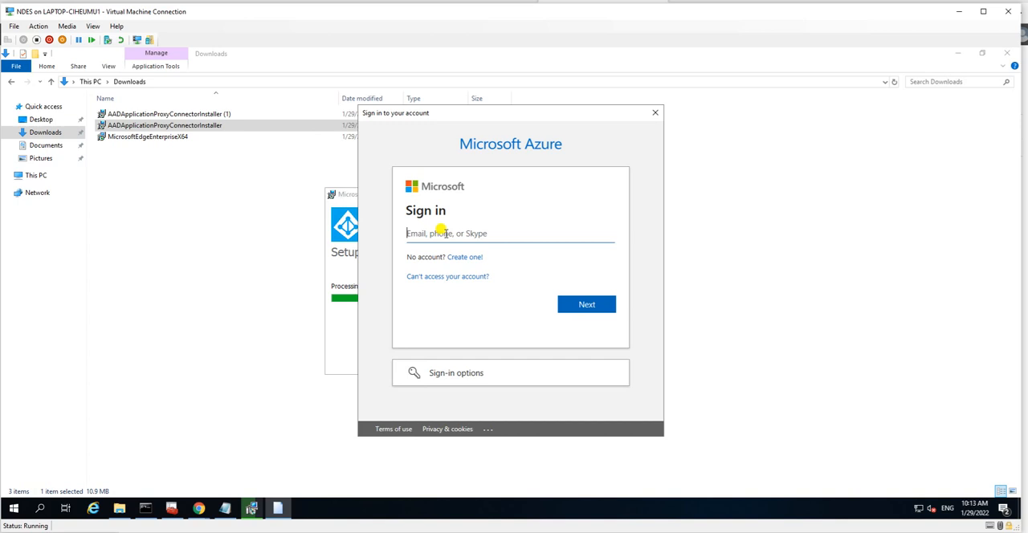
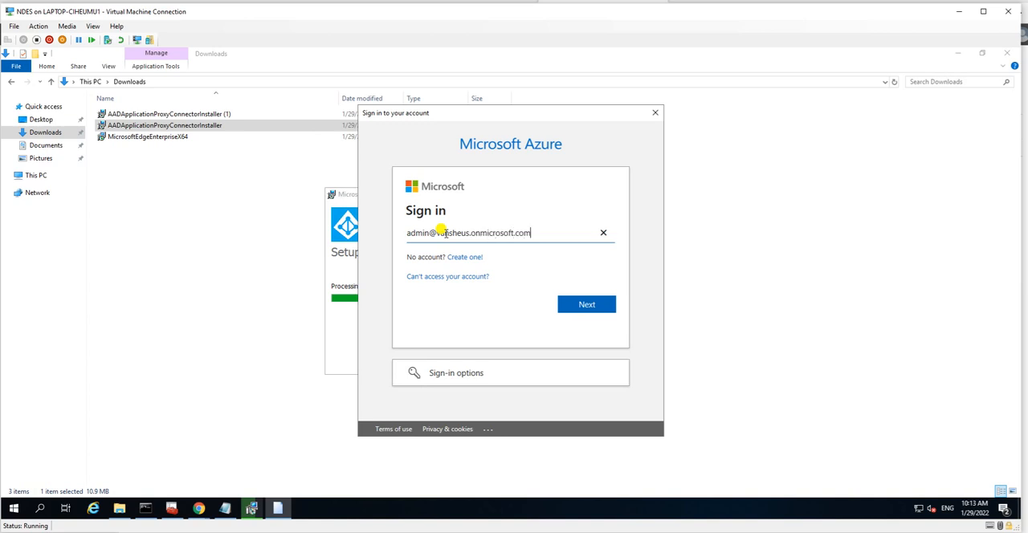
Step: Sign in to Microsoft Azure with the administrator's e-mail and account password, let the connector setup finish and close the installer
left_click(580, 305)
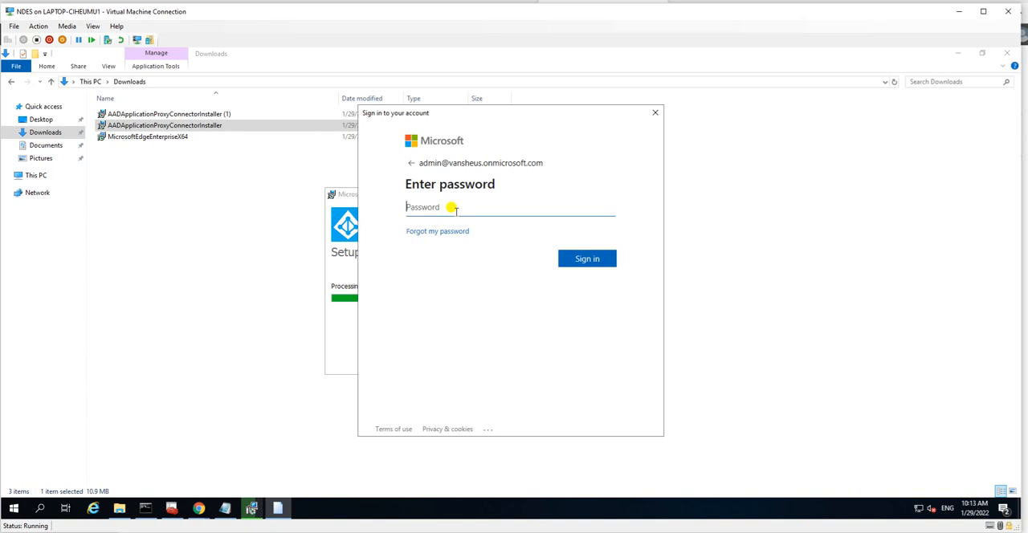
type("•••••••••")
left_click(586, 263)
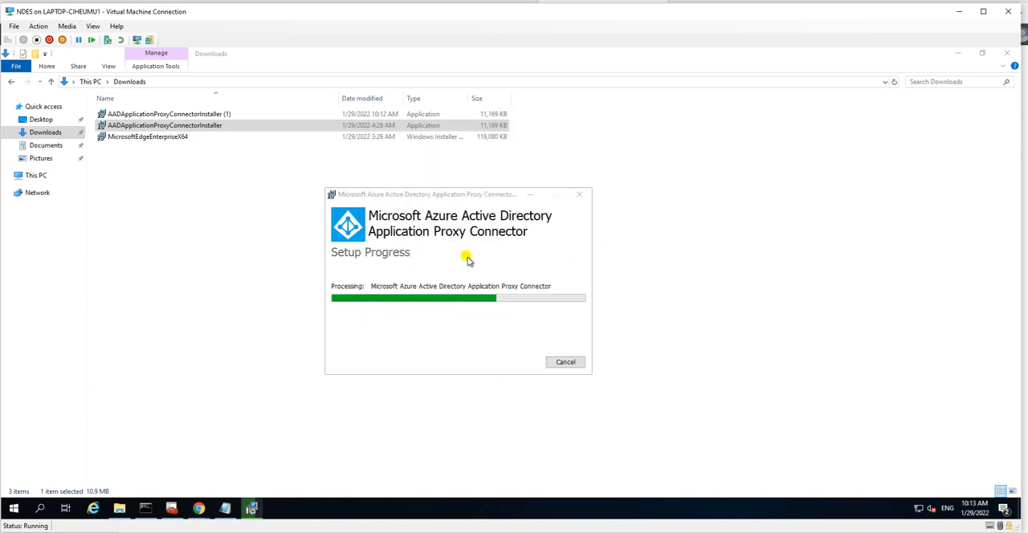
left_click_drag(466, 197, 447, 175)
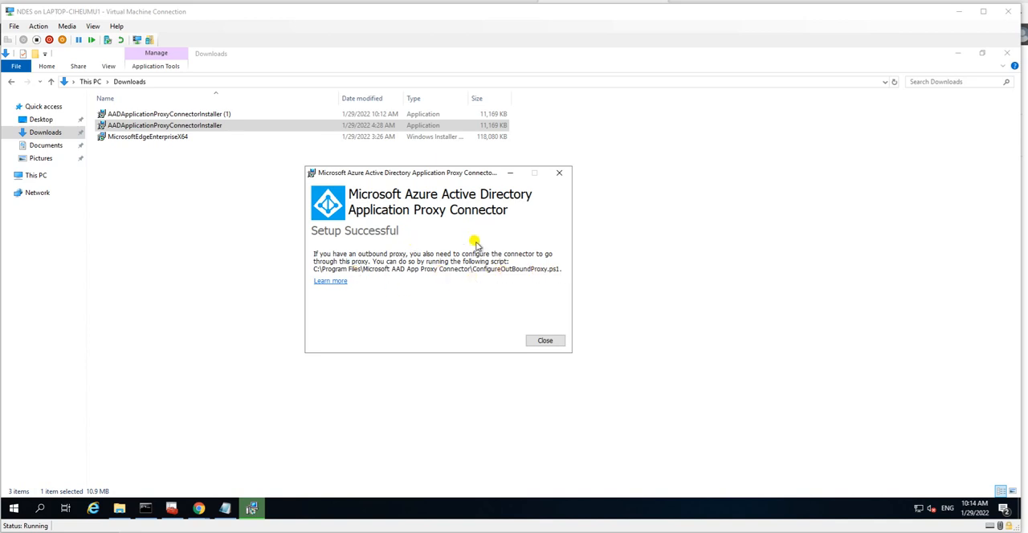
left_click(545, 341)
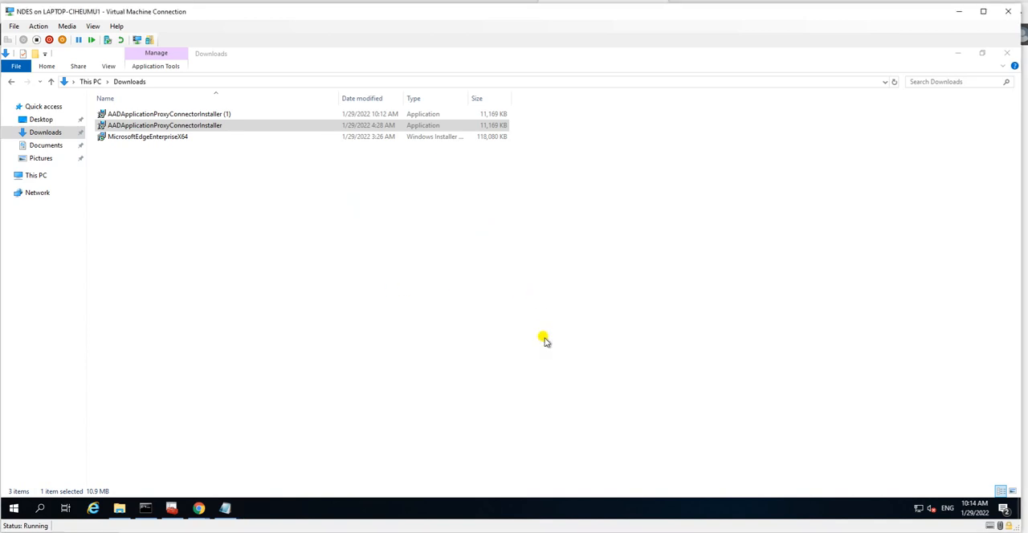
Step: Return to the Azure portal in Chrome and reload the Application proxy page's connector list
left_click(326, 226)
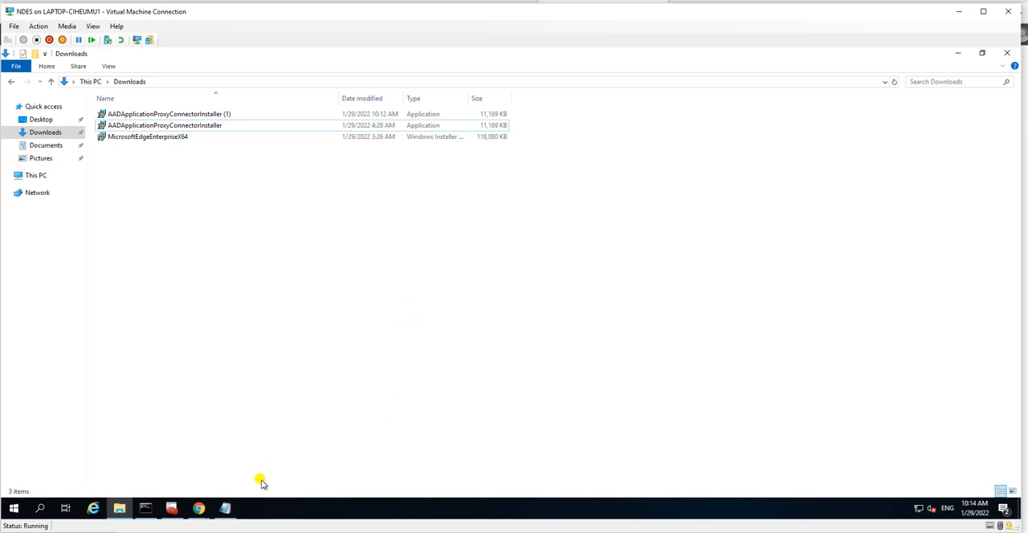
left_click(198, 508)
left_click(240, 484)
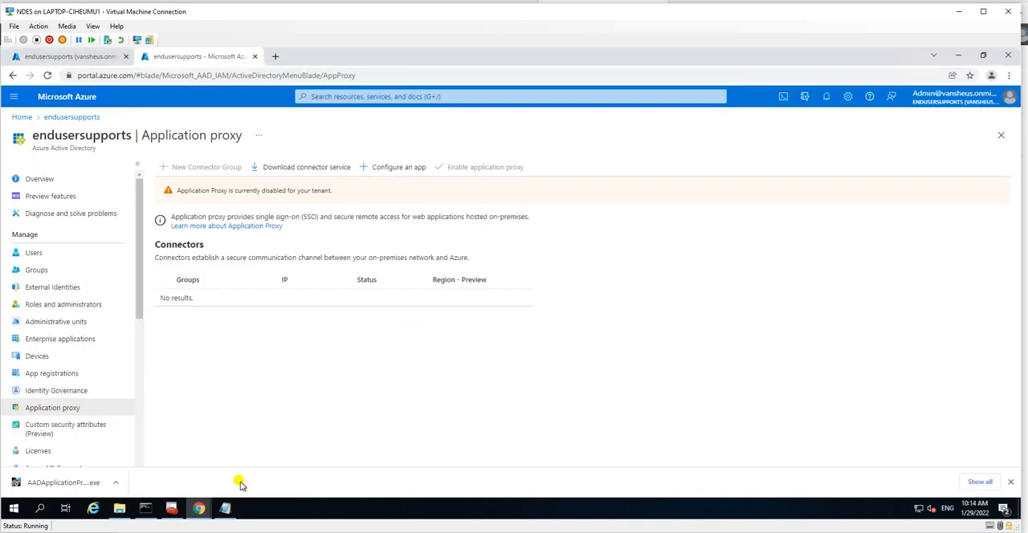
left_click(51, 391)
left_click(53, 407)
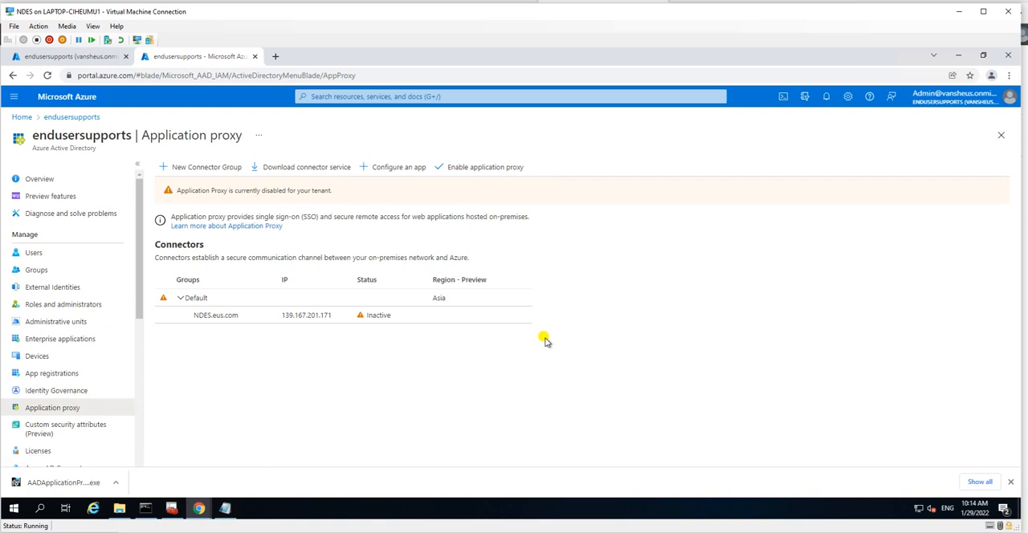
Step: Review the NDES.eus.com connector's group, external IP and machine name, and close its details
left_click(379, 318)
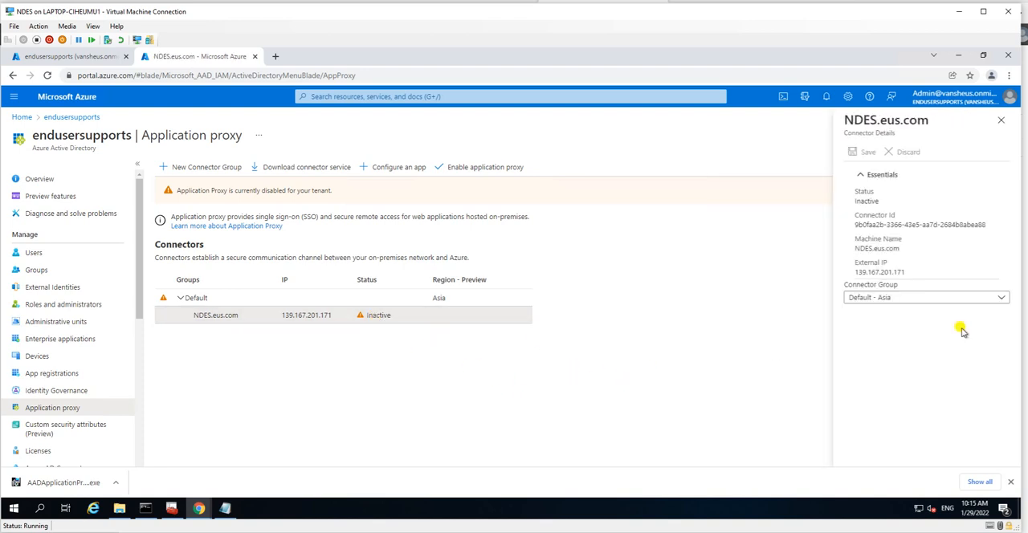
left_click(910, 299)
left_click(910, 299)
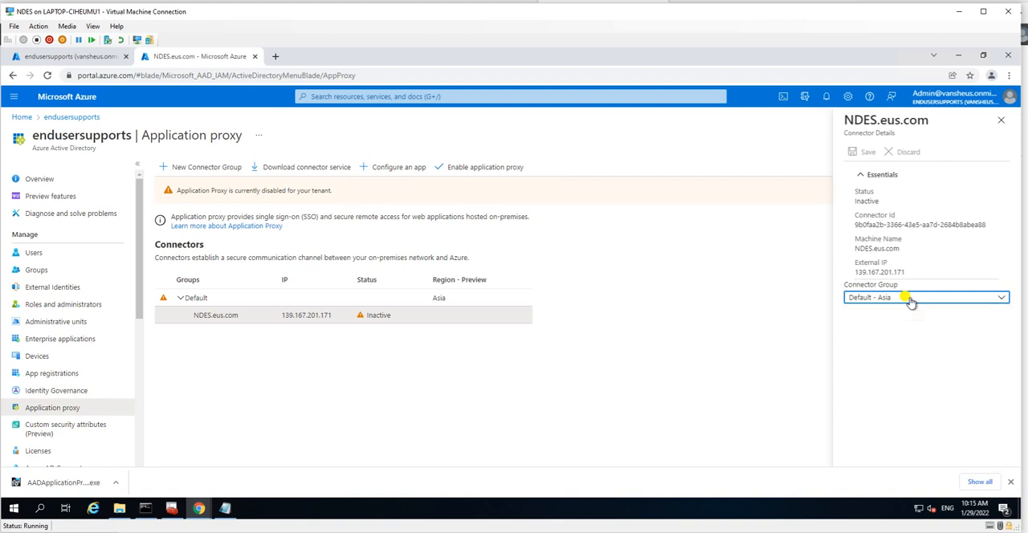
left_click_drag(857, 273, 905, 272)
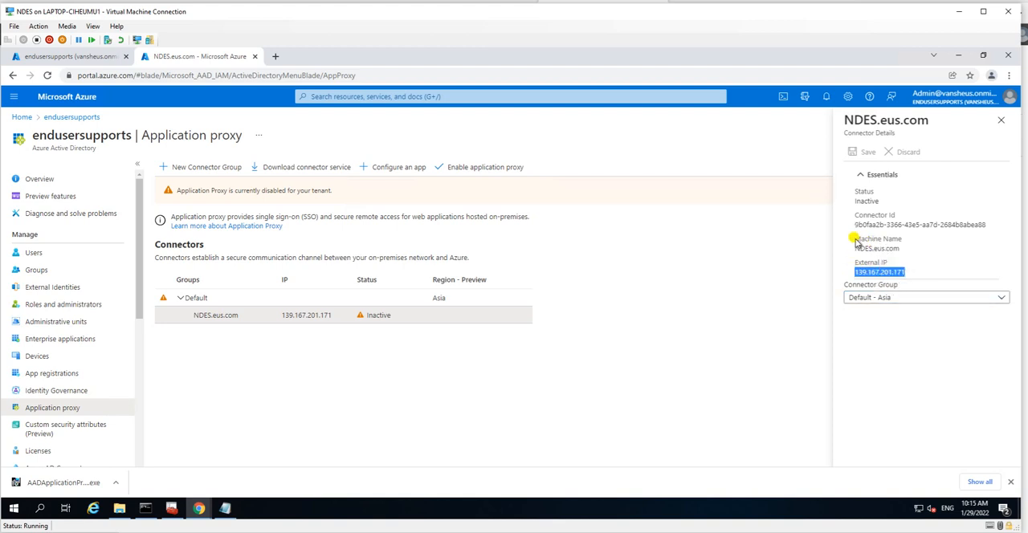
left_click_drag(854, 236, 900, 252)
left_click(492, 377)
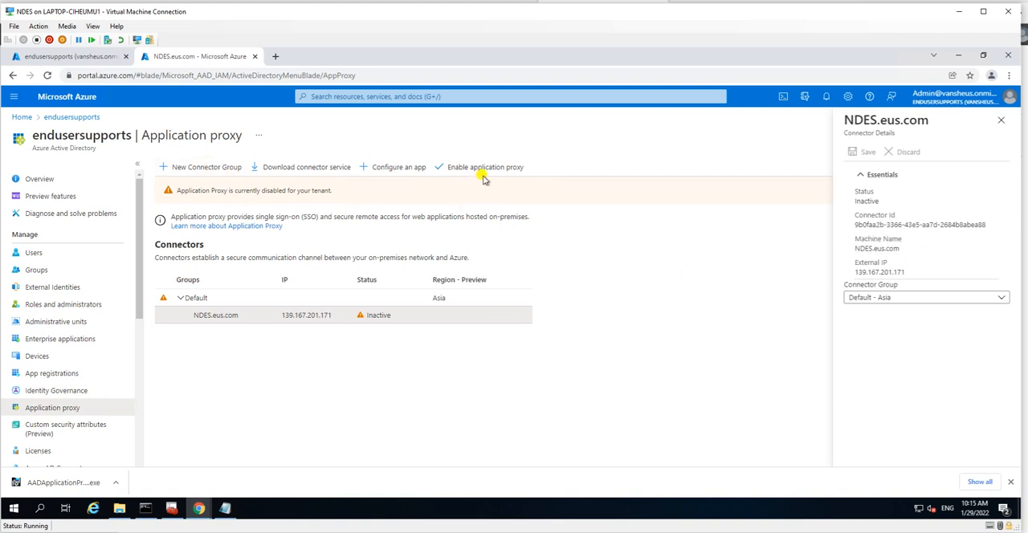
left_click(1001, 121)
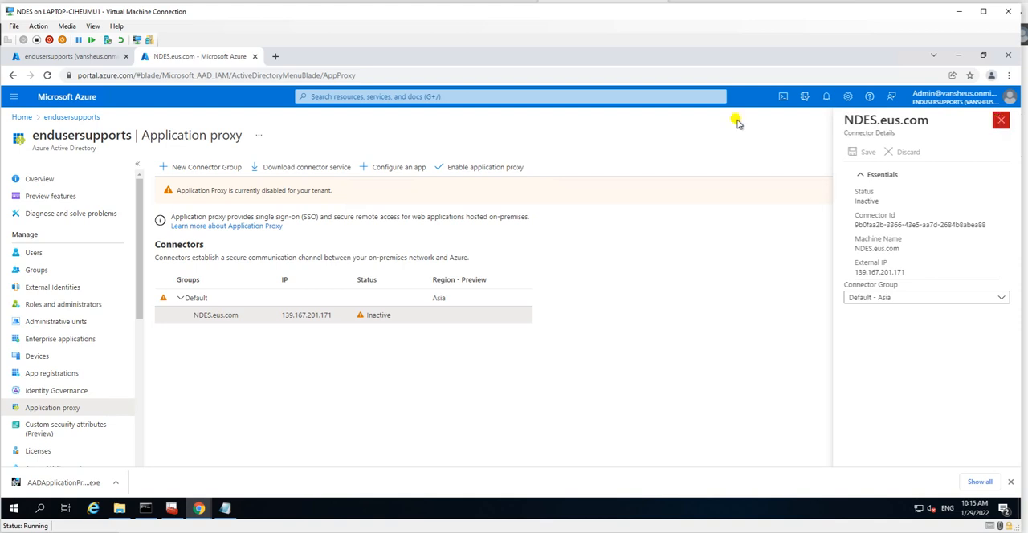
Step: Inspect the Default connector group's advanced region settings and assigned connectors, and close its details
left_click(190, 298)
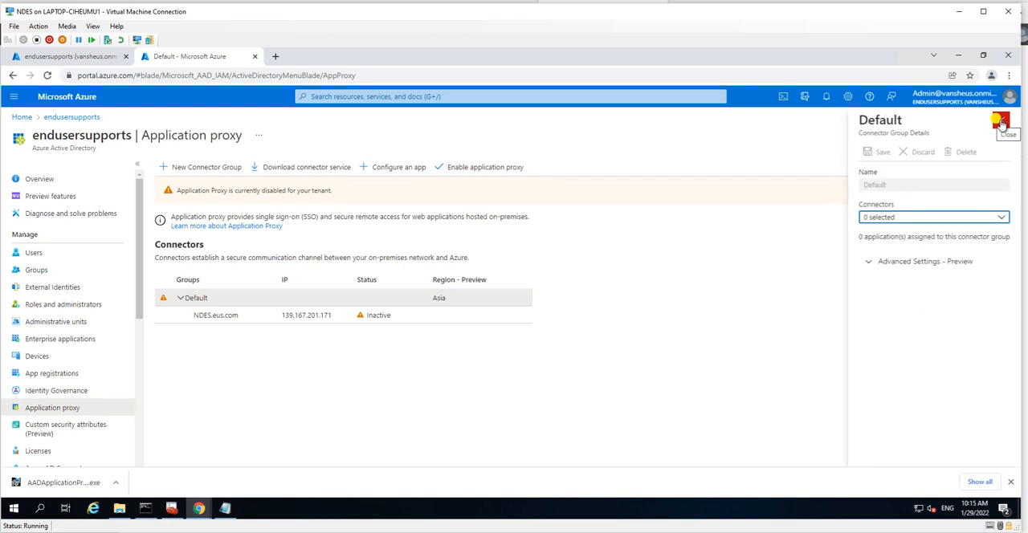
left_click(869, 261)
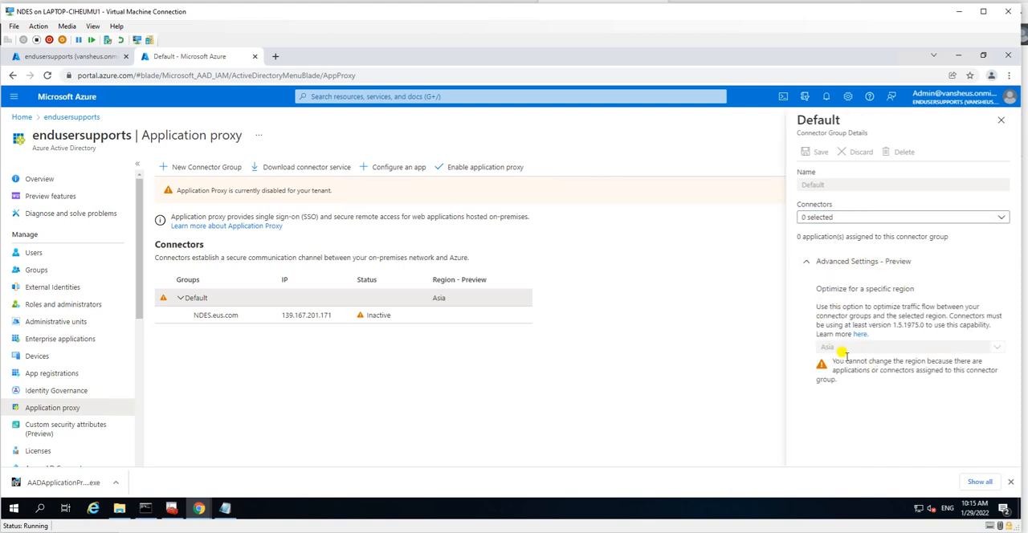
left_click(830, 221)
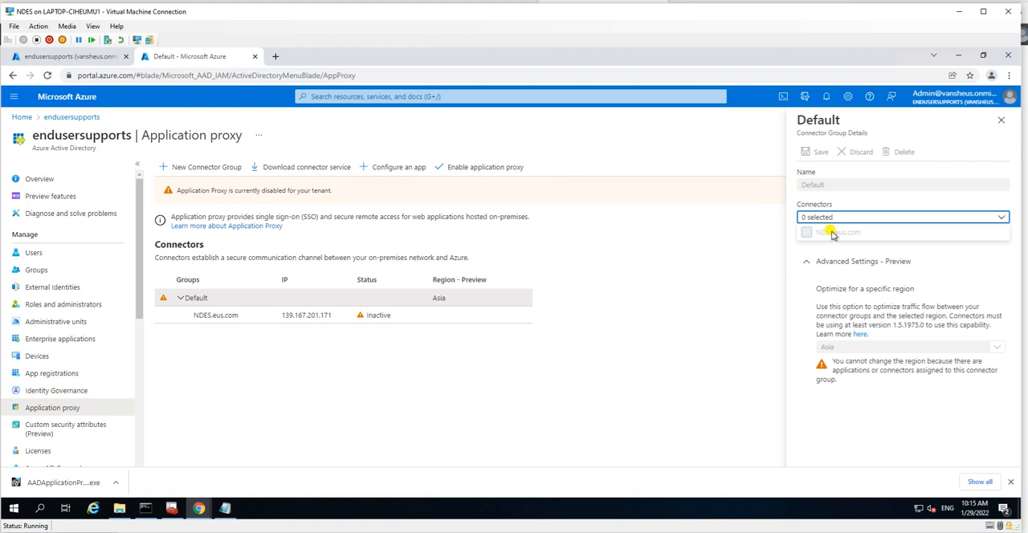
left_click(856, 235)
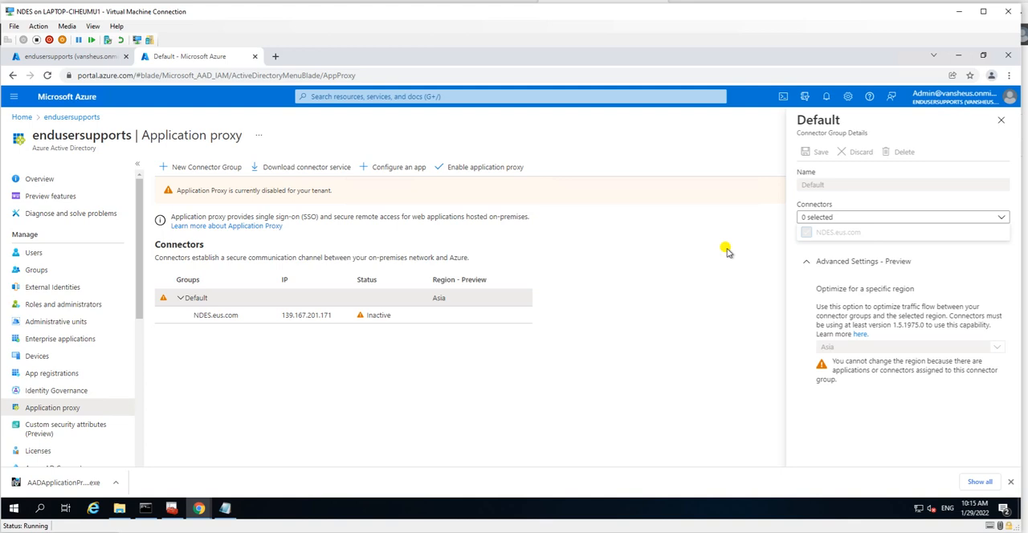
left_click(1000, 119)
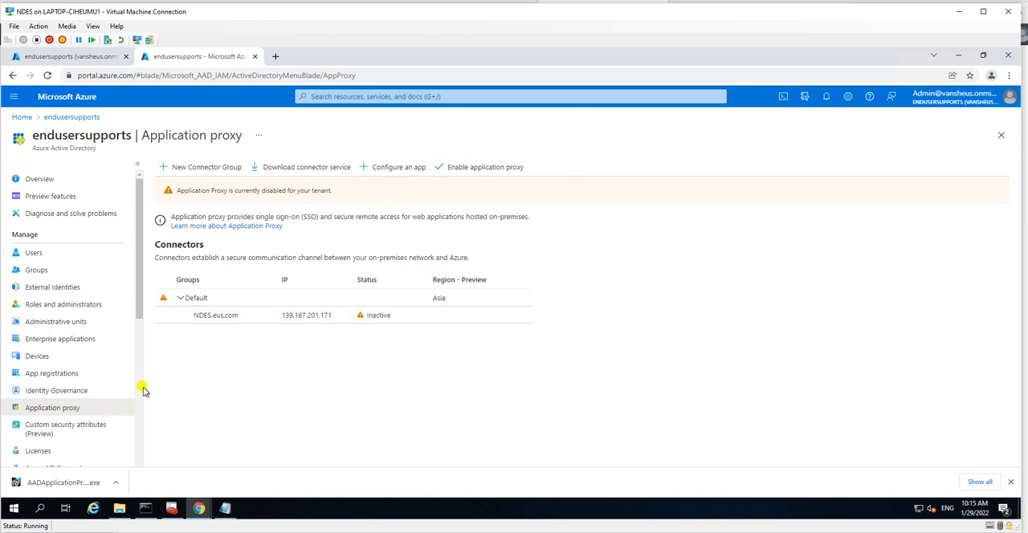
Step: Reload the Application proxy connectors, bring up the Enable application proxy confirmation and dismiss it without enabling
left_click(50, 390)
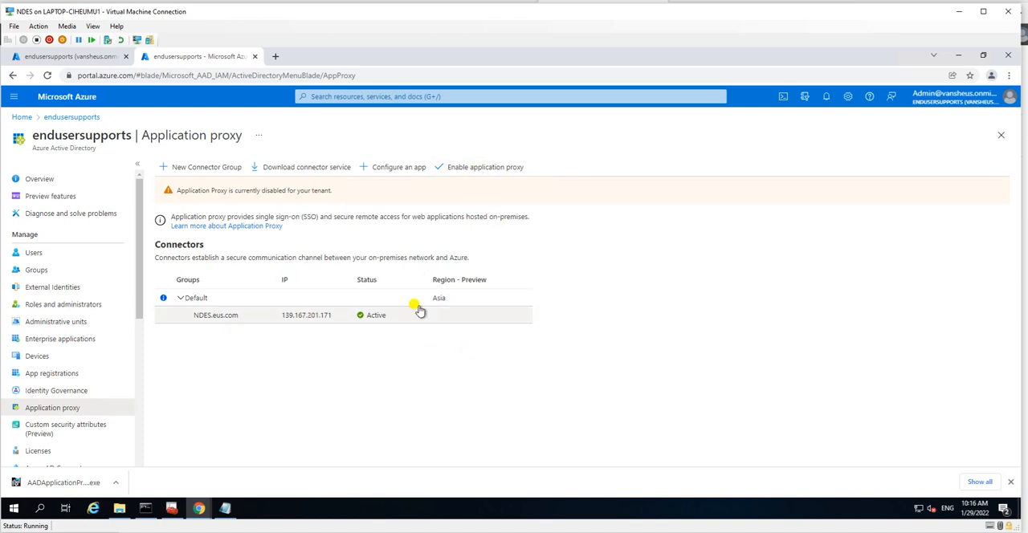
left_click(500, 171)
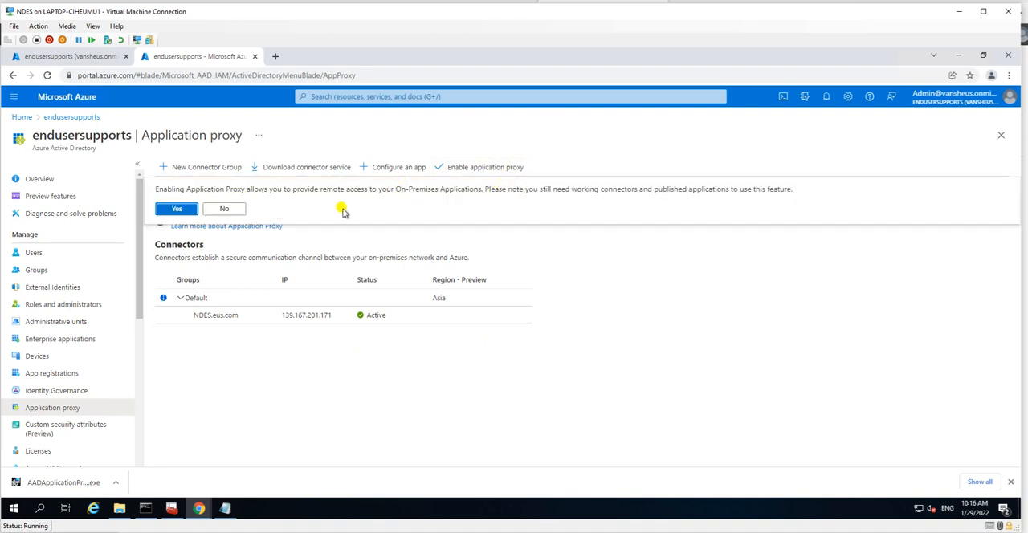
left_click(317, 377)
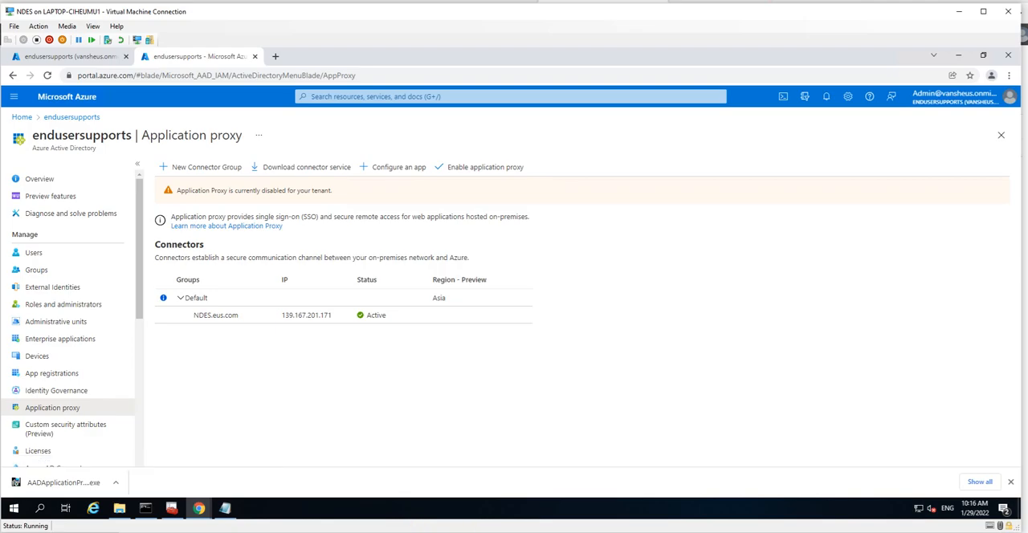
Step: Switch to PowerPoint and highlight the Application Proxy item and the Intune certificate Connector download item on the Configuration Steps slide
left_click(445, 530)
left_click(330, 447)
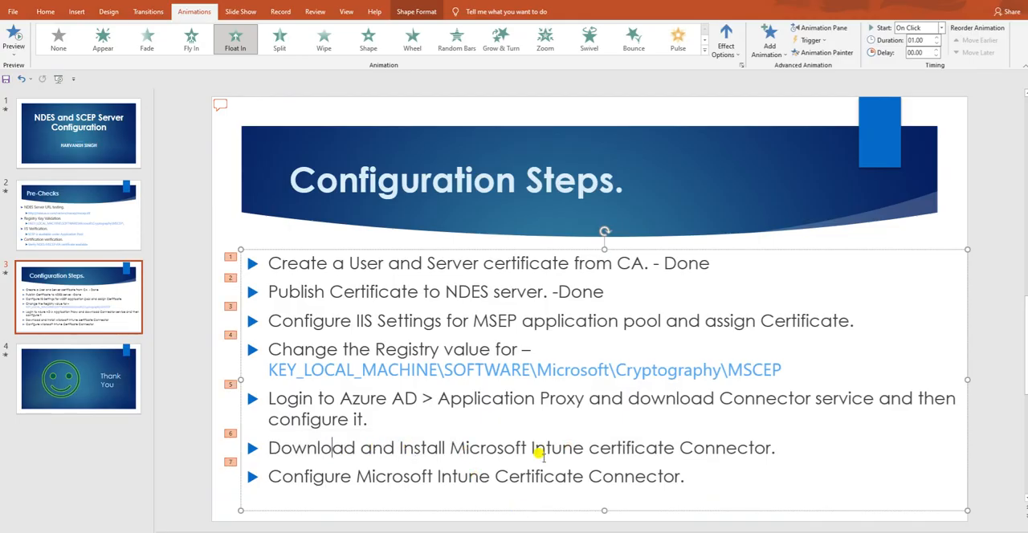
left_click_drag(378, 419, 229, 407)
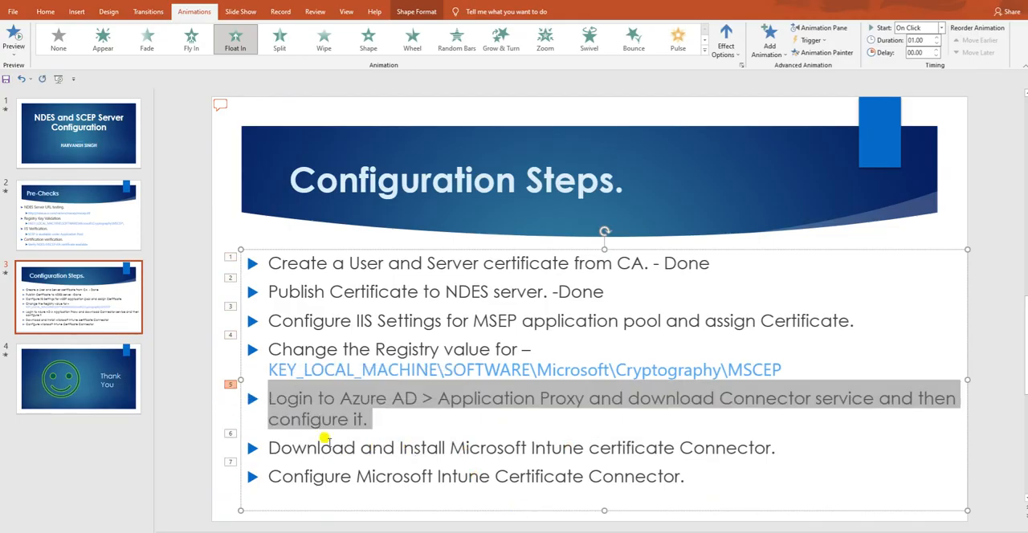
left_click_drag(270, 448, 774, 451)
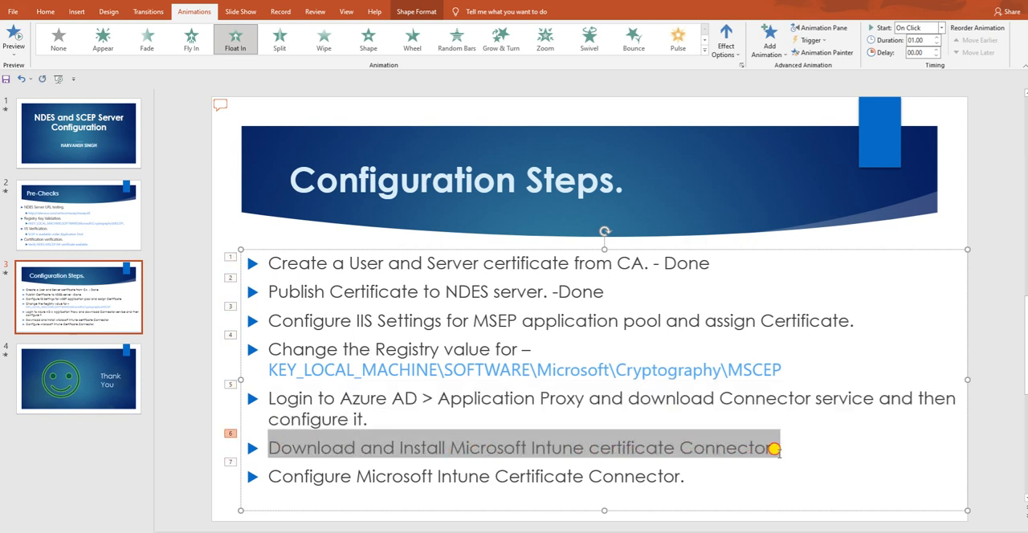
Step: Highlight the Microsoft Intune certificate Connector wording in the download item on the Configuration Steps slide
left_click(590, 447)
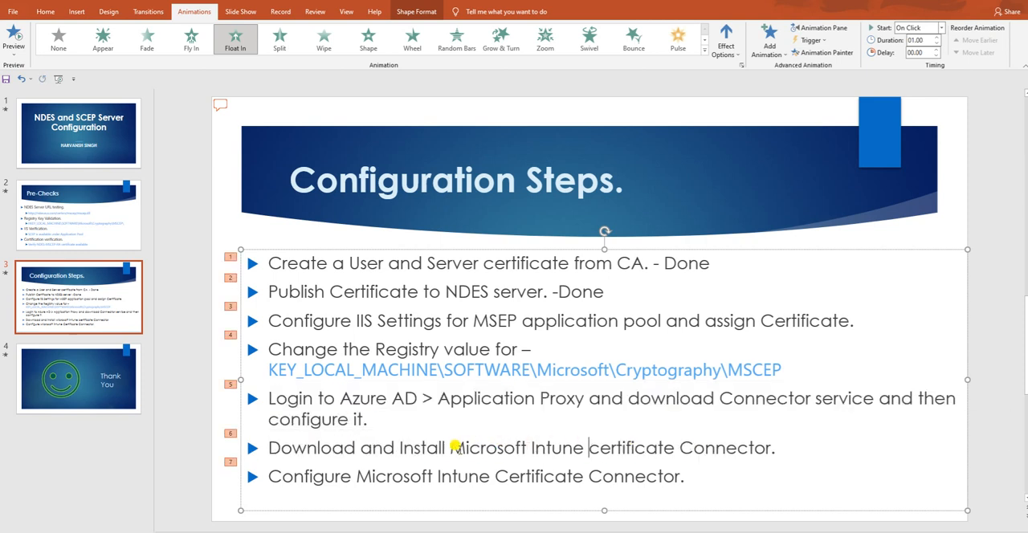
left_click_drag(450, 446, 755, 434)
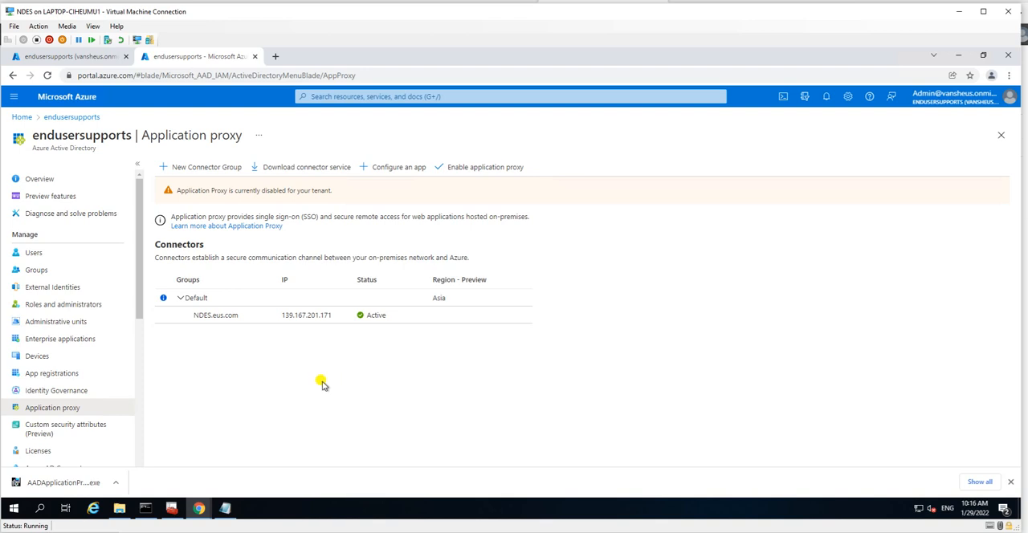
Step: Switch to the Endpoint Manager admin center and start adding a certificate connector under the tenant's connectors and tokens
left_click(99, 57)
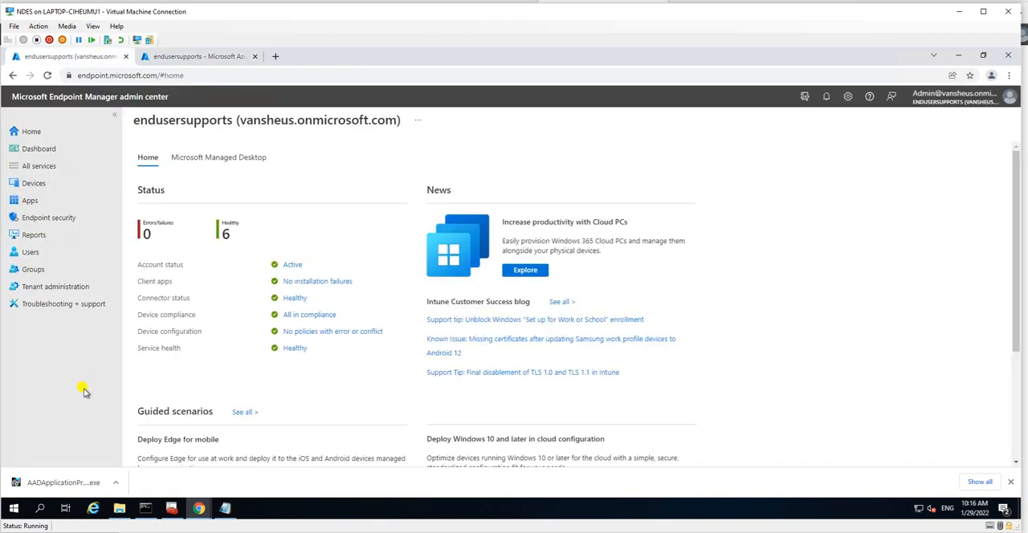
left_click(54, 288)
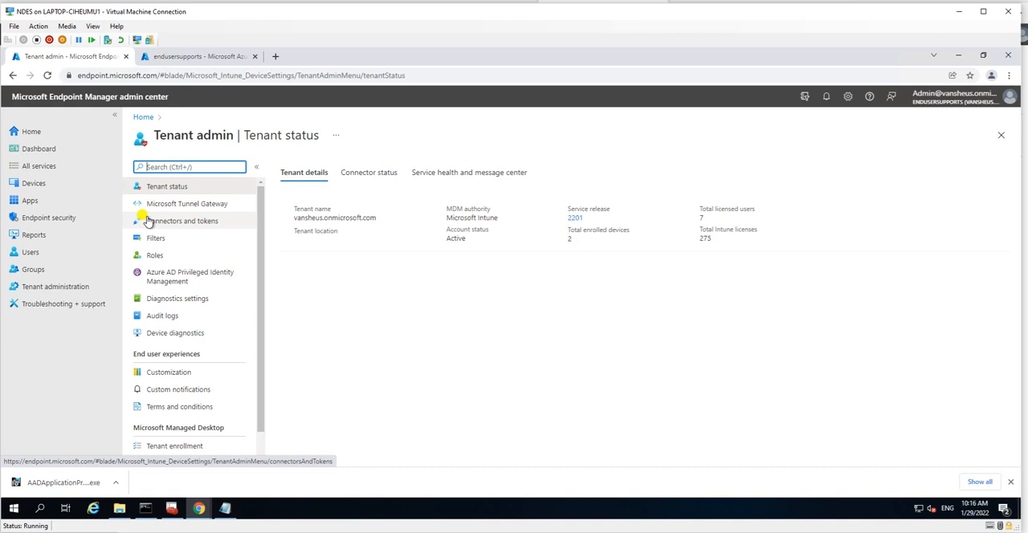
left_click(167, 221)
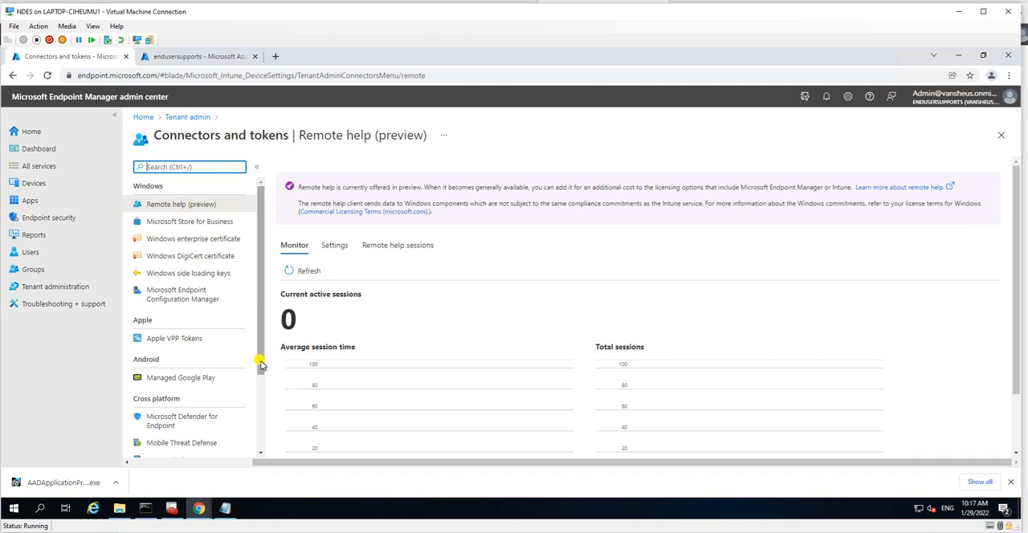
left_click(261, 422)
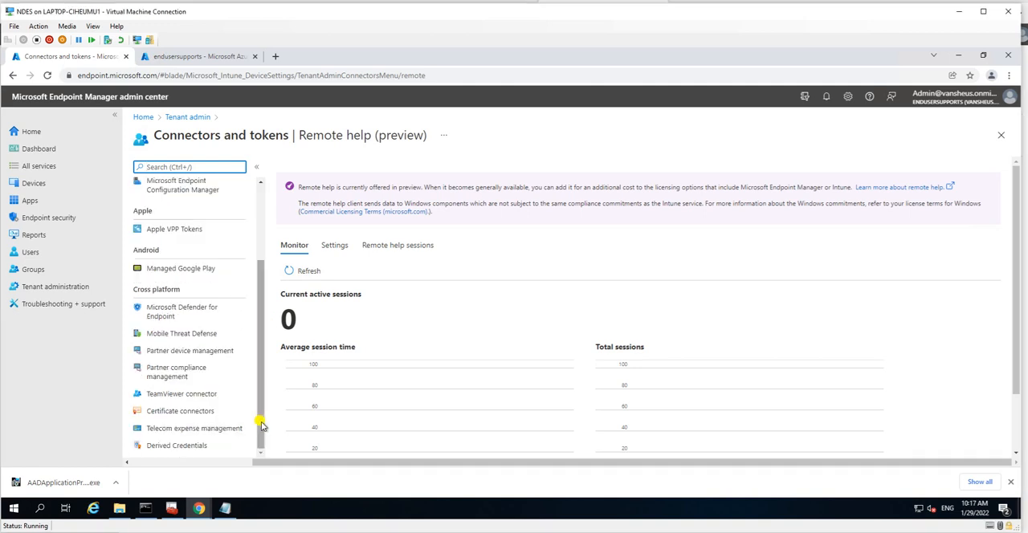
left_click(183, 413)
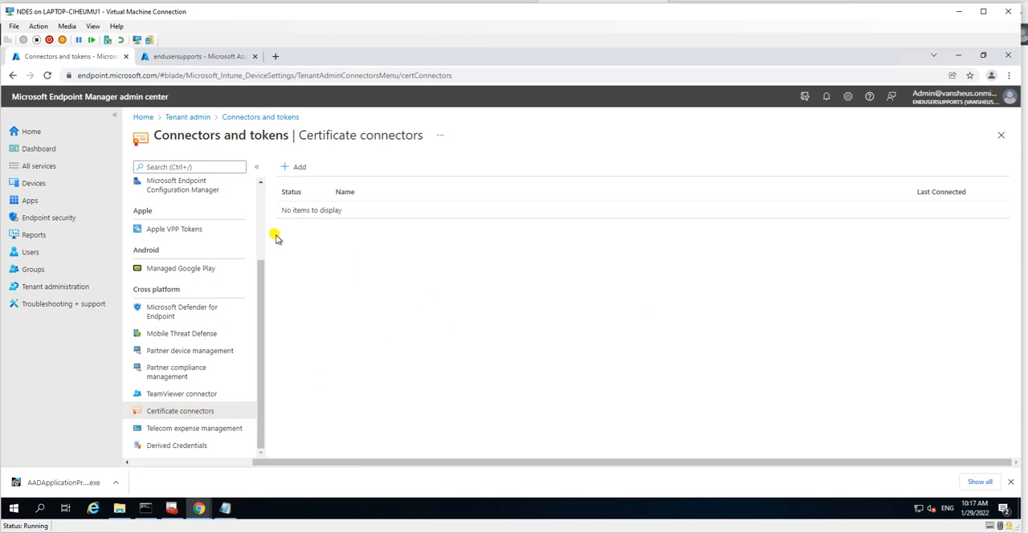
left_click(297, 171)
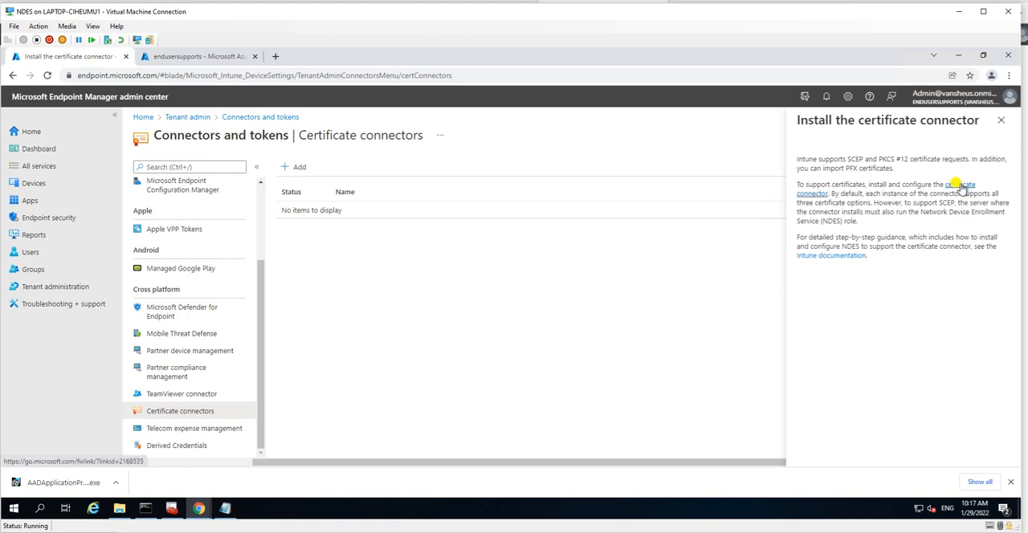
Step: Check the Downloads folder for an existing certificate connector installer and return to the connector installation instructions
left_click(119, 507)
left_click(145, 129)
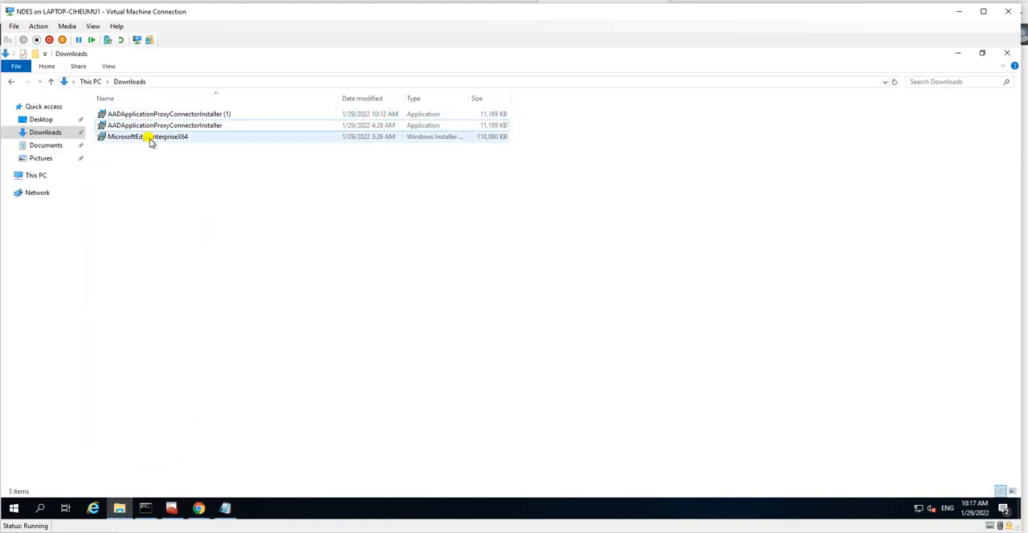
left_click(174, 148)
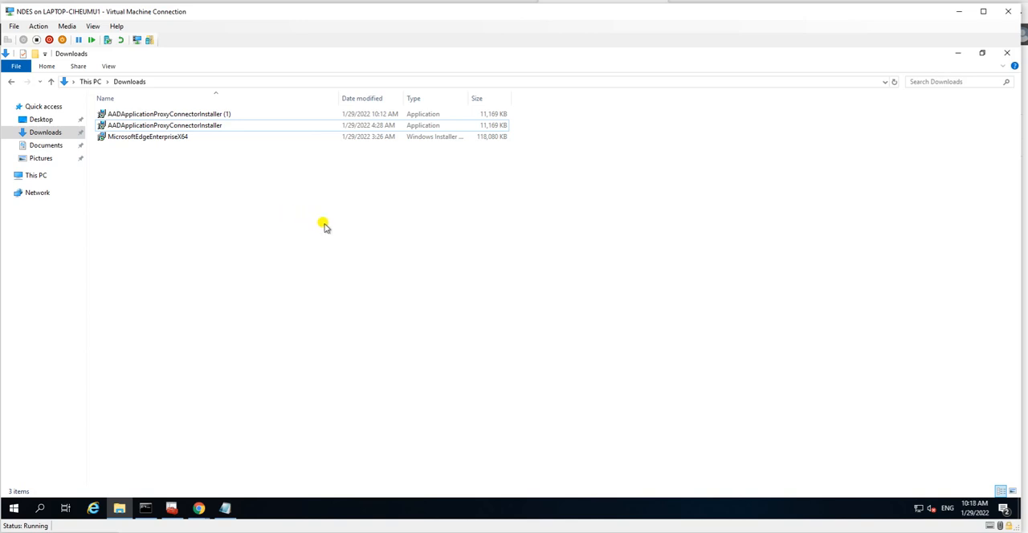
left_click(120, 508)
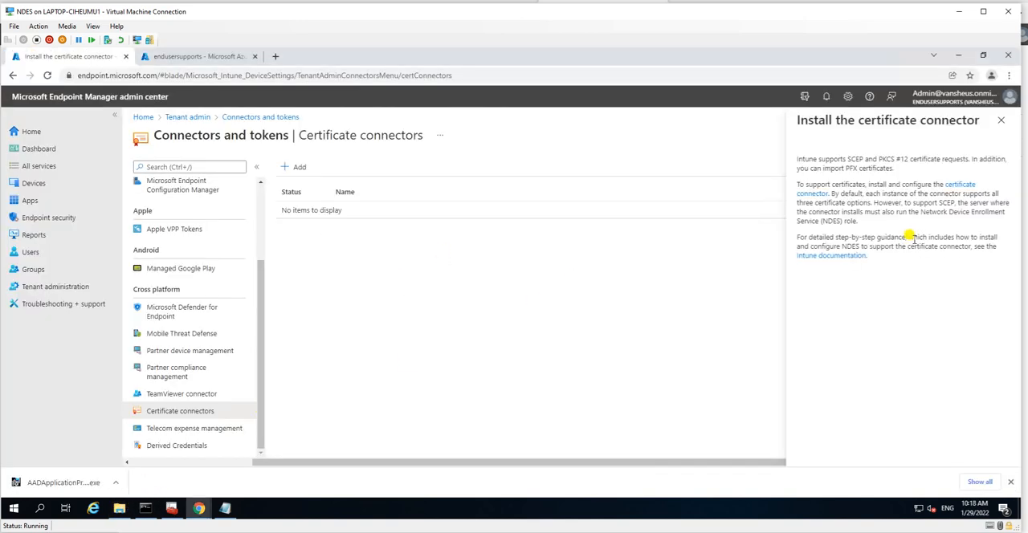
Step: Download the Intune certificate connector installer and show it in its download folder
left_click(960, 184)
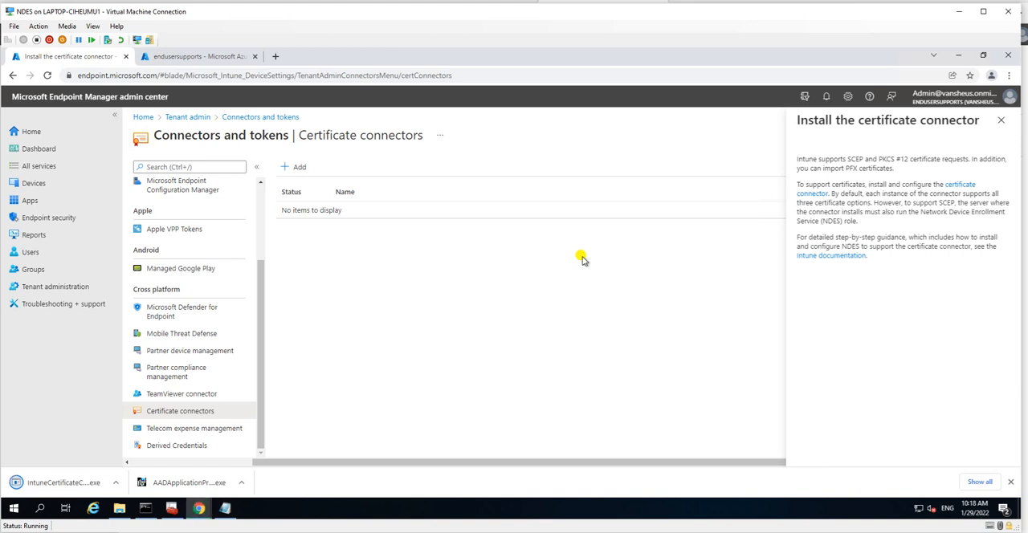
left_click(115, 485)
left_click(133, 445)
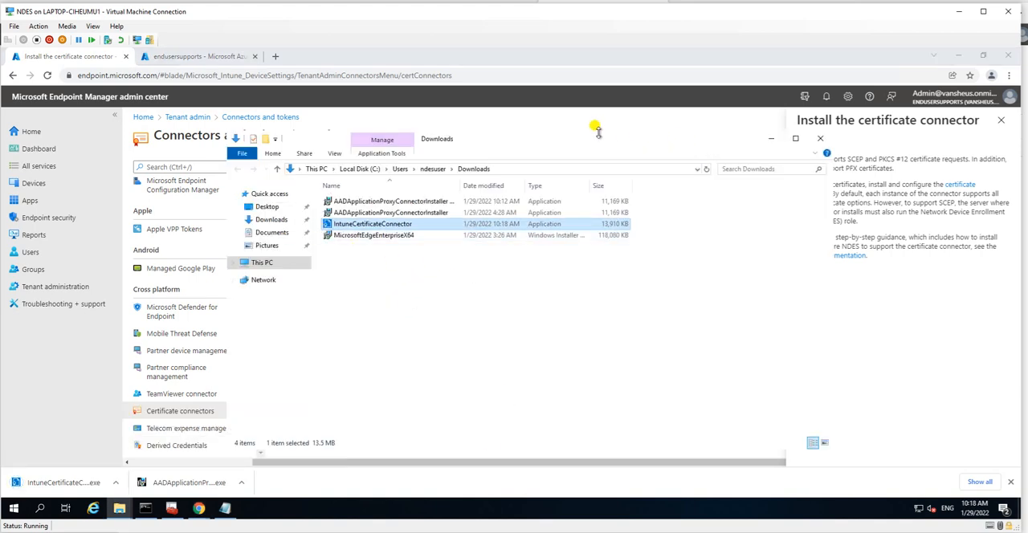
left_click_drag(586, 133, 518, 112)
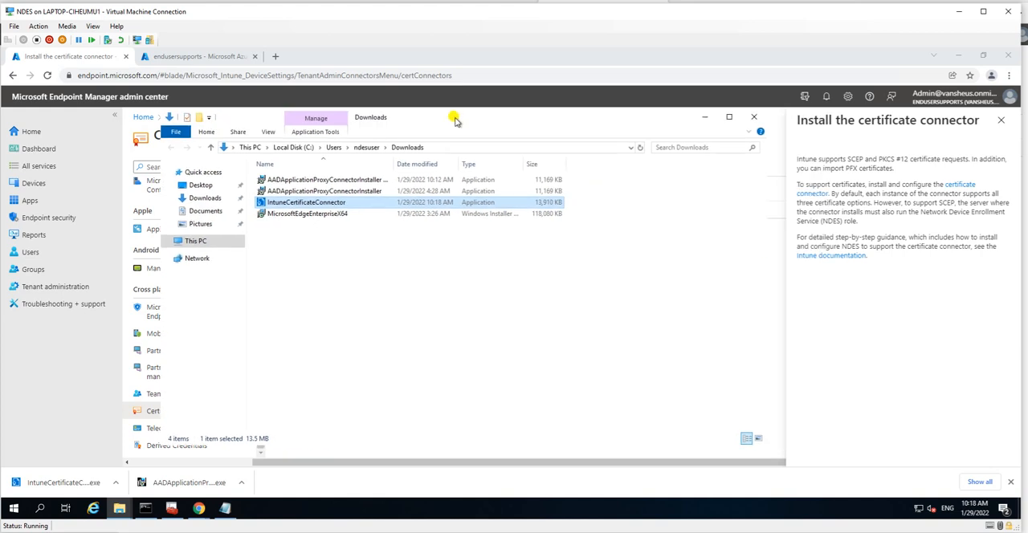
Step: Run IntuneCertificateConnector past the SmartScreen prompt and clear the browser and Downloads windows from the desktop
double_click(356, 202)
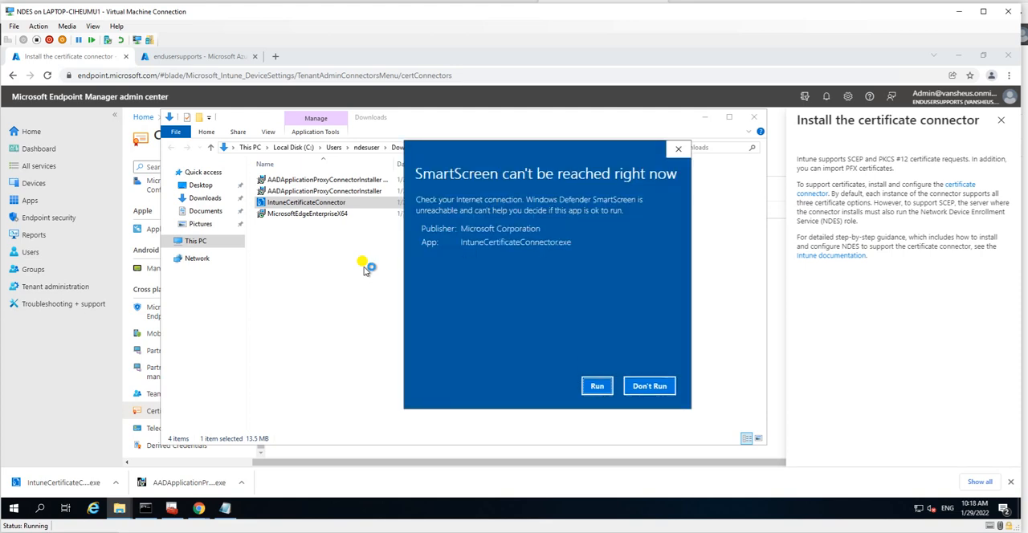
left_click(594, 387)
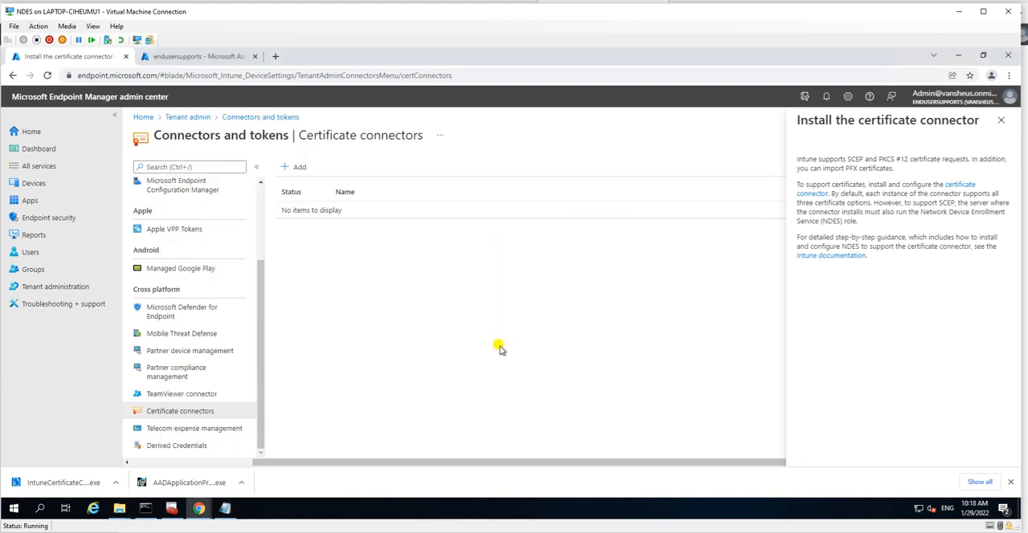
left_click(1000, 120)
left_click(959, 55)
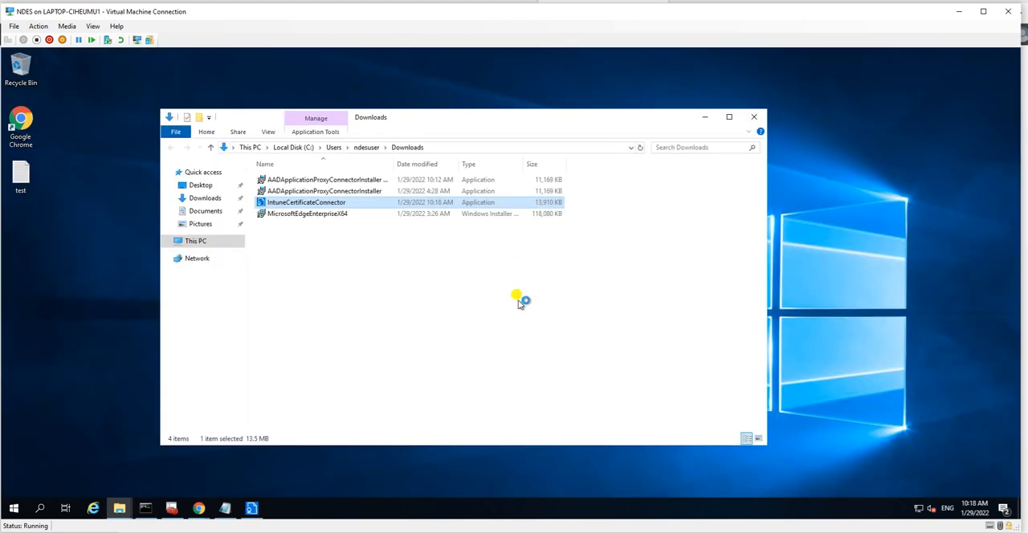
right_click(825, 219)
left_click(810, 223)
right_click(812, 224)
left_click(892, 252)
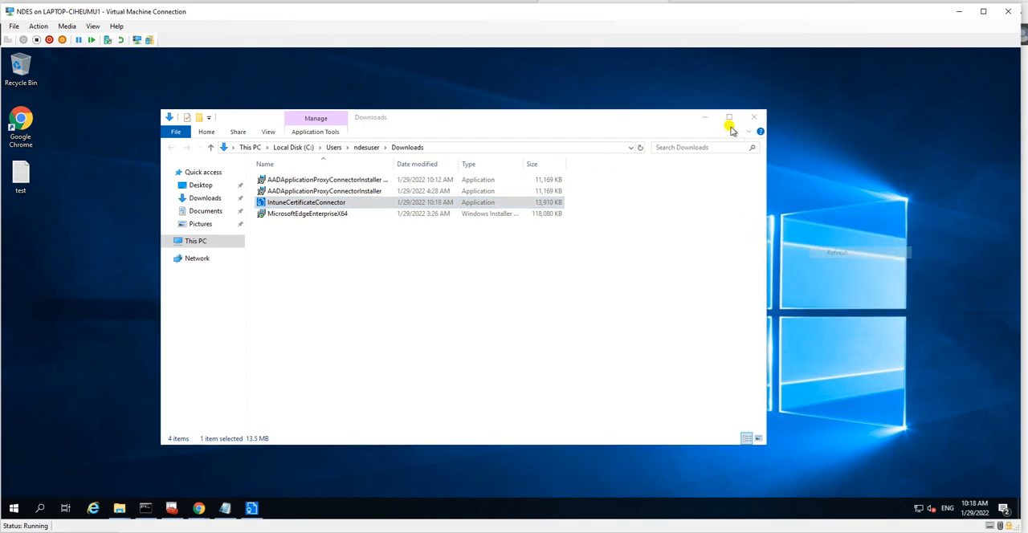
left_click(706, 117)
Step: Accept the license terms and install the Certificate Connector for Microsoft Intune, allowing it to make changes to the device
left_click(497, 325)
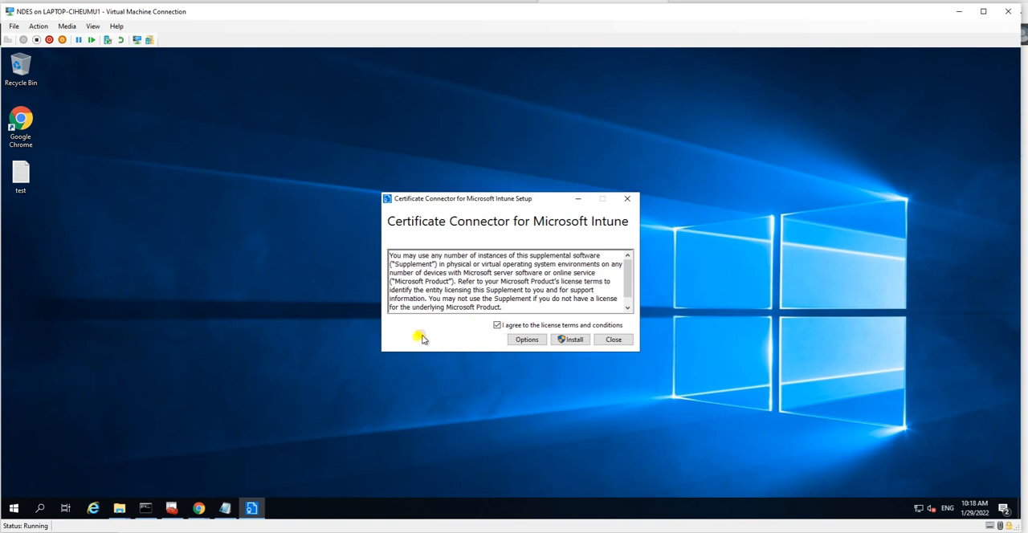
left_click(575, 342)
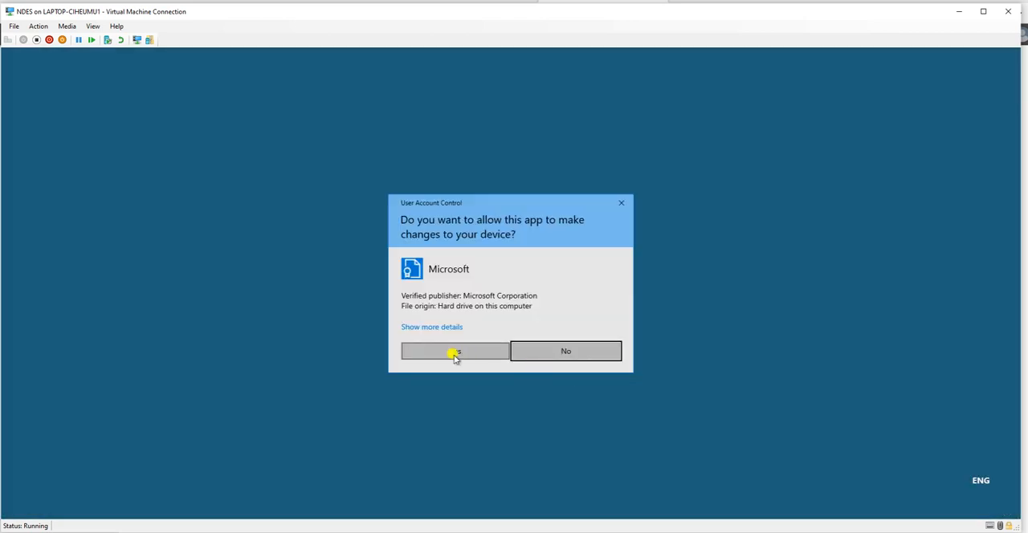
left_click(453, 351)
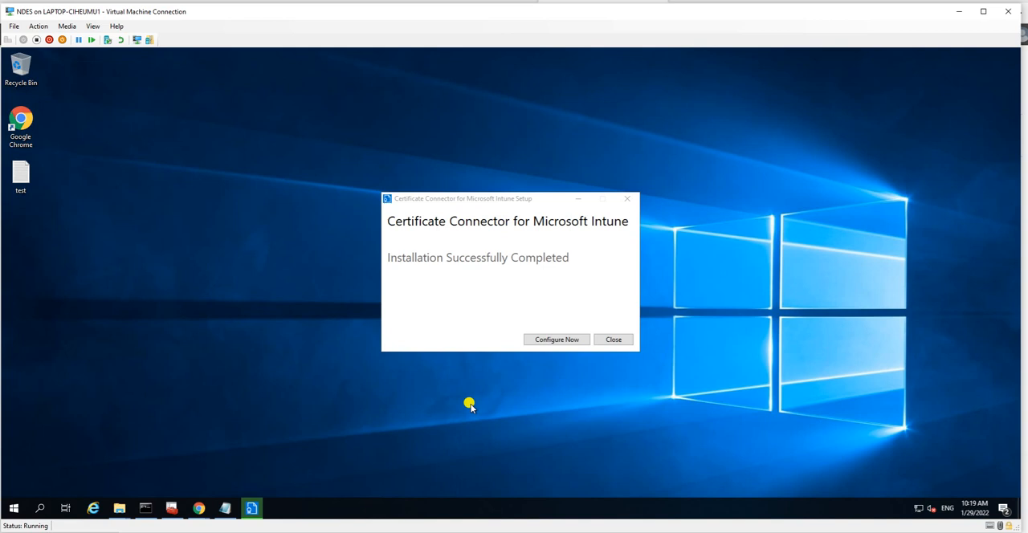
Step: Start configuring the connector and enable only the SCEP and Certificate revocation features, with PKCS and PKCS imported certificates disabled
left_click(537, 339)
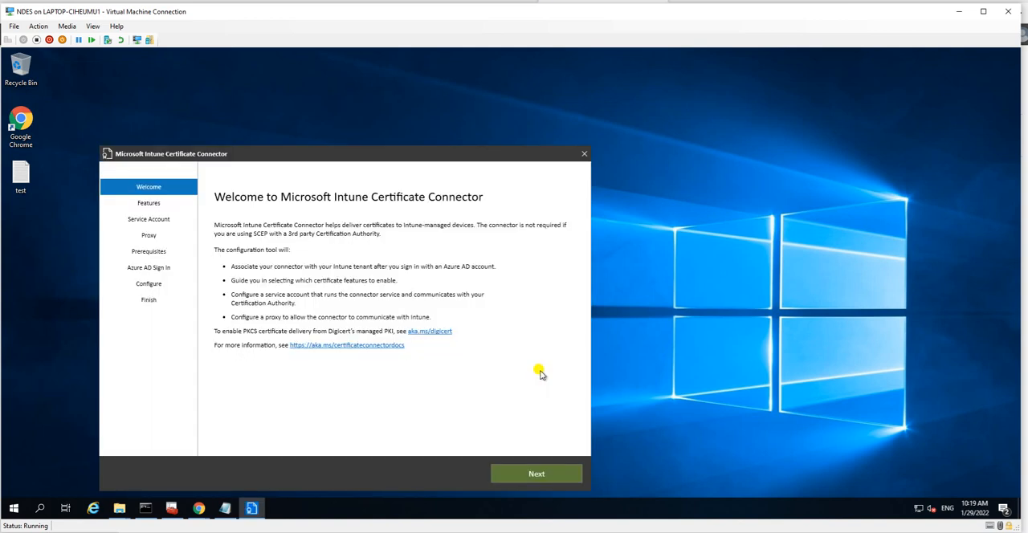
left_click(527, 474)
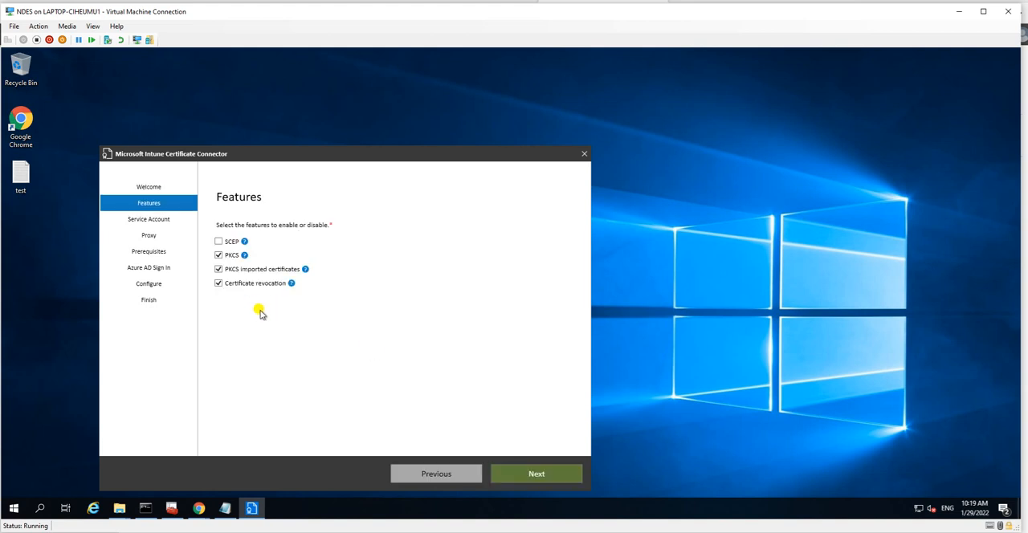
left_click(218, 255)
left_click(218, 270)
left_click(218, 283)
left_click(219, 242)
left_click(224, 285)
left_click_drag(406, 153, 534, 112)
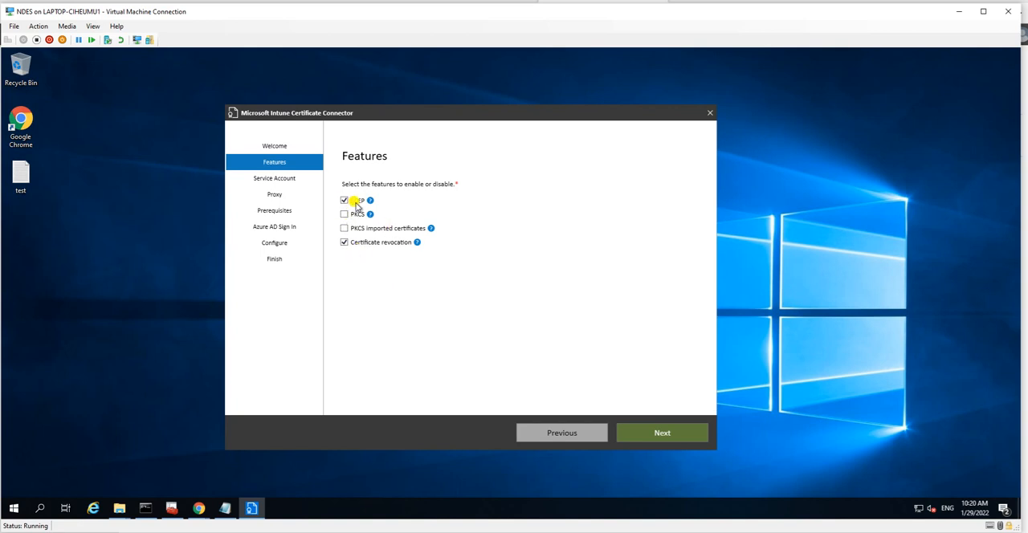
left_click(646, 434)
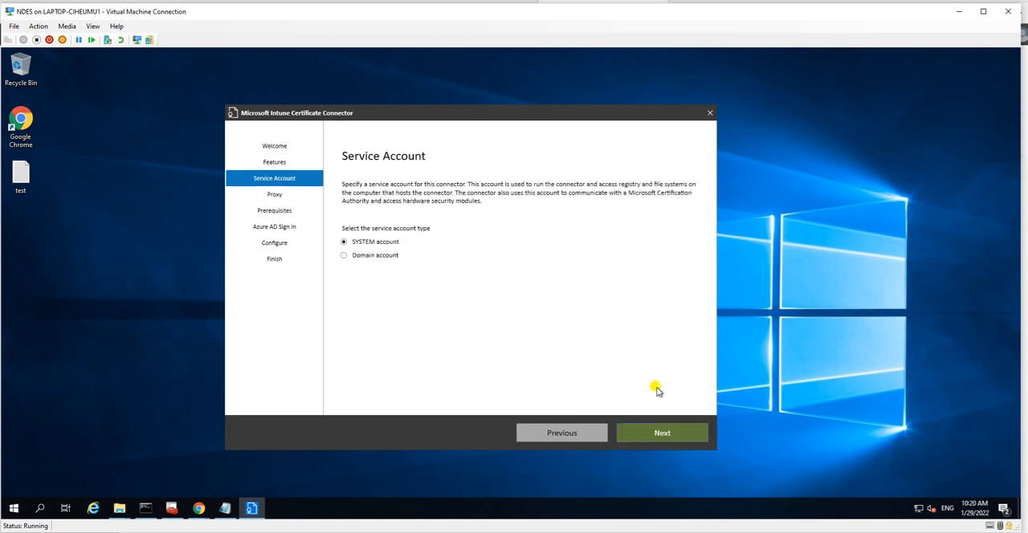
Step: Keep the SYSTEM service account with blank proxy settings, and continue through the prerequisite checks to the Azure AD sign-in
left_click(647, 436)
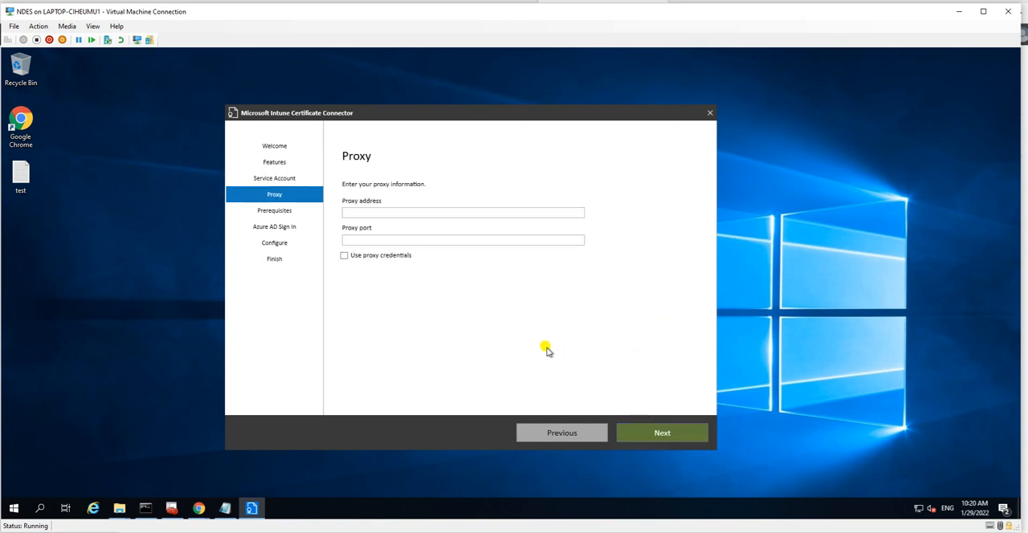
left_click(660, 434)
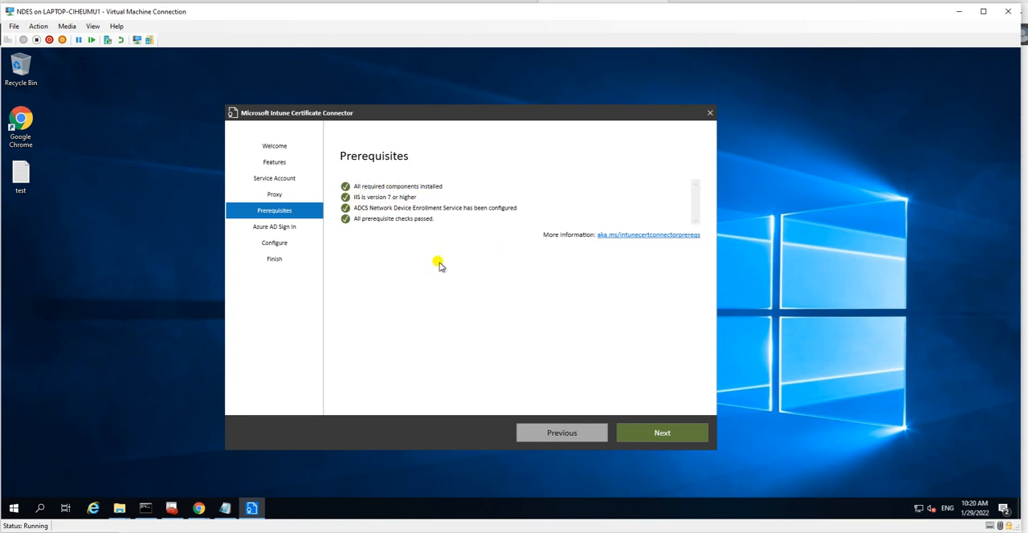
left_click(378, 188)
left_click(425, 198)
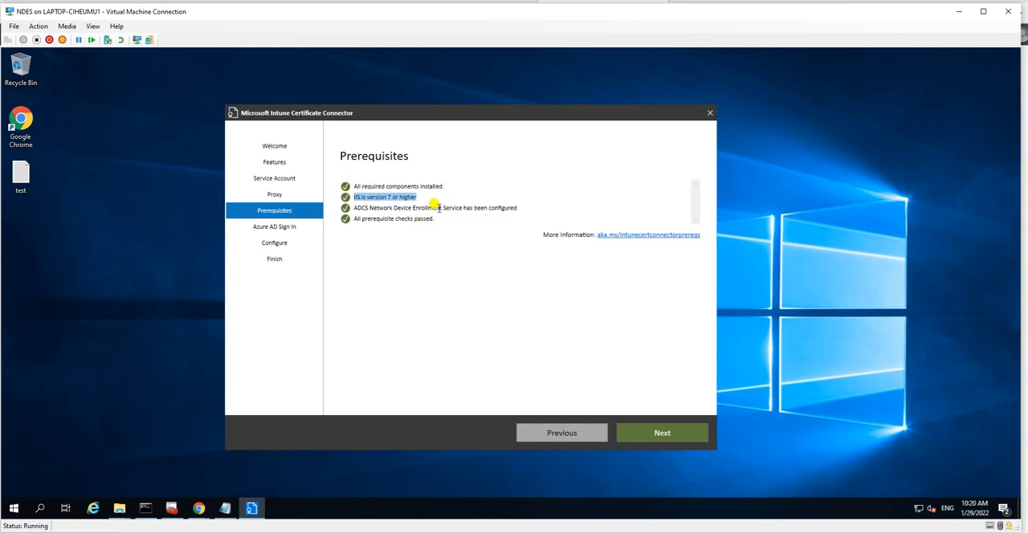
left_click(650, 430)
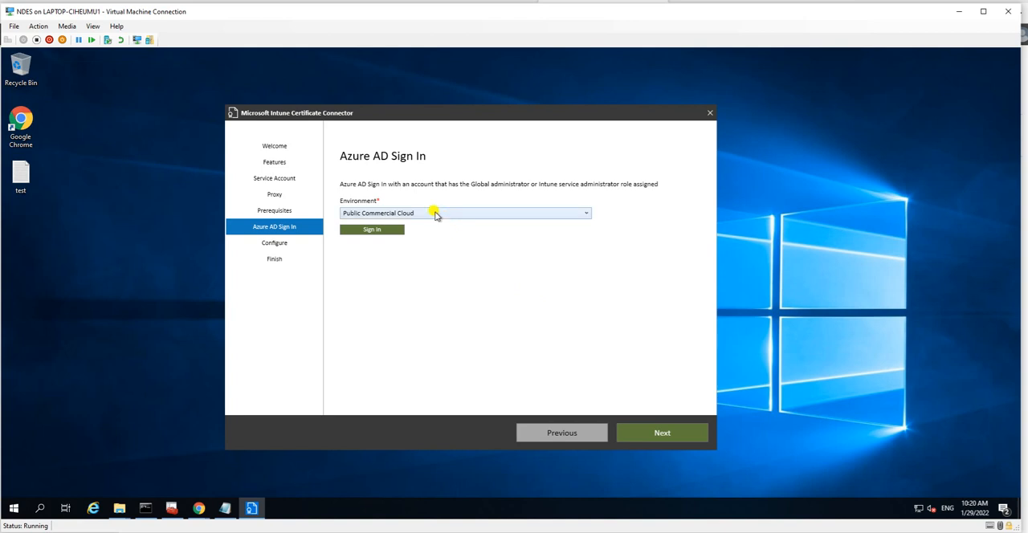
Step: Choose the Public Commercial Cloud environment and sign in with the admin account by entering its password, letting it be remembered
left_click(495, 212)
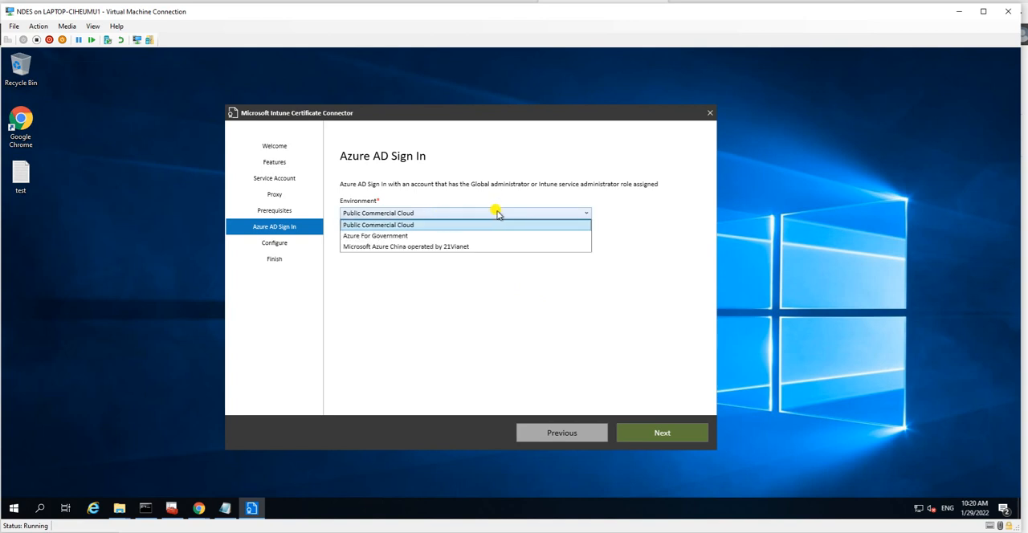
left_click(403, 226)
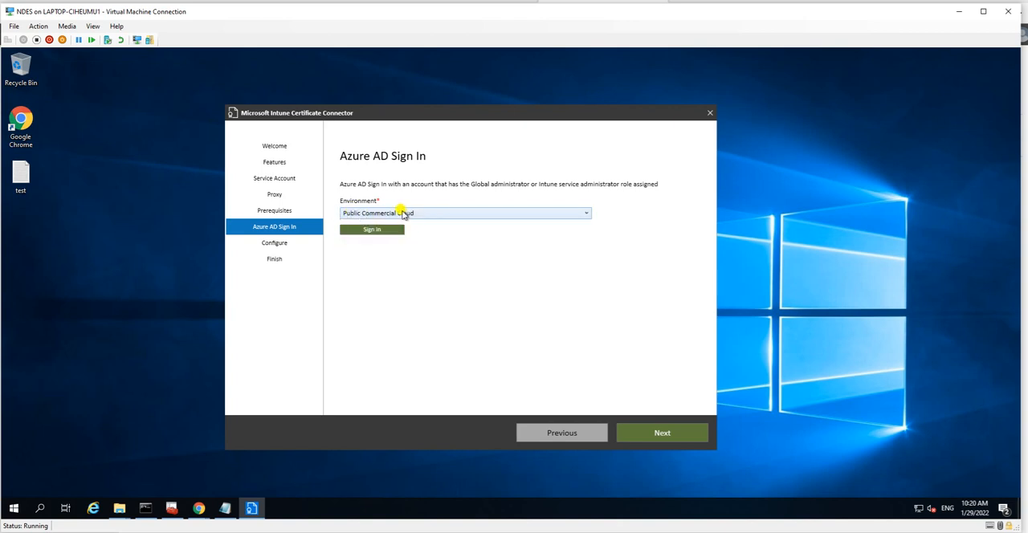
left_click(375, 230)
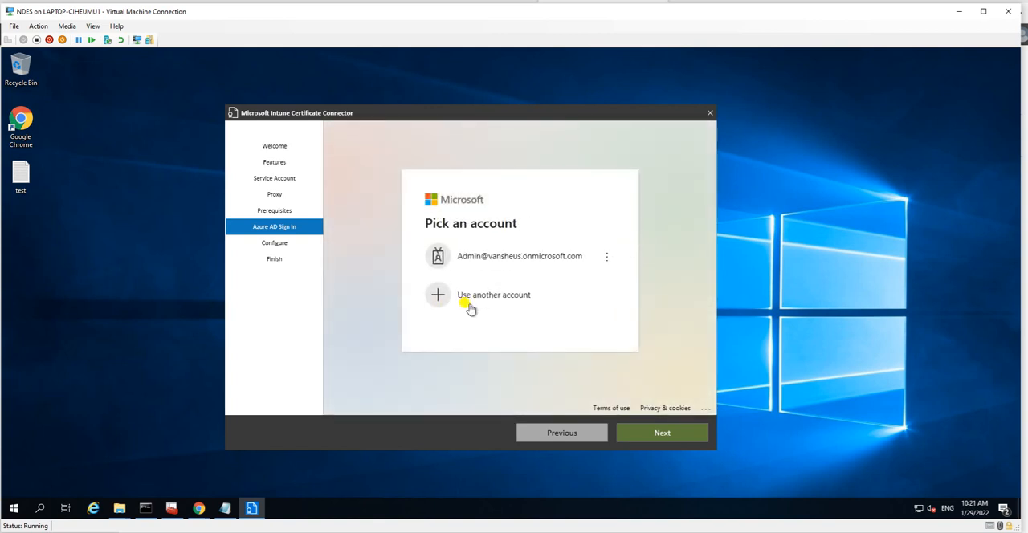
left_click(502, 255)
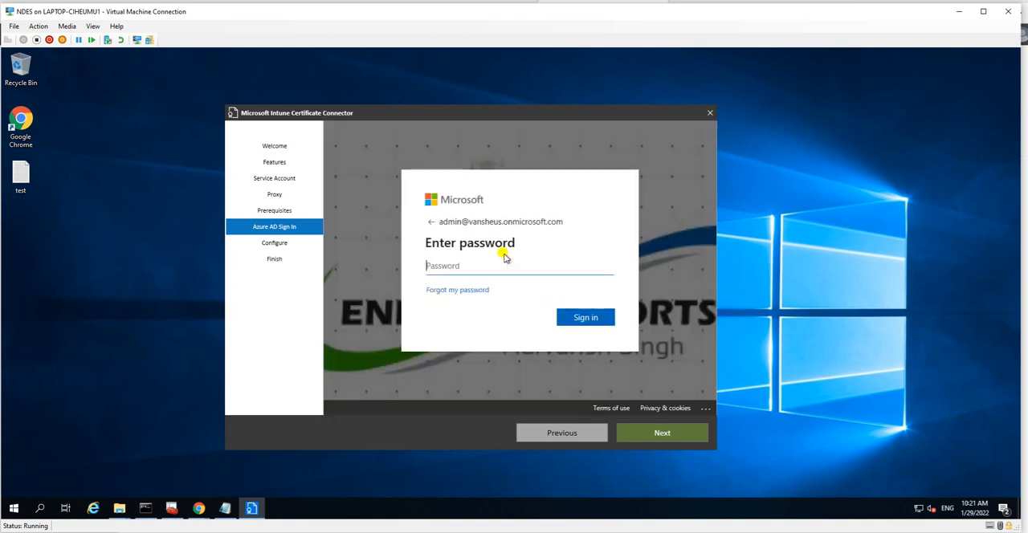
type("•")
left_click(579, 319)
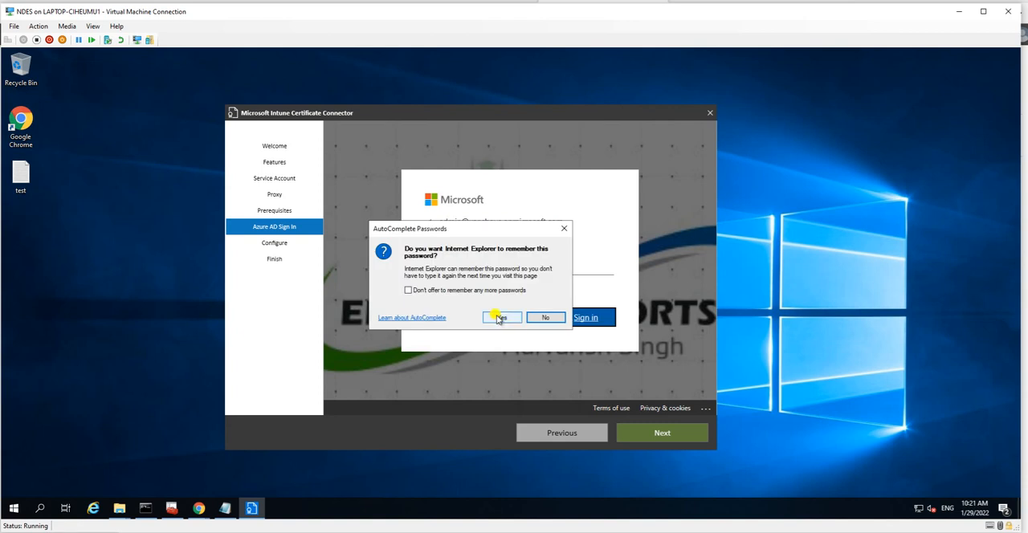
left_click(499, 318)
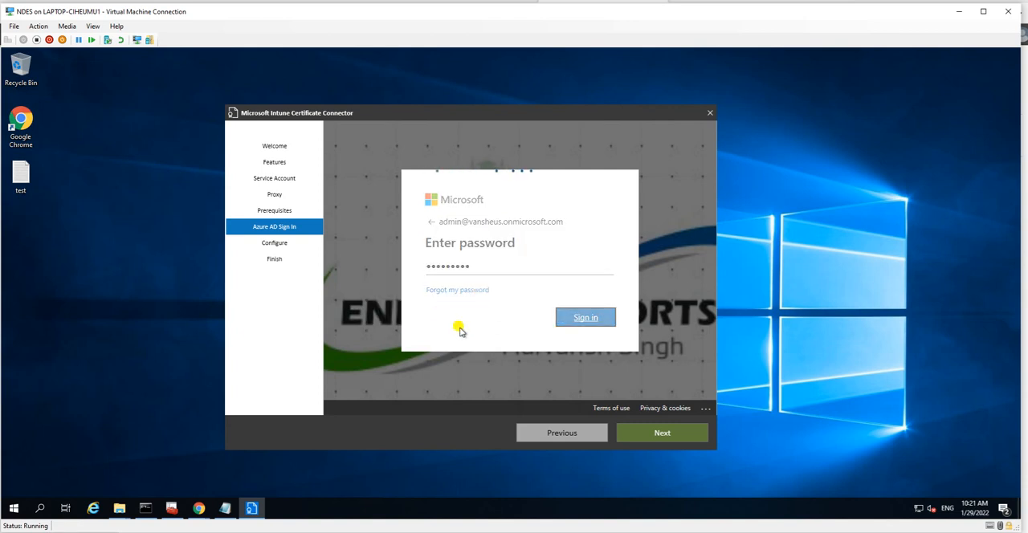
Step: Complete the admin account's Azure AD sign-in and continue the Certificate Connector configuration
left_click(590, 323)
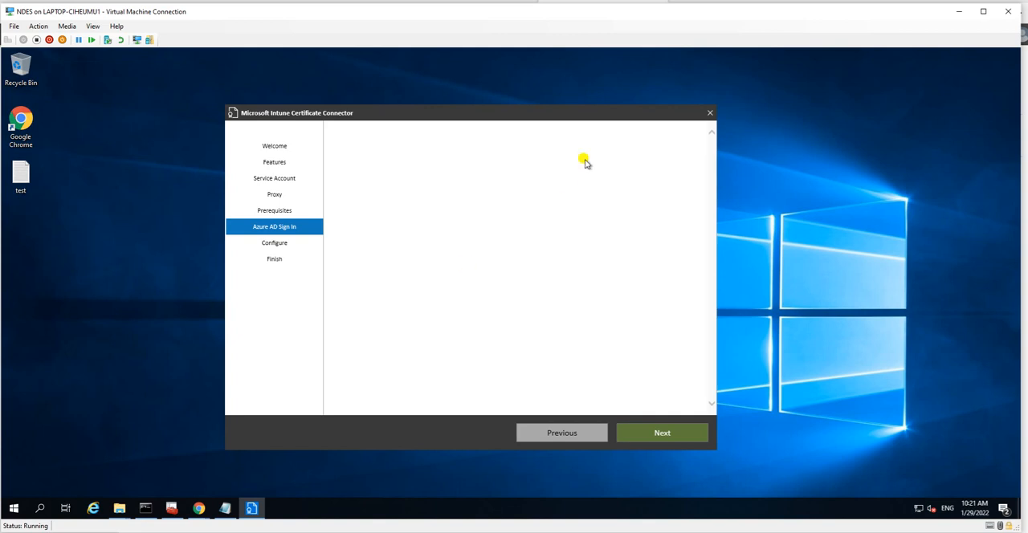
left_click(656, 432)
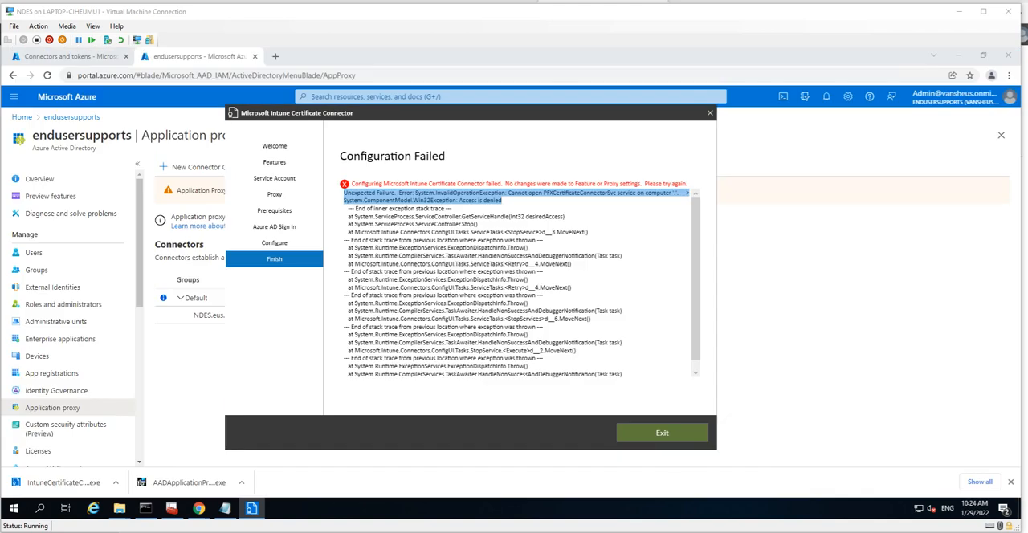
Step: Examine the connector's configuration error details, then exit the configuration wizard
left_click(455, 271)
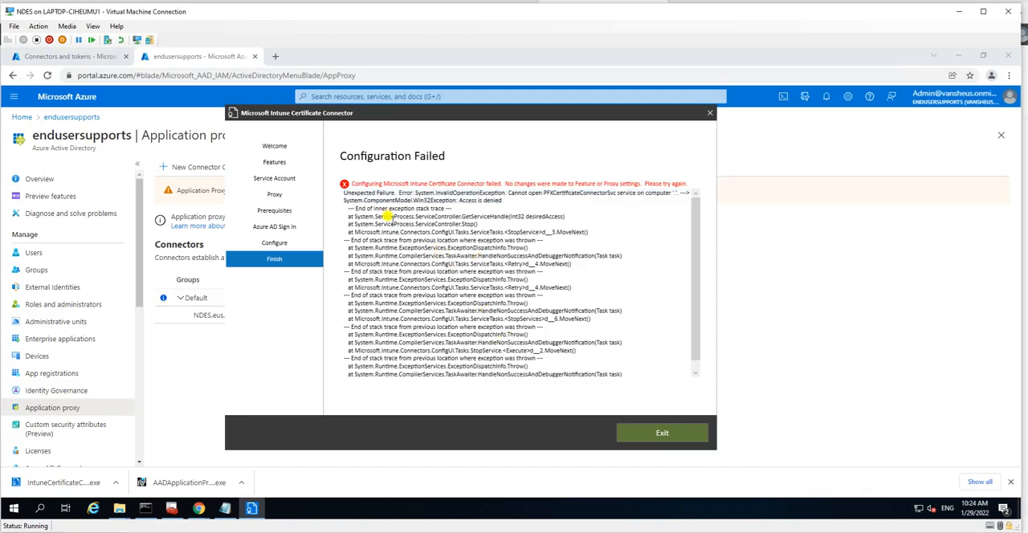
mouse_move(344, 188)
left_mouse_down()
mouse_move(557, 349)
mouse_move(625, 375)
left_mouse_up()
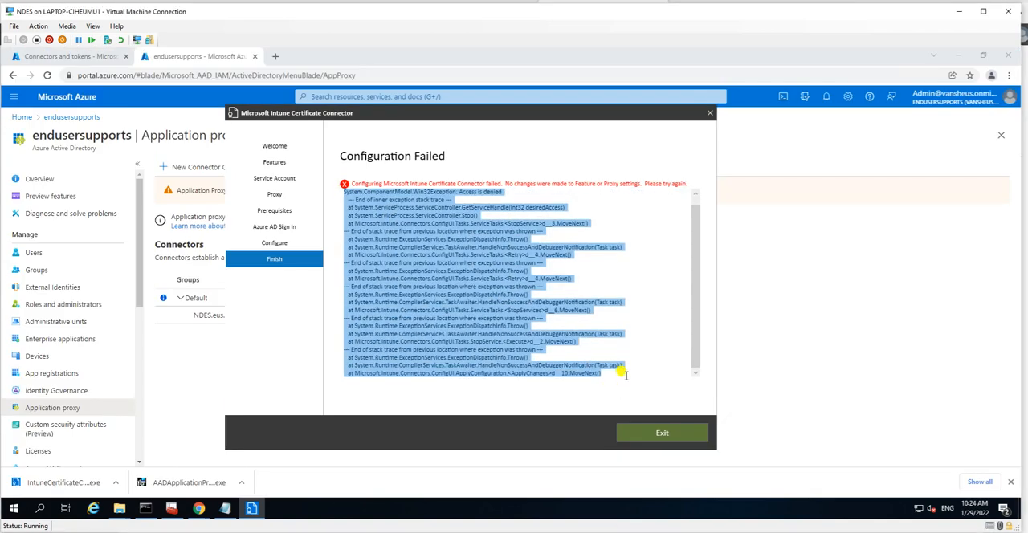
left_click(513, 291)
left_click_drag(503, 191, 347, 189)
left_click(415, 210)
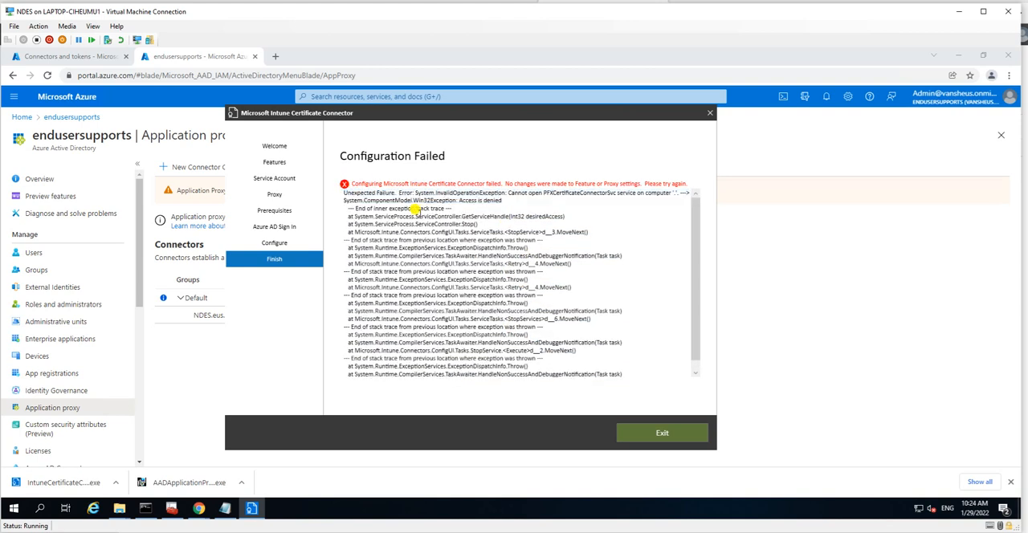
mouse_move(480, 197)
left_mouse_down()
mouse_move(337, 200)
mouse_move(334, 190)
left_mouse_up()
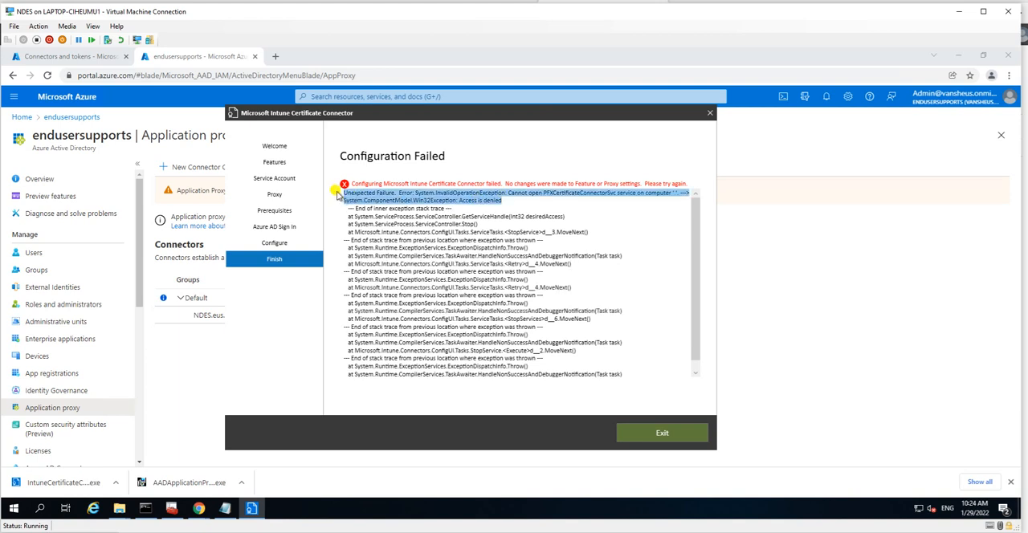
left_click(459, 257)
left_click(647, 439)
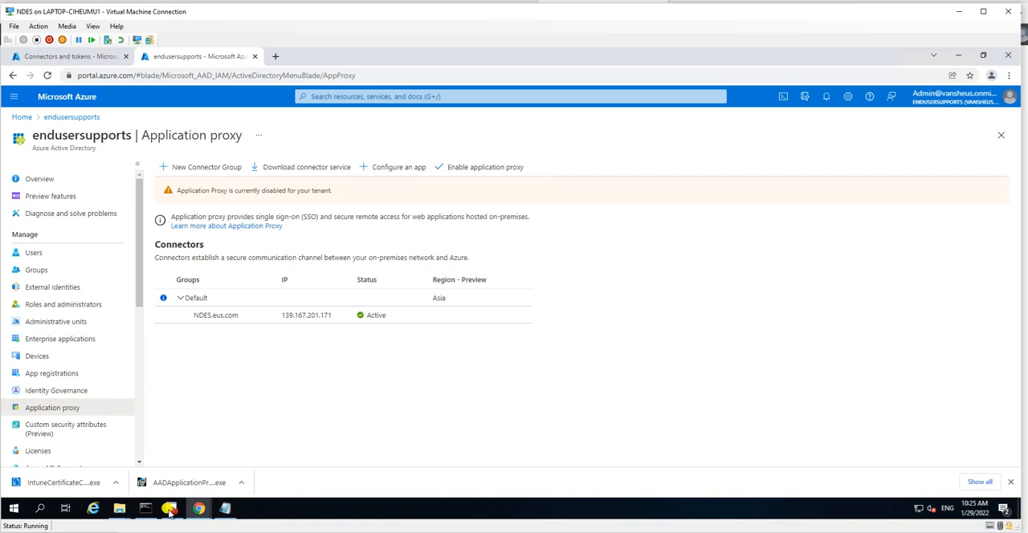
Step: Try to run the IntuneCertificateConnector installer from Downloads as administrator, then close its setup
mouse_move(124, 509)
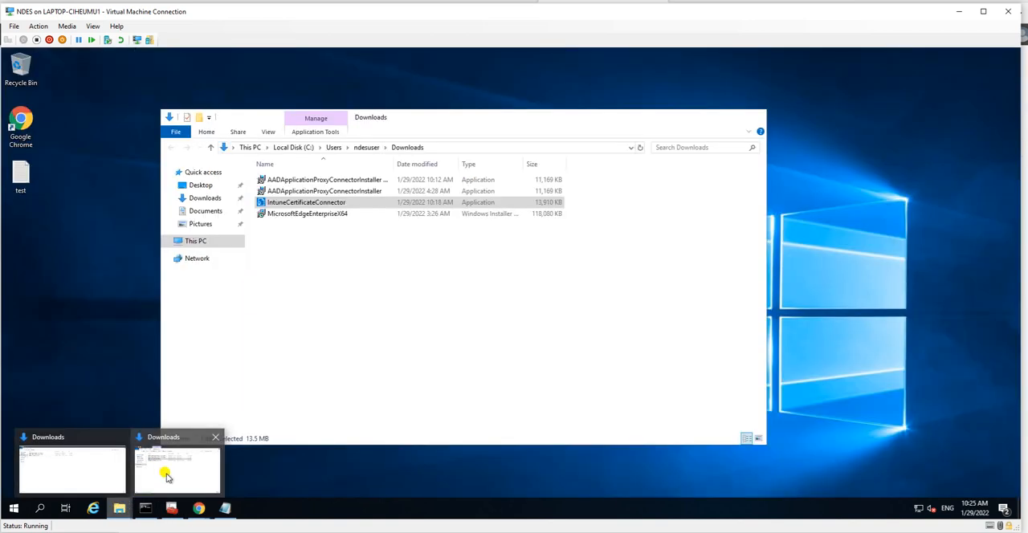
left_click(167, 477)
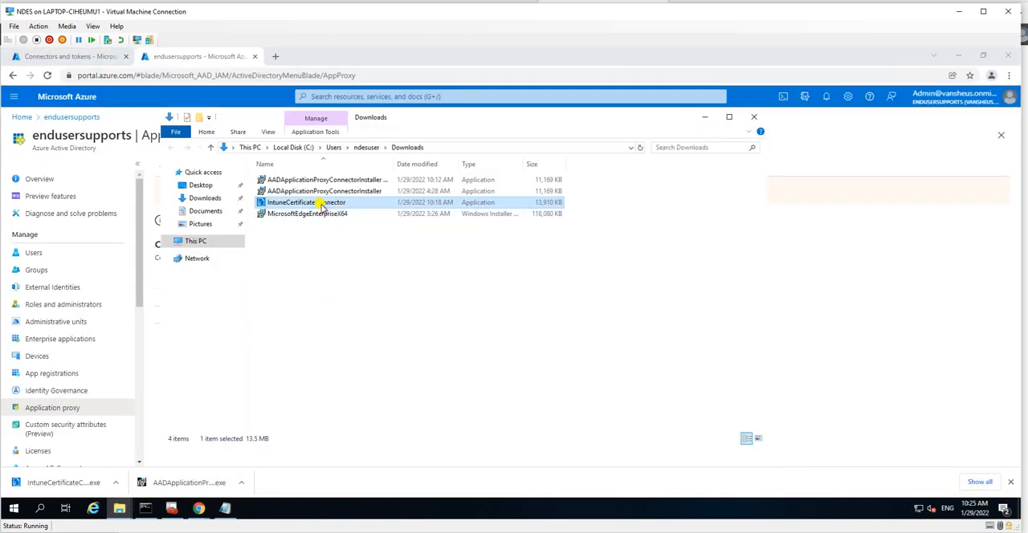
right_click(367, 204)
left_click(378, 218)
left_click(436, 356)
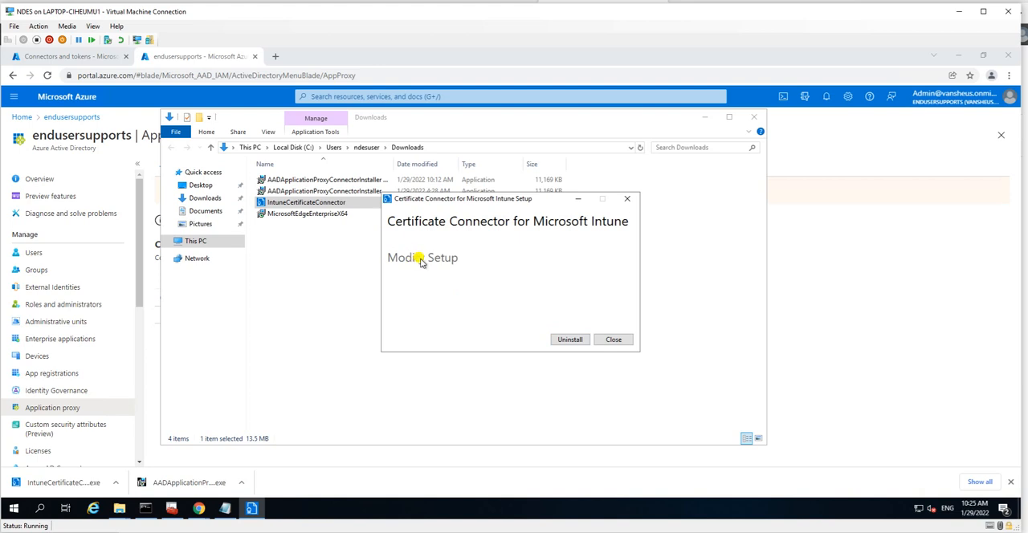
left_click(612, 340)
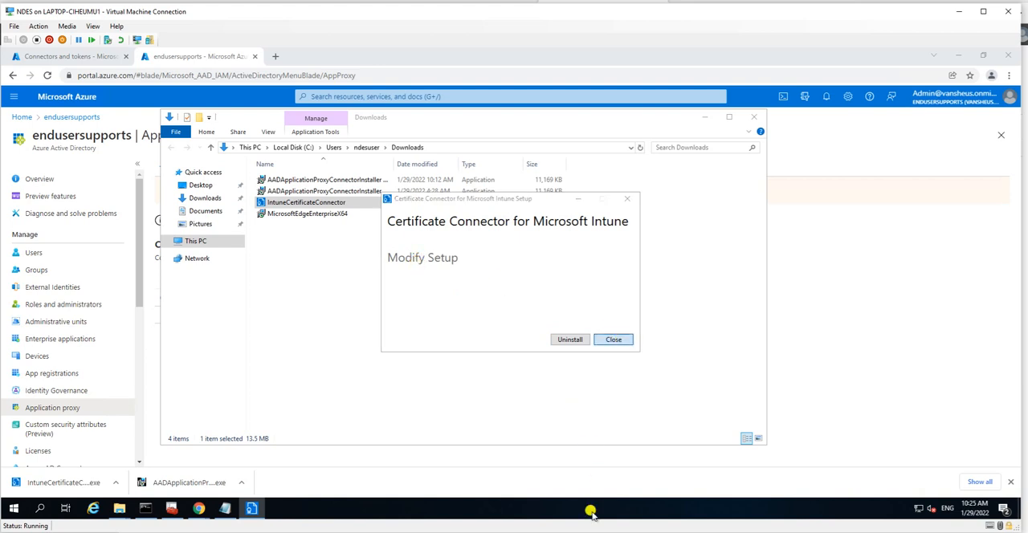
left_click(519, 313)
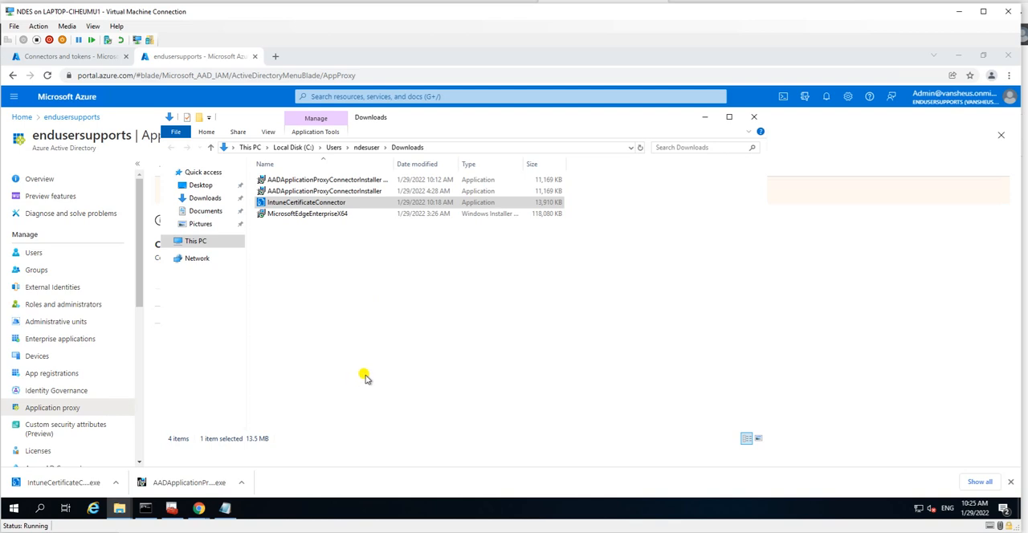
key("super+d")
right_click(126, 230)
left_click(160, 264)
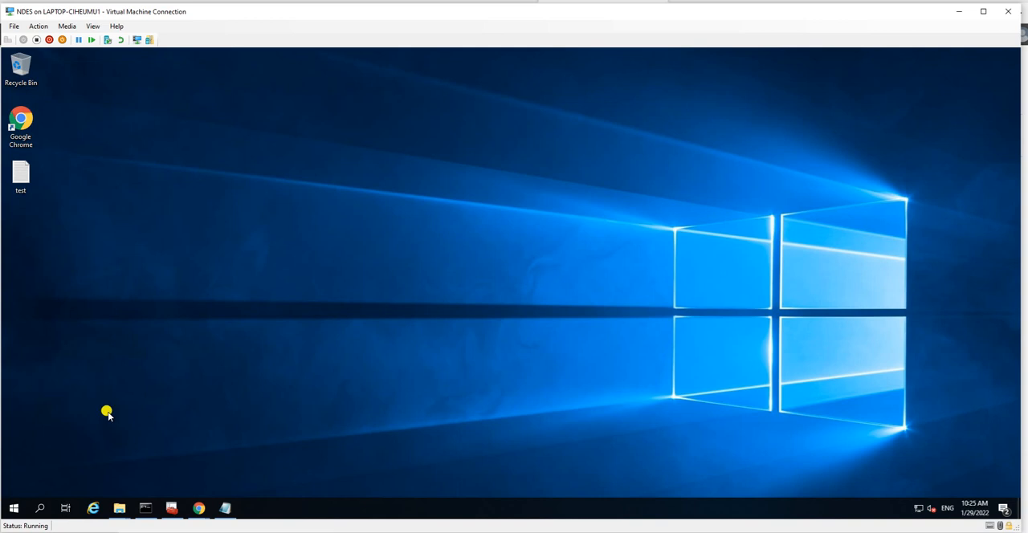
right_click(110, 292)
left_click(142, 327)
right_click(75, 246)
left_click(103, 276)
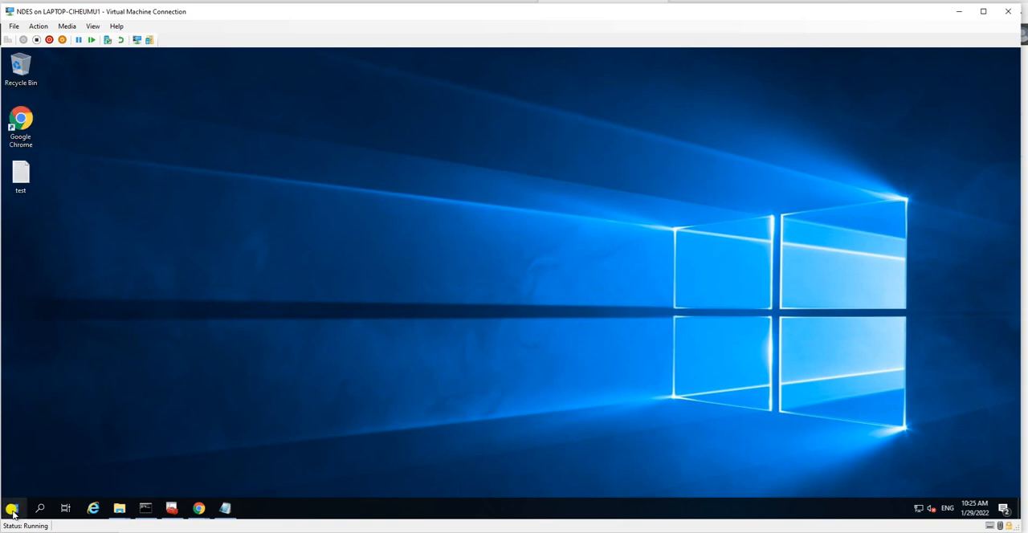
Step: Launch the installed Certificate Connector for Microsoft Intune and enable SCEP, keeping PKCS, PKCS imported certificates and Certificate revocation selected
left_click(11, 509)
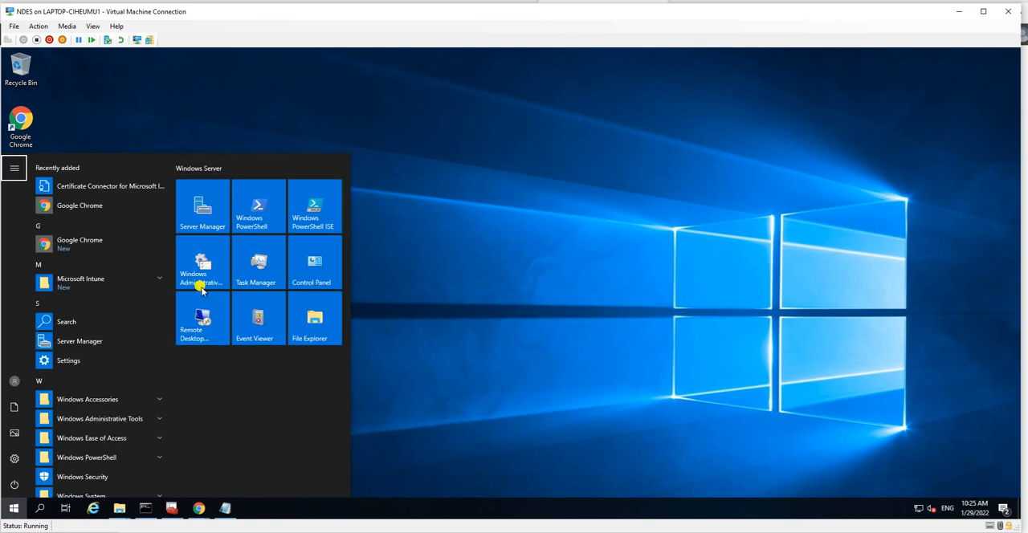
left_click(160, 279)
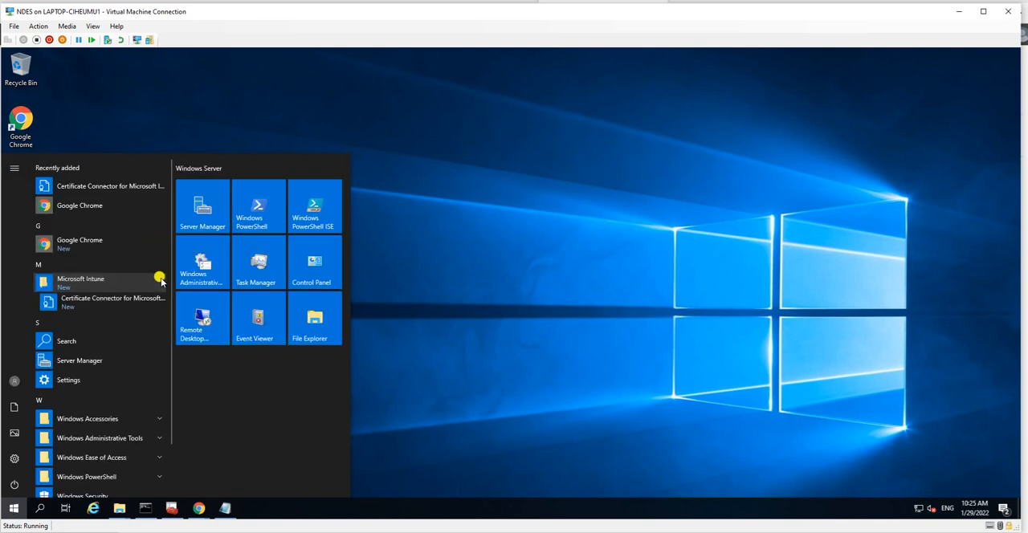
left_click(121, 302)
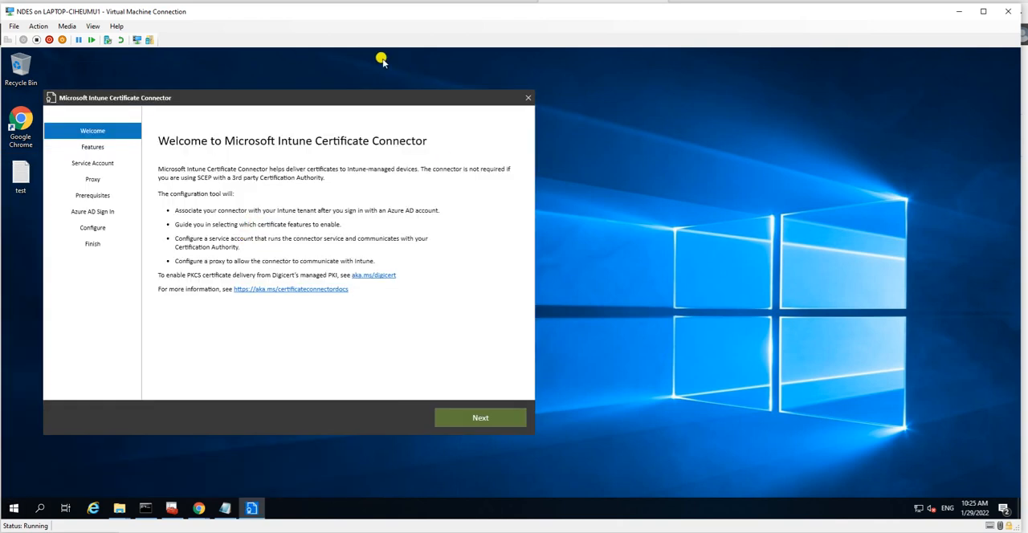
left_click_drag(342, 97, 469, 81)
left_click(598, 399)
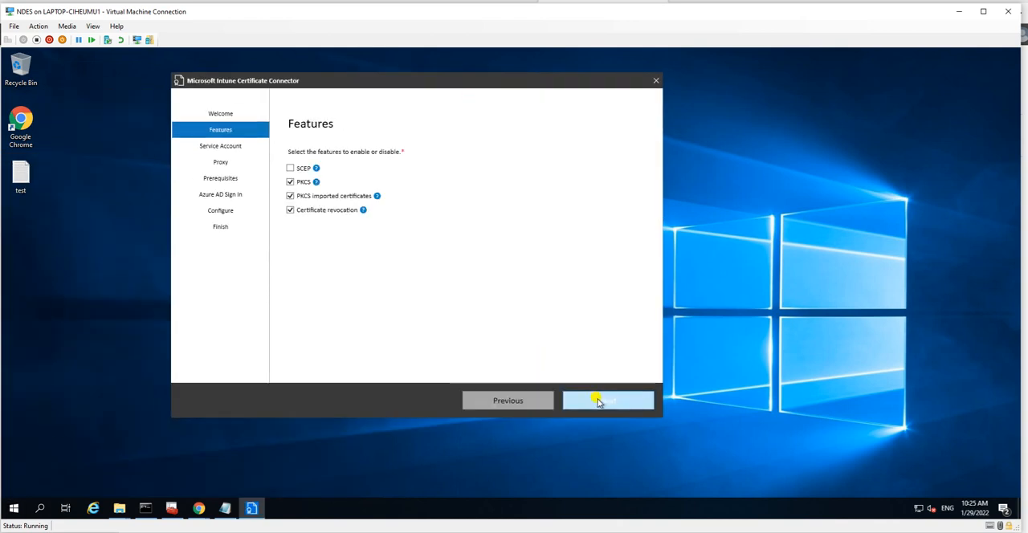
left_click(291, 169)
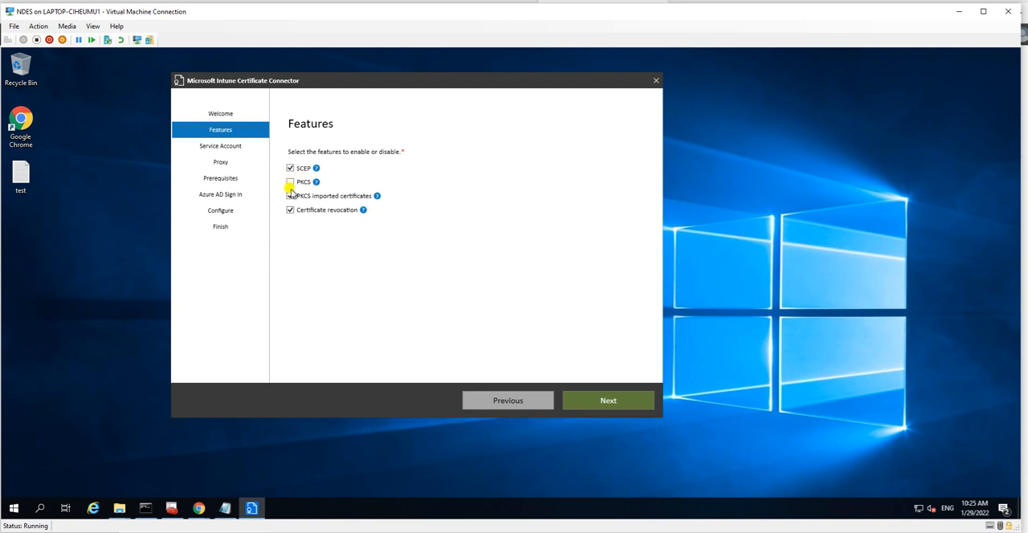
left_click(604, 405)
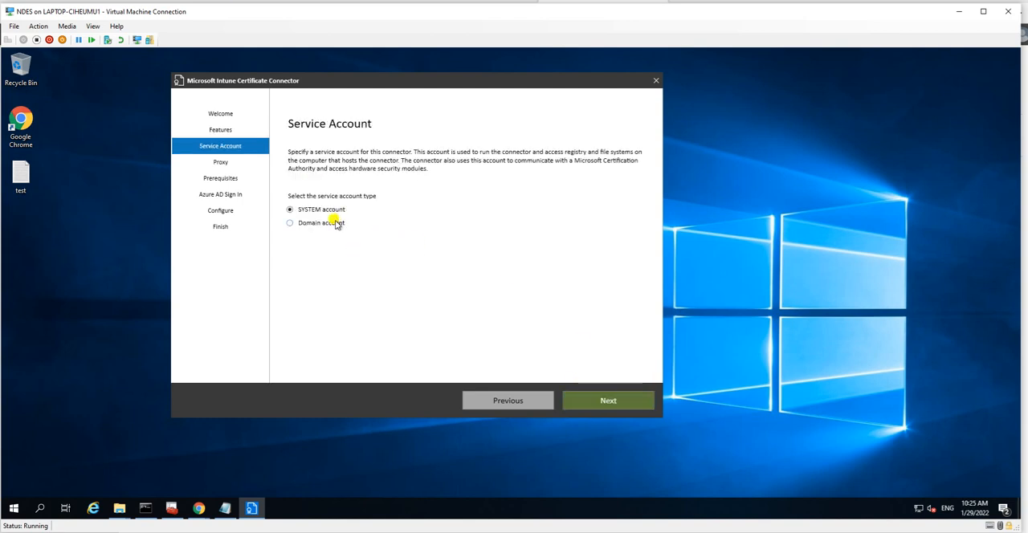
Step: Keep the SYSTEM service account and blank proxy settings, and sign in to Public Commercial Cloud with the already signed-in admin account
left_click(605, 400)
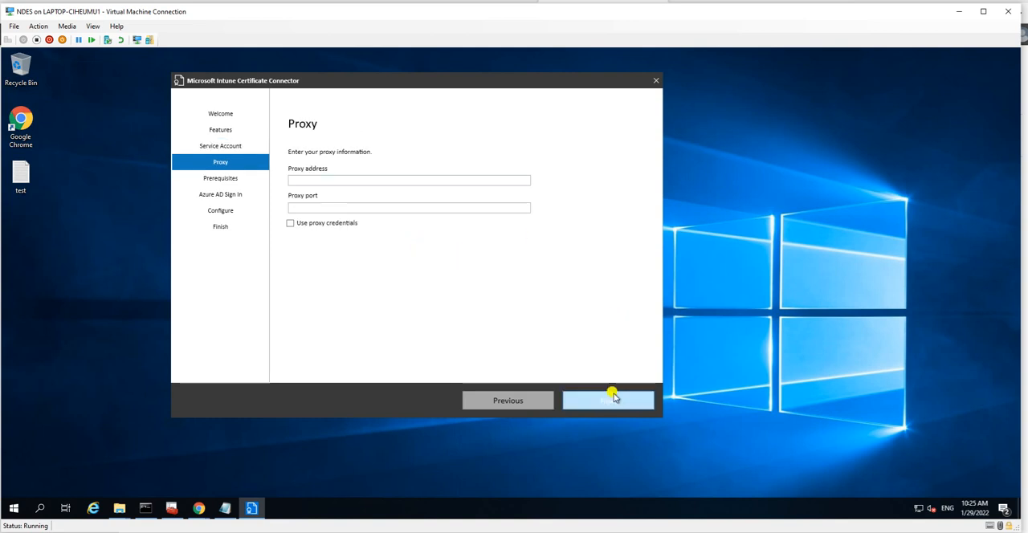
left_click(613, 397)
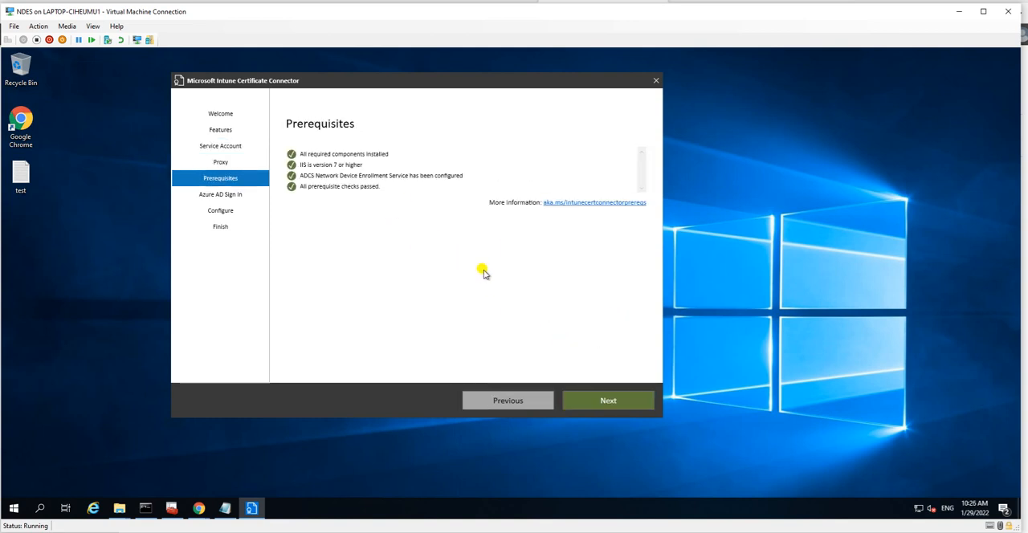
left_click(608, 408)
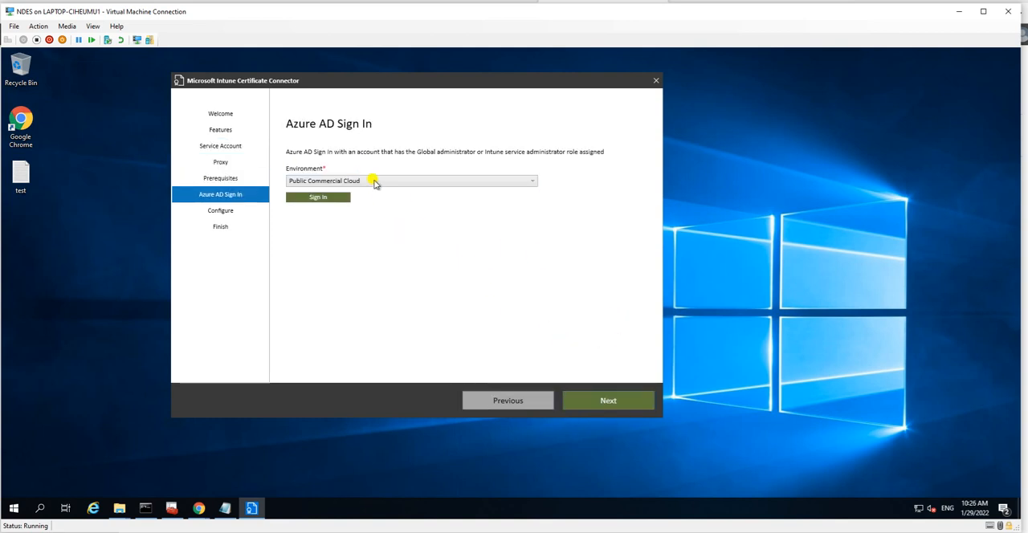
left_click(326, 197)
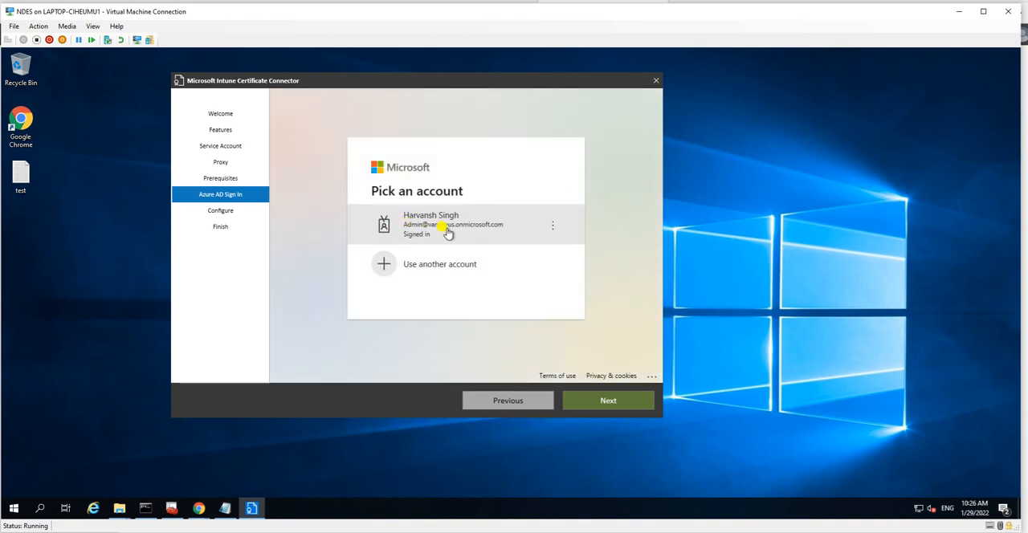
left_click(448, 232)
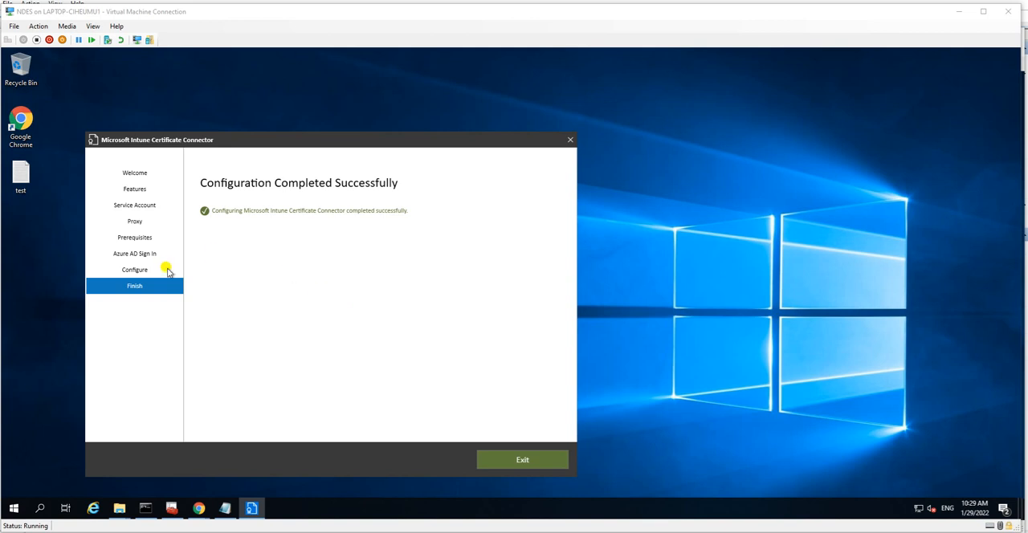
Step: Check the Run as administrator option for the IntuneCertificateConnector installer in Downloads, then return to the connector wizard
mouse_move(119, 507)
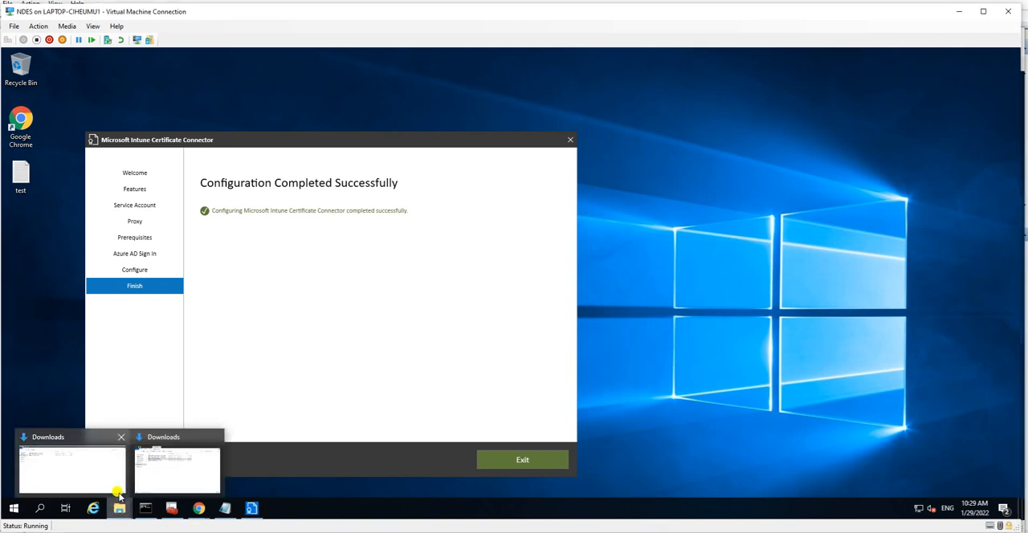
left_click(83, 466)
left_click(145, 138)
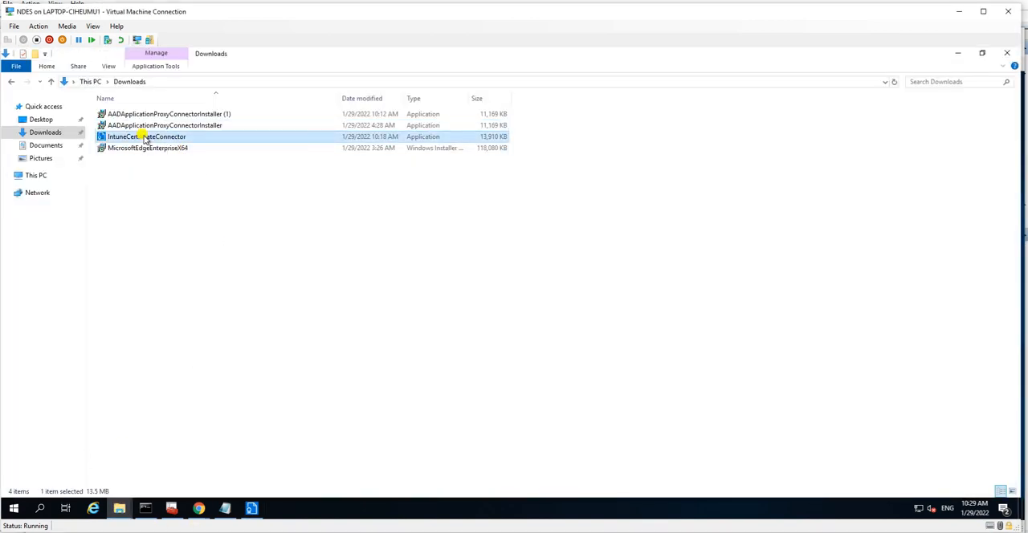
right_click(146, 138)
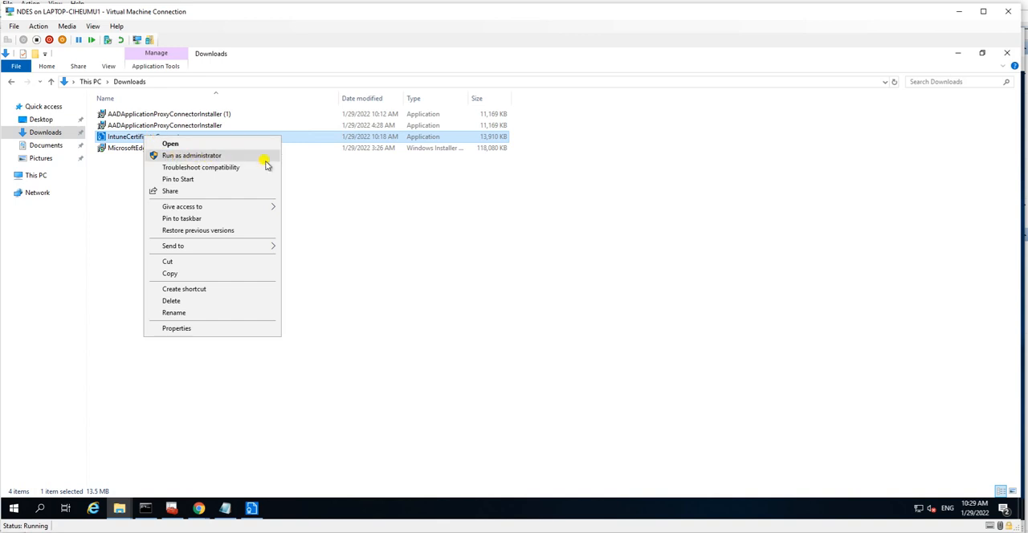
left_click(485, 301)
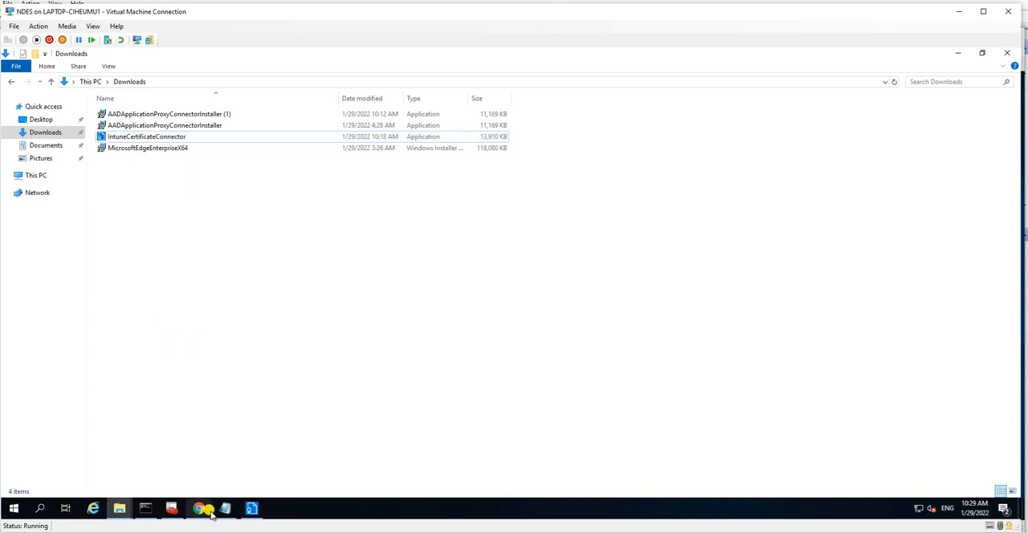
left_click(249, 511)
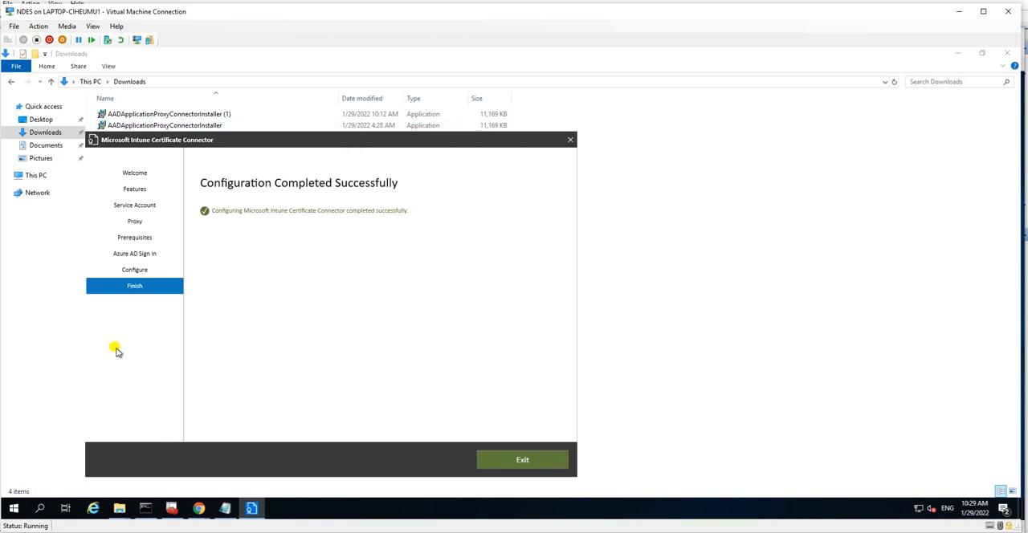
Step: Look up the launch options, including Run as administrator, for the installed Certificate Connector for Microsoft Intune without choosing one
left_click(11, 508)
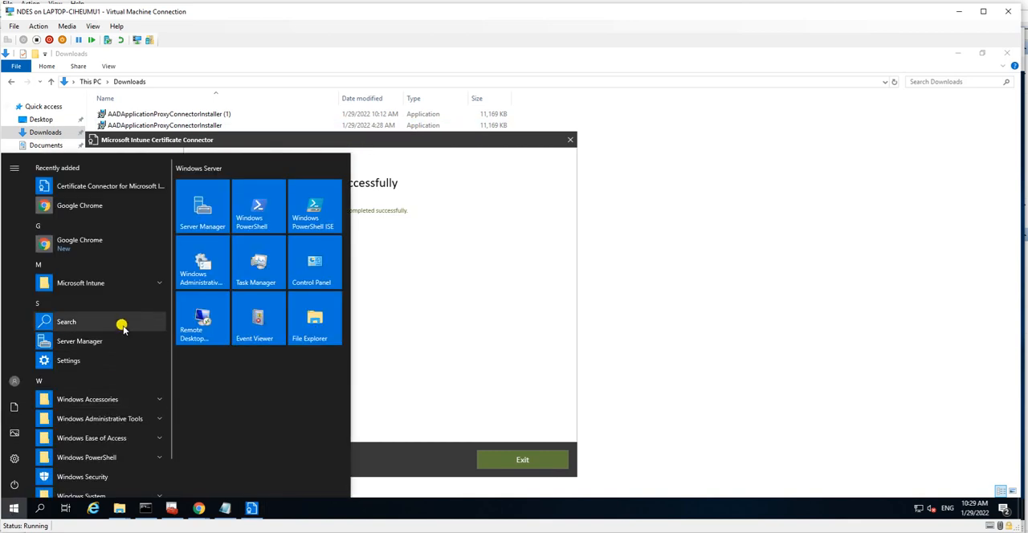
left_click(154, 283)
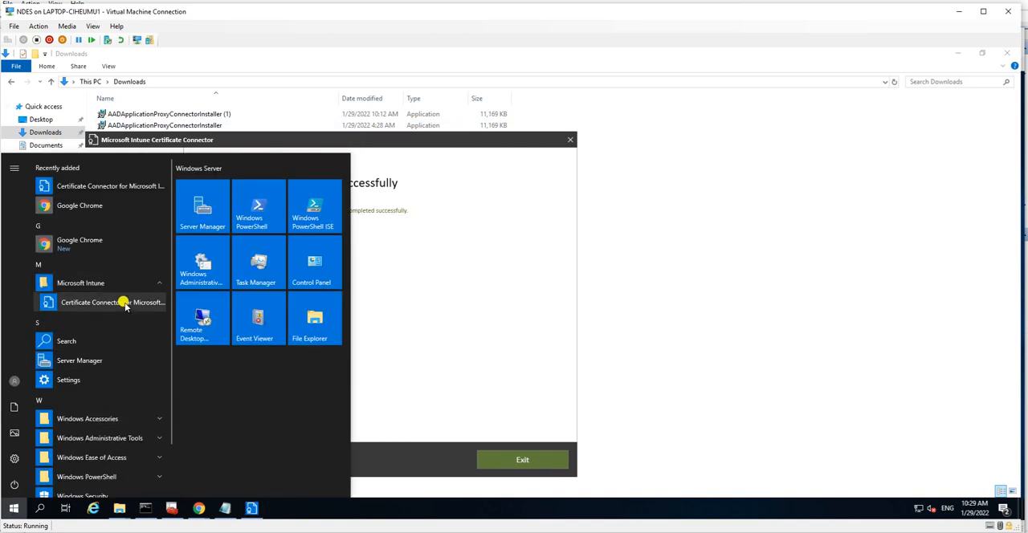
right_click(124, 303)
mouse_move(167, 335)
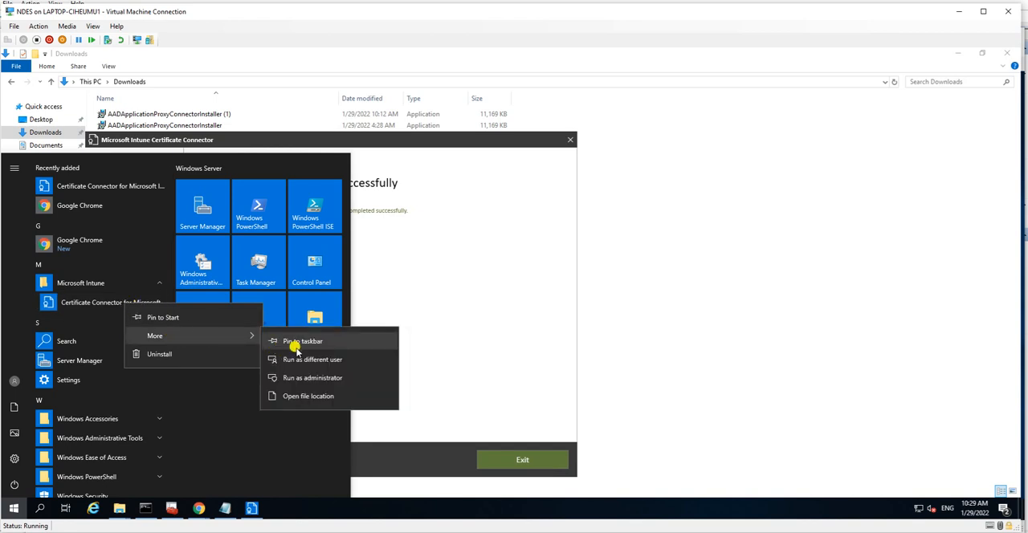
left_click(477, 306)
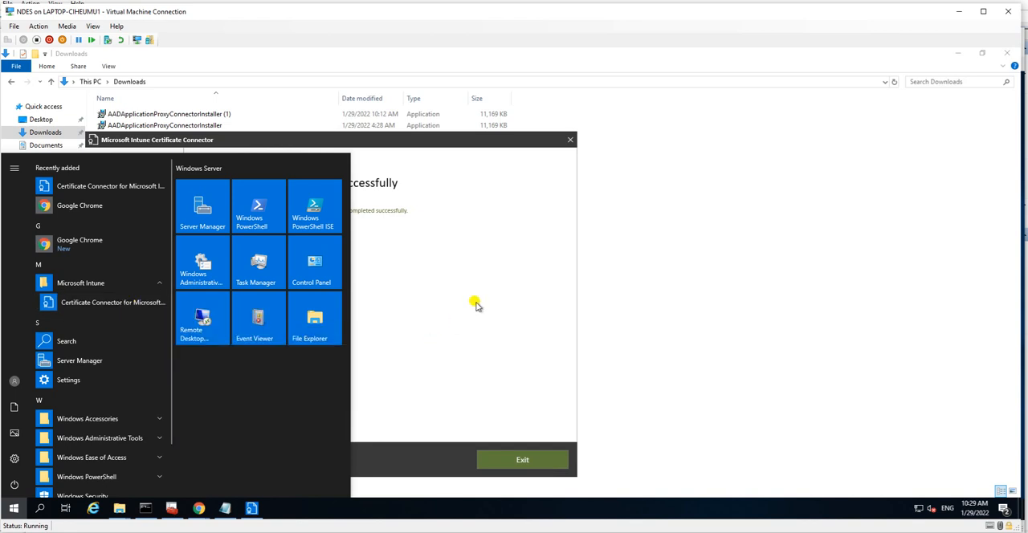
left_click(476, 306)
Step: Exit the connector wizard and reload the Certificate connectors page in the Microsoft Endpoint Manager admin center in Chrome
left_click_drag(420, 138, 535, 96)
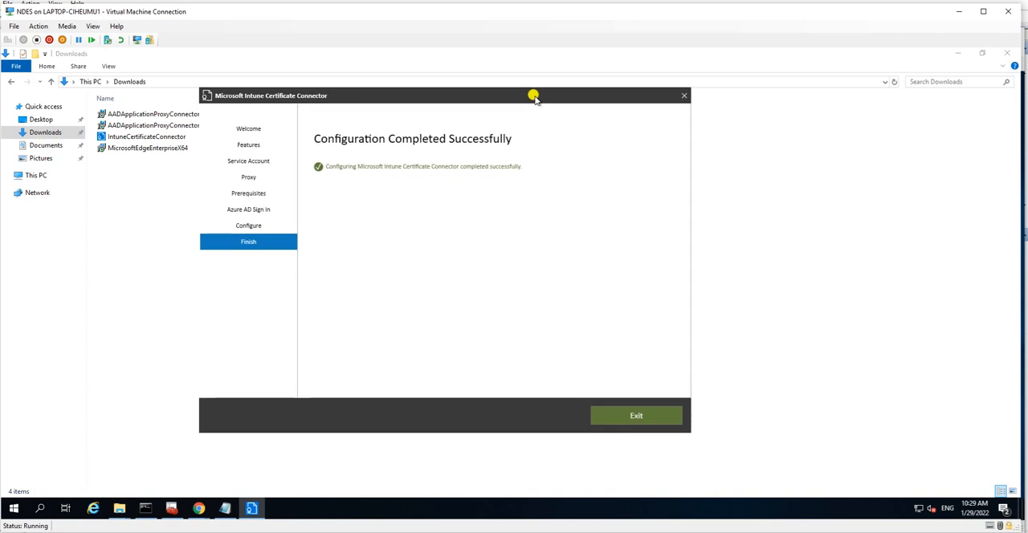
left_click(608, 416)
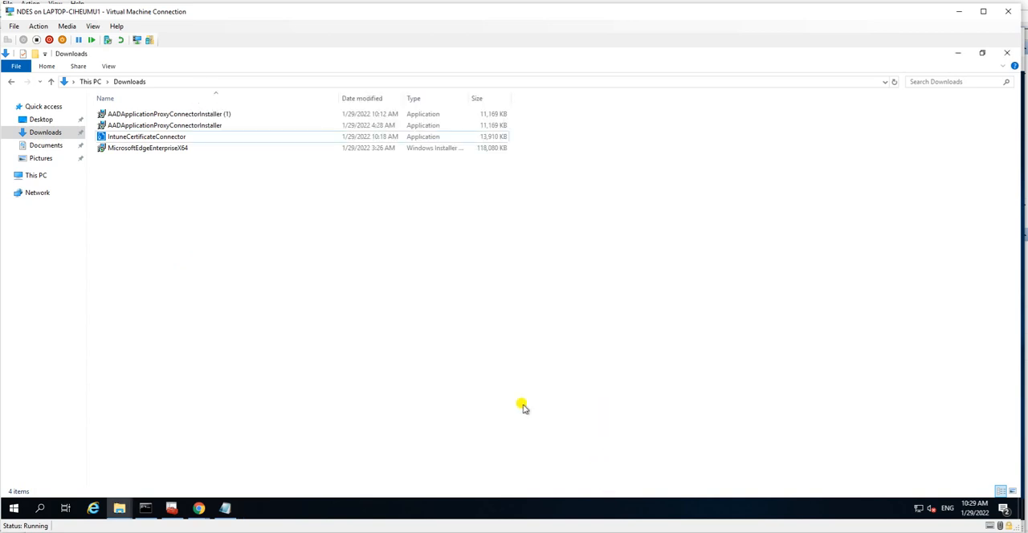
left_click(200, 507)
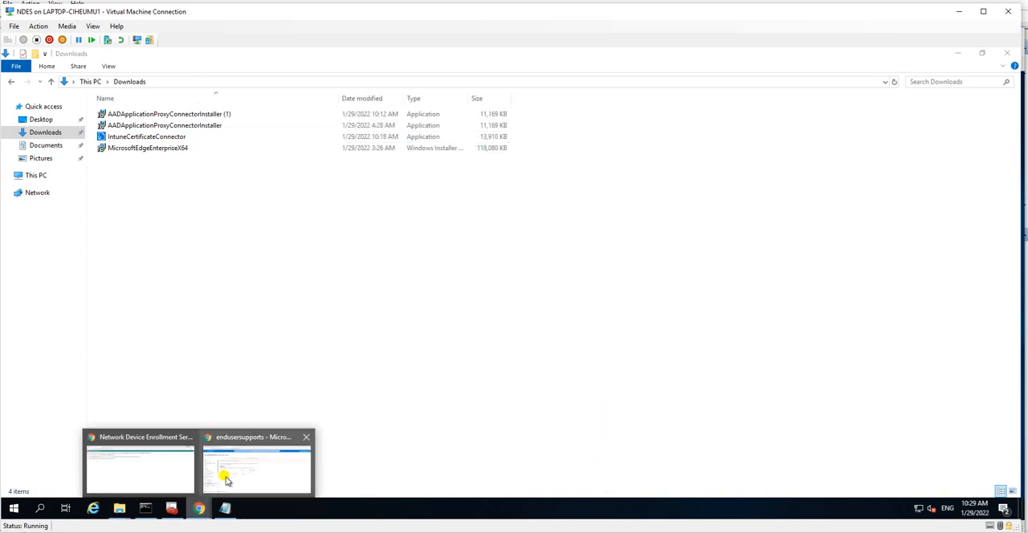
mouse_move(228, 479)
left_click(243, 475)
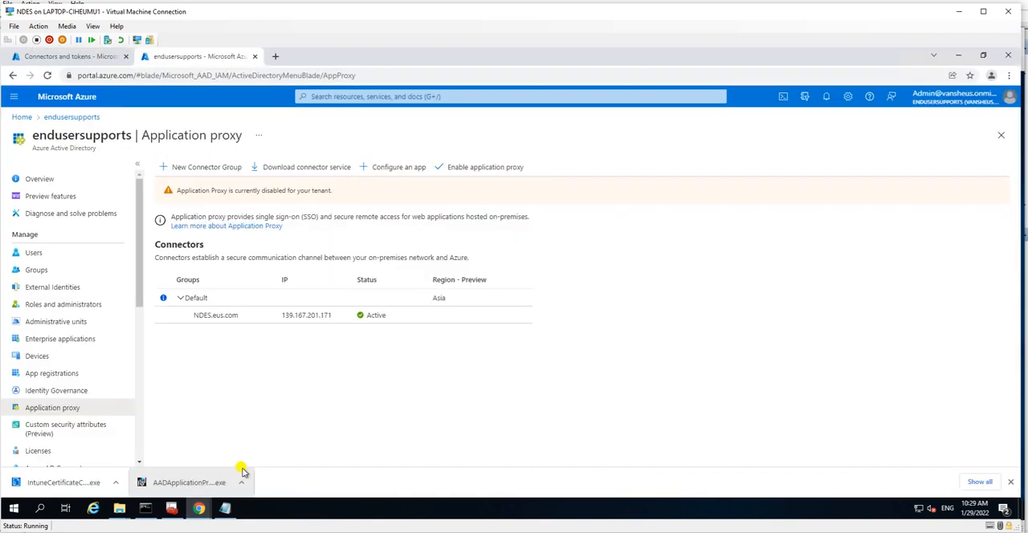
left_click(81, 60)
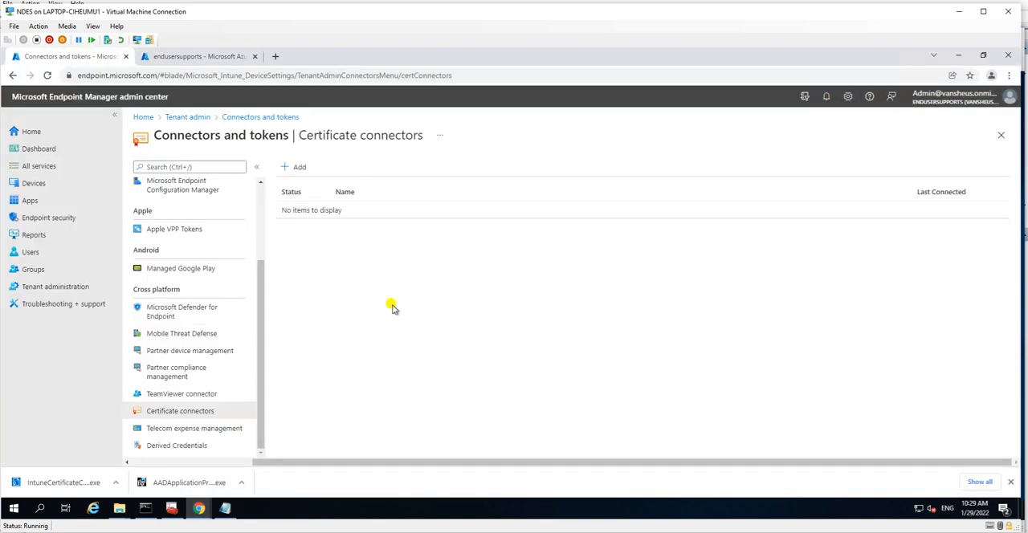
left_click(197, 394)
left_click(187, 410)
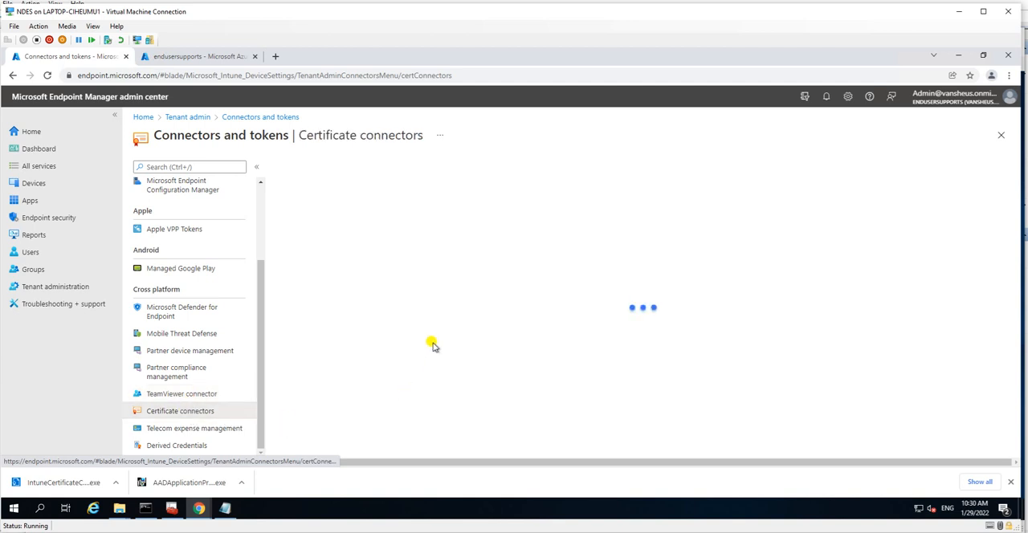